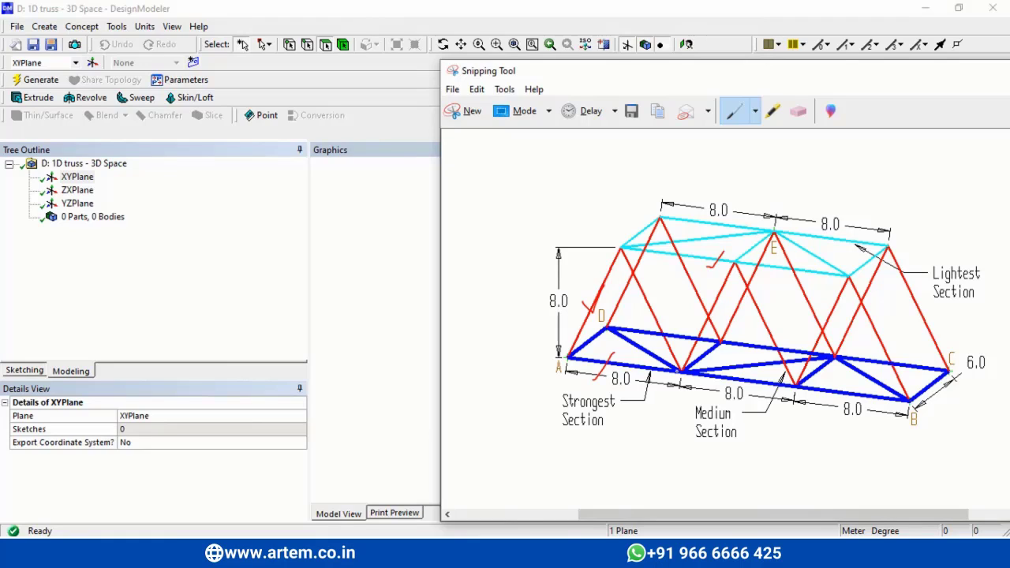
Step: Create a new sketch on the XY plane and face it straight on
{"action": "left_click", "coordinate": [78, 176]}
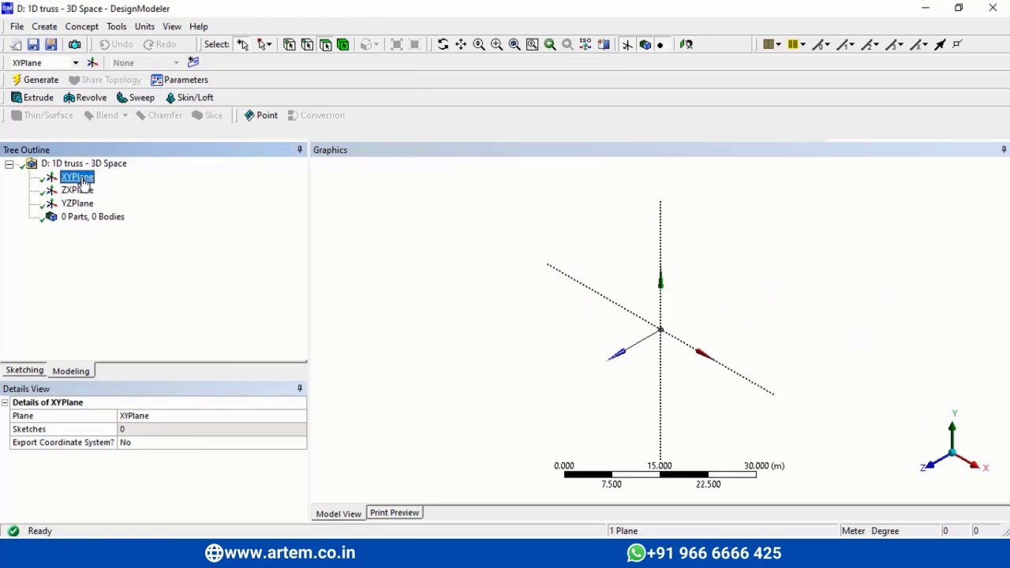
{"action": "left_click", "coordinate": [193, 62]}
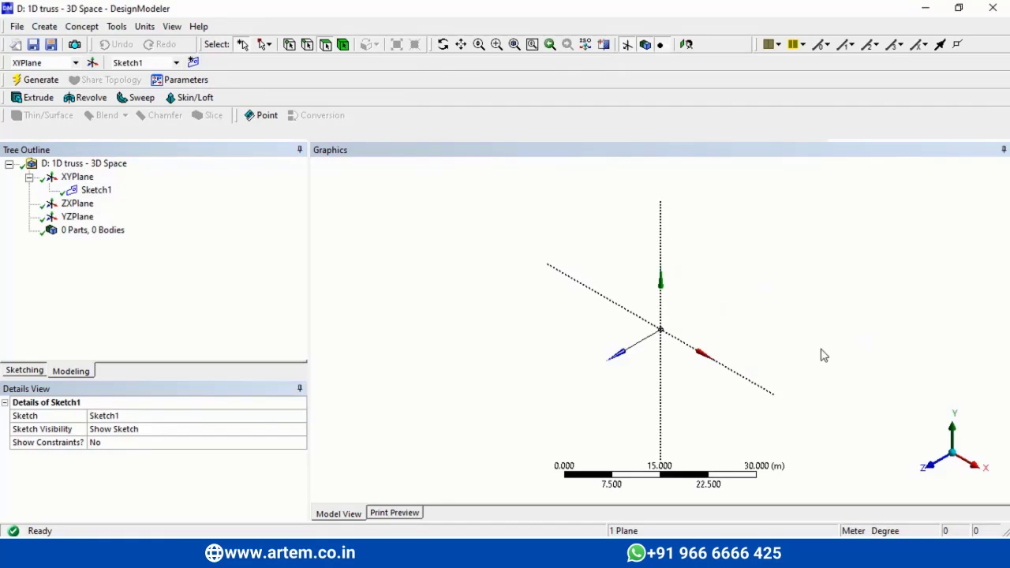
{"action": "left_click", "coordinate": [930, 465]}
{"action": "scroll", "coordinate": [735, 328], "scroll_direction": "up", "scroll_amount": 4}
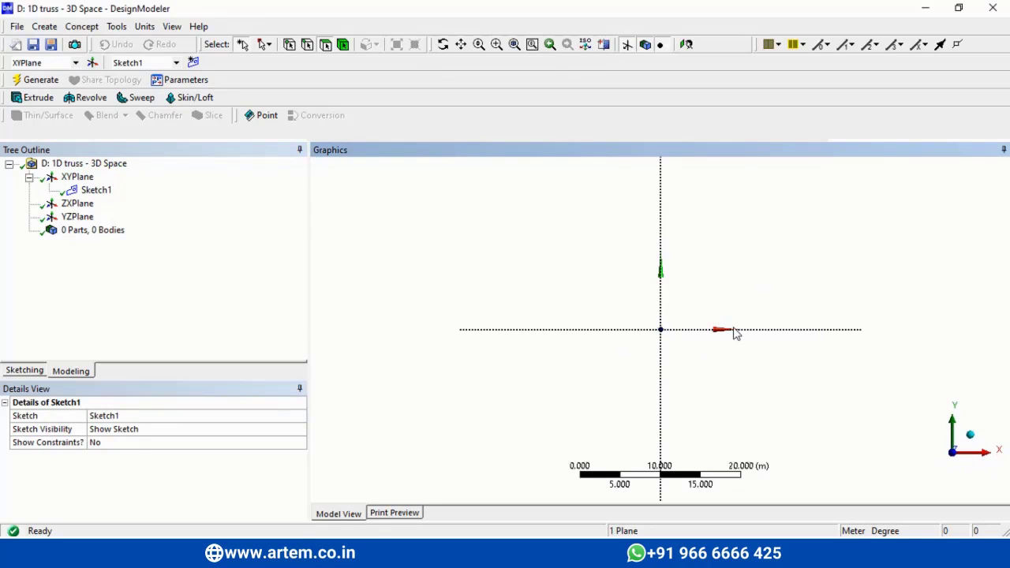
Step: Draw a horizontal line about 42 m long along the X axis, spanning both sides of the origin
{"action": "left_click", "coordinate": [24, 370]}
{"action": "left_click", "coordinate": [26, 182]}
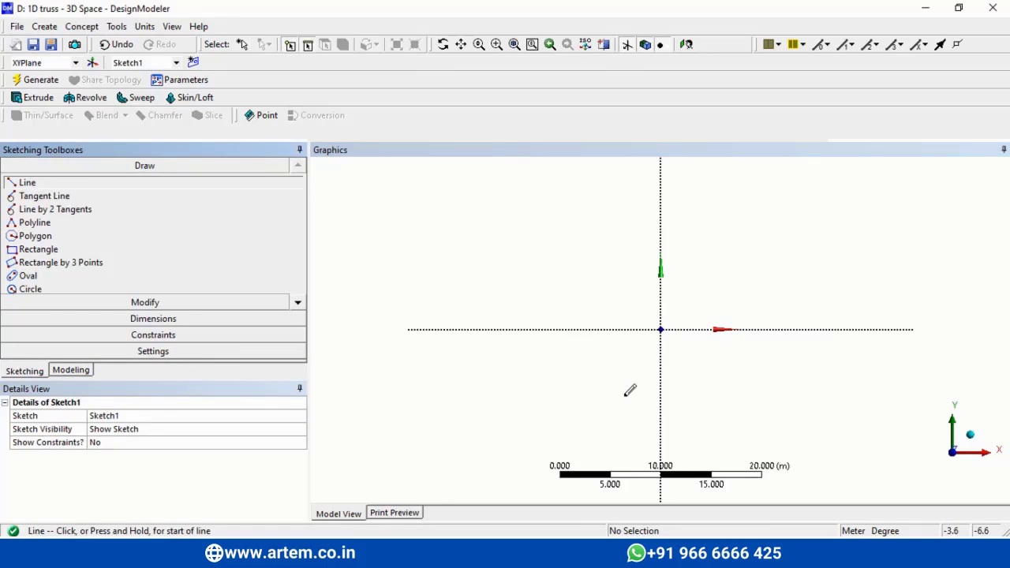
{"action": "left_click", "coordinate": [455, 328]}
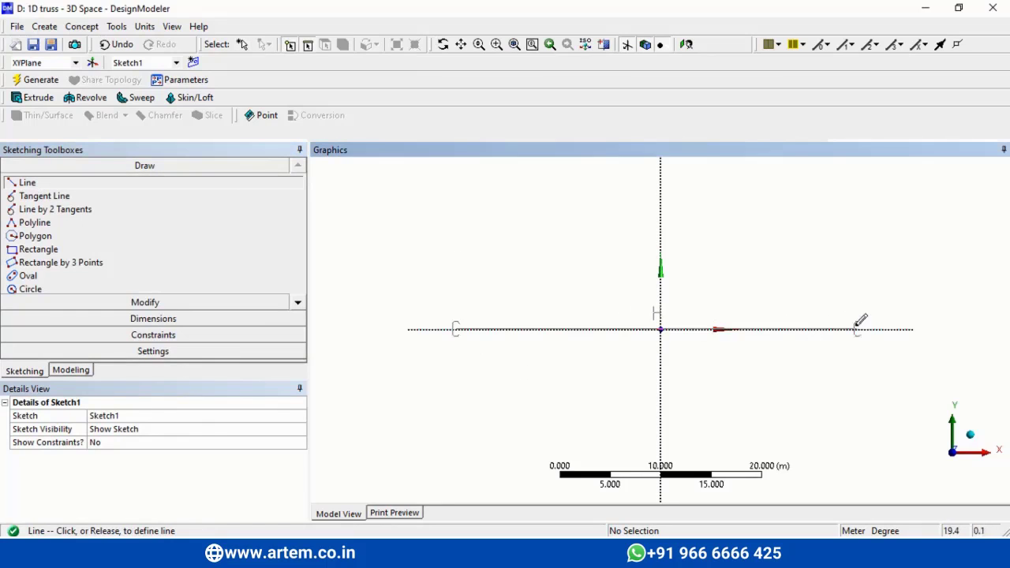
{"action": "left_click", "coordinate": [881, 329]}
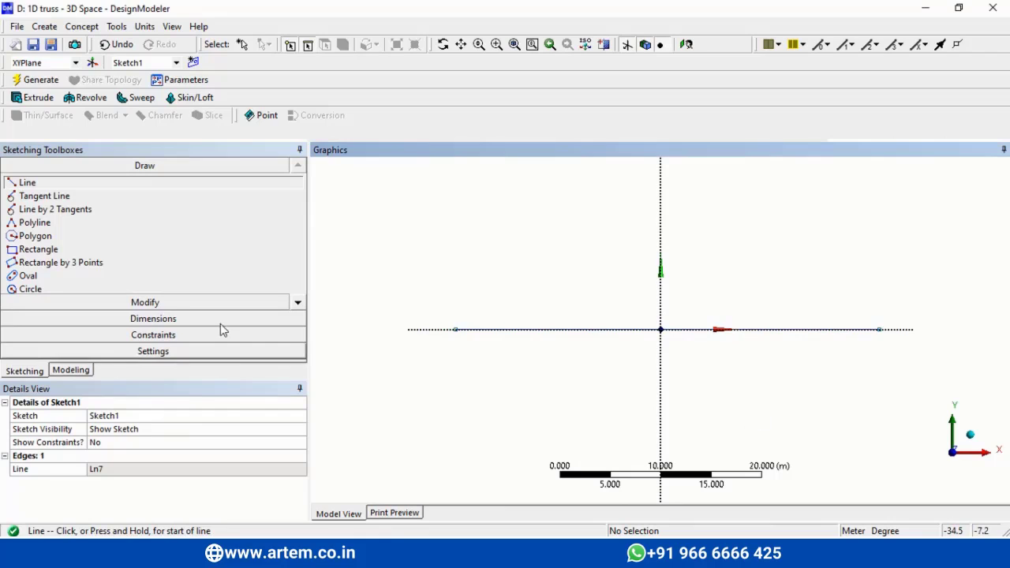
Step: Split the horizontal line at two points, one on each side of the origin, to form three segments
{"action": "left_click", "coordinate": [165, 305]}
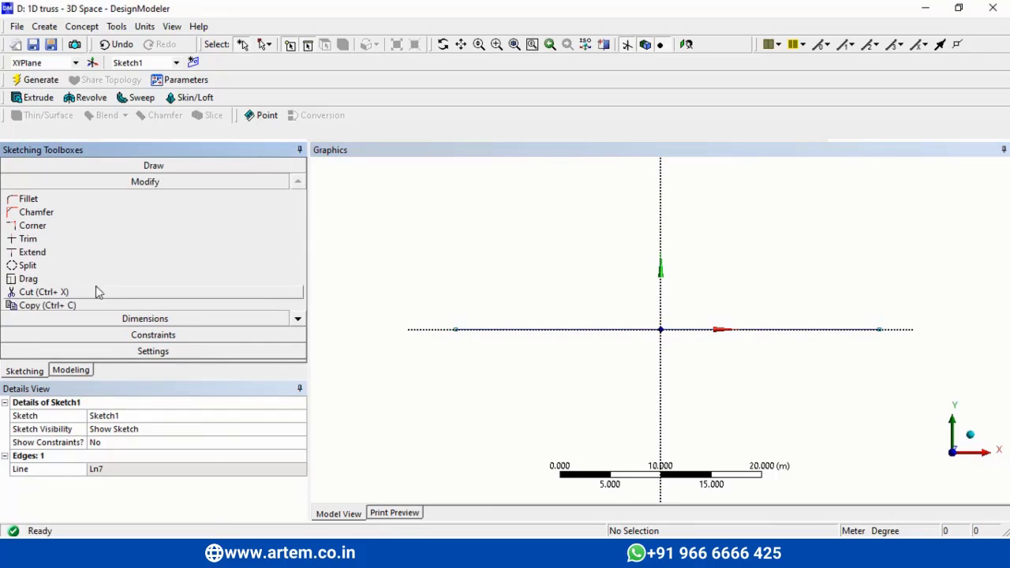
{"action": "left_click", "coordinate": [49, 265]}
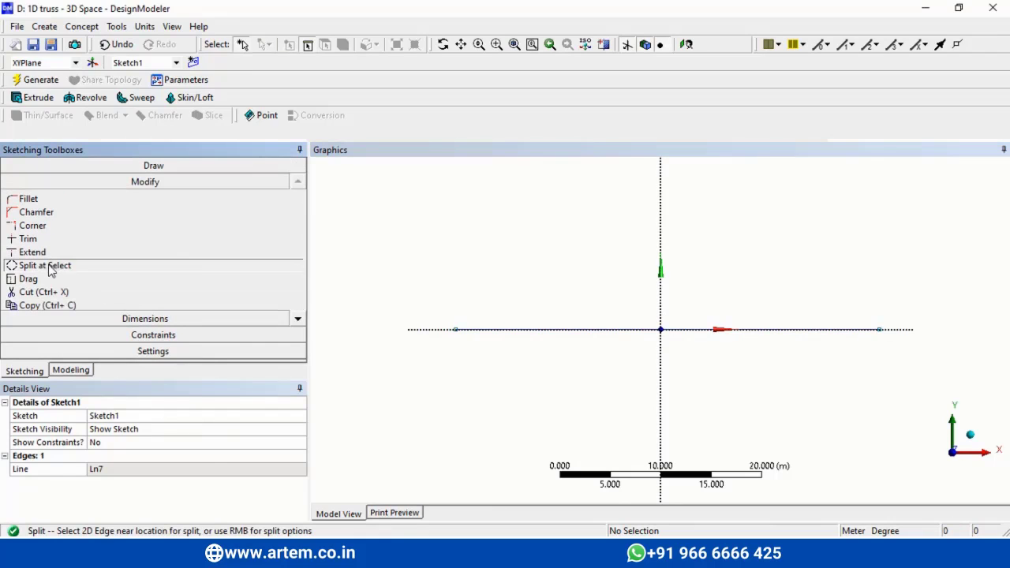
{"action": "left_click", "coordinate": [583, 329]}
{"action": "left_click", "coordinate": [749, 329]}
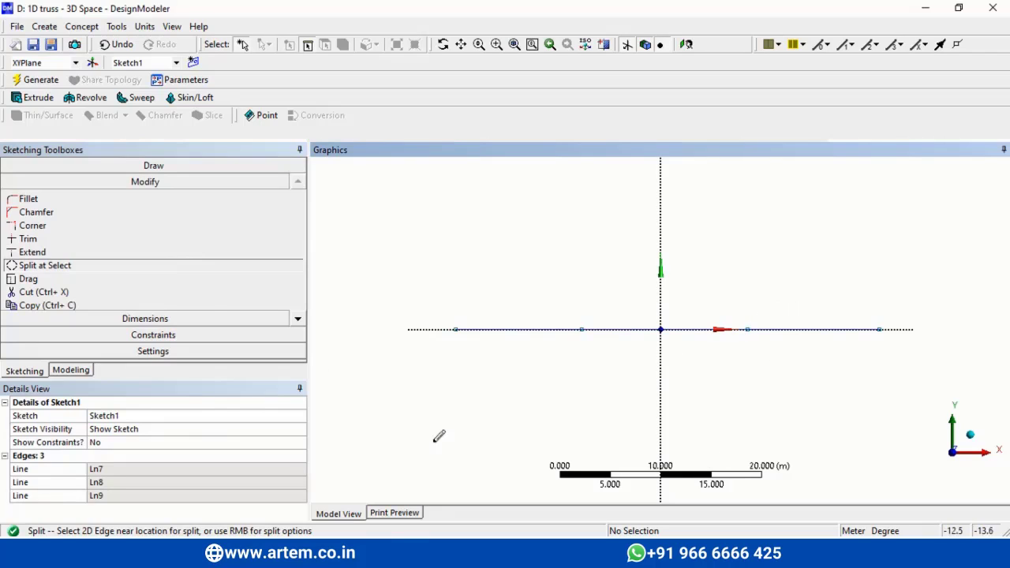
Step: Dimension the lengths of the three line segments, placing the dimensions below the line
{"action": "left_click", "coordinate": [150, 319]}
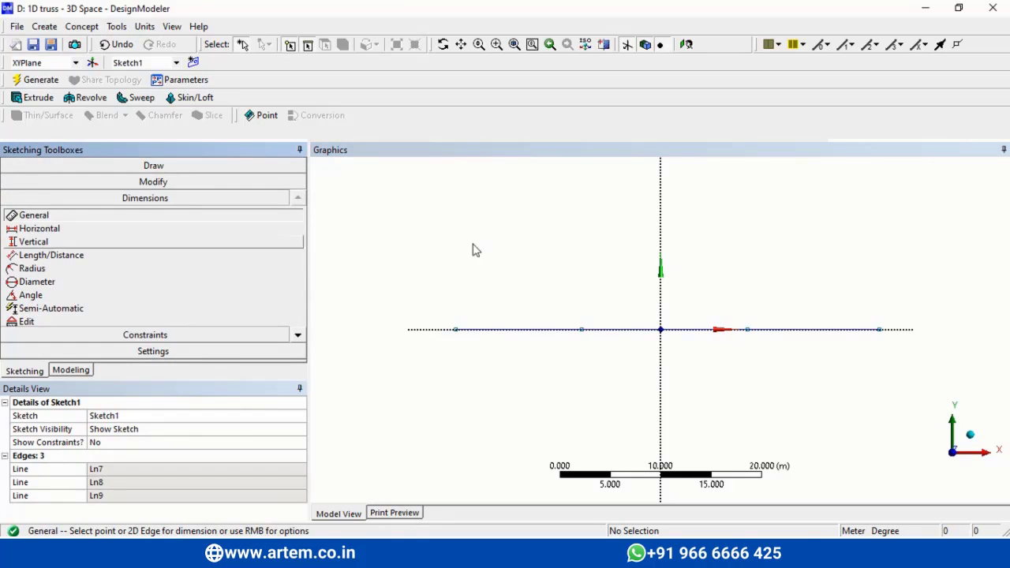
{"action": "left_click", "coordinate": [535, 330]}
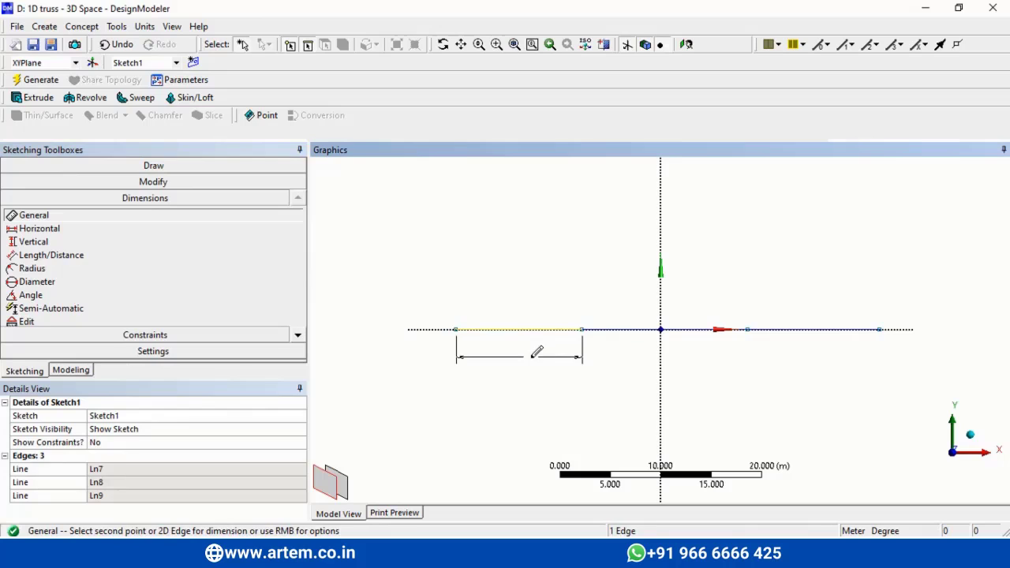
{"action": "left_click", "coordinate": [537, 358]}
{"action": "left_click", "coordinate": [695, 331]}
{"action": "left_click", "coordinate": [704, 357]}
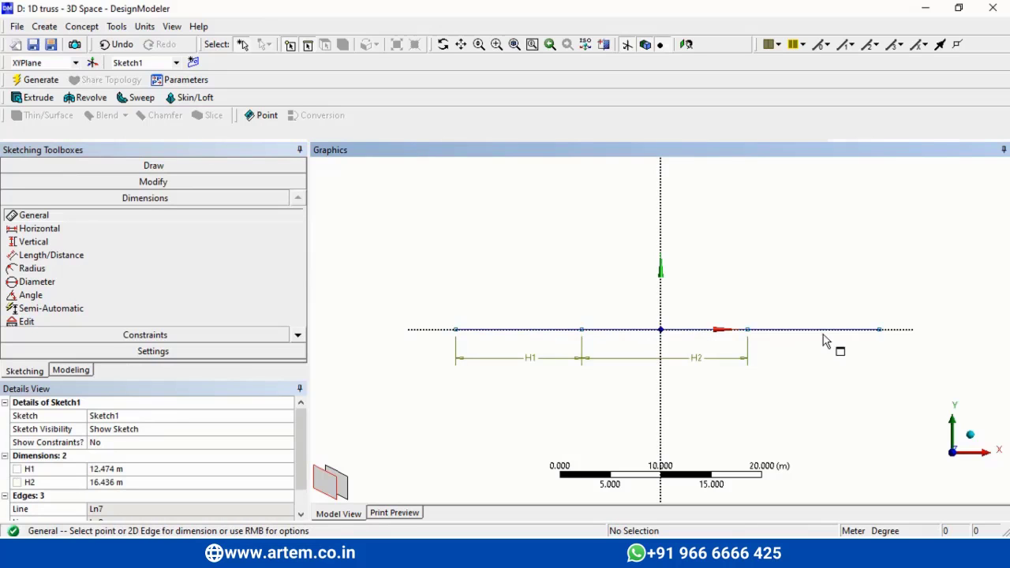
{"action": "left_click", "coordinate": [823, 337]}
{"action": "left_click", "coordinate": [826, 371]}
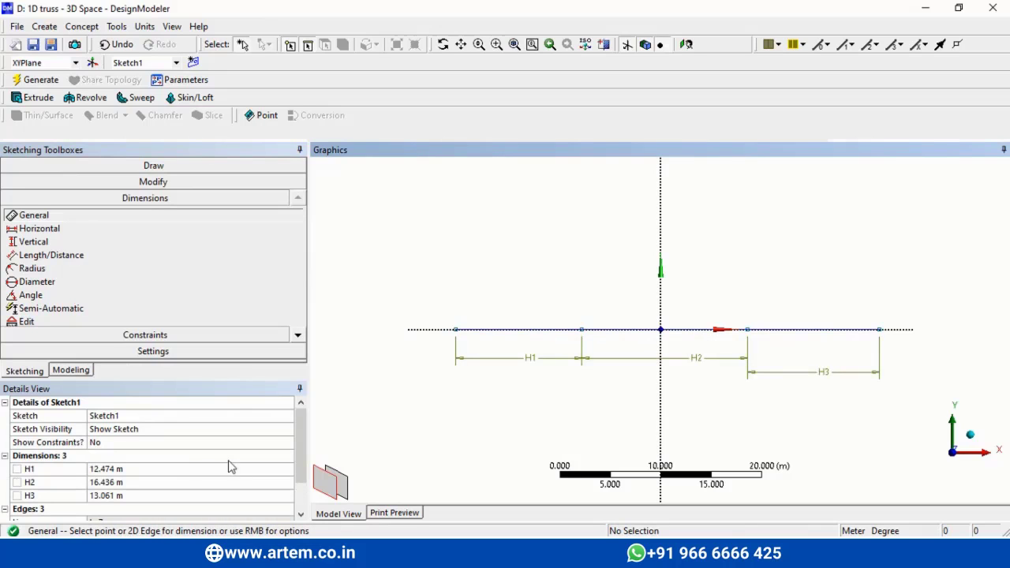
Step: Set the length dimensions H1, H2 and H3 of the three segments to 8 m each
{"action": "left_click", "coordinate": [188, 471]}
{"action": "key", "text": "BackSpace"}
{"action": "left_click", "coordinate": [156, 482]}
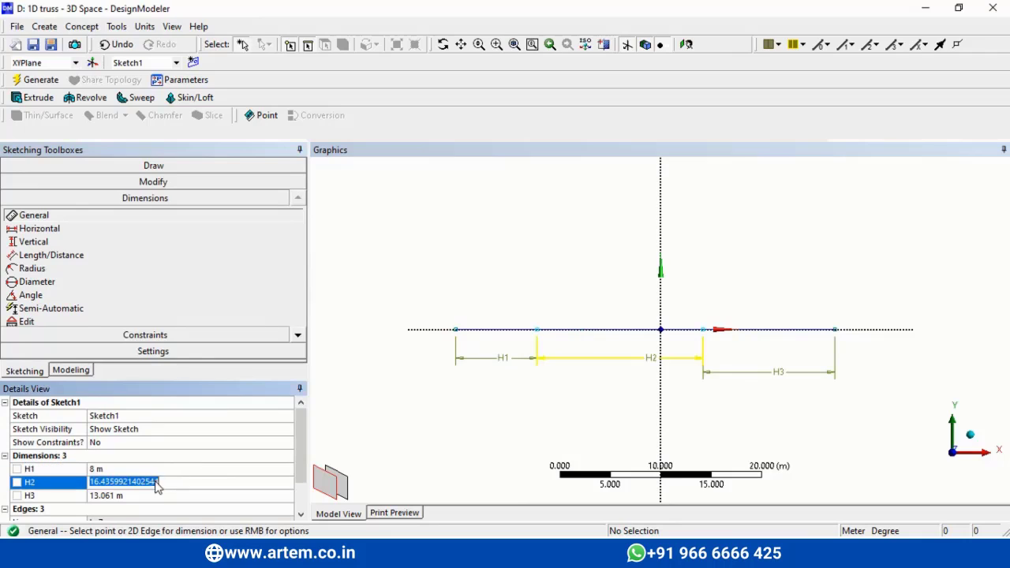
{"action": "type", "text": "8"}
{"action": "key", "text": "Return"}
{"action": "left_click", "coordinate": [156, 495]}
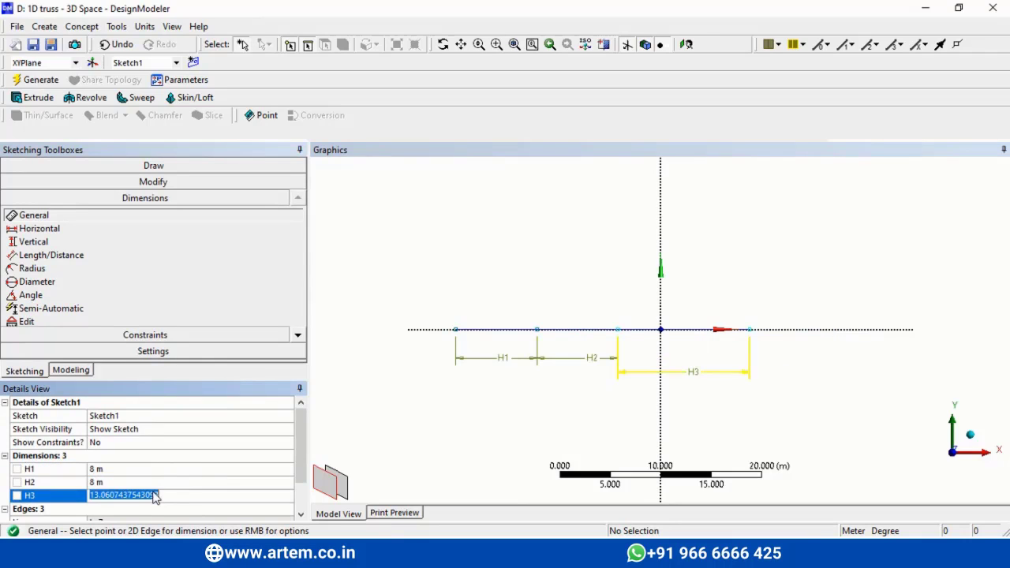
{"action": "type", "text": "8"}
{"action": "key", "text": "Return"}
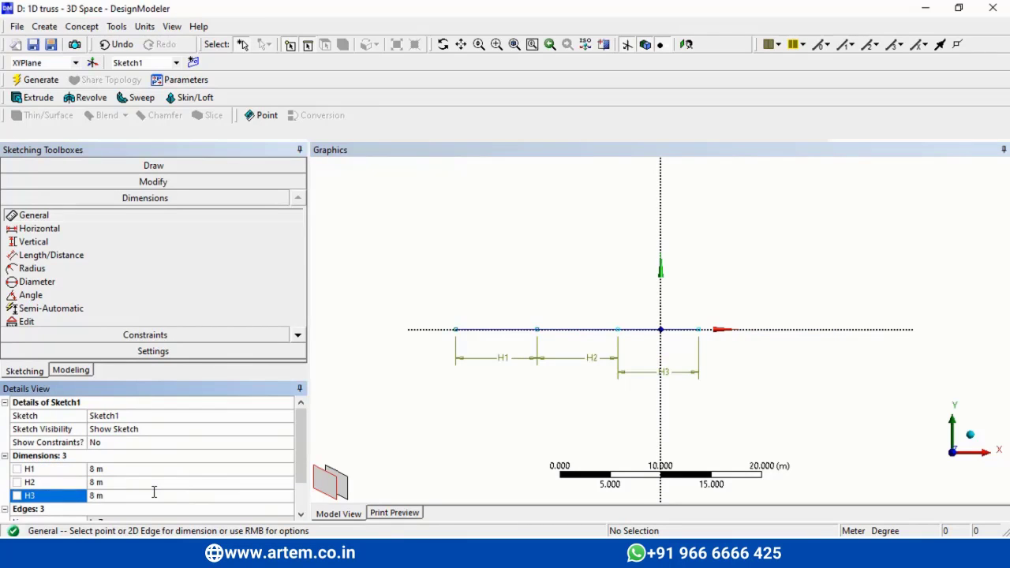
{"action": "left_click", "coordinate": [145, 334]}
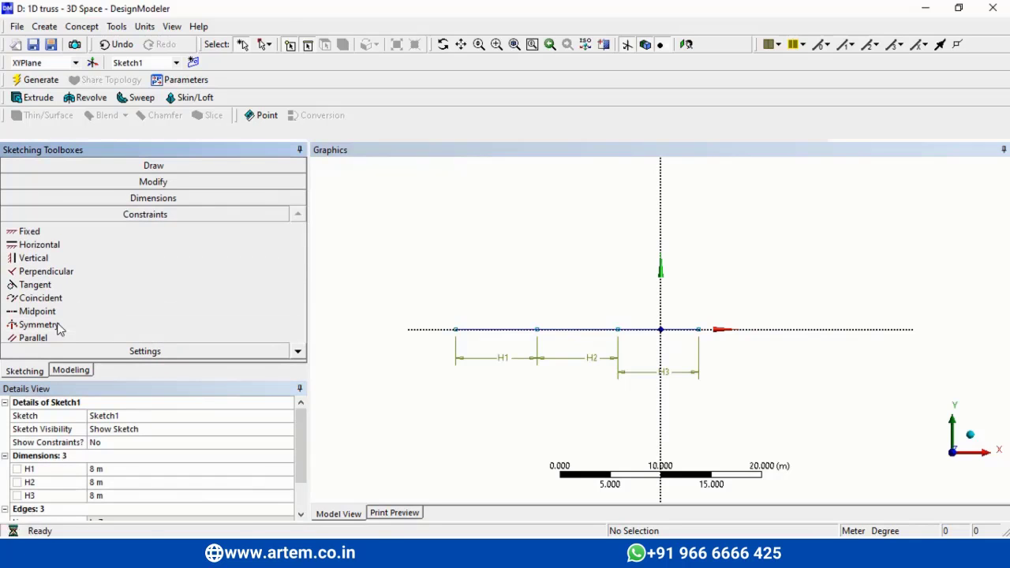
{"action": "left_click", "coordinate": [55, 325]}
{"action": "left_click", "coordinate": [580, 330]}
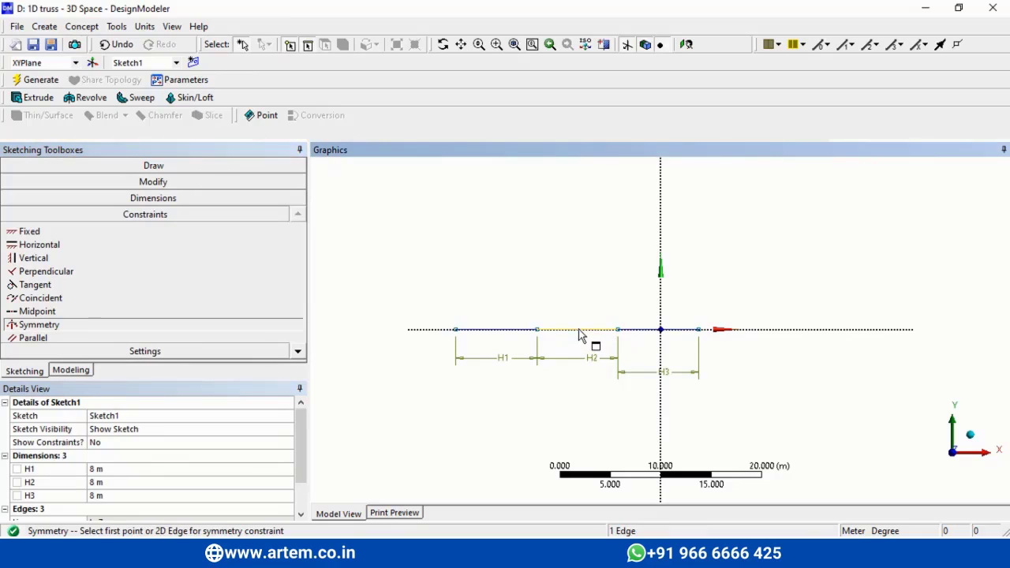
{"action": "left_click", "coordinate": [662, 291]}
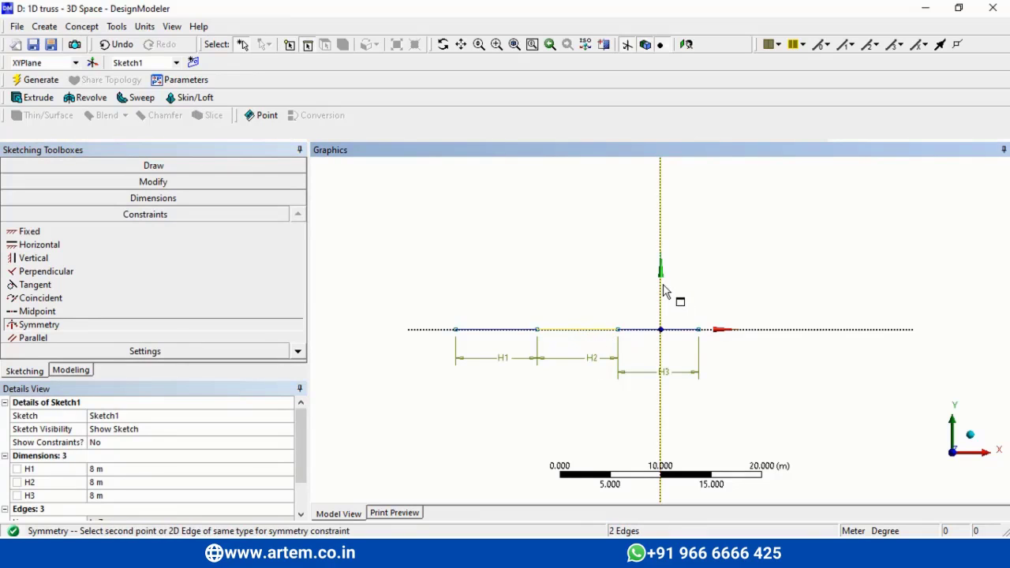
{"action": "key", "text": "Escape"}
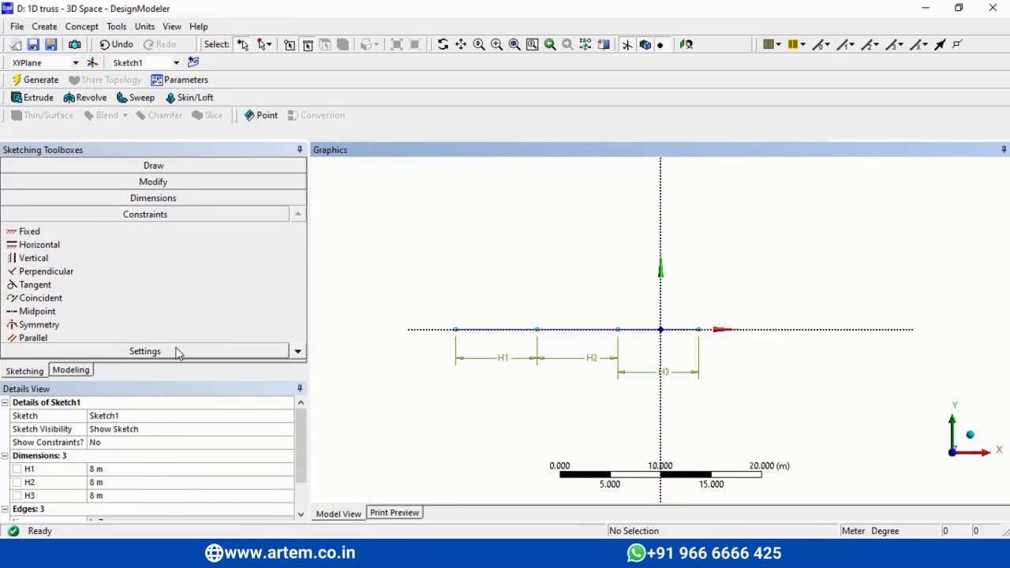
Step: Try to make the first and third line segments symmetric about the vertical axis
{"action": "left_click", "coordinate": [32, 326]}
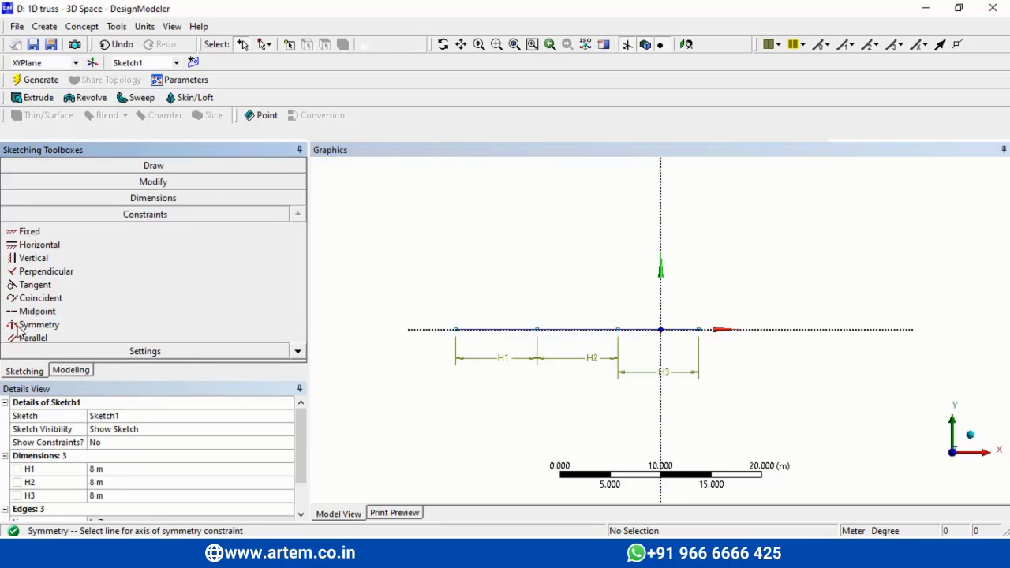
{"action": "left_click", "coordinate": [661, 251]}
{"action": "left_click", "coordinate": [505, 341]}
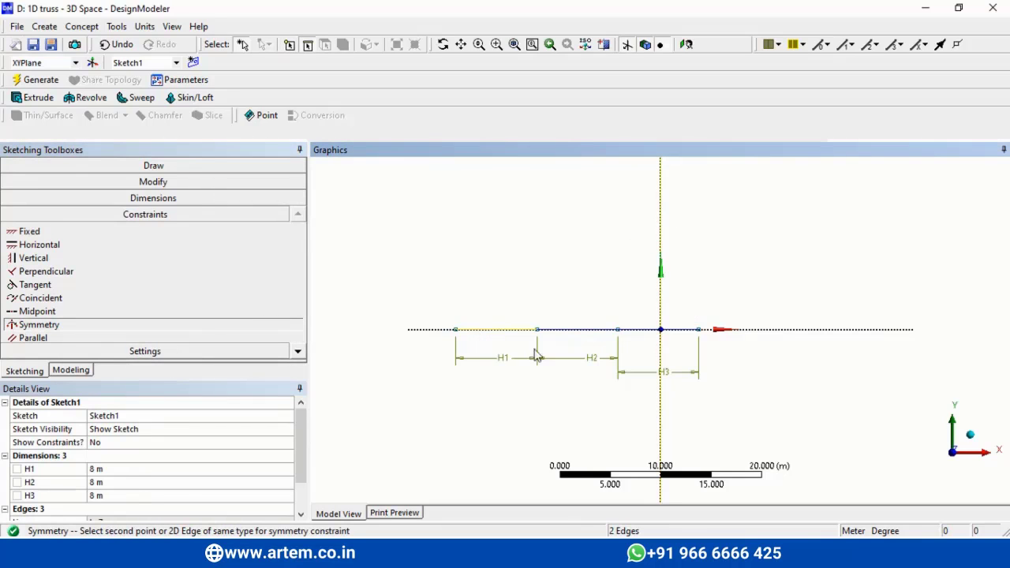
{"action": "left_click", "coordinate": [671, 335]}
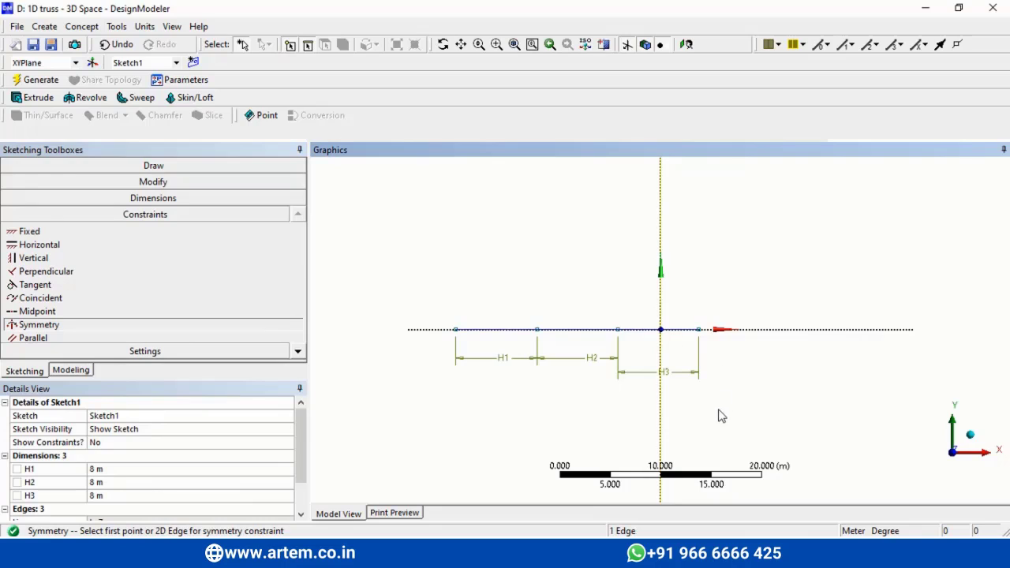
{"action": "left_click", "coordinate": [675, 331]}
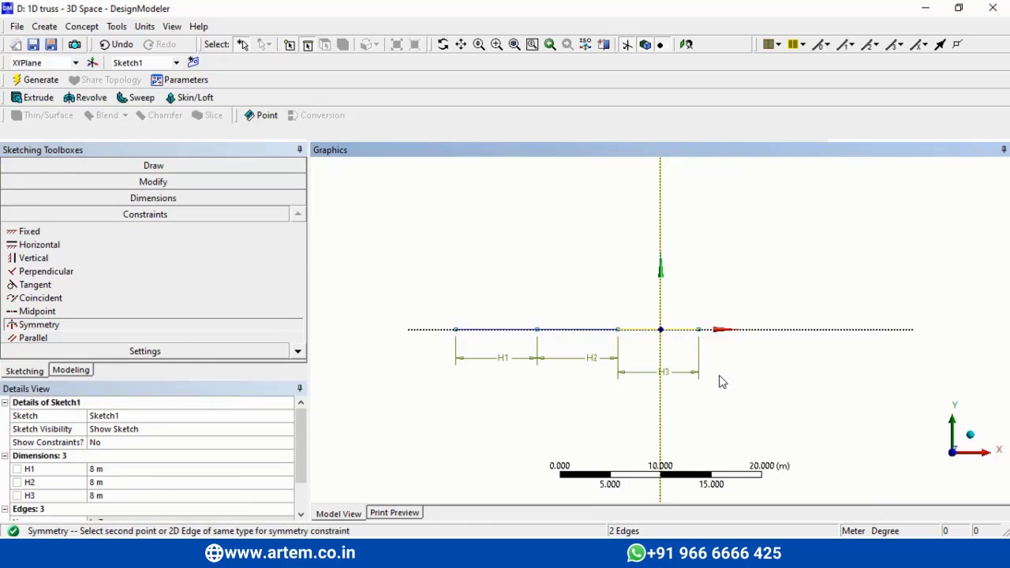
{"action": "key", "text": "Escape"}
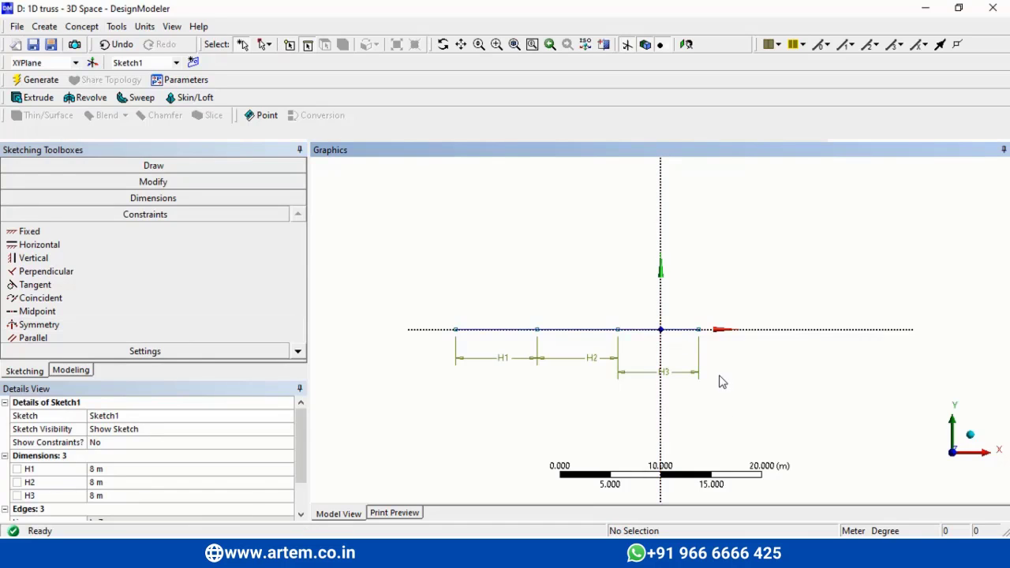
{"action": "left_click", "coordinate": [74, 330]}
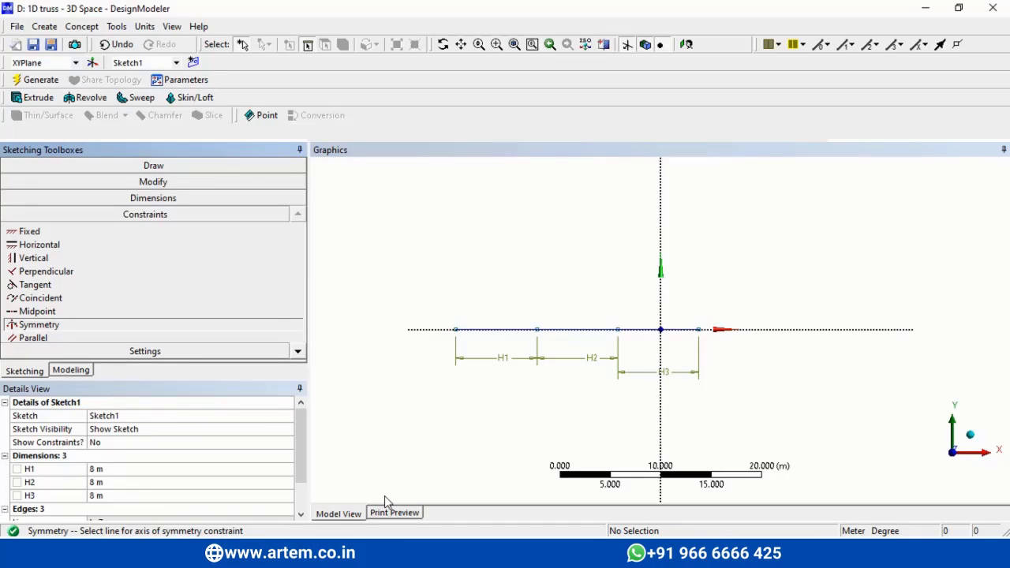
{"action": "left_click", "coordinate": [510, 335]}
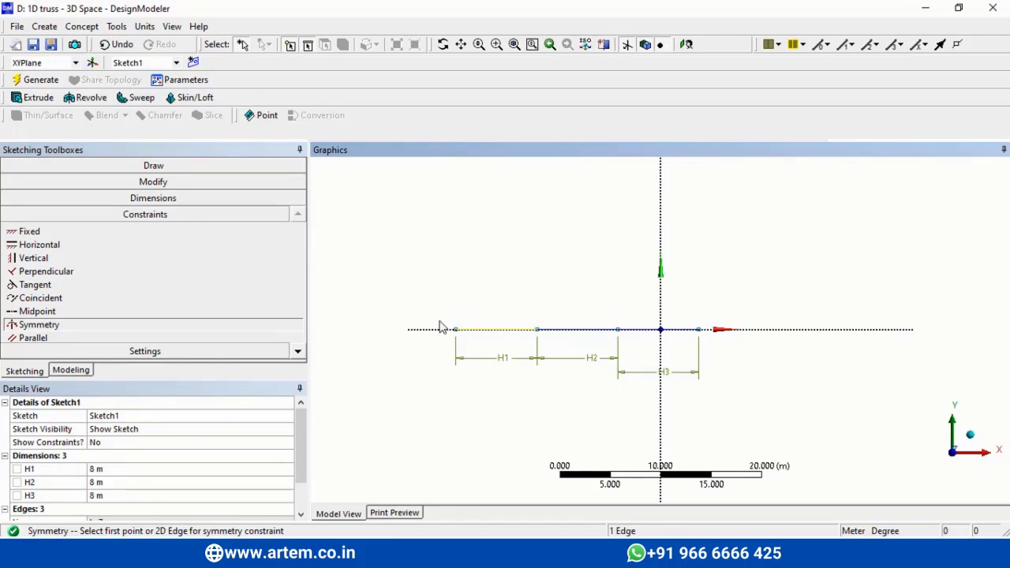
{"action": "key", "text": "Escape"}
Step: Apply a Symmetry constraint about the vertical axis to the two outer endpoints of the segmented line
{"action": "left_click", "coordinate": [63, 325]}
{"action": "left_click", "coordinate": [661, 251]}
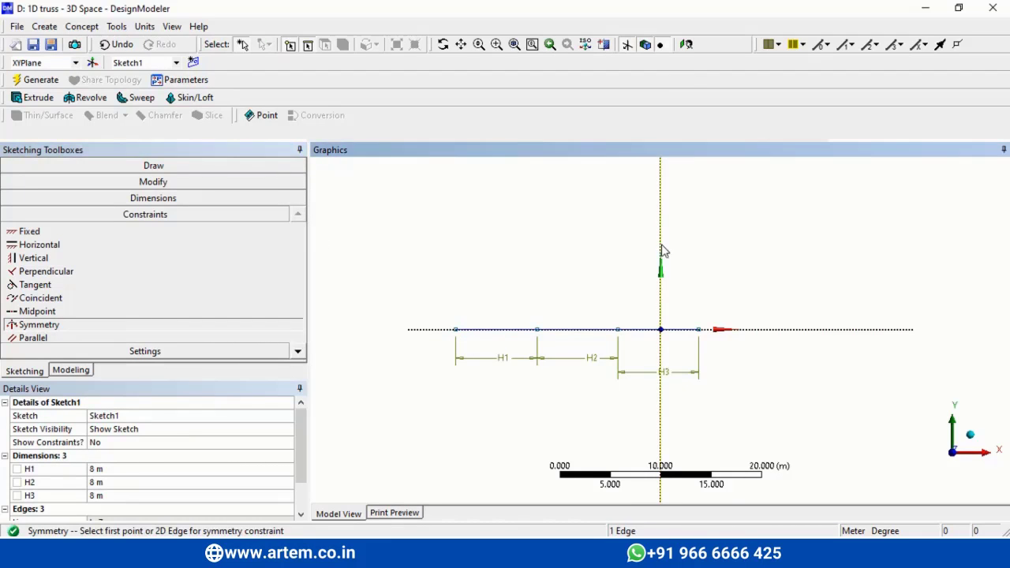
{"action": "left_click", "coordinate": [457, 338]}
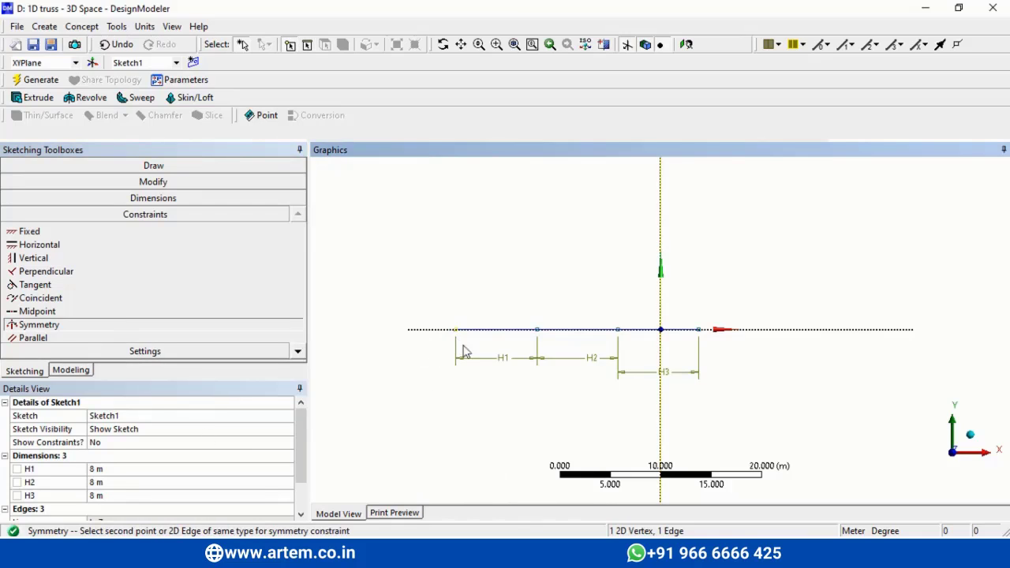
{"action": "left_click", "coordinate": [710, 341]}
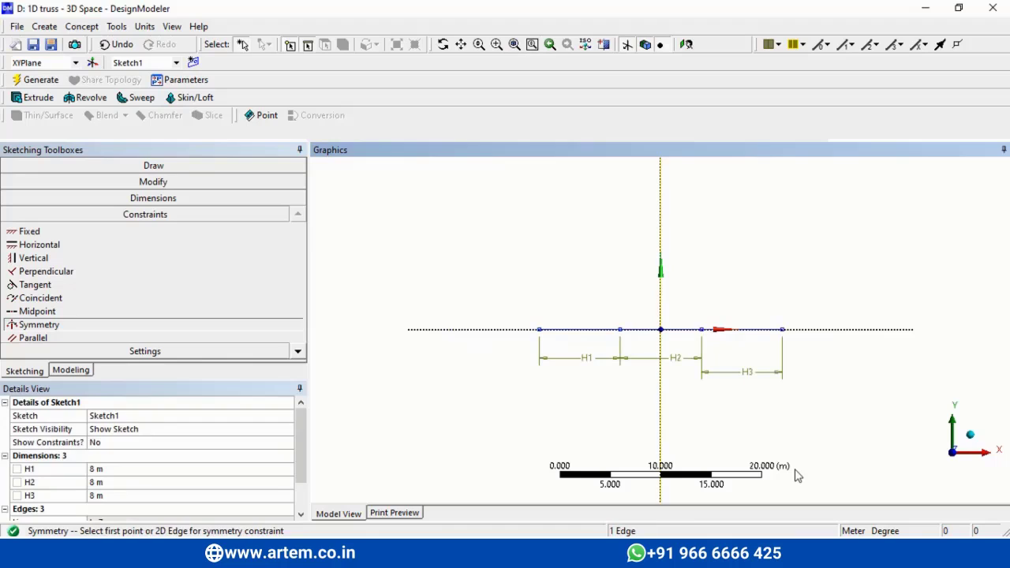
{"action": "key", "text": "Escape"}
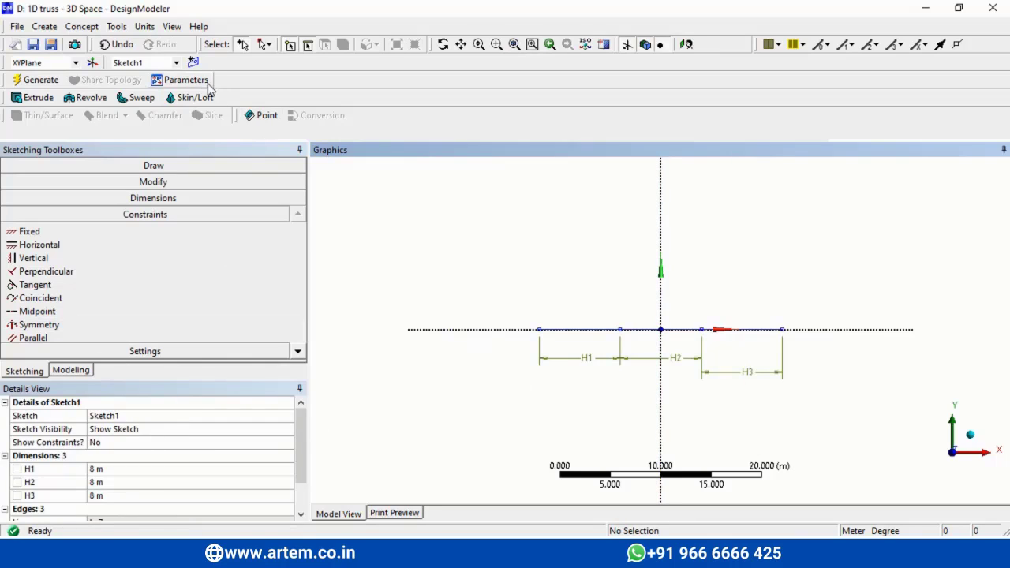
Step: Create a second sketch on the XY plane and draw an inclined line rising inward from the bottom chord's negative-X endpoint
{"action": "left_click", "coordinate": [193, 62]}
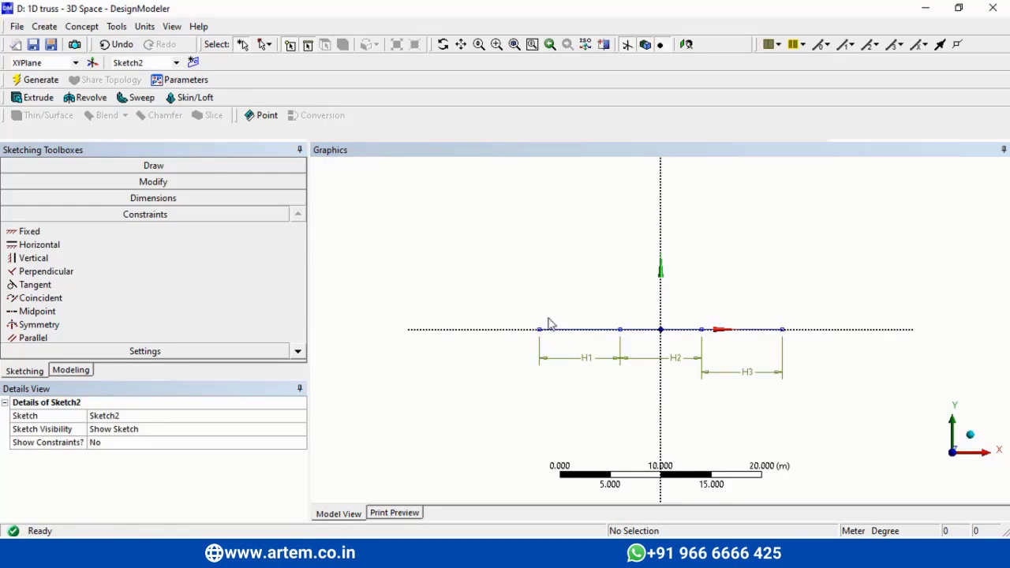
{"action": "left_click", "coordinate": [218, 171]}
{"action": "left_click", "coordinate": [63, 183]}
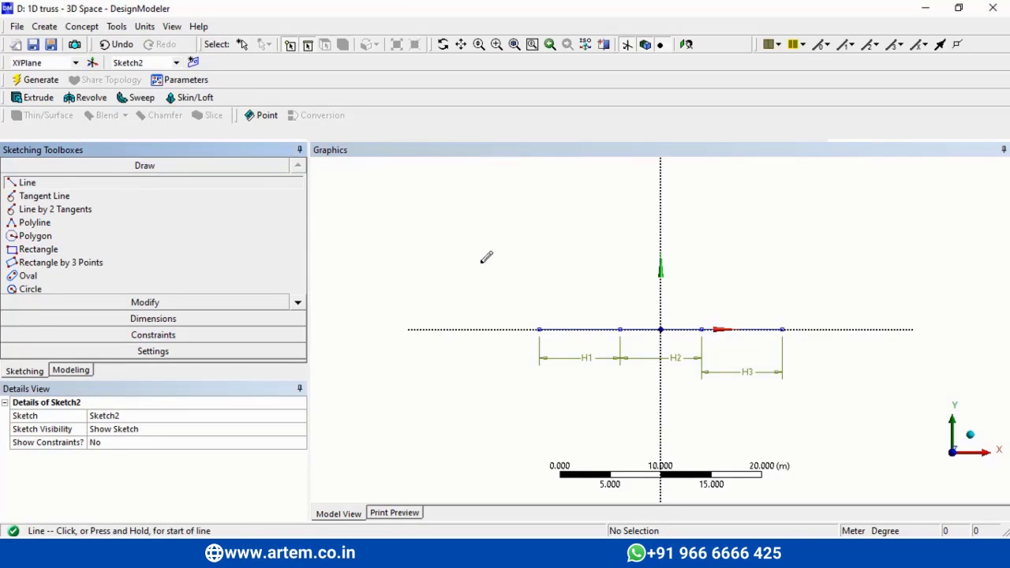
{"action": "left_click", "coordinate": [540, 328]}
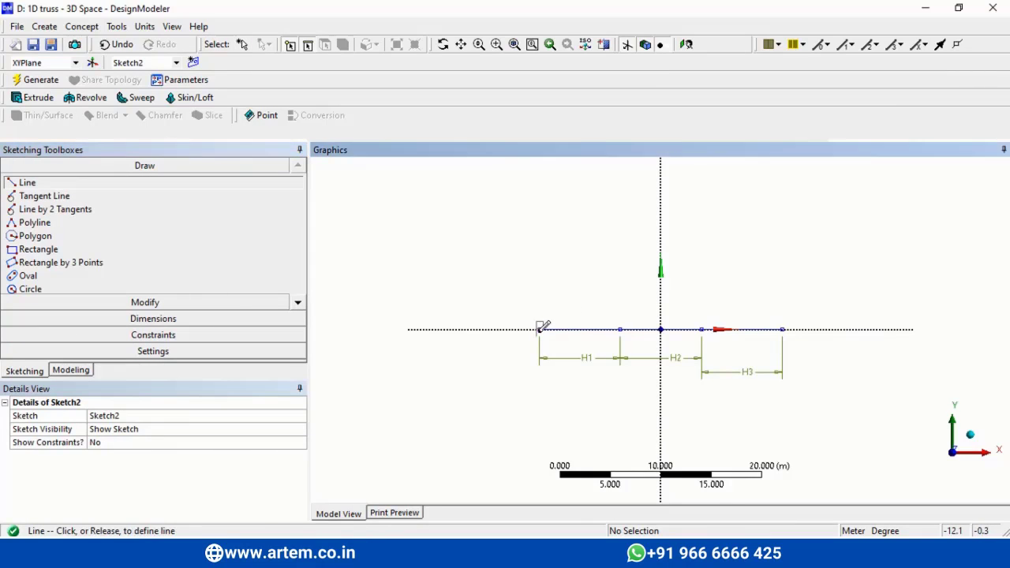
{"action": "left_click", "coordinate": [572, 264]}
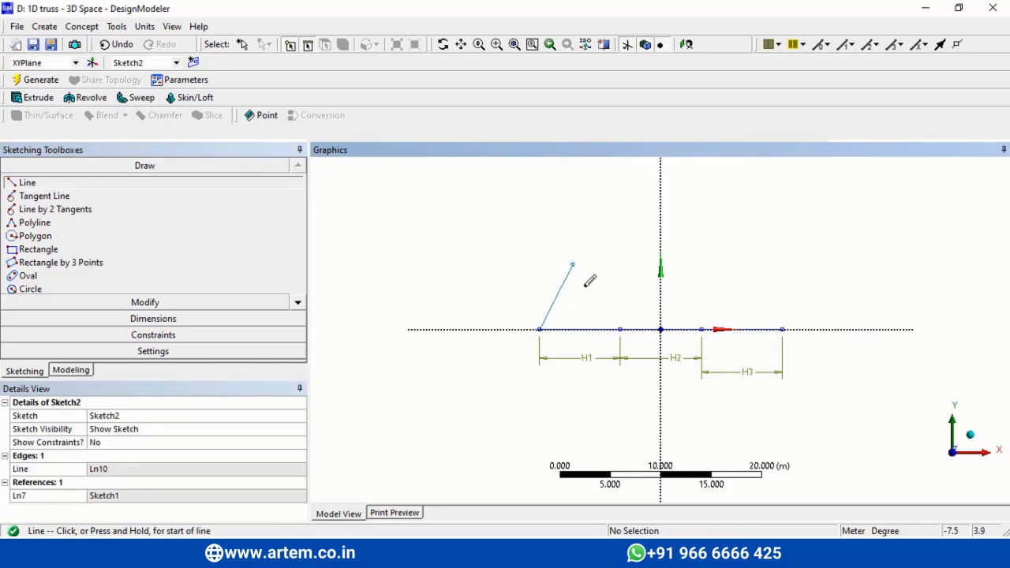
Step: Close the first triangle with a line down to the inner end of the first chord segment and dimension its height as 8 m
{"action": "left_click", "coordinate": [574, 264]}
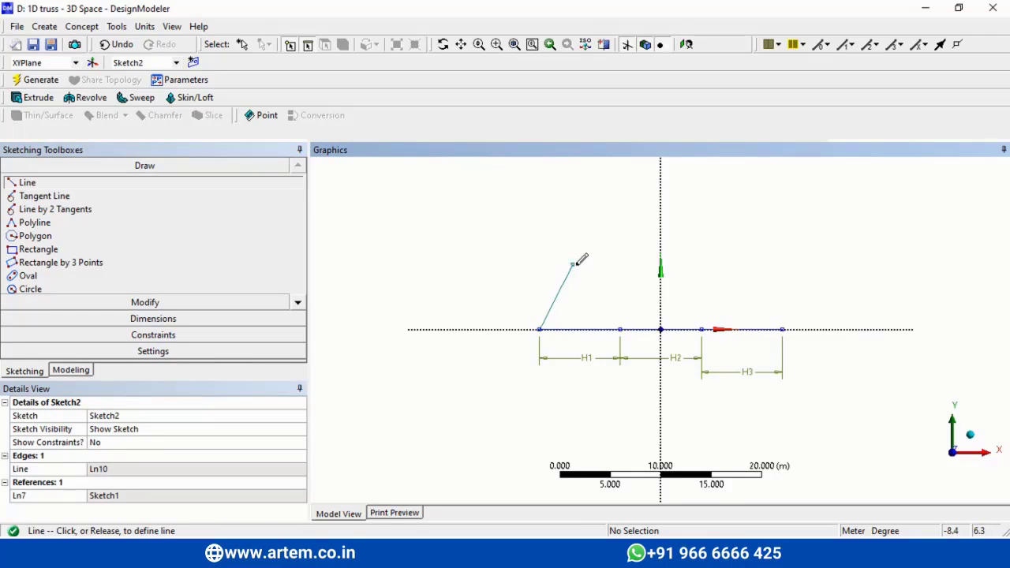
{"action": "left_click", "coordinate": [620, 327]}
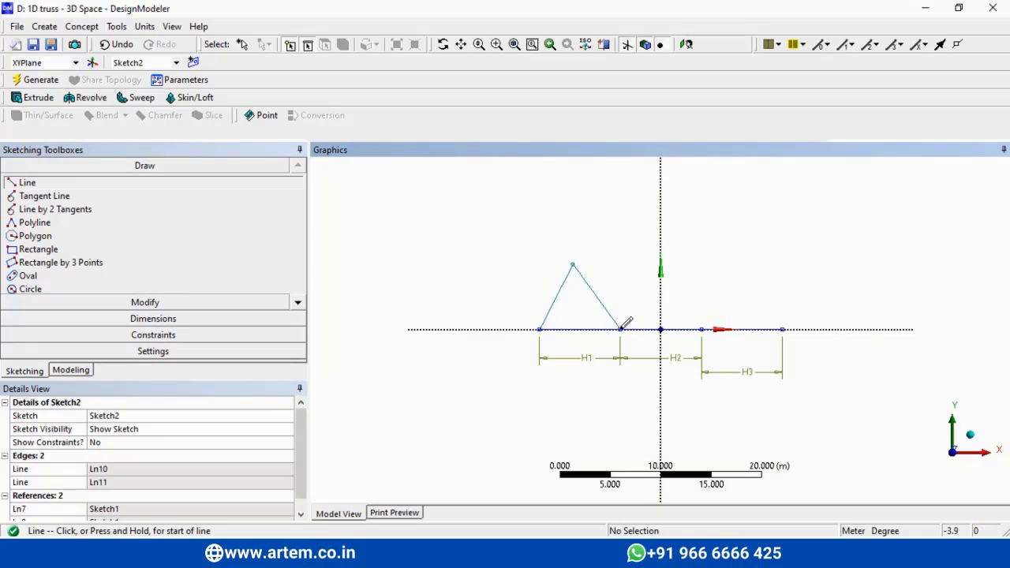
{"action": "left_click", "coordinate": [147, 315]}
{"action": "left_click", "coordinate": [64, 242]}
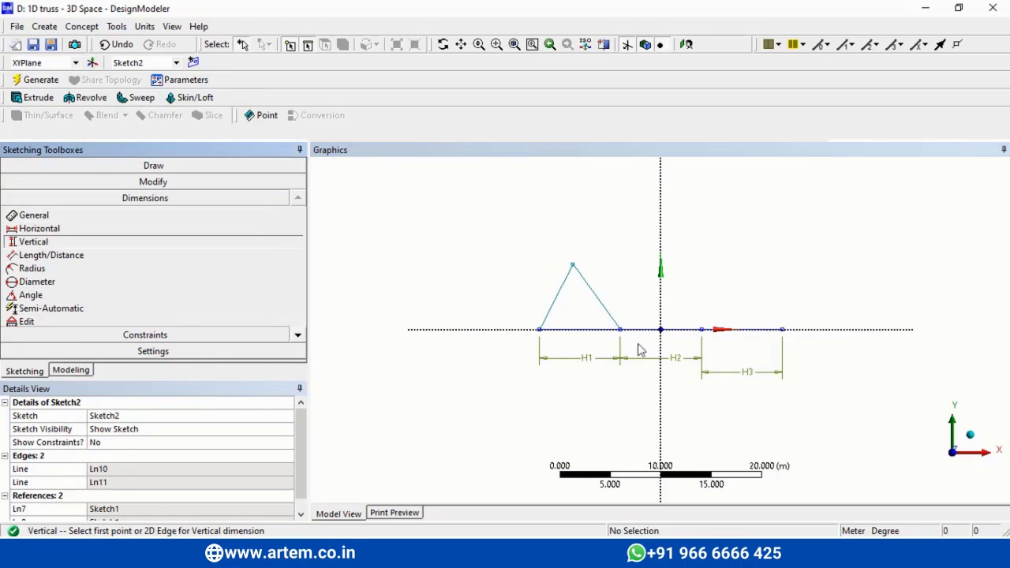
{"action": "left_click", "coordinate": [540, 330]}
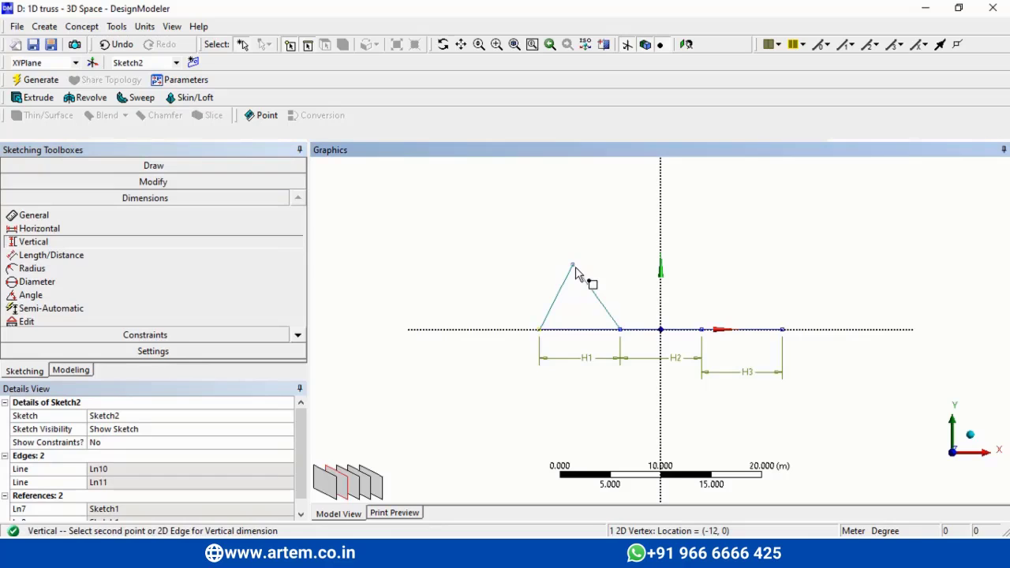
{"action": "left_click", "coordinate": [575, 269]}
{"action": "left_click", "coordinate": [507, 278]}
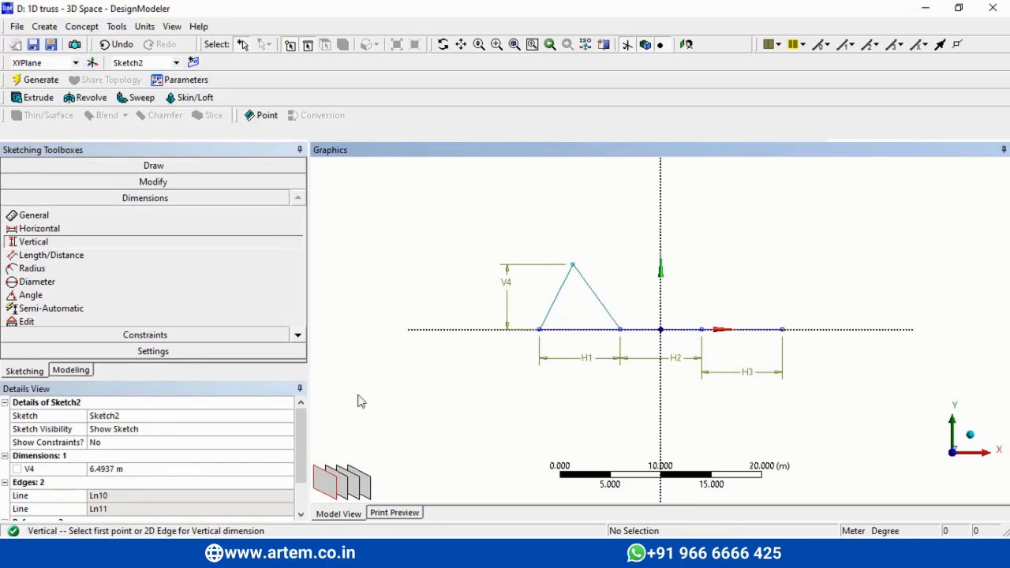
{"action": "left_click", "coordinate": [150, 469]}
{"action": "type", "text": "8"}
{"action": "key", "text": "Return"}
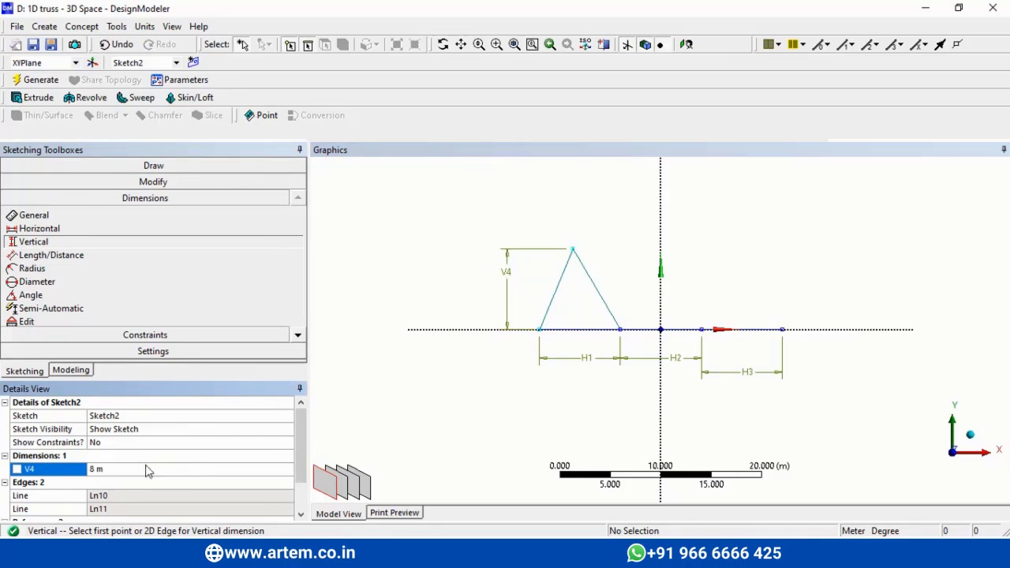
Step: Apply an Equal Length constraint to the two inclined lines of the first triangle
{"action": "left_click", "coordinate": [150, 335]}
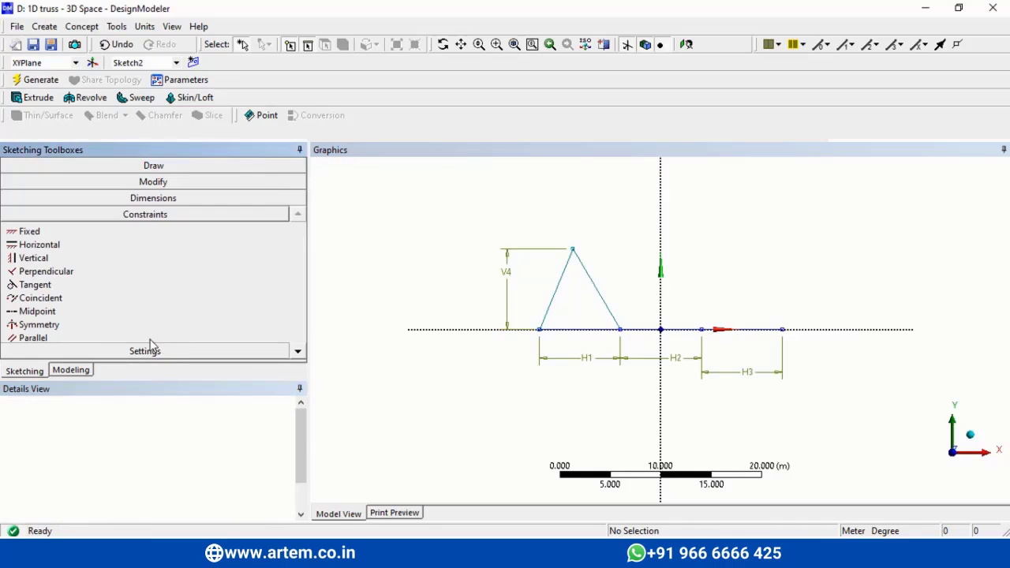
{"action": "left_click", "coordinate": [298, 353]}
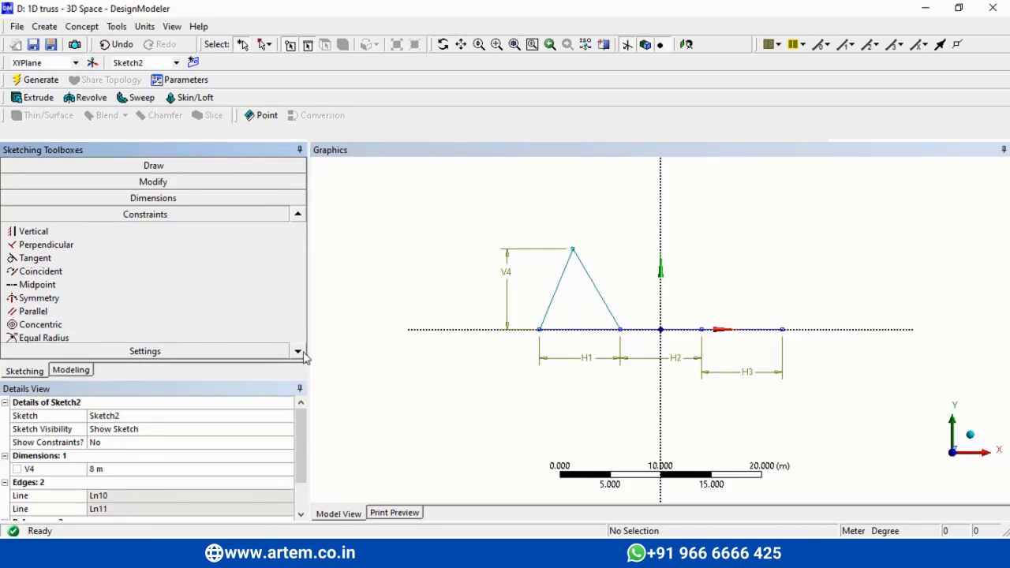
{"action": "left_click", "coordinate": [298, 352]}
{"action": "left_click", "coordinate": [48, 338]}
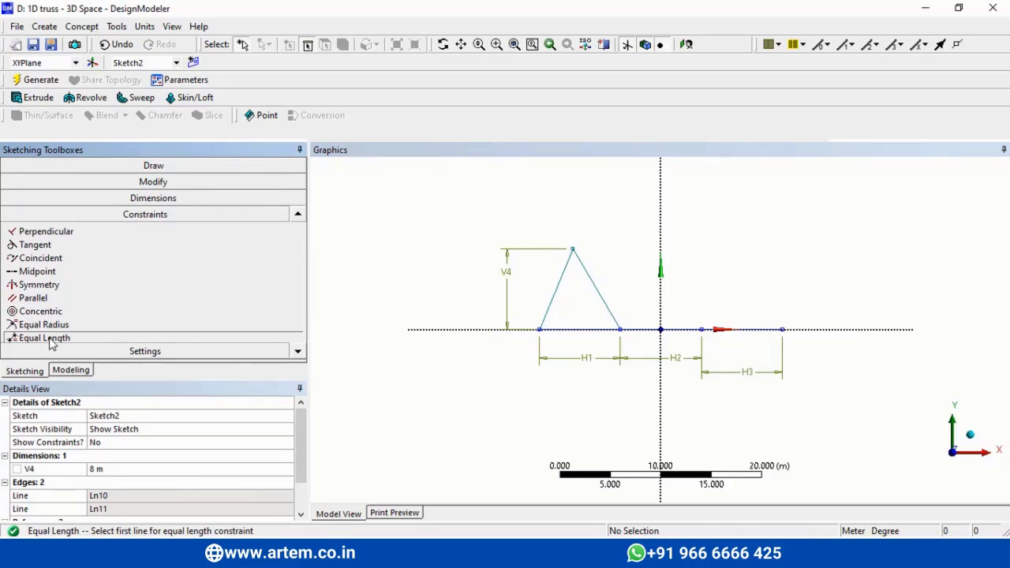
{"action": "left_click", "coordinate": [564, 281]}
{"action": "left_click", "coordinate": [598, 291]}
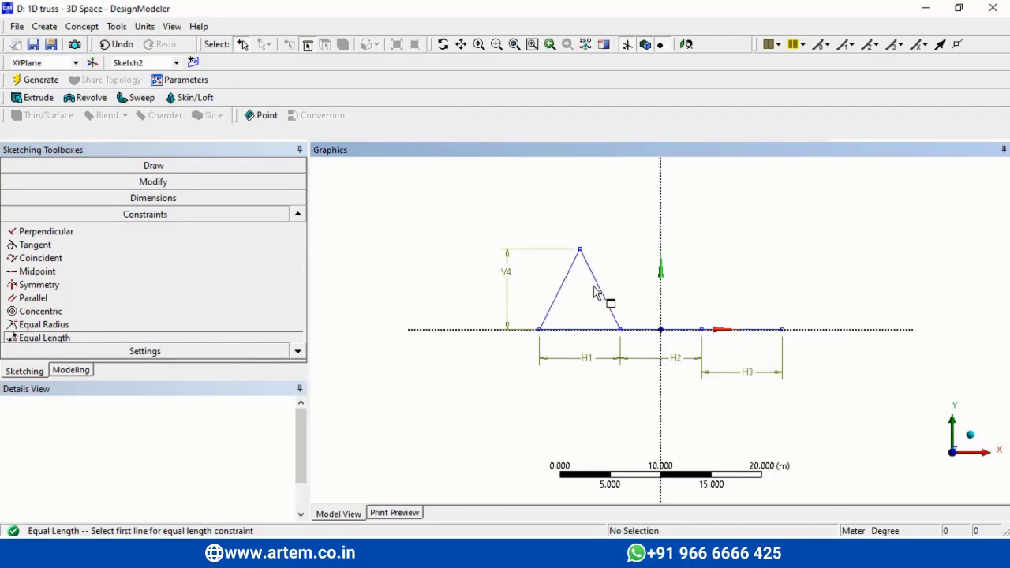
Step: Draw two inclined lines over the middle chord segment, meeting at an apex on the vertical axis about 8.25 m high
{"action": "left_click", "coordinate": [156, 166]}
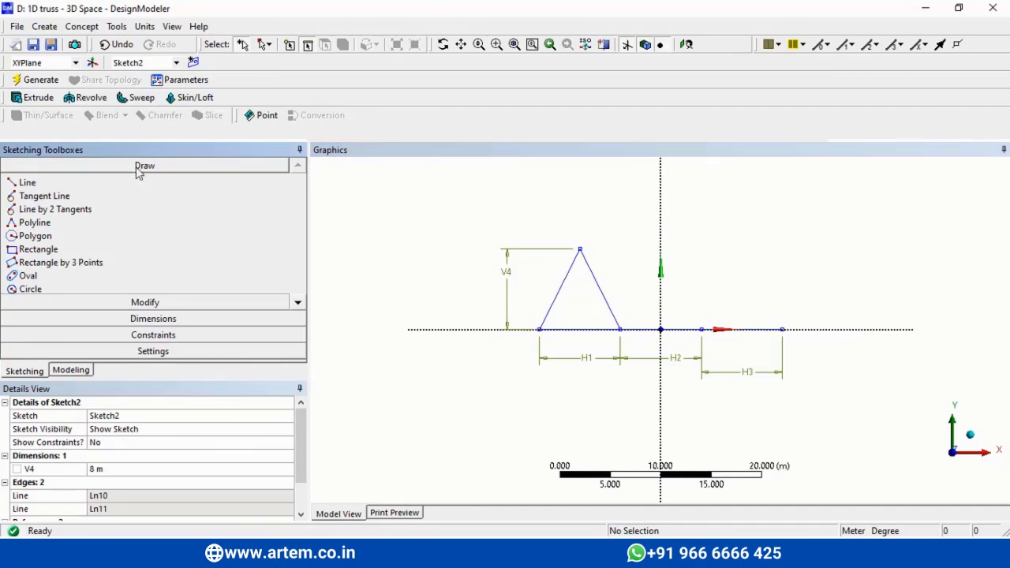
{"action": "left_click", "coordinate": [27, 183]}
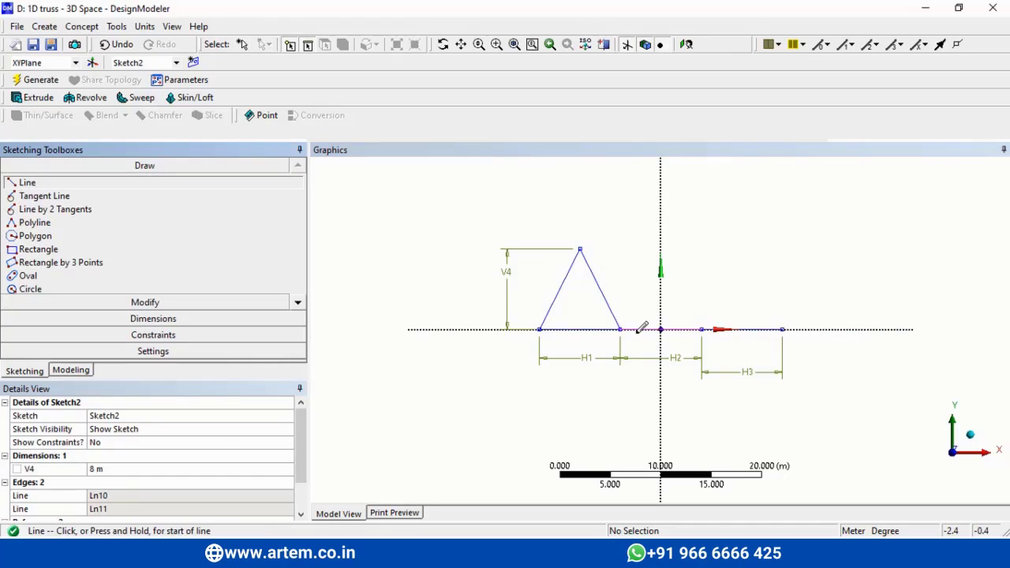
{"action": "left_click", "coordinate": [621, 328]}
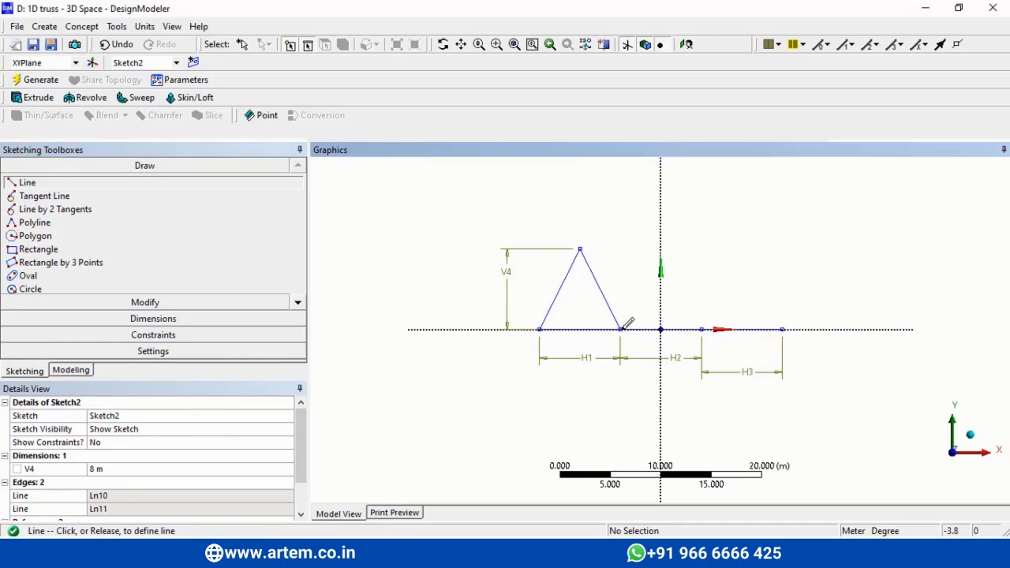
{"action": "left_click", "coordinate": [661, 246]}
{"action": "left_click", "coordinate": [662, 247]}
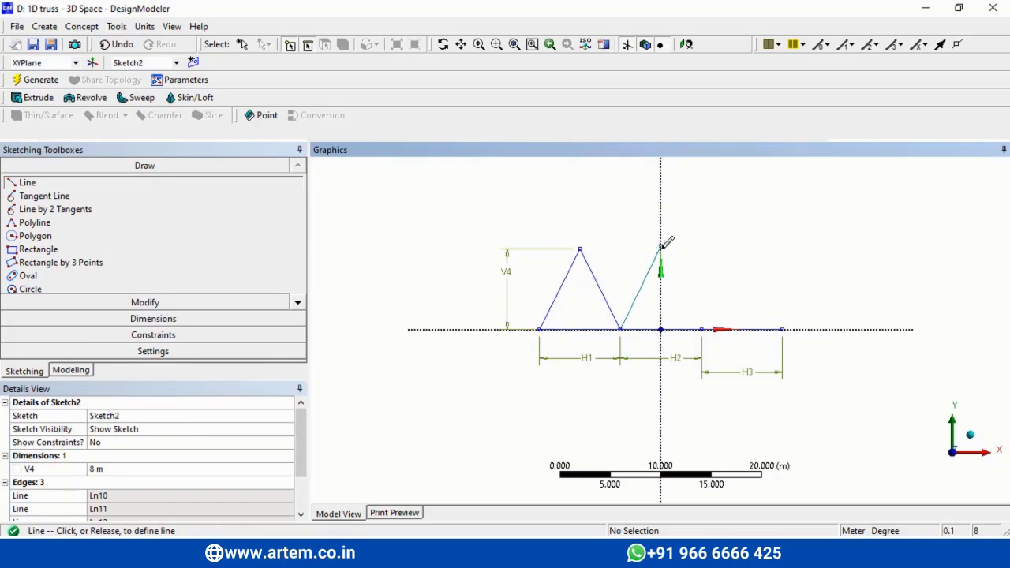
{"action": "left_click", "coordinate": [702, 328]}
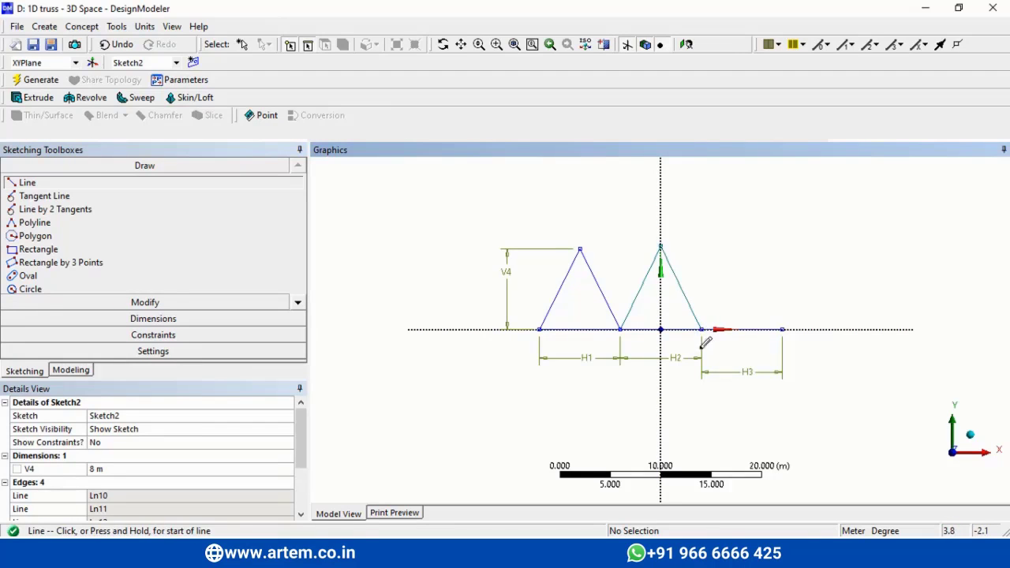
Step: Draw two inclined lines over the third chord segment, meeting at an apex about 8 m above the chord
{"action": "left_click", "coordinate": [703, 326]}
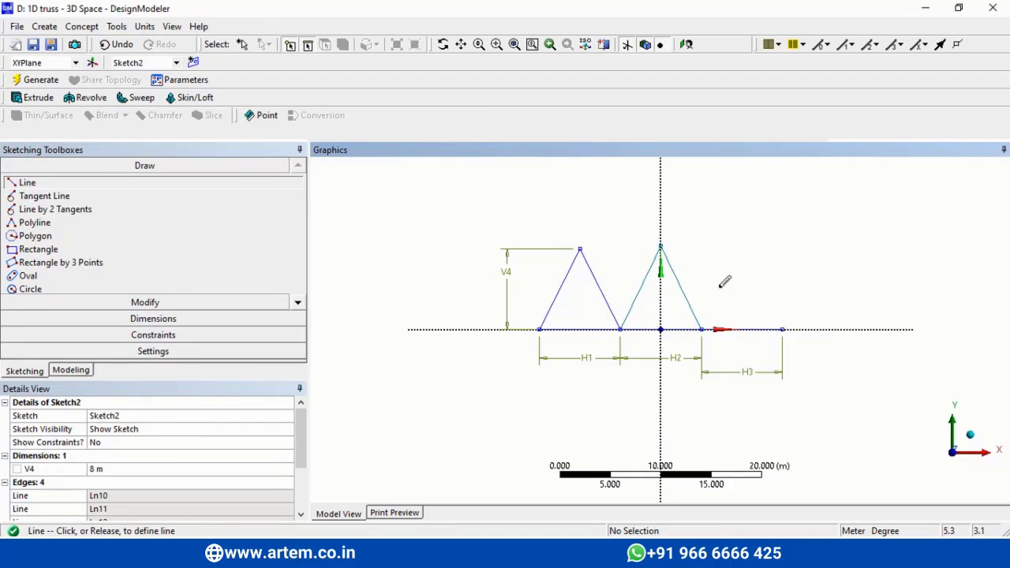
{"action": "left_click", "coordinate": [733, 247]}
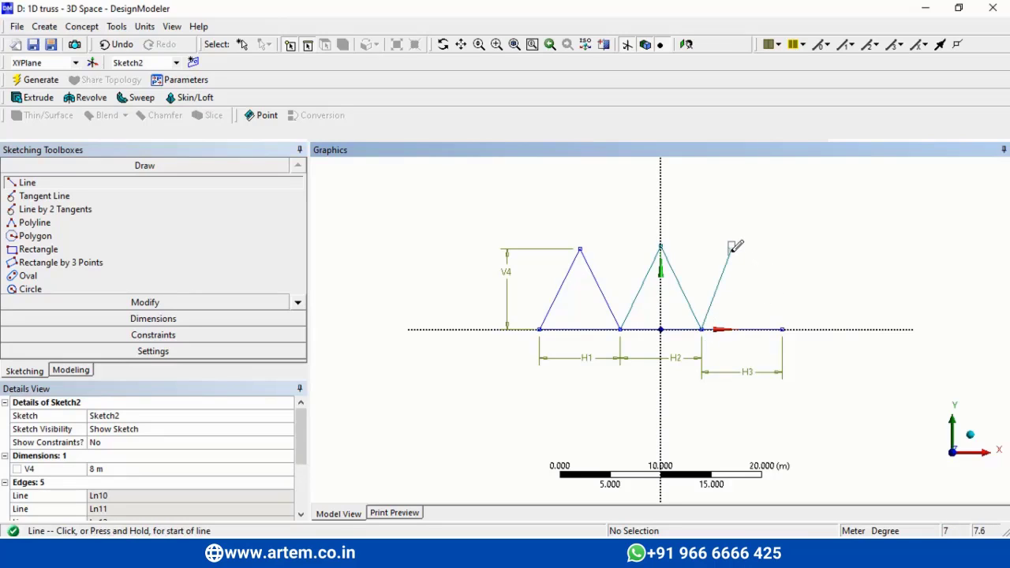
{"action": "left_click", "coordinate": [782, 329]}
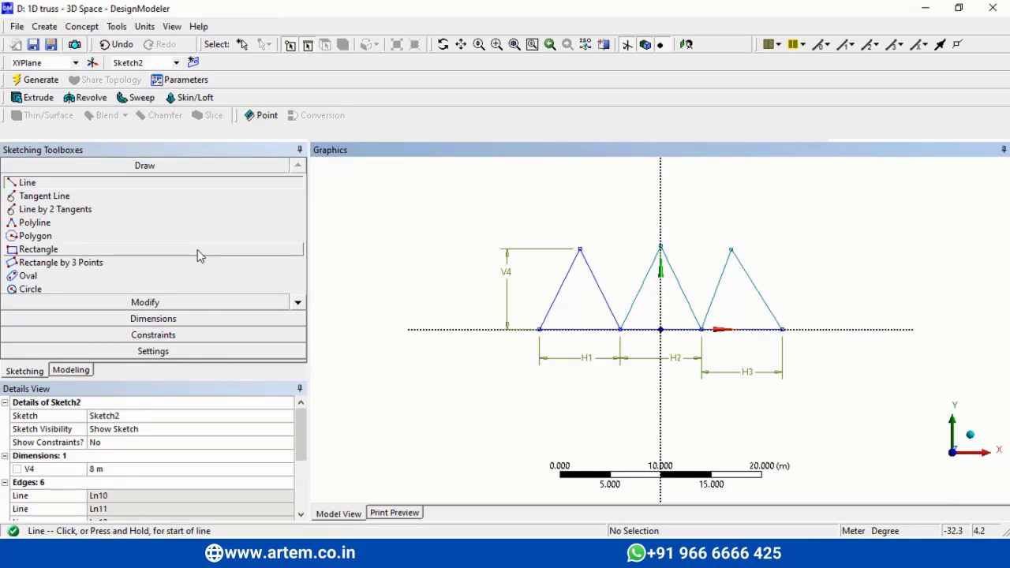
Step: Add vertical dimensions for the apex heights of the middle and third triangles above the bottom chord
{"action": "left_click", "coordinate": [170, 302]}
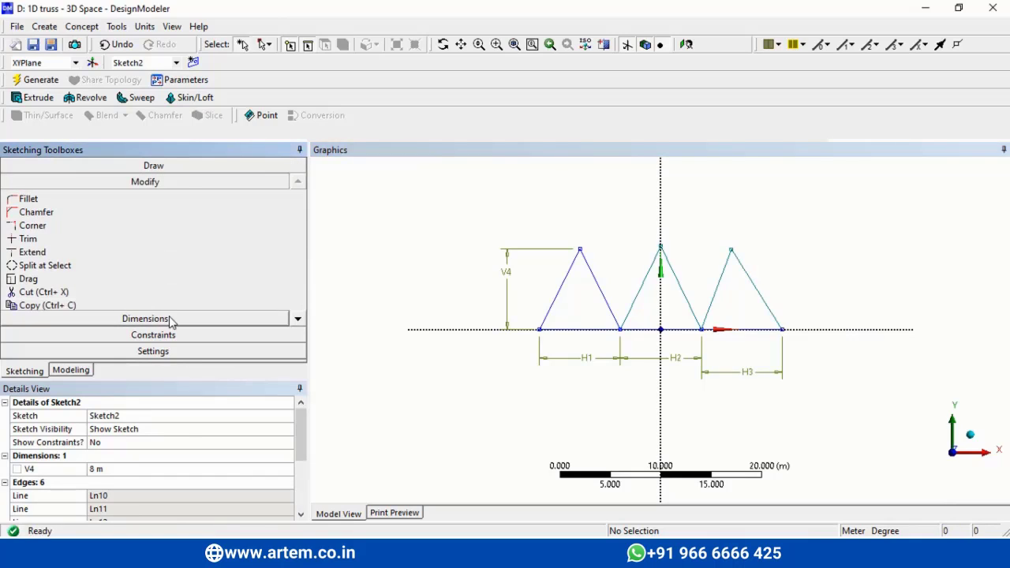
{"action": "left_click", "coordinate": [171, 318]}
{"action": "left_click", "coordinate": [66, 242]}
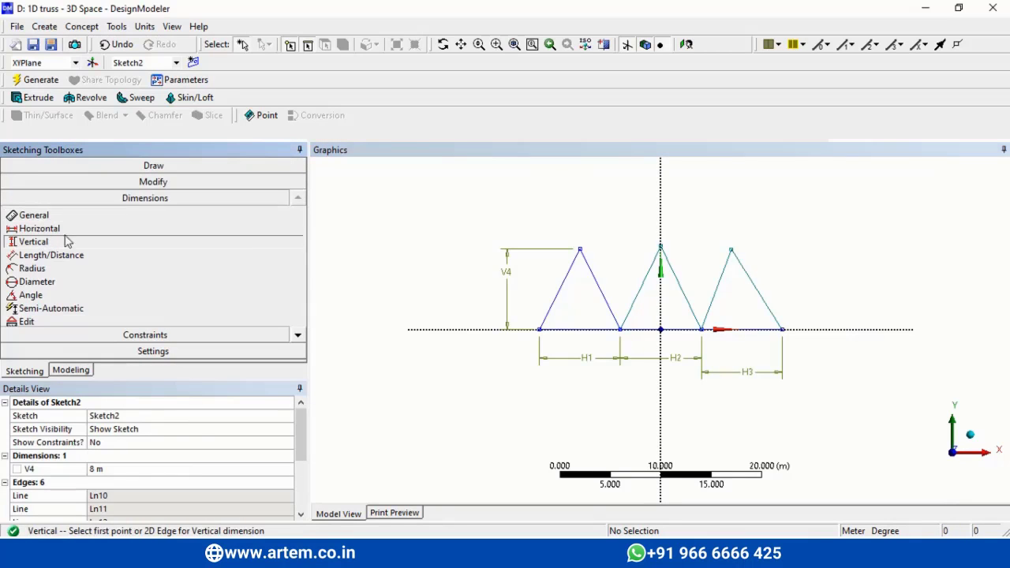
{"action": "left_click", "coordinate": [662, 249]}
{"action": "left_click", "coordinate": [685, 330]}
{"action": "left_click", "coordinate": [855, 299]}
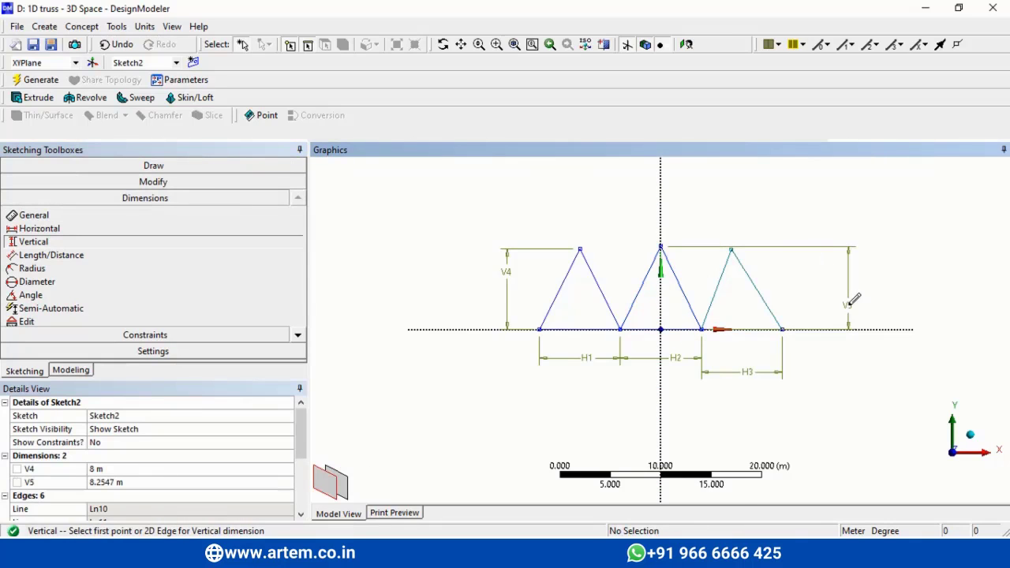
{"action": "left_click", "coordinate": [731, 251]}
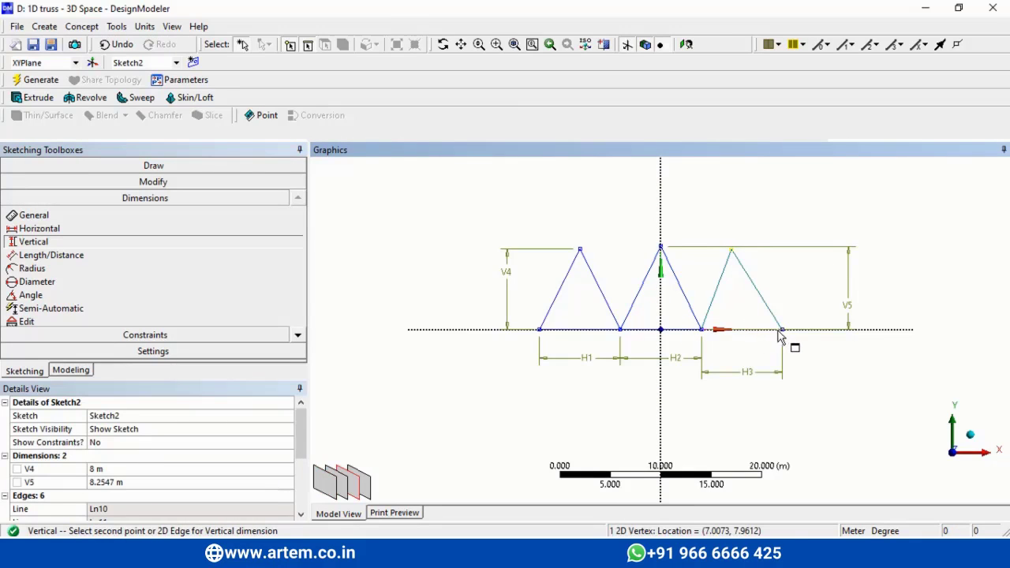
{"action": "left_click", "coordinate": [783, 331]}
{"action": "left_click", "coordinate": [821, 307]}
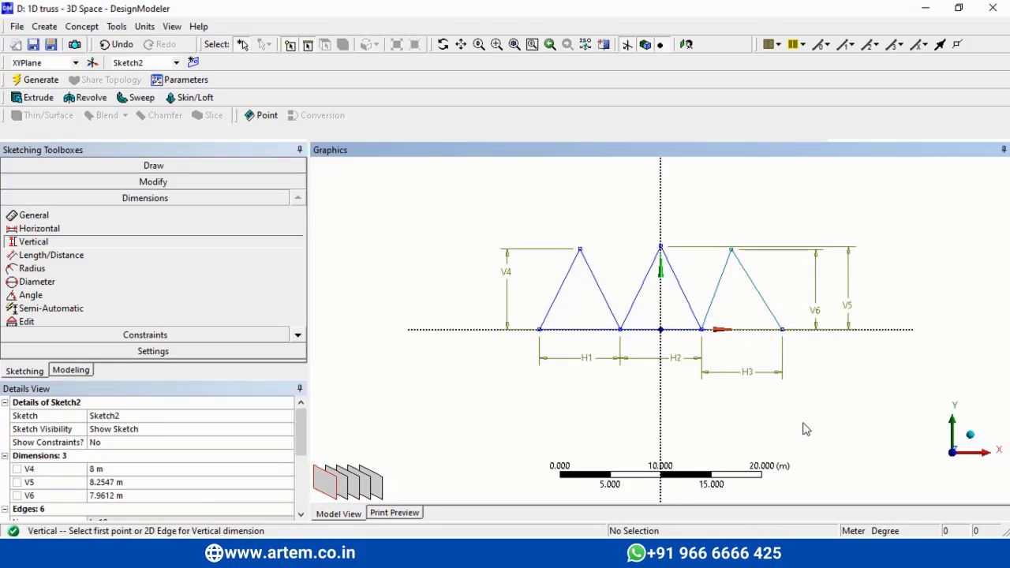
Step: Set the apex height dimensions V5 and V6 to 8 m each
{"action": "left_click", "coordinate": [189, 482]}
{"action": "type", "text": "8"}
{"action": "key", "text": "Return"}
{"action": "left_click", "coordinate": [178, 496]}
{"action": "type", "text": "8"}
{"action": "key", "text": "Return"}
Step: Try to apply an Equal Length constraint to the middle triangle's inclined lines, and undo the last constraint
{"action": "left_click", "coordinate": [145, 335]}
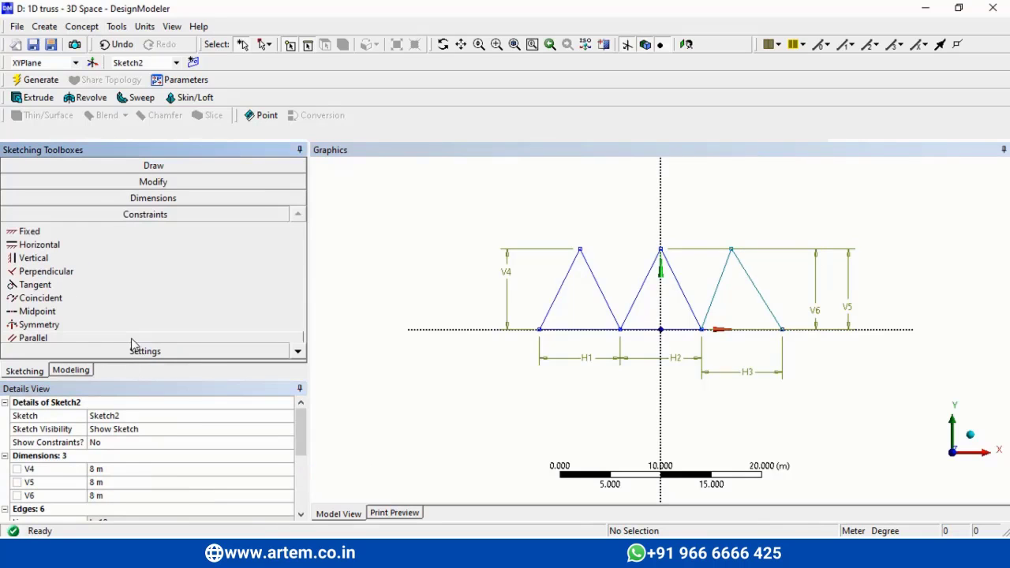
{"action": "left_click", "coordinate": [297, 352]}
{"action": "left_click", "coordinate": [297, 352]}
{"action": "left_click", "coordinate": [297, 351]}
{"action": "left_click", "coordinate": [296, 351]}
{"action": "left_click", "coordinate": [297, 351]}
{"action": "left_click", "coordinate": [43, 312]}
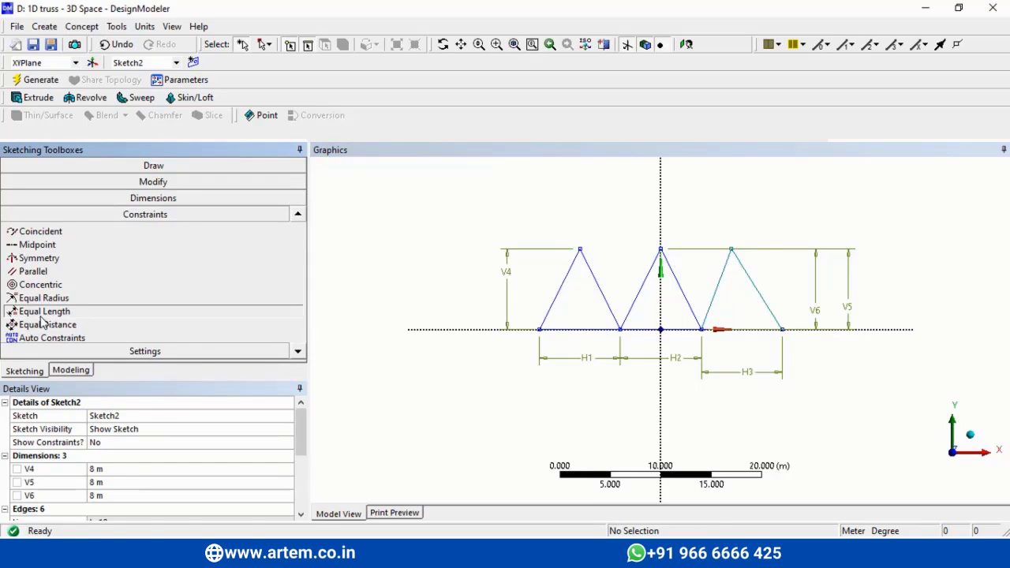
{"action": "left_click", "coordinate": [640, 301]}
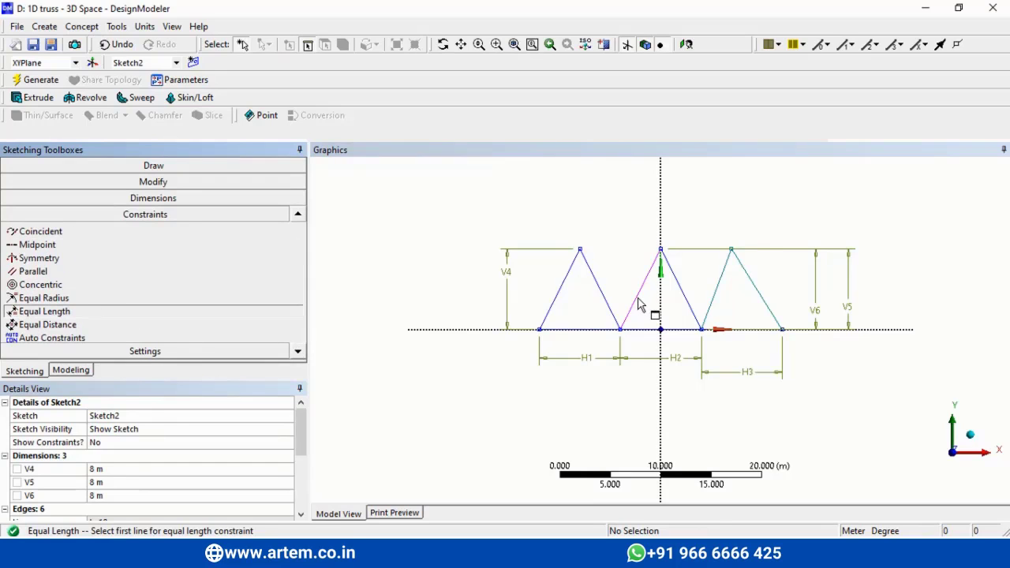
{"action": "left_click", "coordinate": [695, 315]}
{"action": "left_click", "coordinate": [626, 330]}
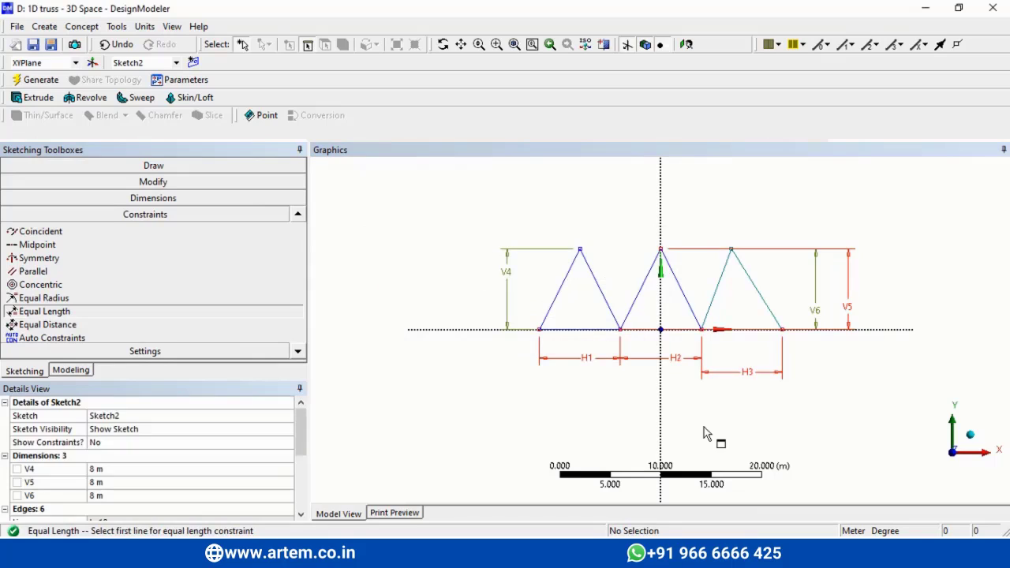
{"action": "left_click", "coordinate": [117, 45]}
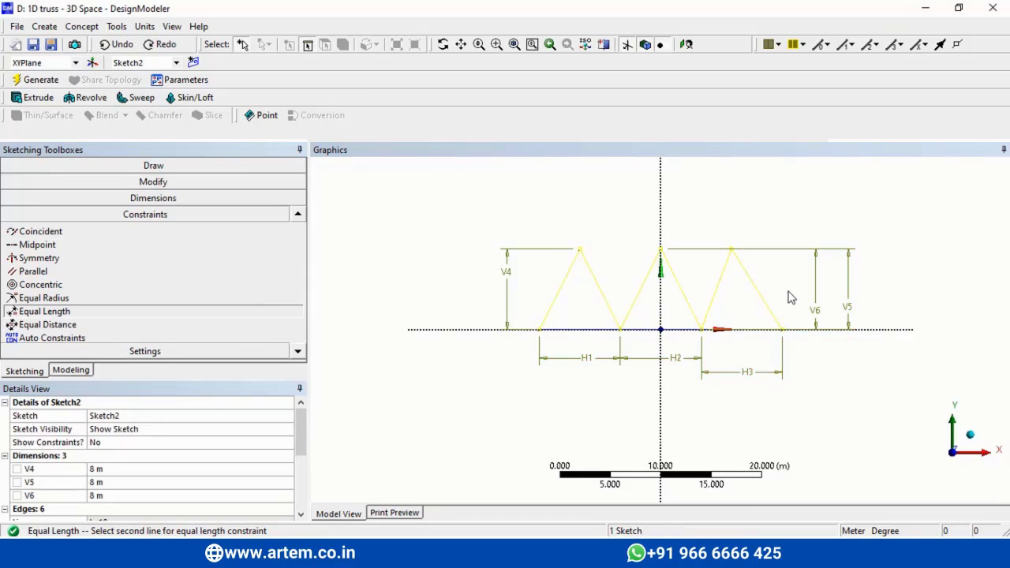
Step: Apply an Equal Length constraint to the two inclined lines of the third triangle
{"action": "left_click", "coordinate": [69, 326]}
{"action": "left_click", "coordinate": [62, 312]}
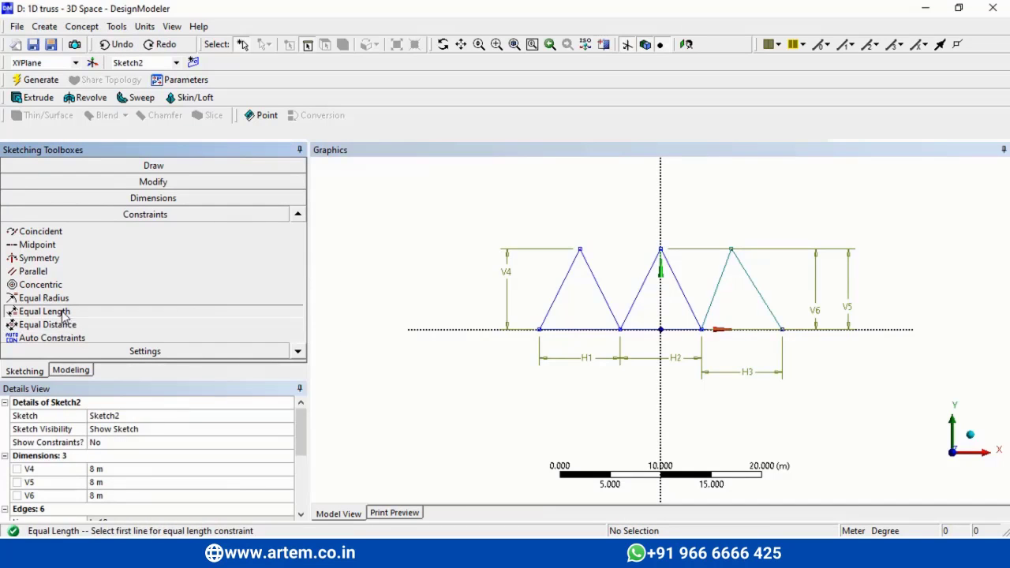
{"action": "left_click", "coordinate": [718, 311]}
{"action": "left_click", "coordinate": [765, 302]}
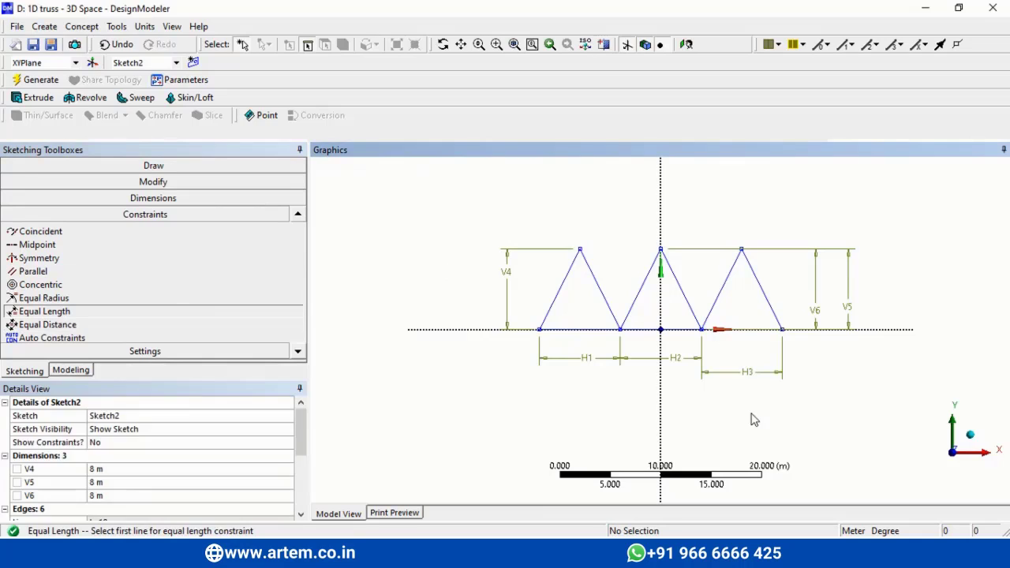
{"action": "key", "text": "Escape"}
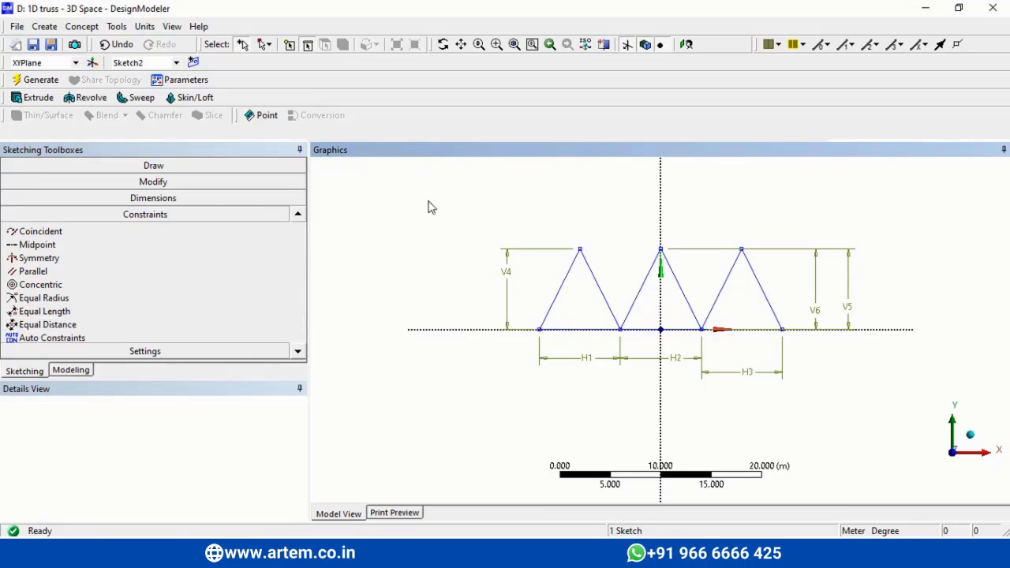
Step: Create a third sketch on the XY plane and draw a top chord line from the first triangle's apex to the middle apex
{"action": "left_click", "coordinate": [194, 63]}
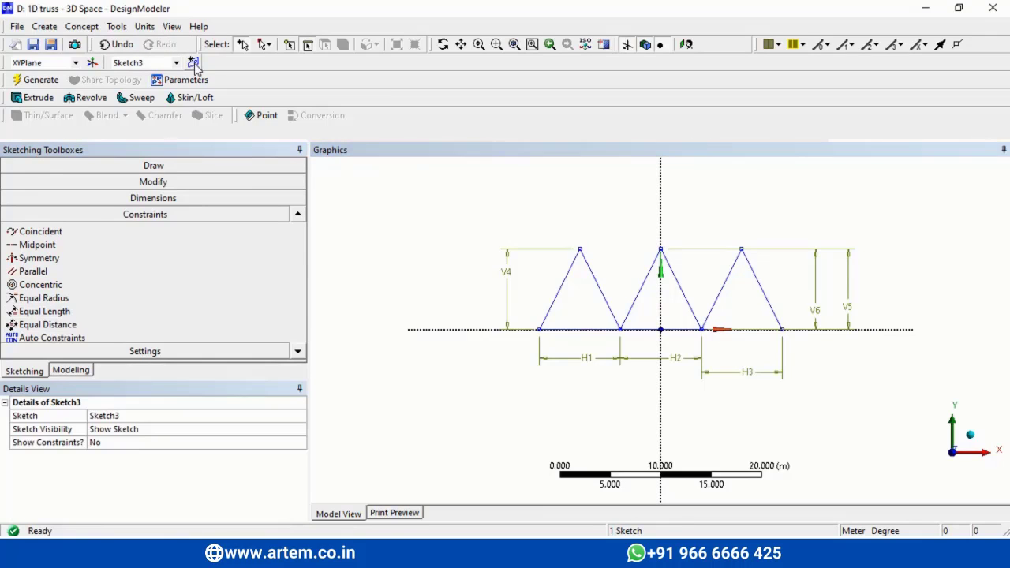
{"action": "left_click", "coordinate": [227, 165]}
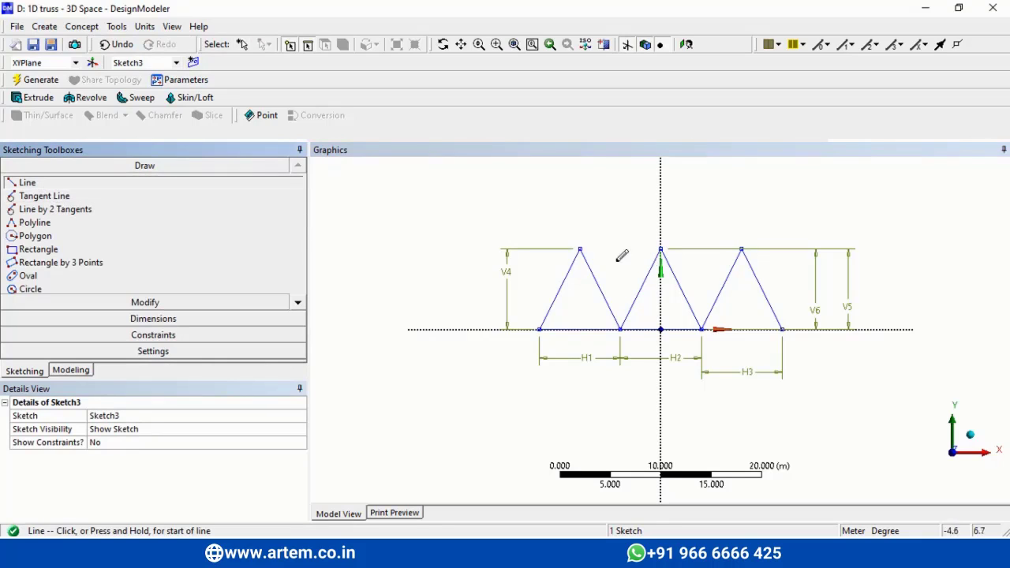
{"action": "left_click", "coordinate": [580, 249]}
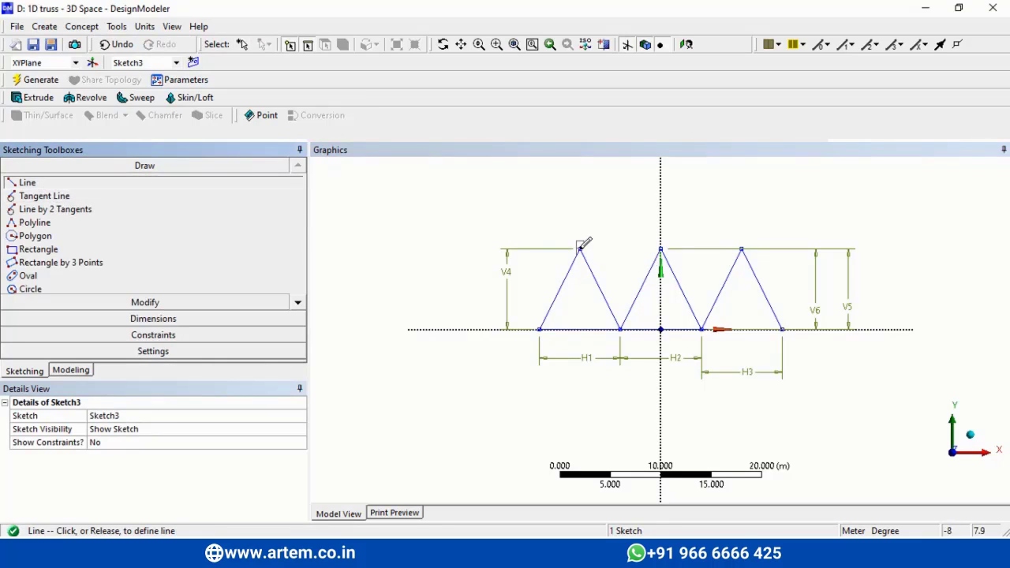
{"action": "left_click", "coordinate": [660, 249]}
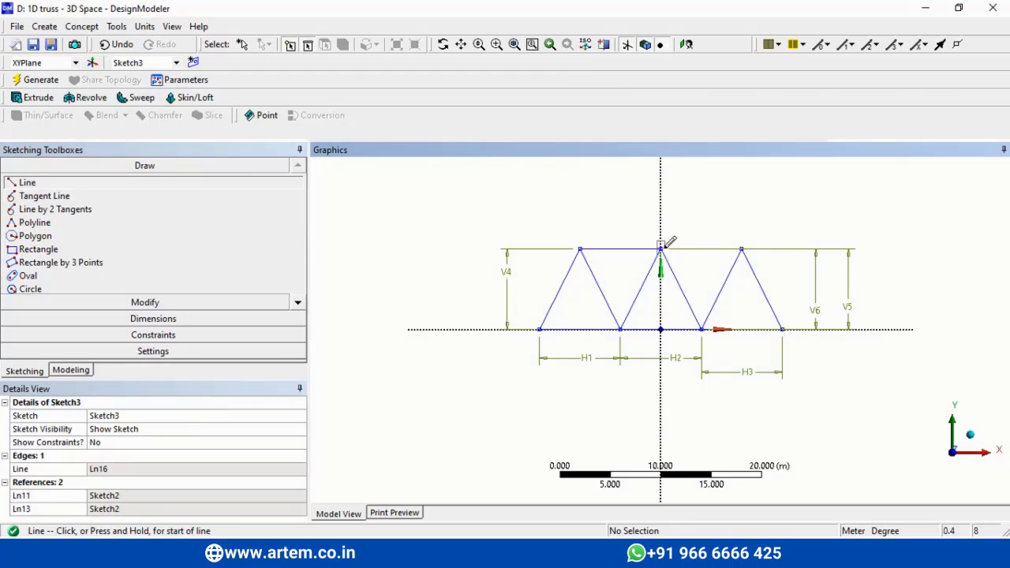
Step: Finish the second top chord line from the middle apex to the third triangle's apex and generate the model
{"action": "left_click", "coordinate": [742, 250]}
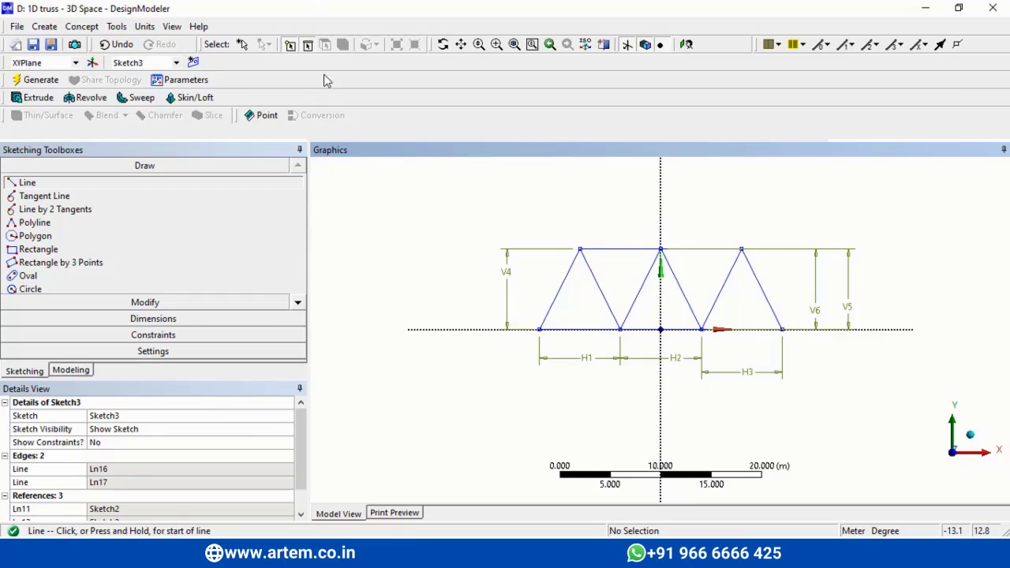
{"action": "left_click", "coordinate": [36, 80]}
Step: Turn off the plane display and inspect Sketch1, Sketch2 and Sketch3 one at a time in the model tree
{"action": "left_click", "coordinate": [77, 372]}
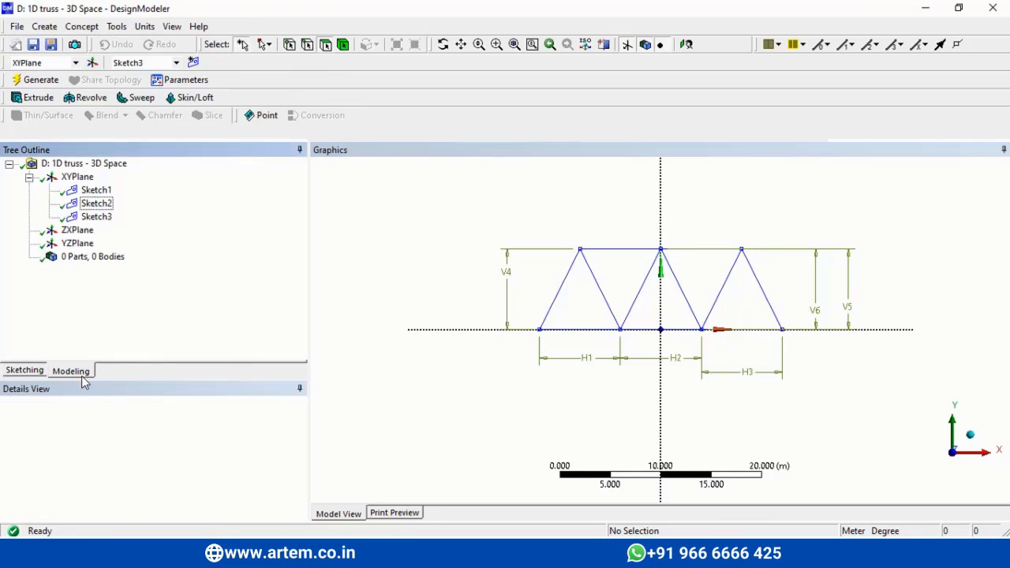
{"action": "left_click", "coordinate": [95, 194]}
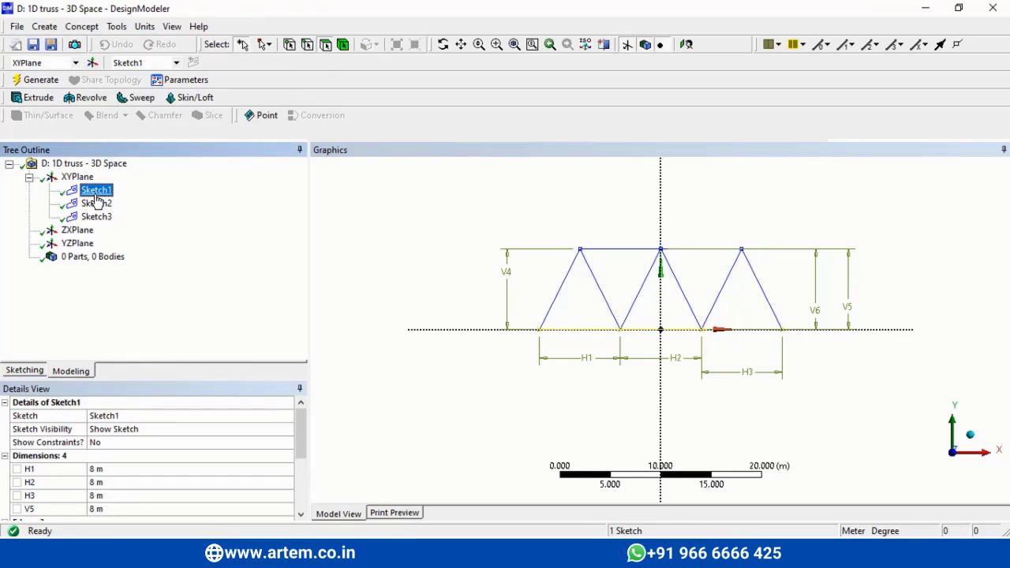
{"action": "left_click", "coordinate": [628, 44]}
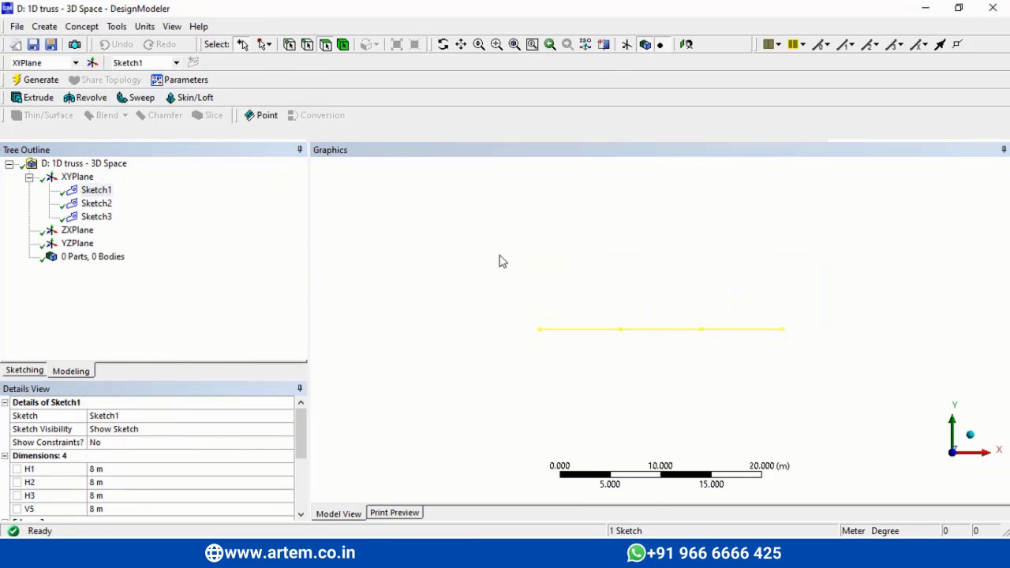
{"action": "left_click", "coordinate": [105, 204]}
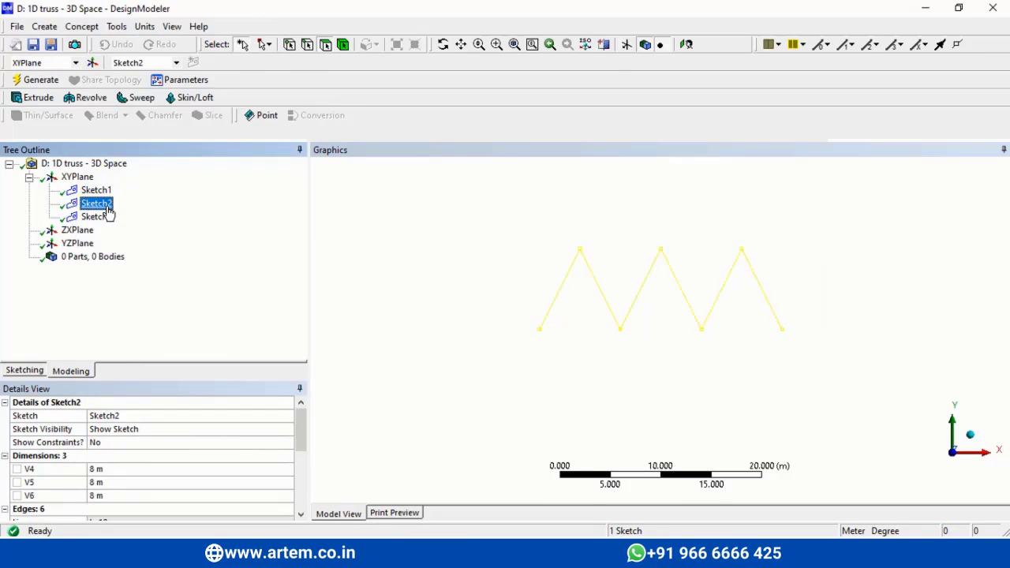
{"action": "left_click", "coordinate": [107, 219]}
Step: Create a new plane from XYPlane with an Offset Z transform of 6 m, checking the depth in the reference drawing, and generate it
{"action": "left_click", "coordinate": [77, 177]}
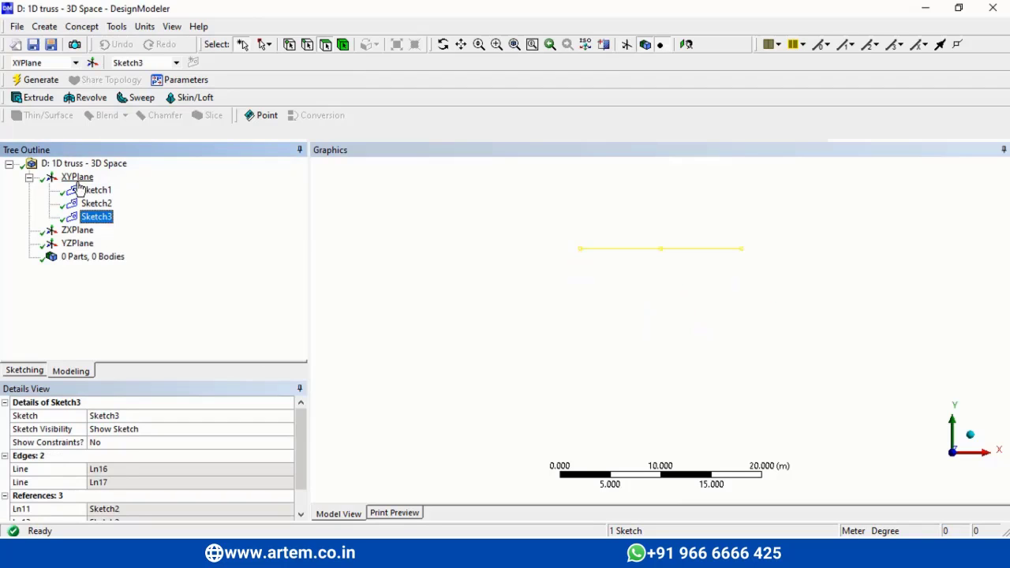
{"action": "left_click", "coordinate": [92, 62]}
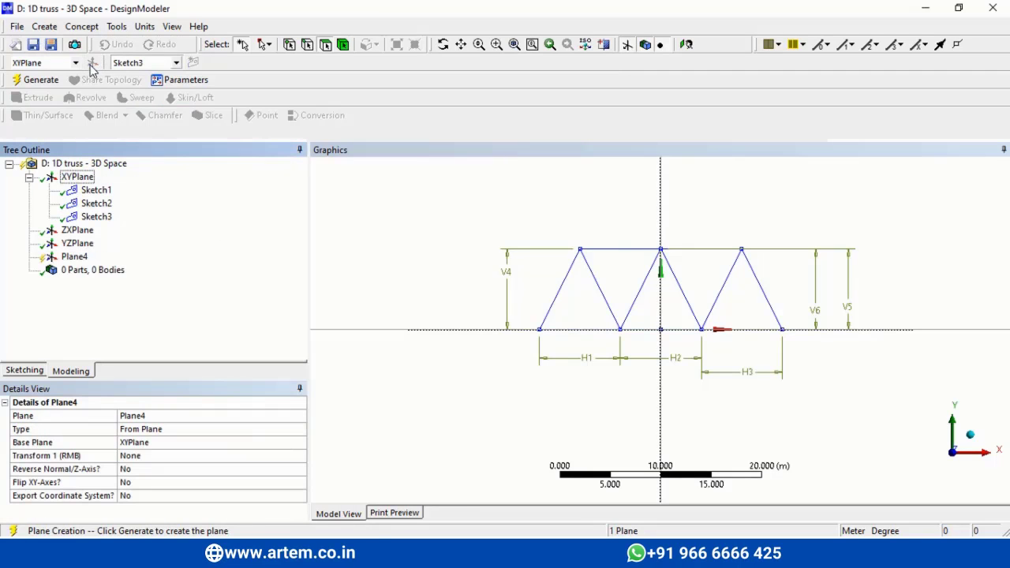
{"action": "left_click", "coordinate": [183, 457]}
{"action": "left_click", "coordinate": [300, 457]}
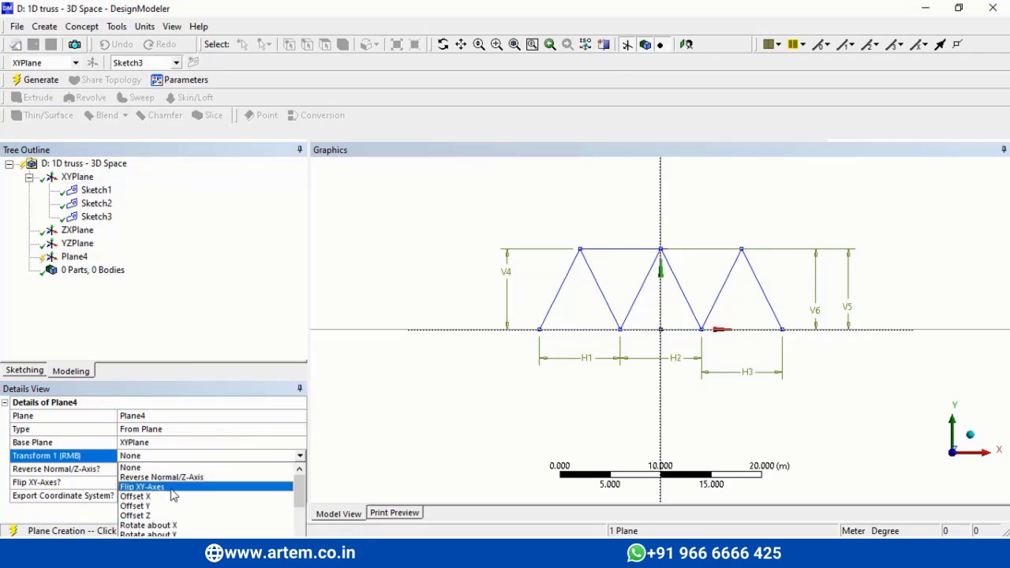
{"action": "left_click", "coordinate": [158, 518]}
{"action": "left_click", "coordinate": [150, 472]}
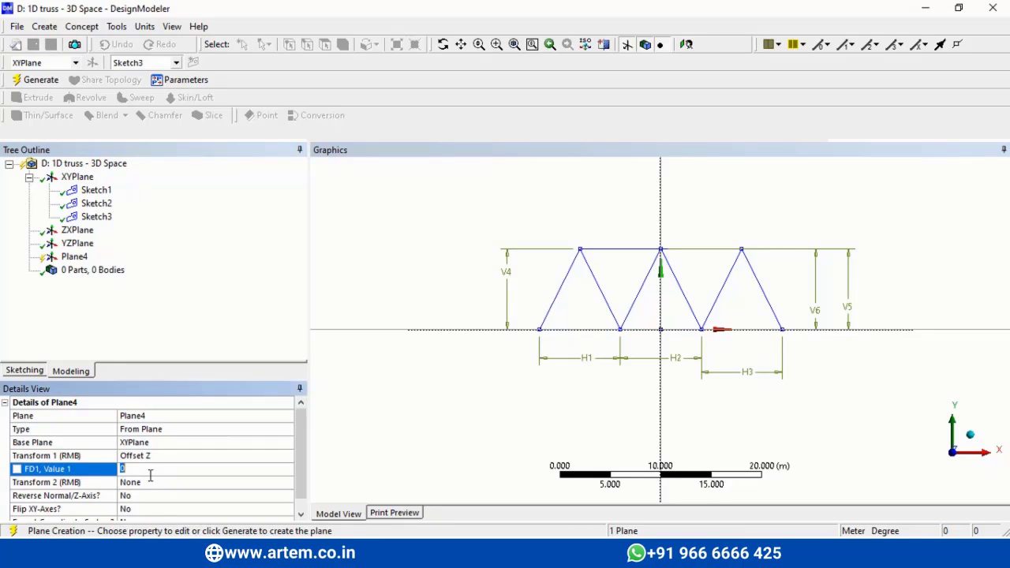
{"action": "type", "text": "6"}
{"action": "key", "text": "alt+Tab"}
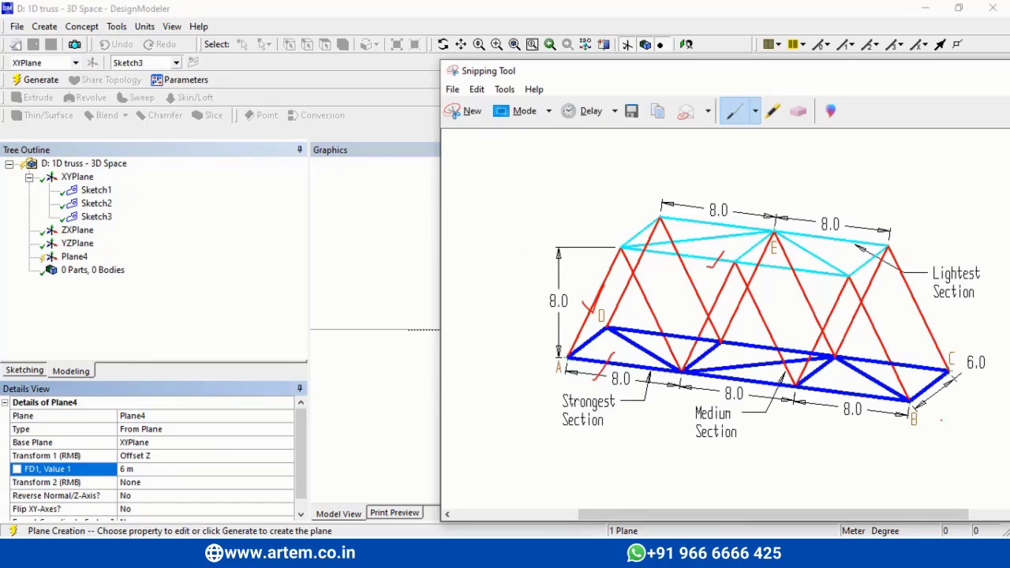
{"action": "key", "text": "alt+Tab"}
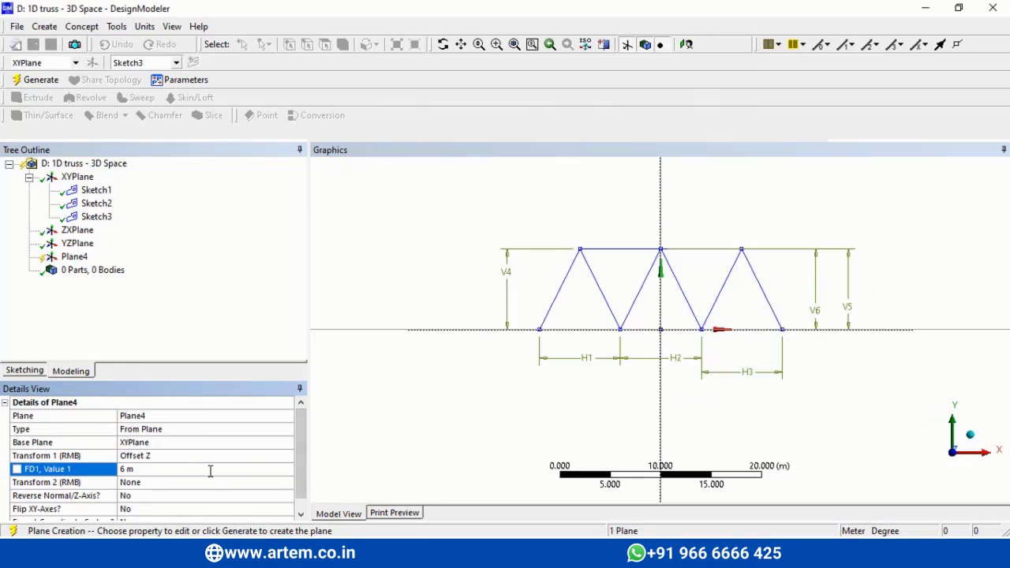
{"action": "left_click", "coordinate": [35, 80]}
Step: Create a new sketch on Plane4 and draw a horizontal line about 34 m long along the X axis, across the origin
{"action": "left_click", "coordinate": [75, 257]}
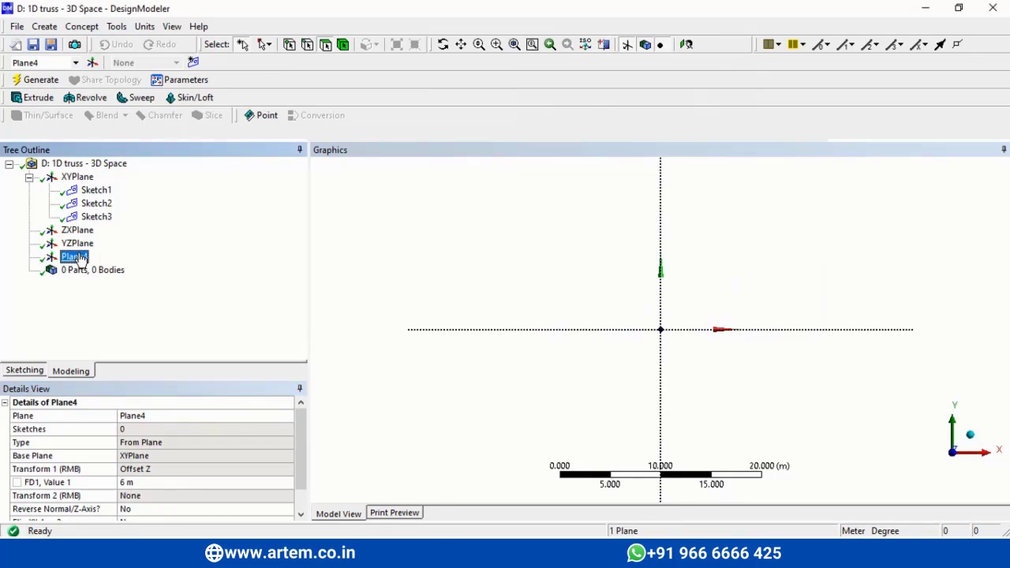
{"action": "left_click", "coordinate": [196, 62]}
{"action": "left_click", "coordinate": [22, 371]}
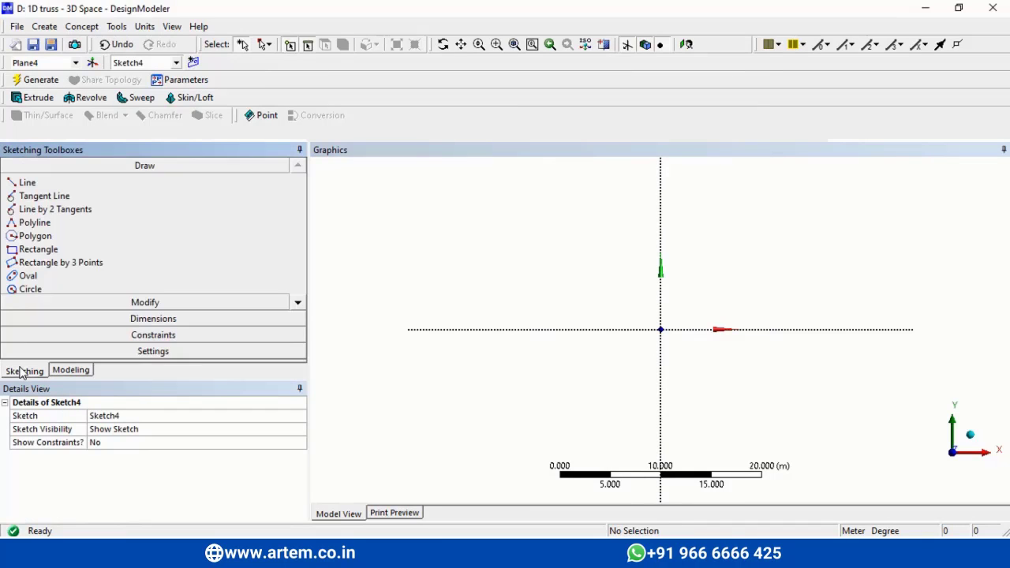
{"action": "left_click", "coordinate": [83, 184]}
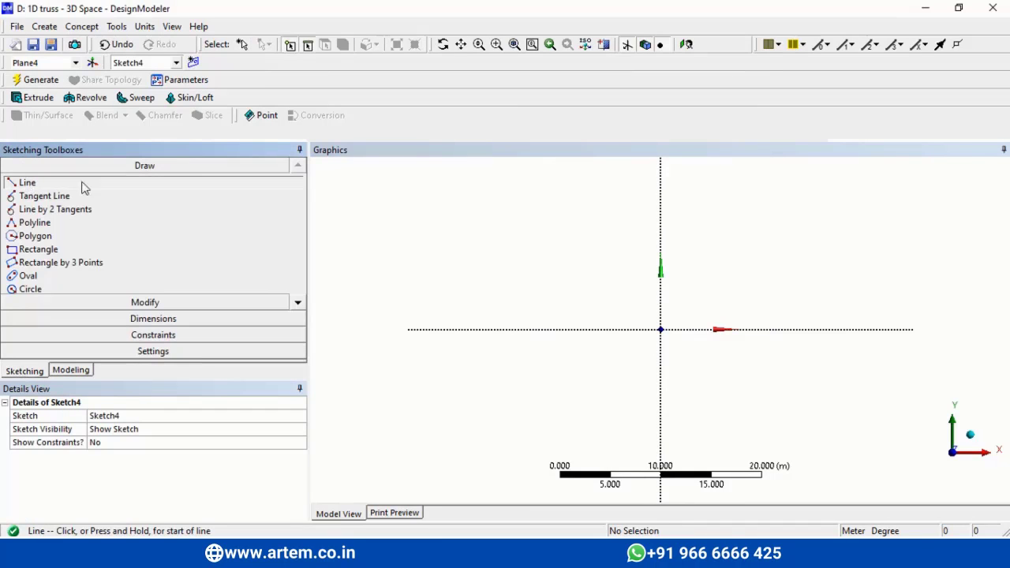
{"action": "left_click", "coordinate": [523, 329]}
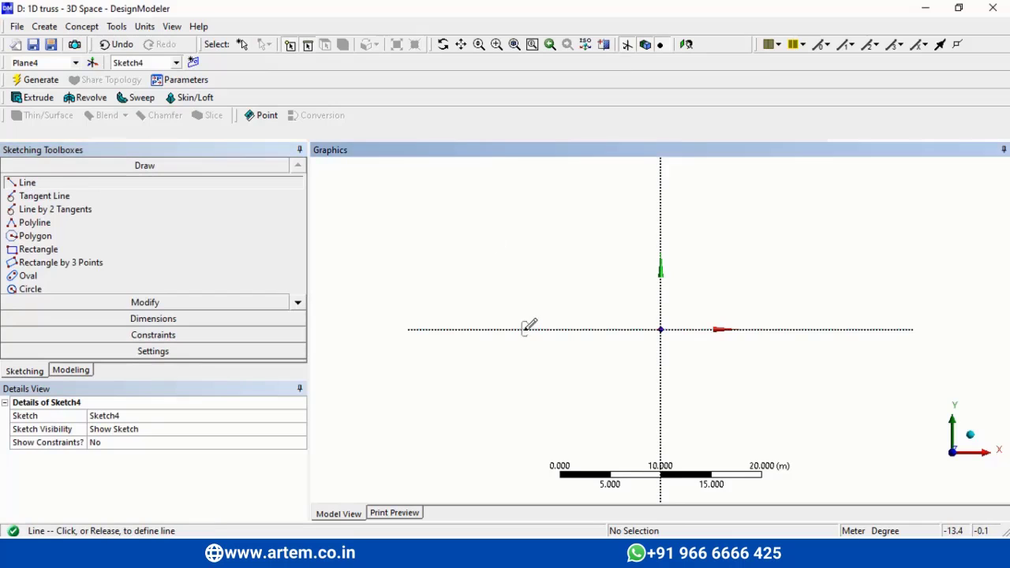
{"action": "left_click", "coordinate": [866, 329]}
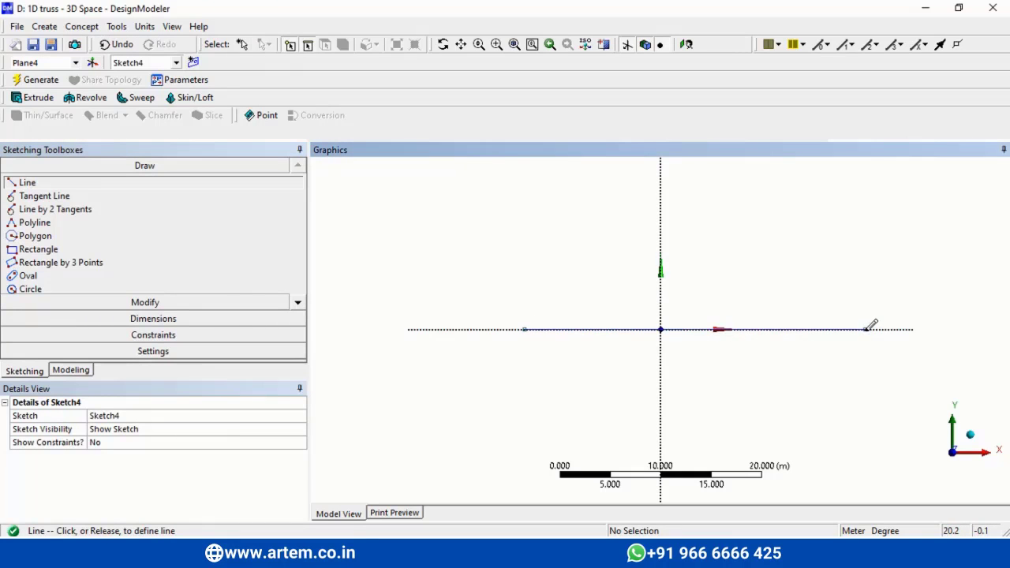
Step: Apply a Symmetry constraint to the horizontal line's two endpoints about the vertical axis
{"action": "left_click", "coordinate": [166, 338]}
{"action": "left_click", "coordinate": [146, 324]}
{"action": "left_click", "coordinate": [660, 254]}
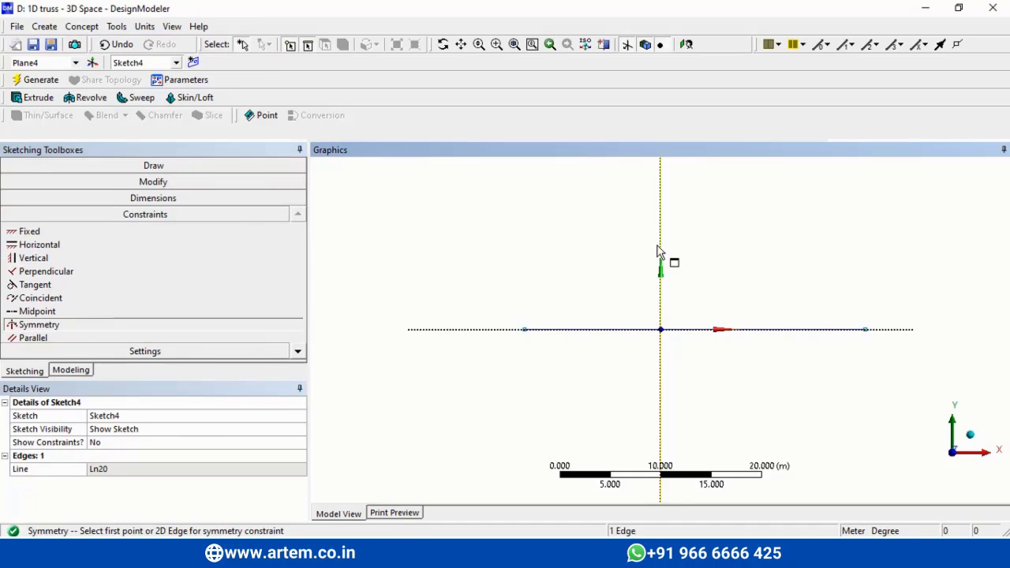
{"action": "left_click", "coordinate": [526, 334]}
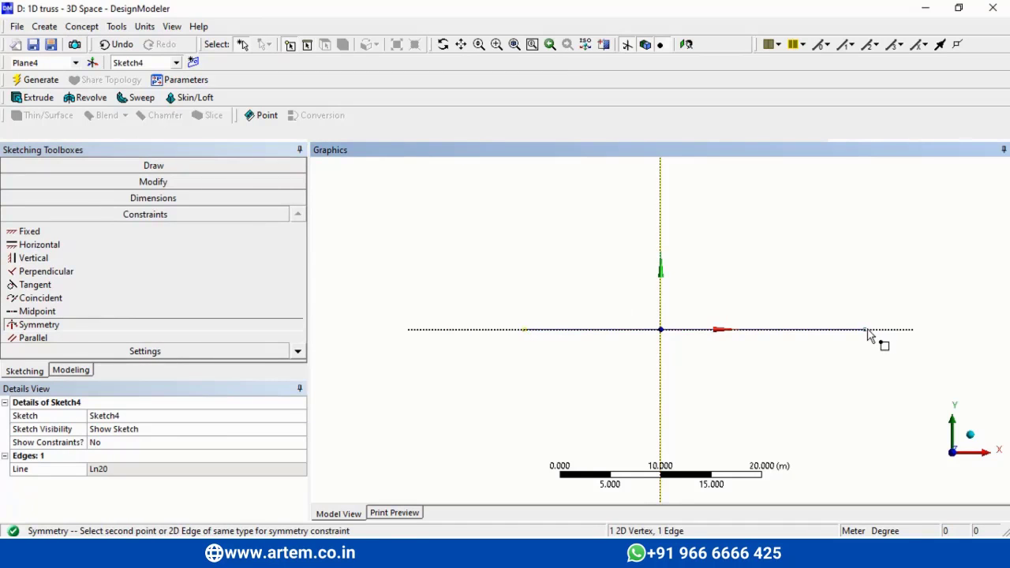
{"action": "left_click", "coordinate": [867, 332]}
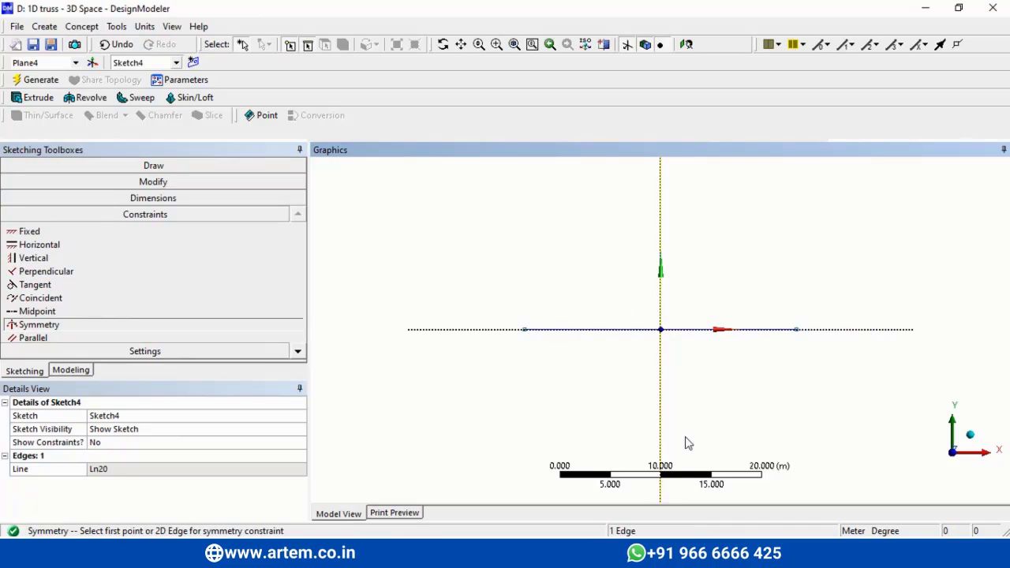
Step: Split the horizontal line into three segments, with one split point on each side of the origin
{"action": "left_click", "coordinate": [154, 182]}
{"action": "left_click", "coordinate": [122, 266]}
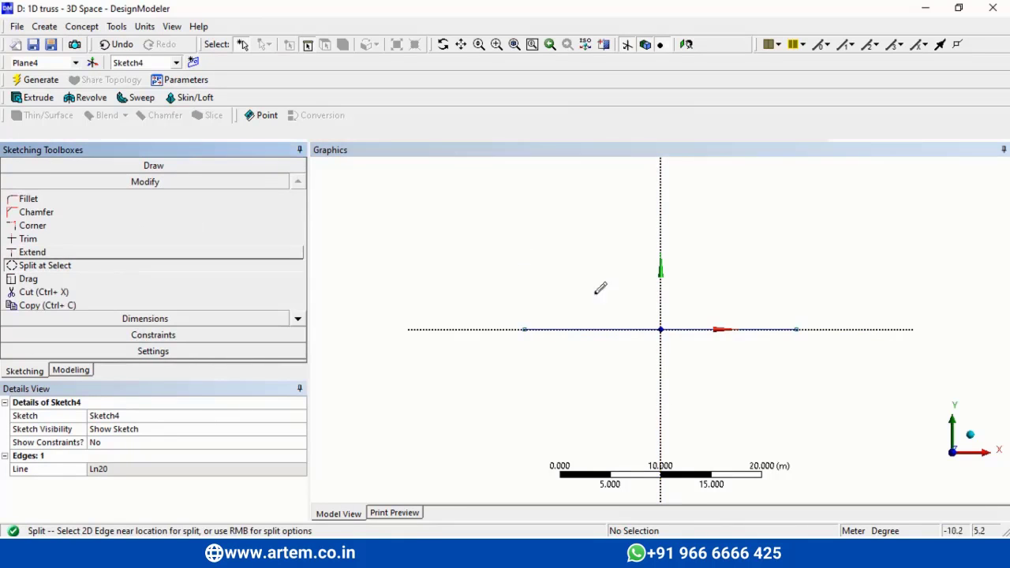
{"action": "left_click", "coordinate": [610, 330]}
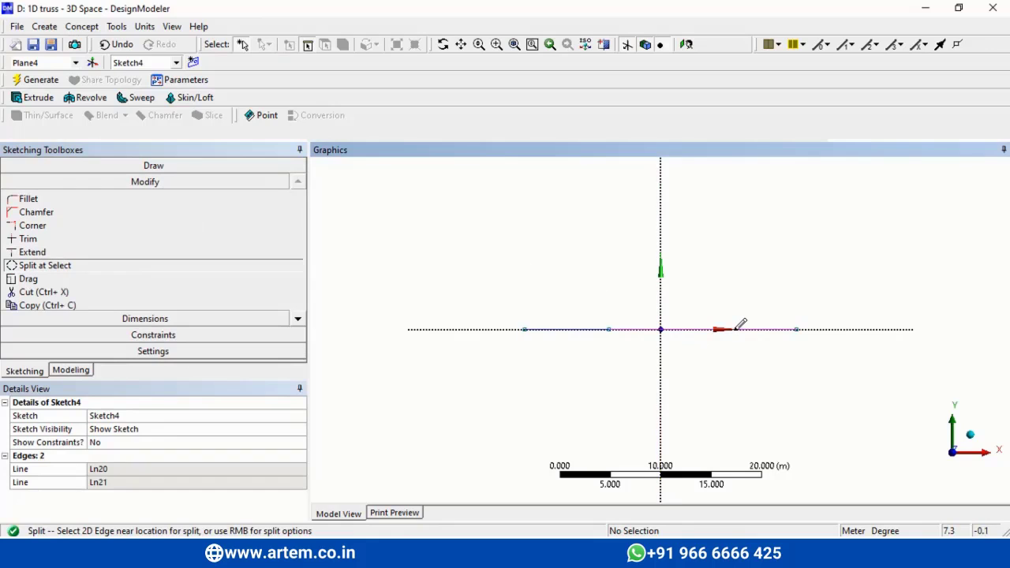
{"action": "left_click", "coordinate": [734, 329]}
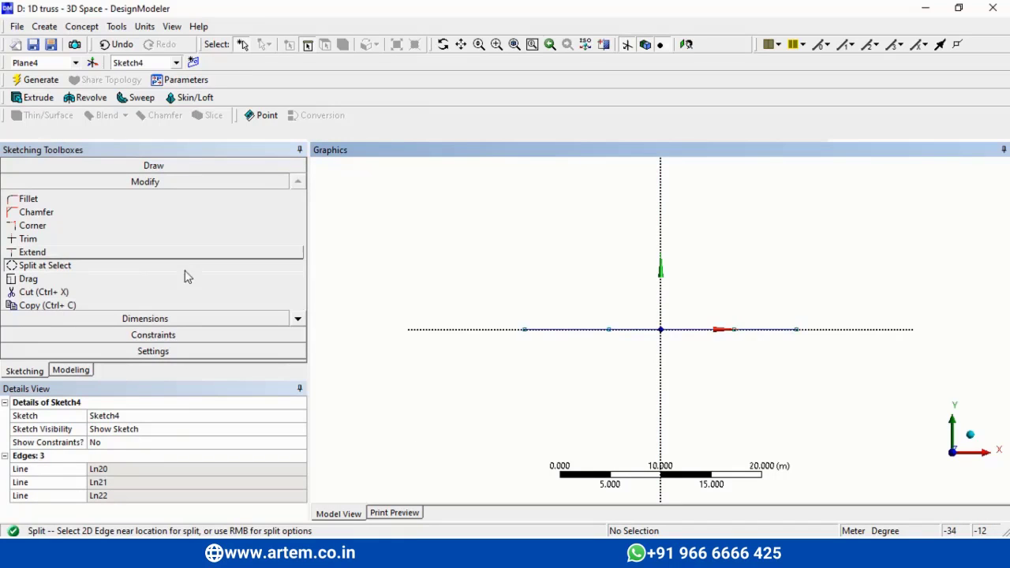
Step: Add horizontal dimensions to the first and middle segments of the split line on Plane4
{"action": "left_click", "coordinate": [173, 319]}
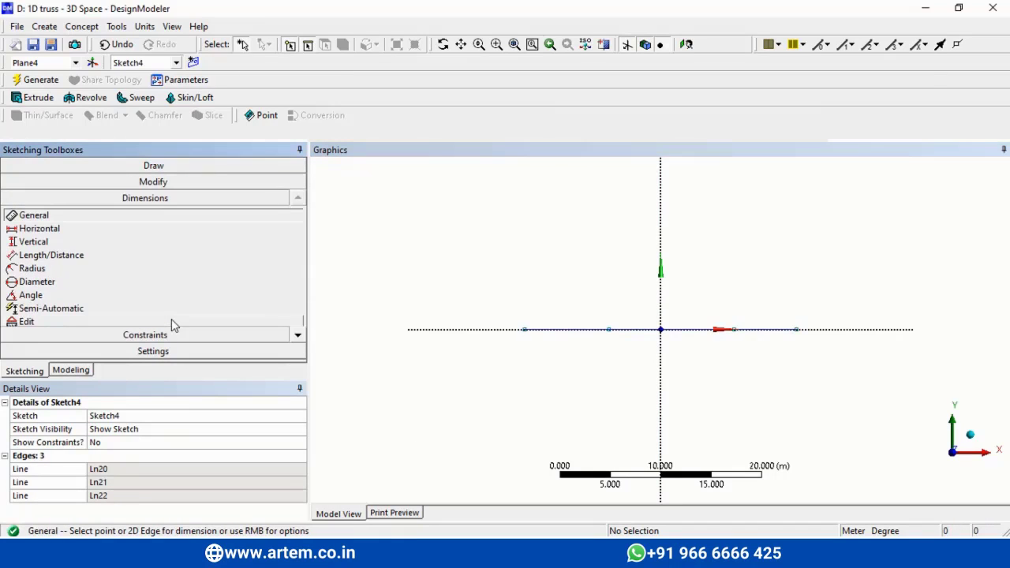
{"action": "left_click", "coordinate": [564, 330]}
{"action": "left_click", "coordinate": [567, 377]}
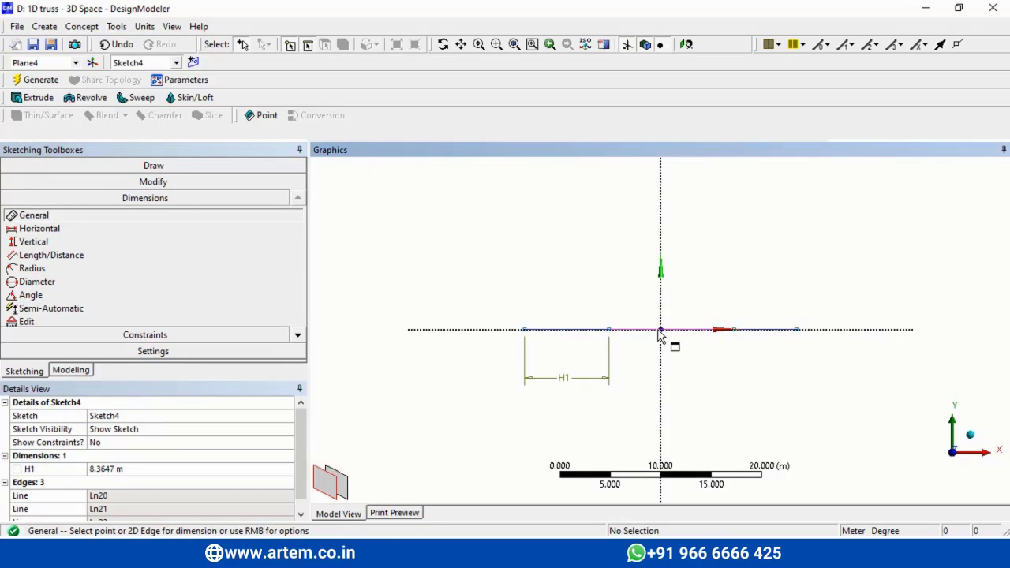
{"action": "left_click", "coordinate": [661, 330]}
{"action": "left_click", "coordinate": [661, 356]}
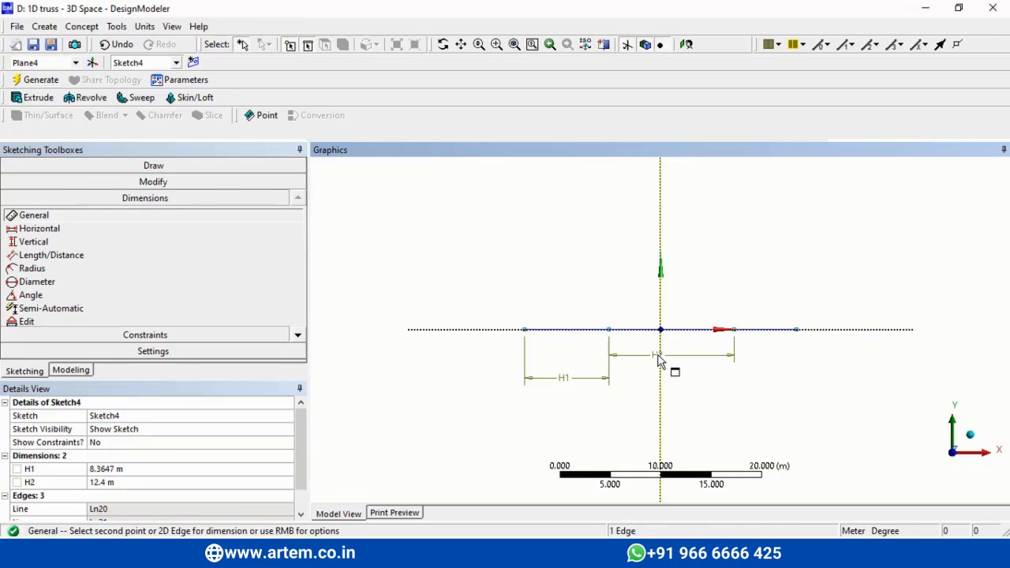
{"action": "left_click", "coordinate": [765, 336]}
{"action": "left_click", "coordinate": [771, 377]}
{"action": "left_click", "coordinate": [625, 332]}
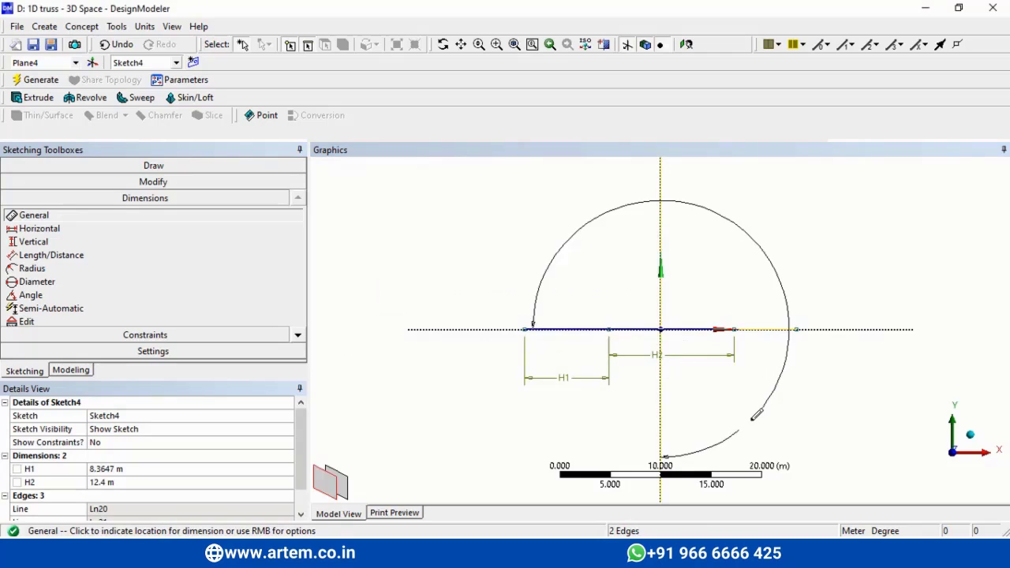
{"action": "left_click", "coordinate": [578, 262]}
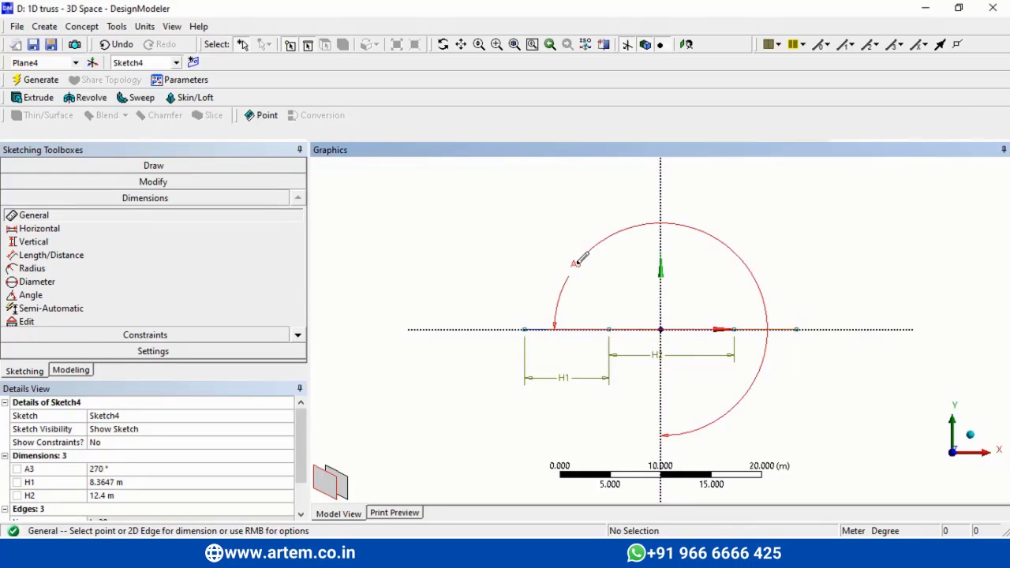
{"action": "key", "text": "ctrl+z"}
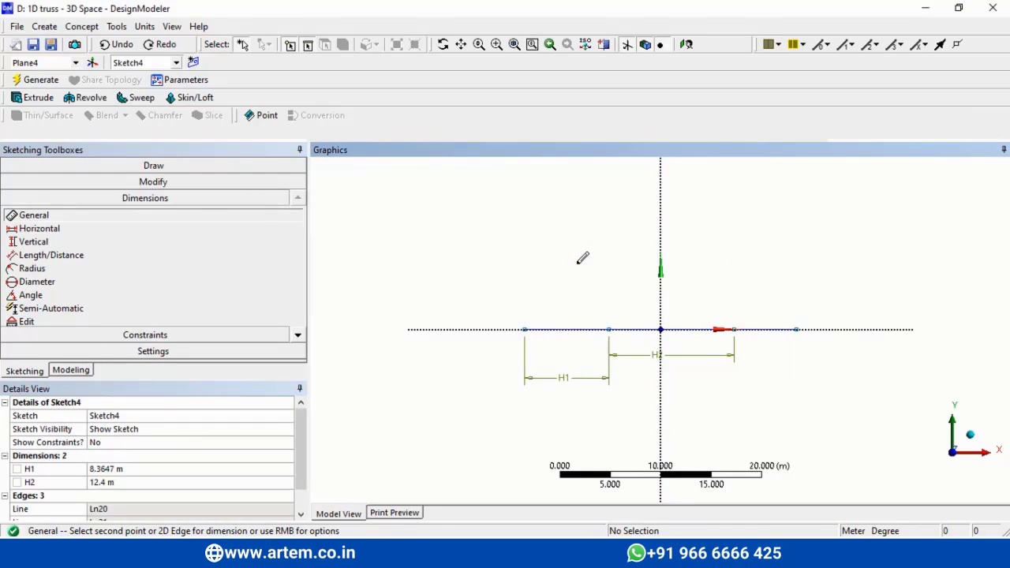
Step: Dimension the third segment and set all three segment dimensions H1, H2 and H4 to 8 m
{"action": "left_click", "coordinate": [769, 335]}
{"action": "left_click", "coordinate": [774, 365]}
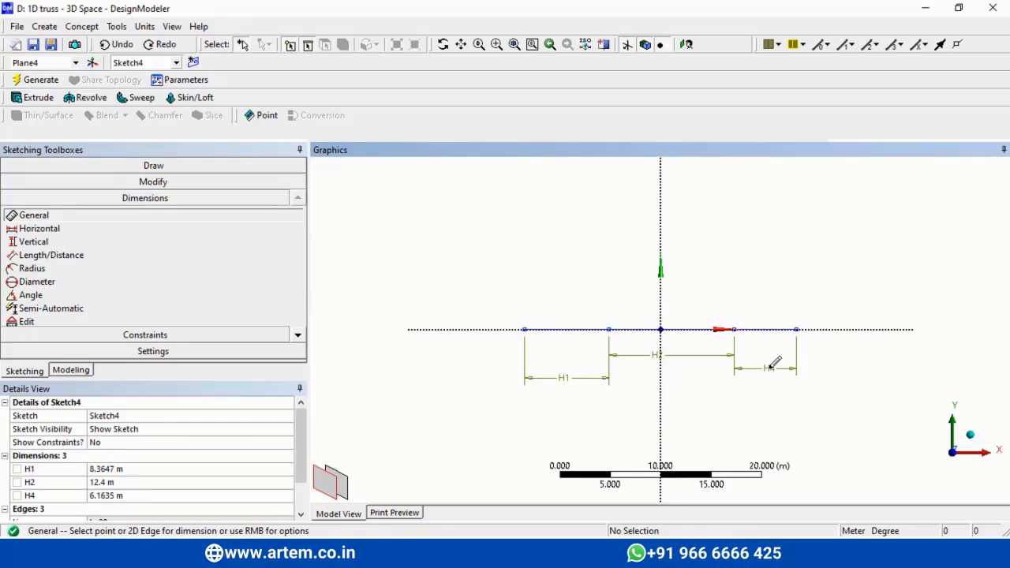
{"action": "left_click", "coordinate": [140, 469]}
{"action": "type", "text": "8"}
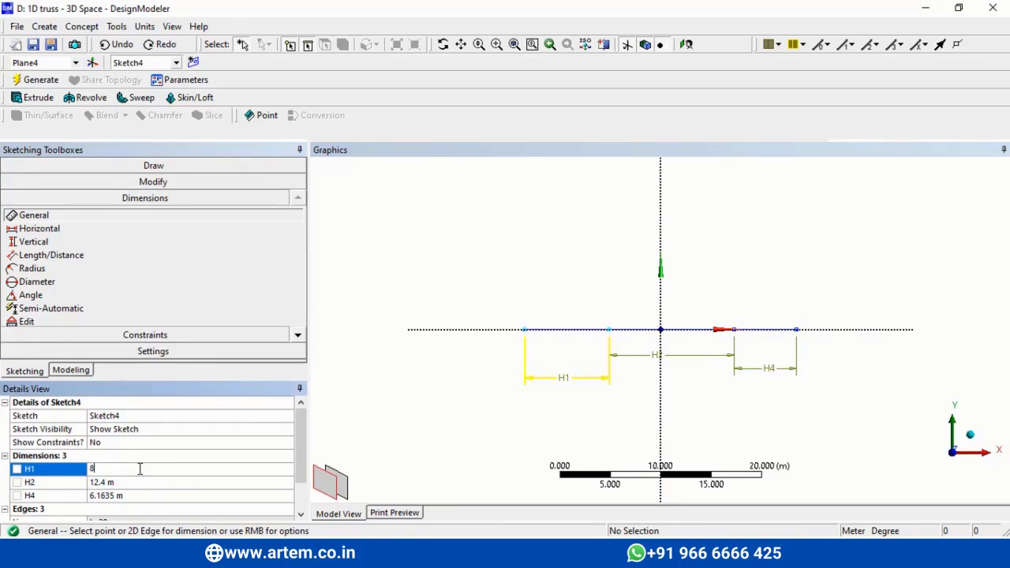
{"action": "key", "text": "Return"}
{"action": "type", "text": "8"}
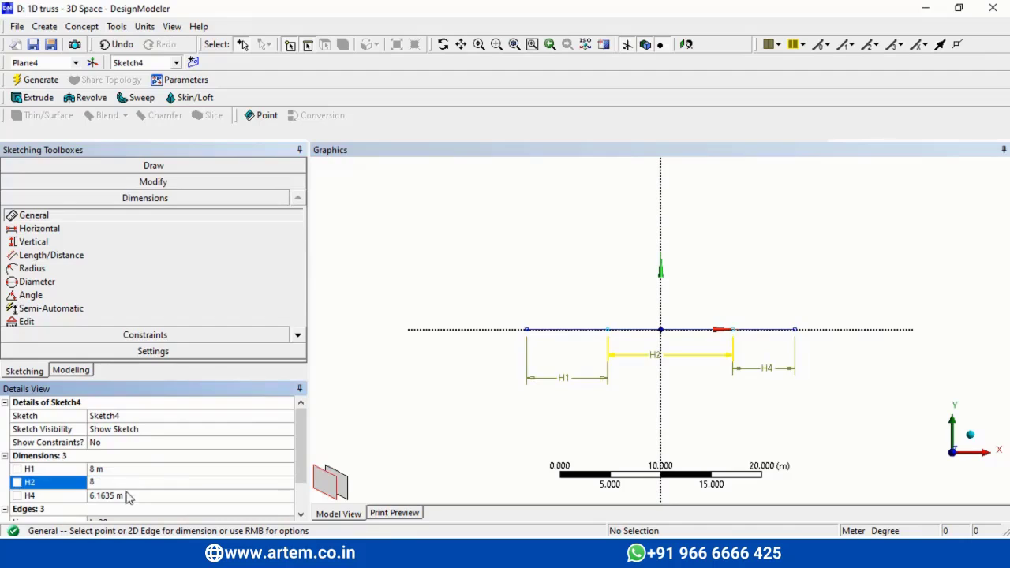
{"action": "key", "text": "Return"}
{"action": "type", "text": "8"}
{"action": "key", "text": "Return"}
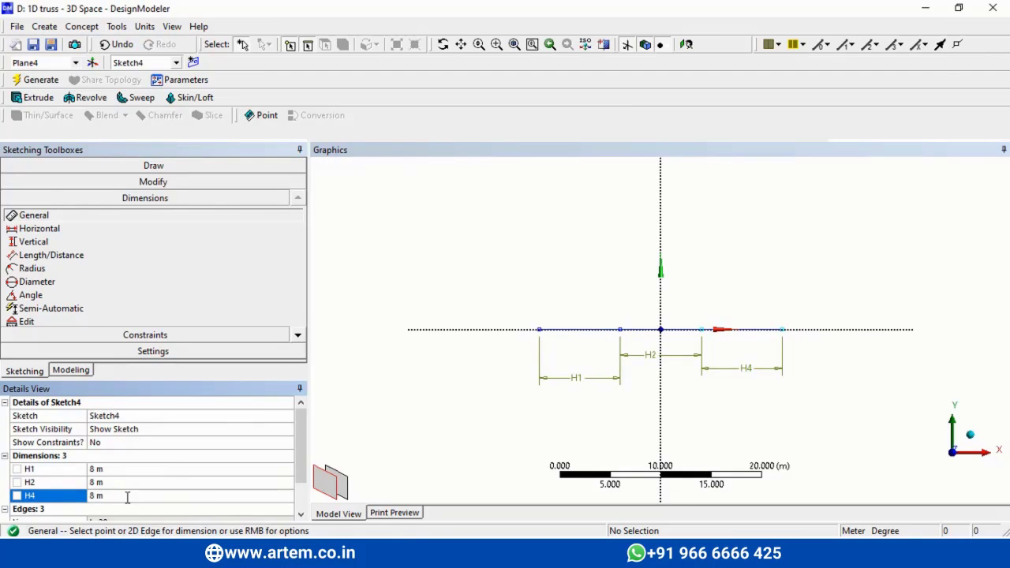
Step: Create another sketch on Plane4 and draw an inclined line from the bottom chord's negative-X end up to a height of about 6.4 m
{"action": "left_click", "coordinate": [193, 63]}
{"action": "left_click", "coordinate": [176, 166]}
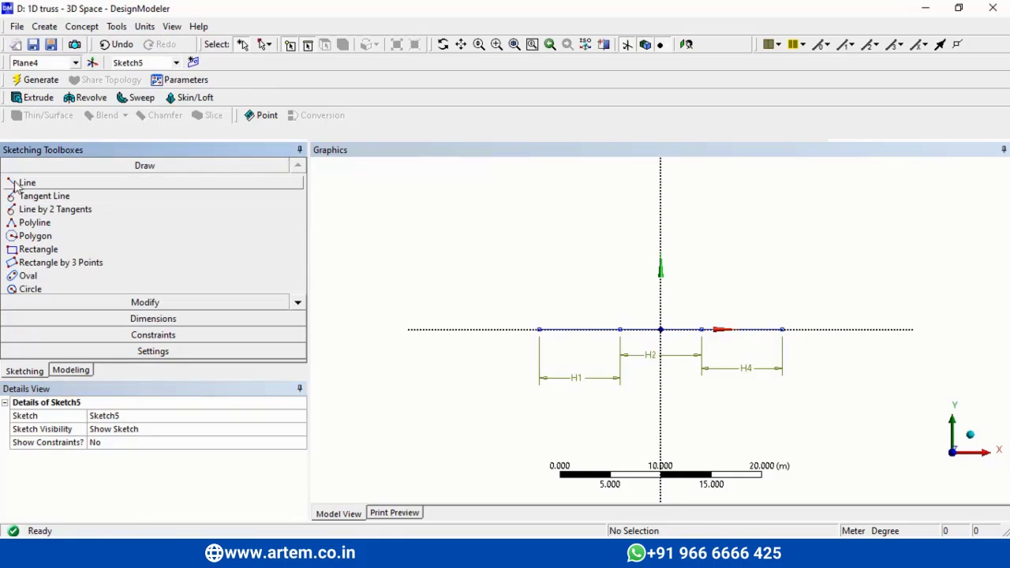
{"action": "left_click", "coordinate": [17, 183]}
{"action": "left_click", "coordinate": [540, 329]}
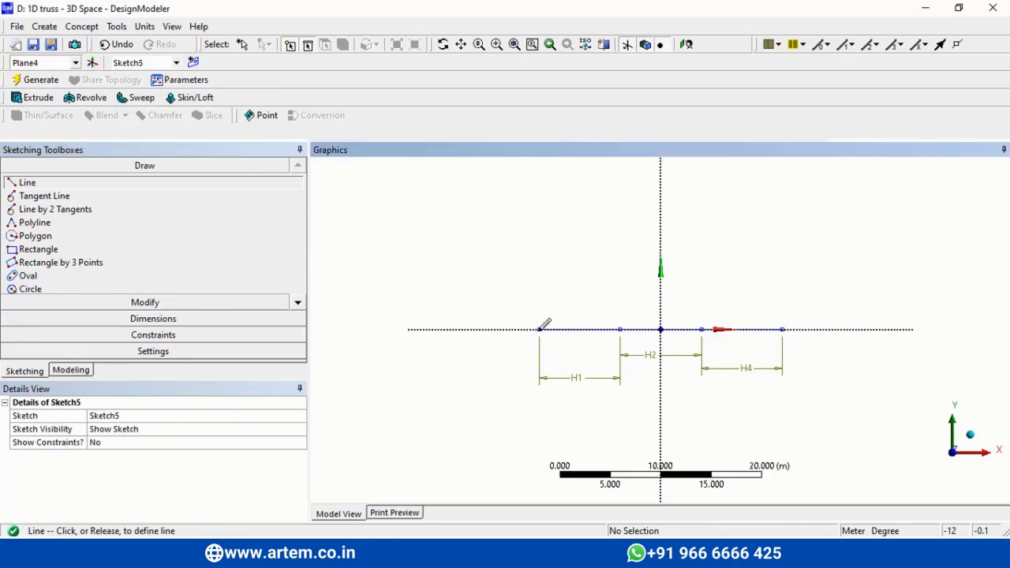
{"action": "left_click", "coordinate": [578, 258]}
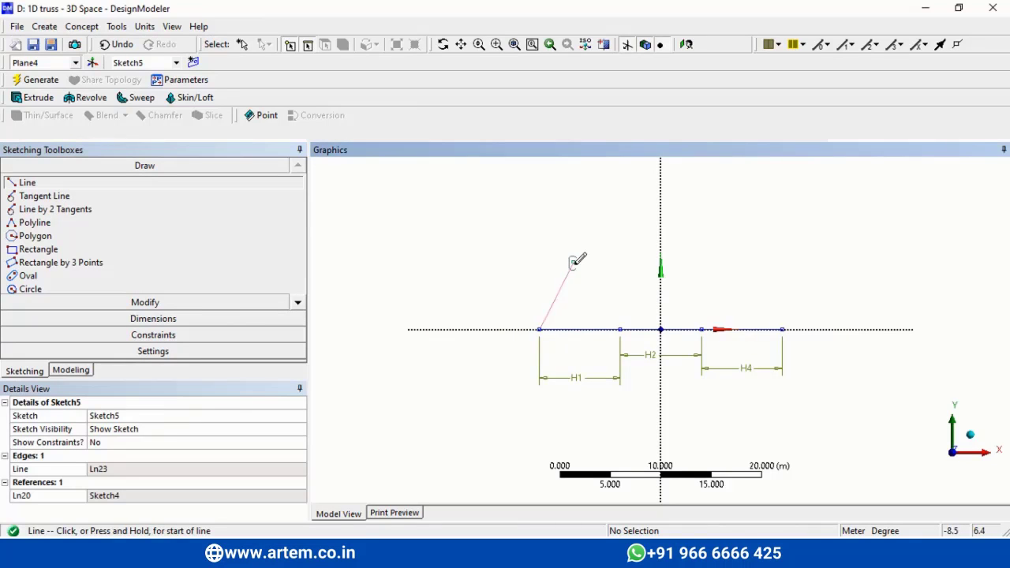
Step: Draw a line from the first inclined line's upper end down to the bottom chord's first split point
{"action": "left_click", "coordinate": [574, 258]}
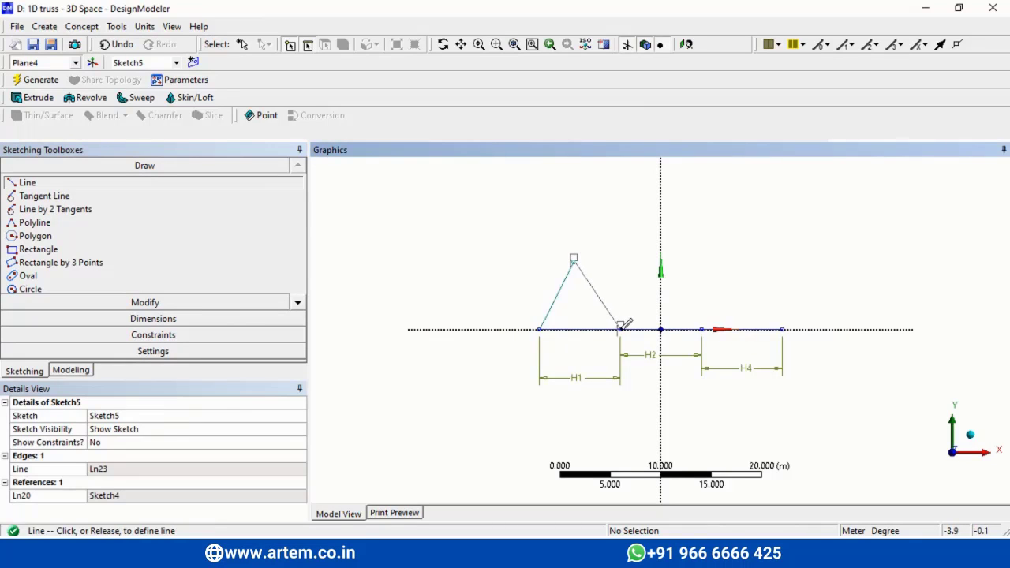
{"action": "left_click", "coordinate": [620, 329]}
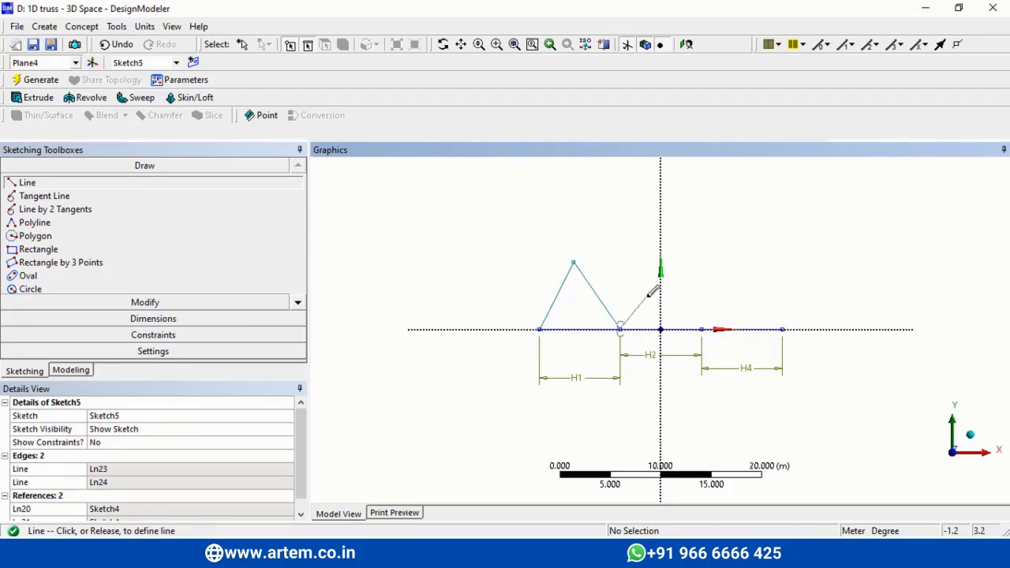
{"action": "key", "text": "Escape"}
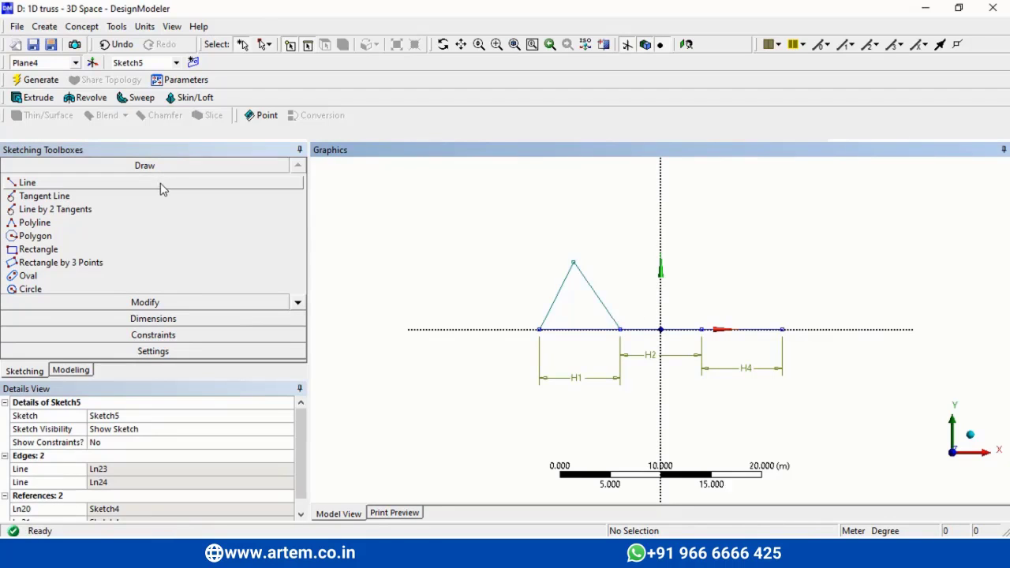
Step: Draw the middle triangle's two sides between the chord's split points, with its peak on the Y axis at a height of about 7 m
{"action": "left_click", "coordinate": [620, 328]}
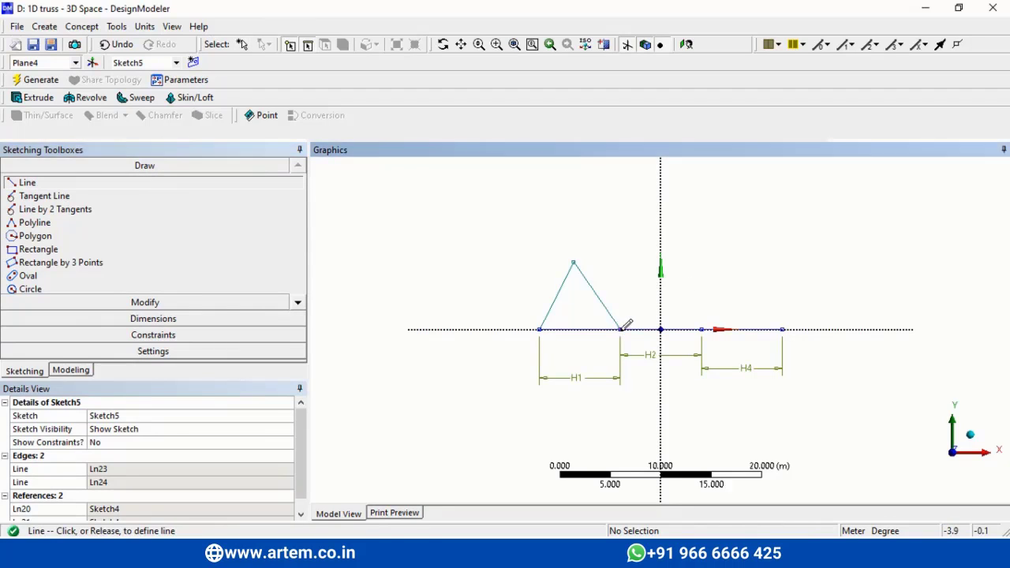
{"action": "left_click", "coordinate": [661, 259]}
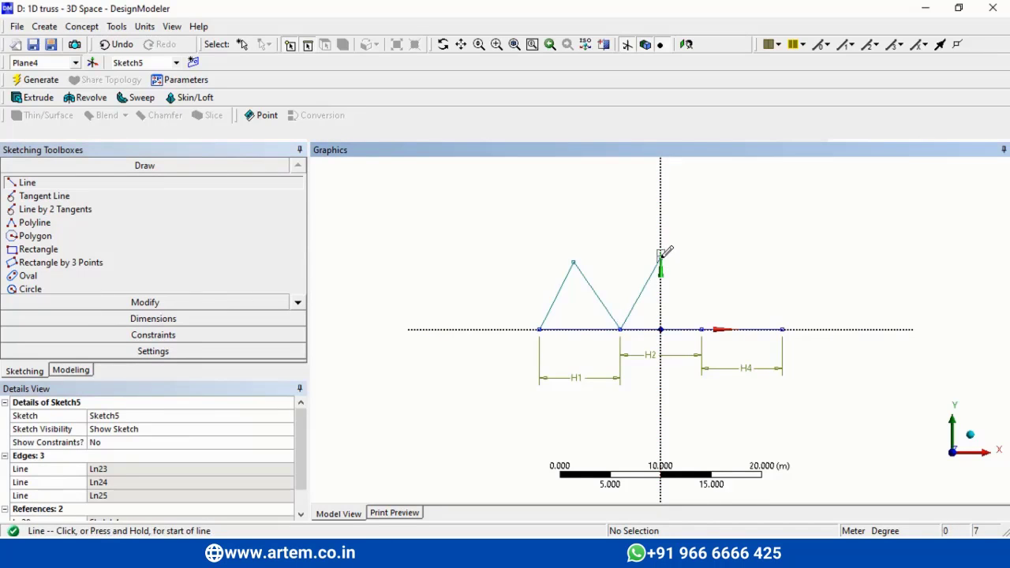
{"action": "left_click", "coordinate": [661, 258]}
{"action": "left_click", "coordinate": [702, 329]}
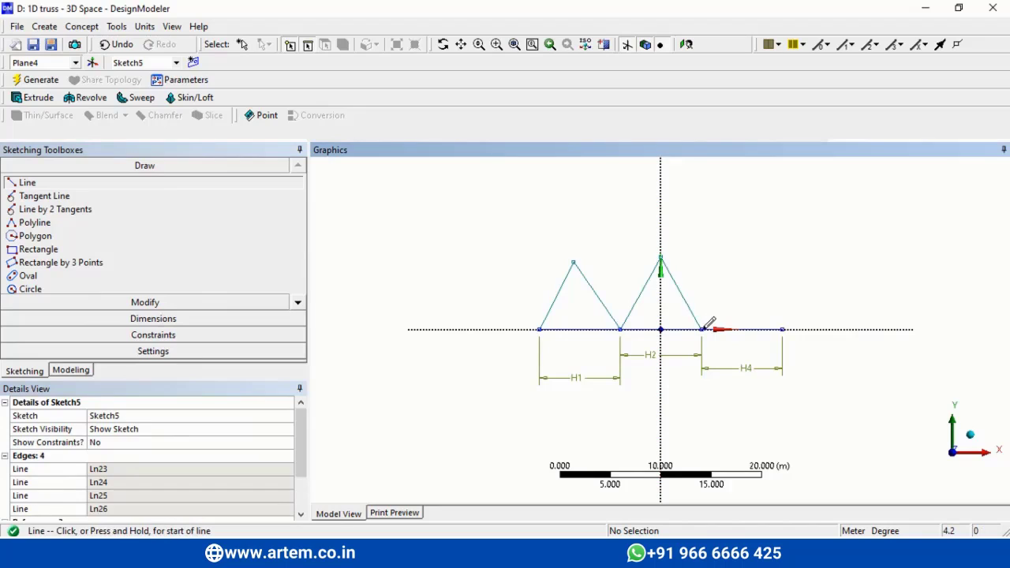
Step: Draw the third triangle's two sides from the second split point to a peak about 7 m high and down to the chord's positive-X end
{"action": "left_click", "coordinate": [703, 329]}
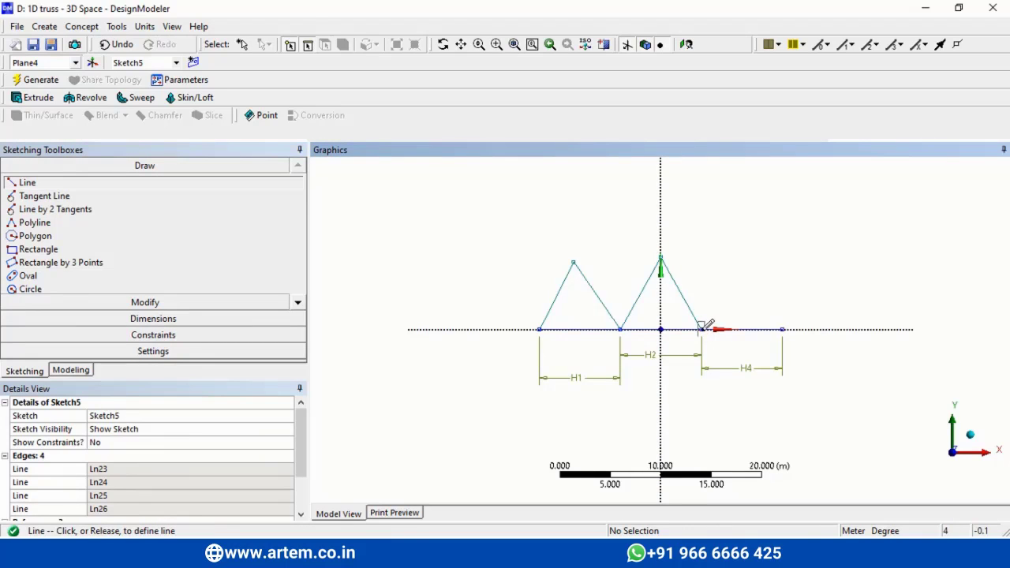
{"action": "left_click", "coordinate": [735, 256]}
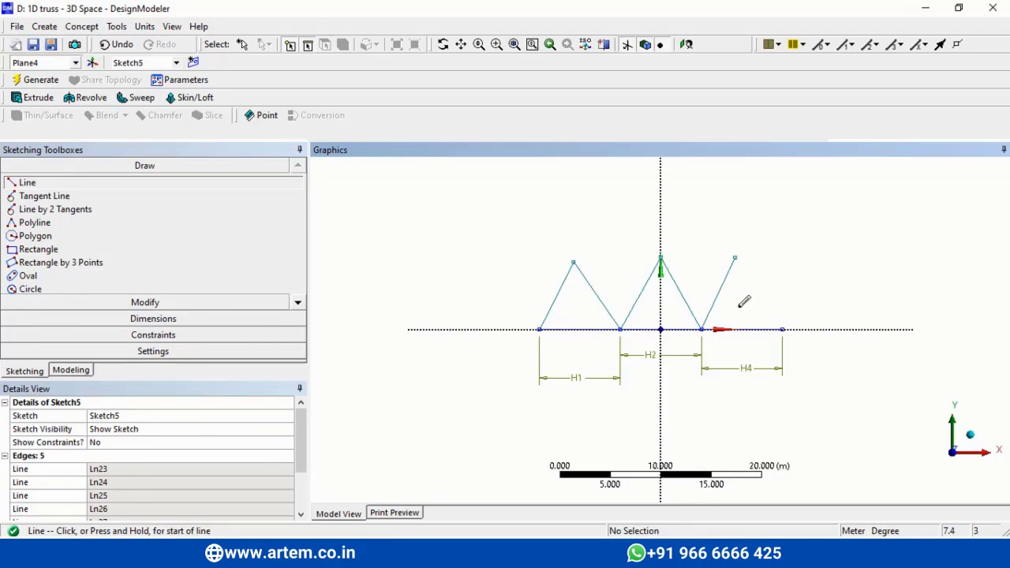
{"action": "left_click", "coordinate": [736, 256]}
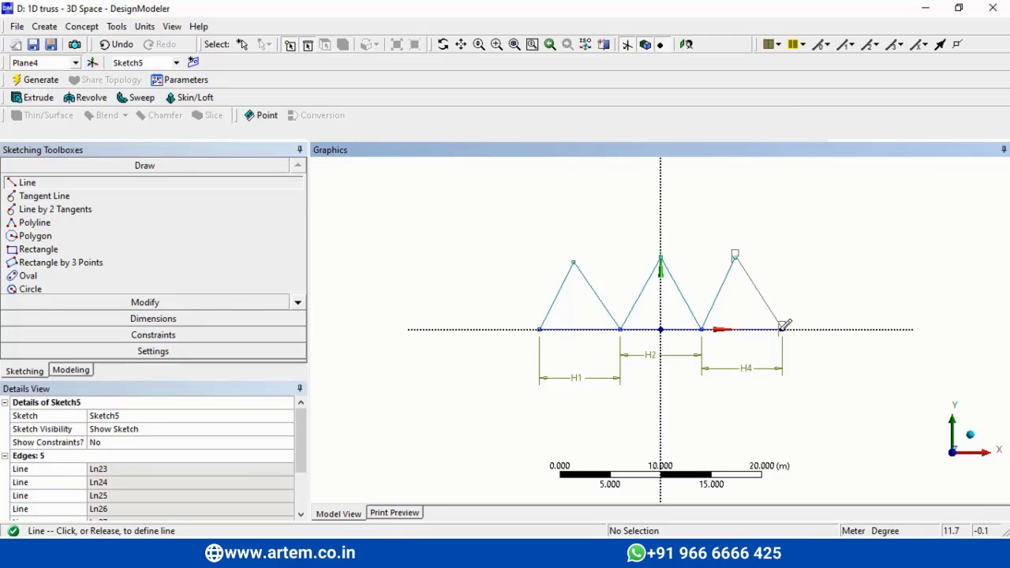
{"action": "left_click", "coordinate": [782, 329]}
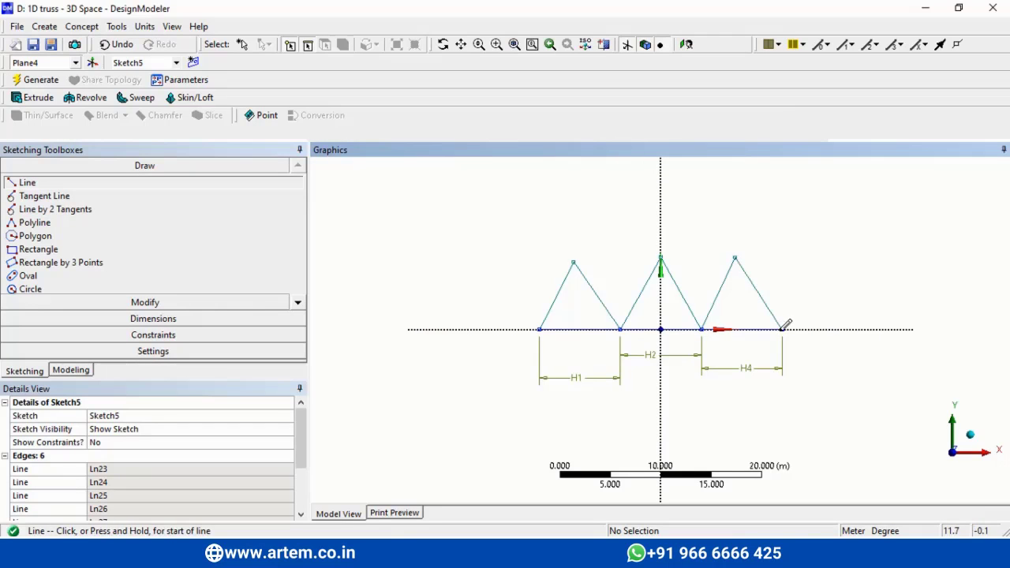
{"action": "left_click", "coordinate": [151, 335]}
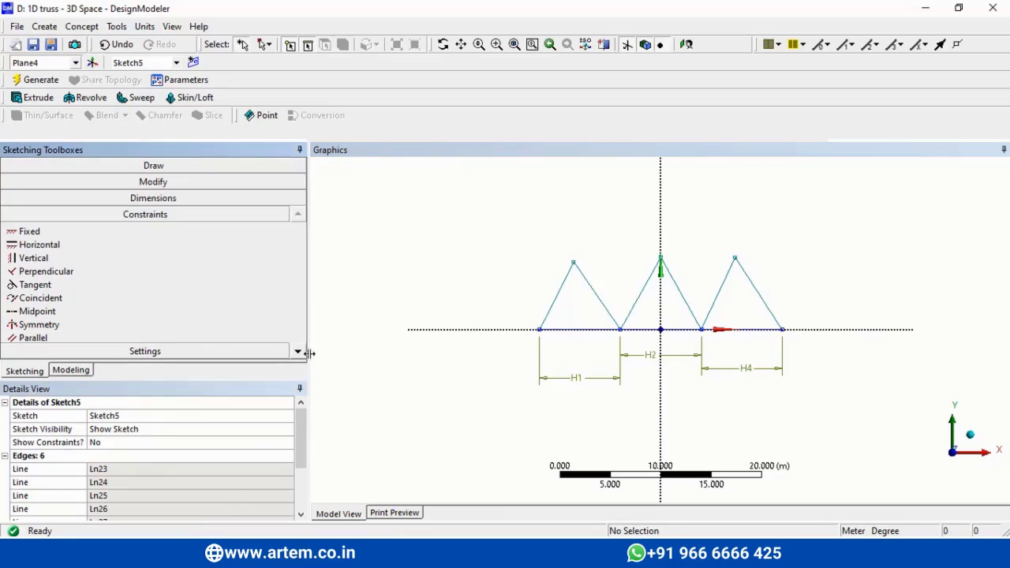
{"action": "left_click", "coordinate": [299, 355]}
{"action": "left_click", "coordinate": [299, 355]}
{"action": "left_click", "coordinate": [299, 355]}
{"action": "left_click", "coordinate": [299, 355]}
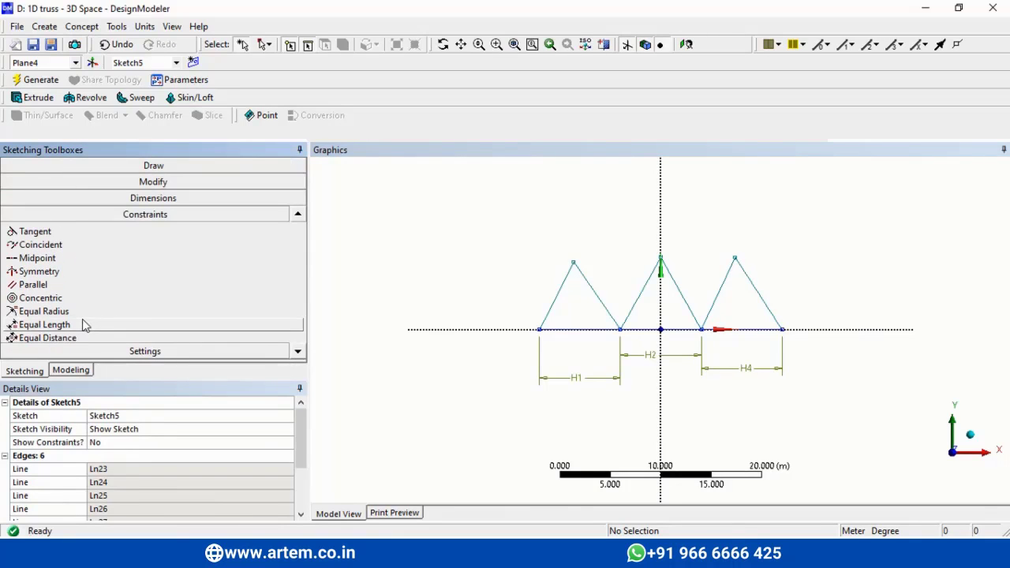
Step: Add a vertical dimension from the bottom chord's negative-X end to the first triangle's peak
{"action": "left_click", "coordinate": [145, 200]}
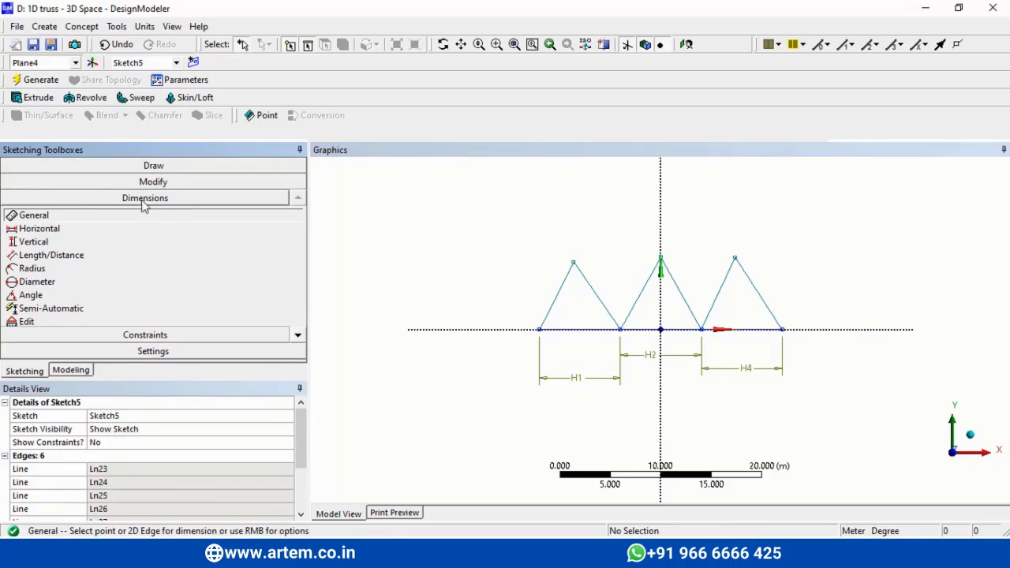
{"action": "left_click", "coordinate": [33, 242]}
{"action": "left_click", "coordinate": [540, 335]}
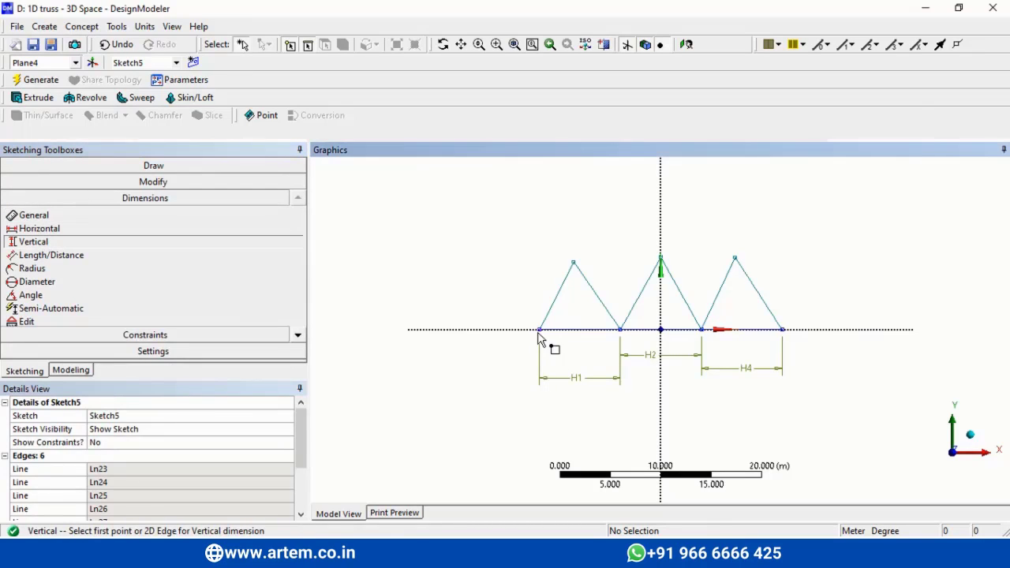
{"action": "left_click", "coordinate": [574, 263]}
{"action": "left_click", "coordinate": [504, 289]}
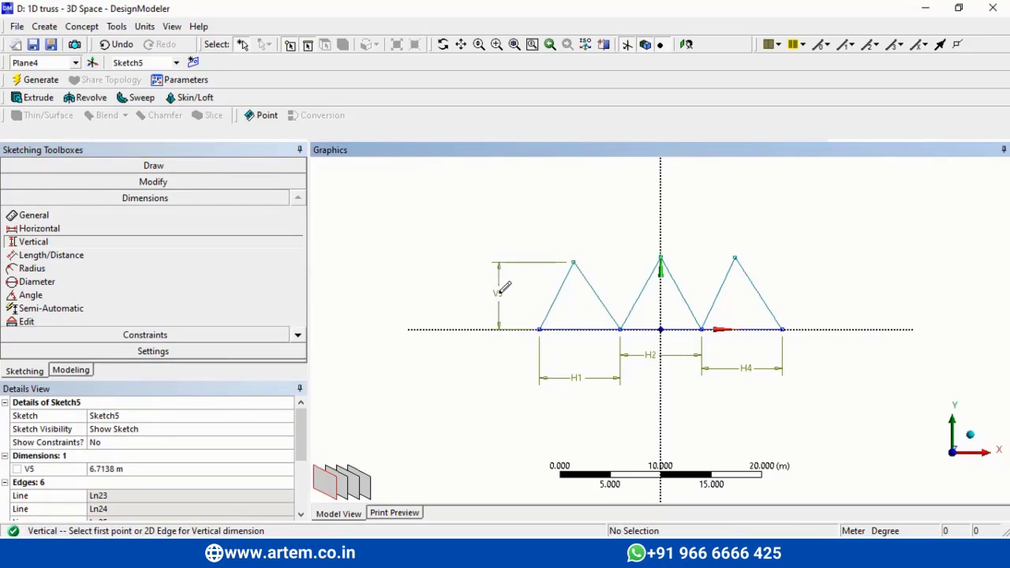
Step: Add vertical dimensions from the bottom chord to the peaks of the third and middle triangles
{"action": "left_click", "coordinate": [786, 335]}
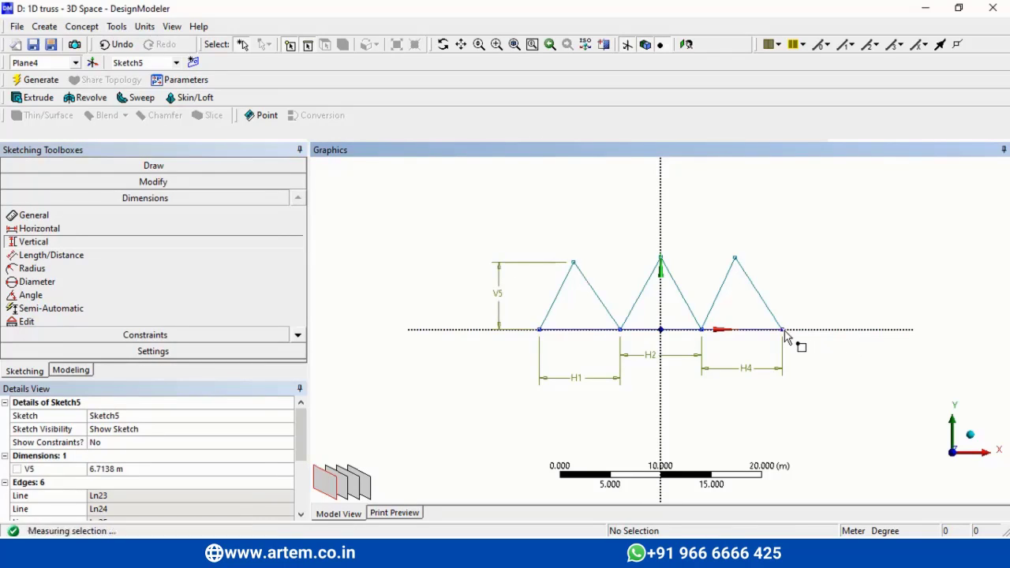
{"action": "left_click", "coordinate": [735, 261]}
{"action": "left_click", "coordinate": [844, 286]}
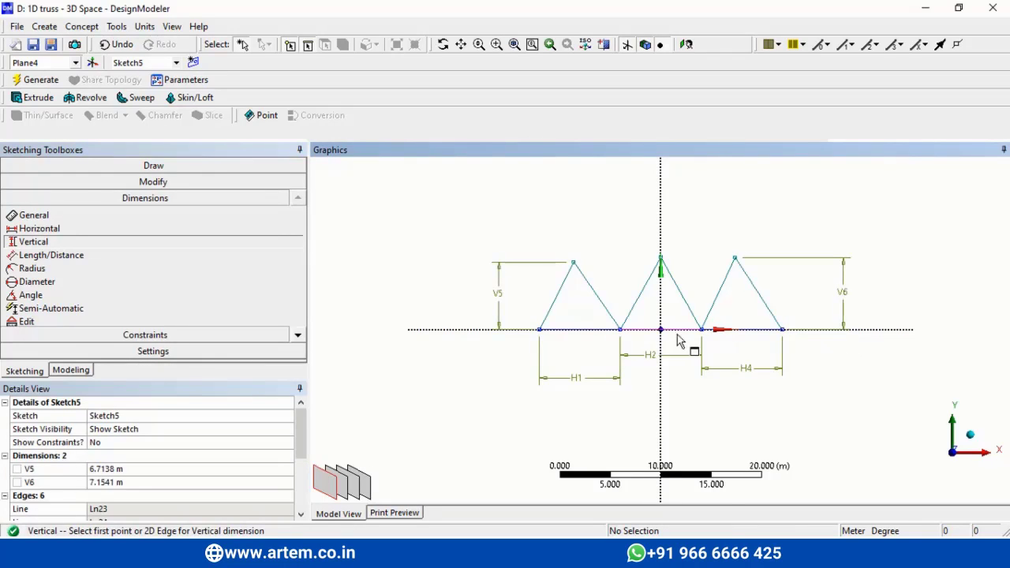
{"action": "left_click", "coordinate": [675, 330]}
{"action": "left_click", "coordinate": [662, 260]}
{"action": "left_click", "coordinate": [694, 263]}
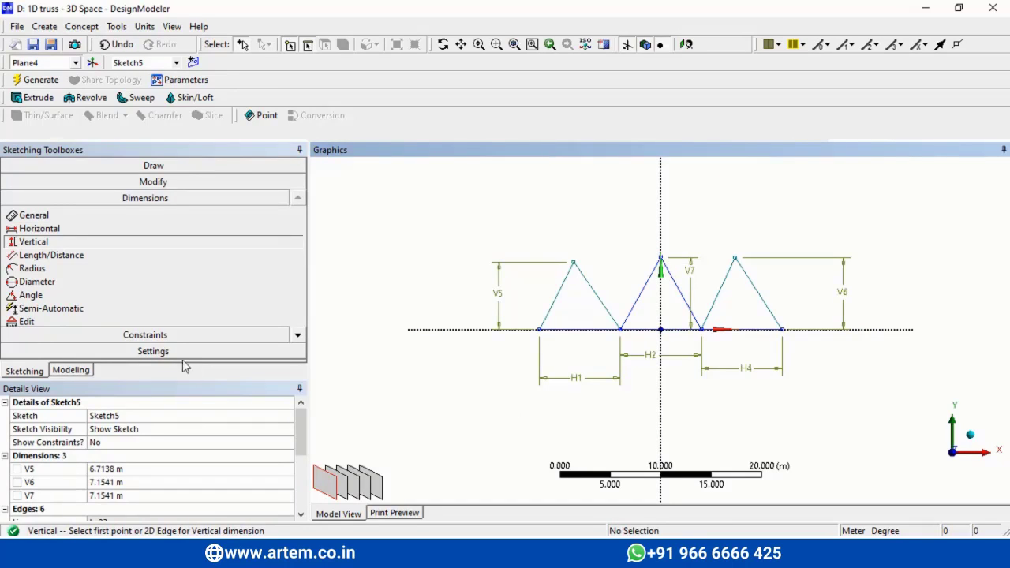
Step: Apply Equal Length constraints to the two inclined sides of the first triangle and to those of the third triangle
{"action": "left_click", "coordinate": [188, 336]}
{"action": "left_click", "coordinate": [297, 350]}
{"action": "left_click", "coordinate": [298, 350]}
{"action": "left_click", "coordinate": [297, 350]}
{"action": "left_click", "coordinate": [298, 350]}
{"action": "left_click", "coordinate": [93, 325]}
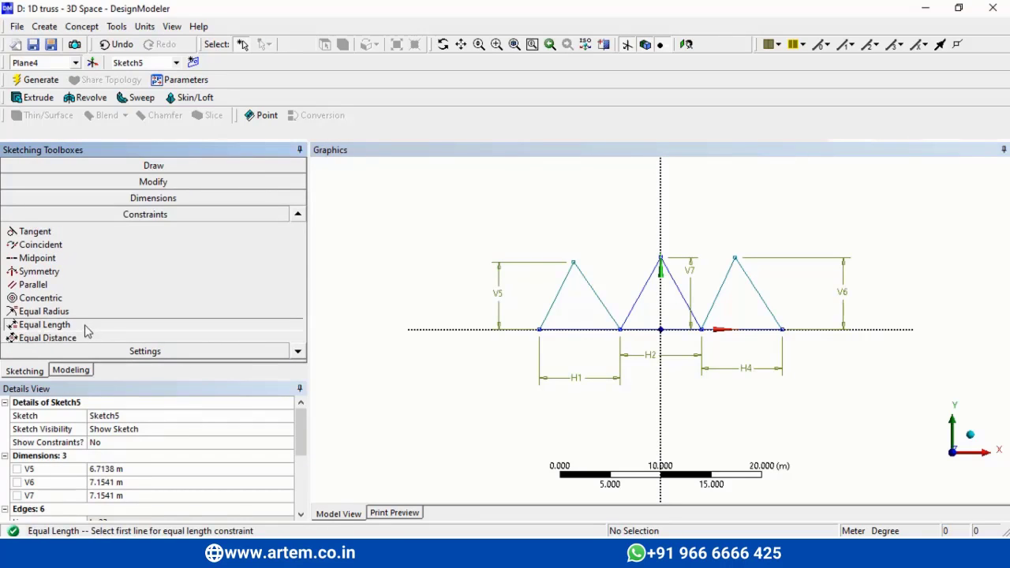
{"action": "left_click", "coordinate": [564, 300]}
{"action": "left_click", "coordinate": [602, 301]}
{"action": "left_click", "coordinate": [718, 304]}
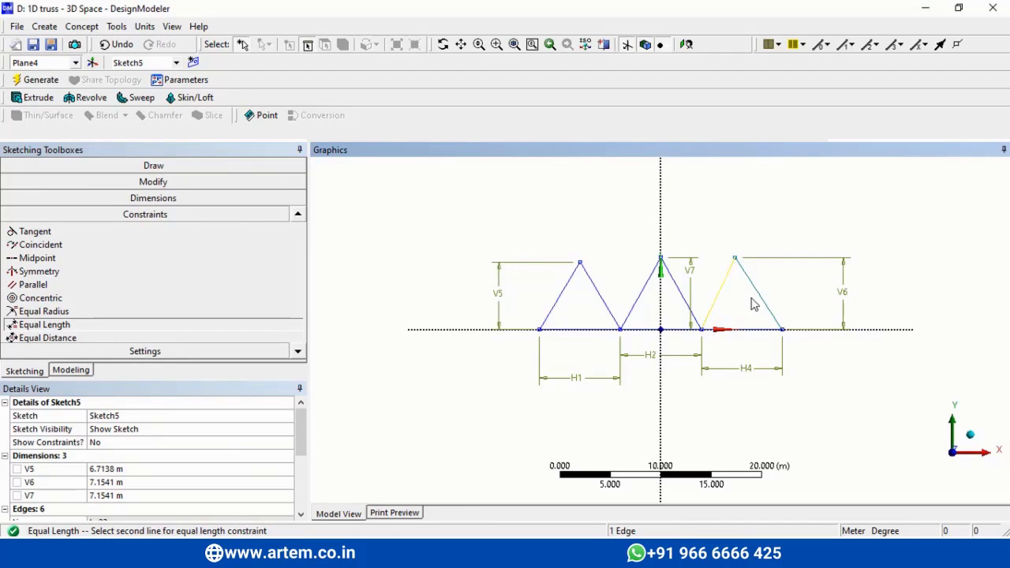
{"action": "left_click", "coordinate": [764, 305]}
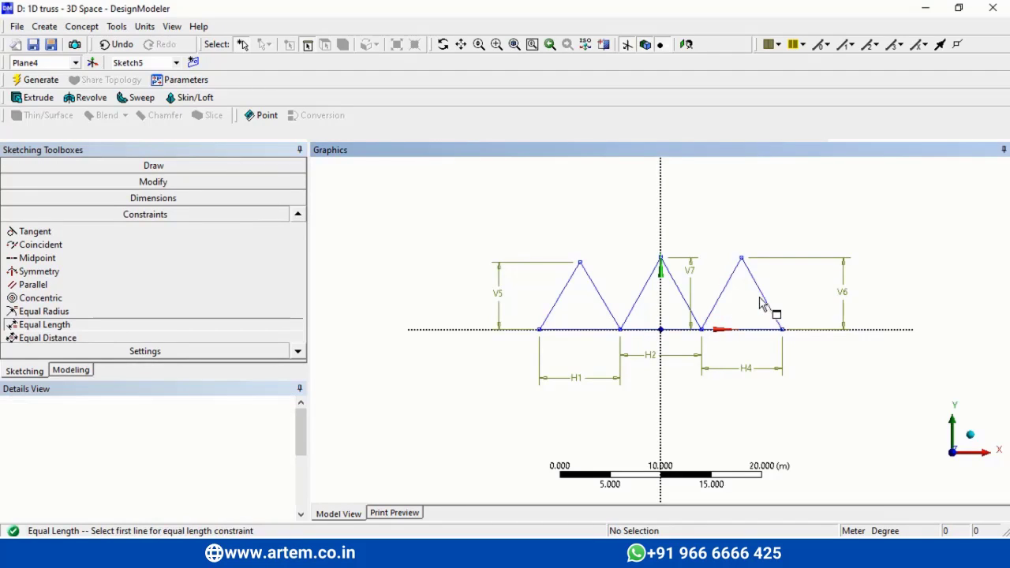
Step: Try to apply an Equal Length constraint to the middle triangle's two sides, and undo it
{"action": "left_click", "coordinate": [647, 295]}
{"action": "left_click", "coordinate": [691, 307]}
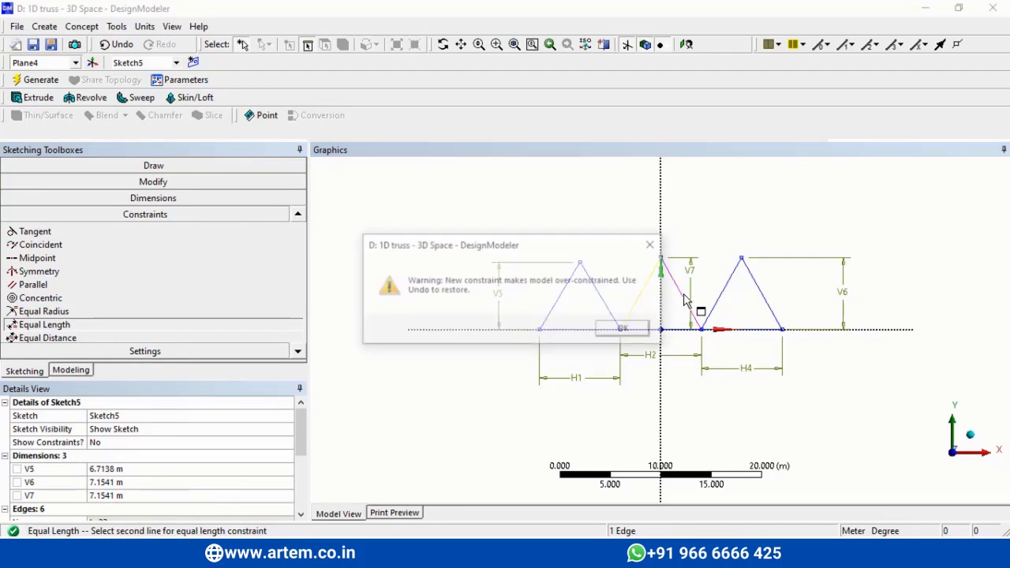
{"action": "left_click", "coordinate": [638, 335]}
{"action": "left_click", "coordinate": [117, 44]}
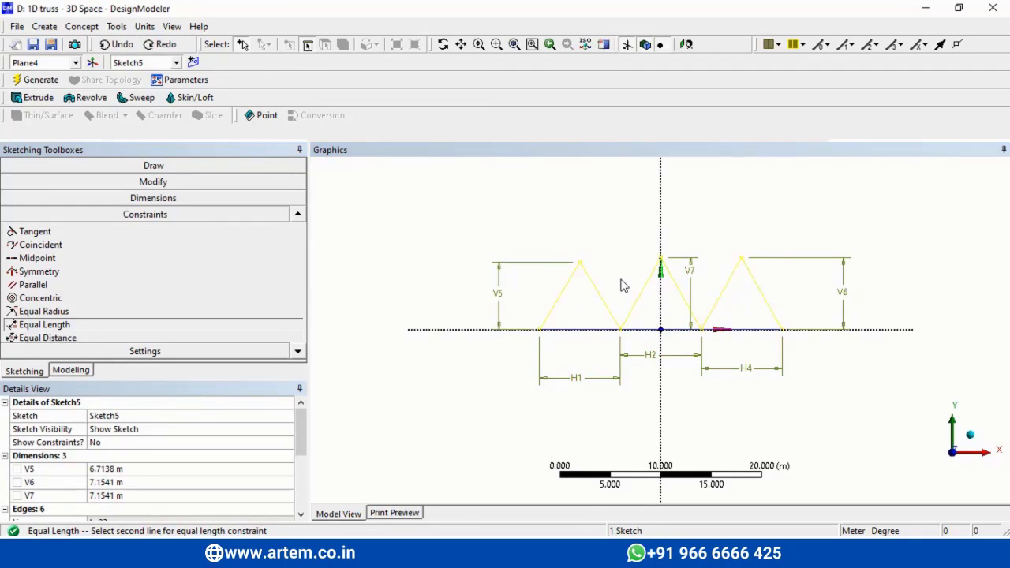
{"action": "key", "text": "Escape"}
{"action": "key", "text": "Escape"}
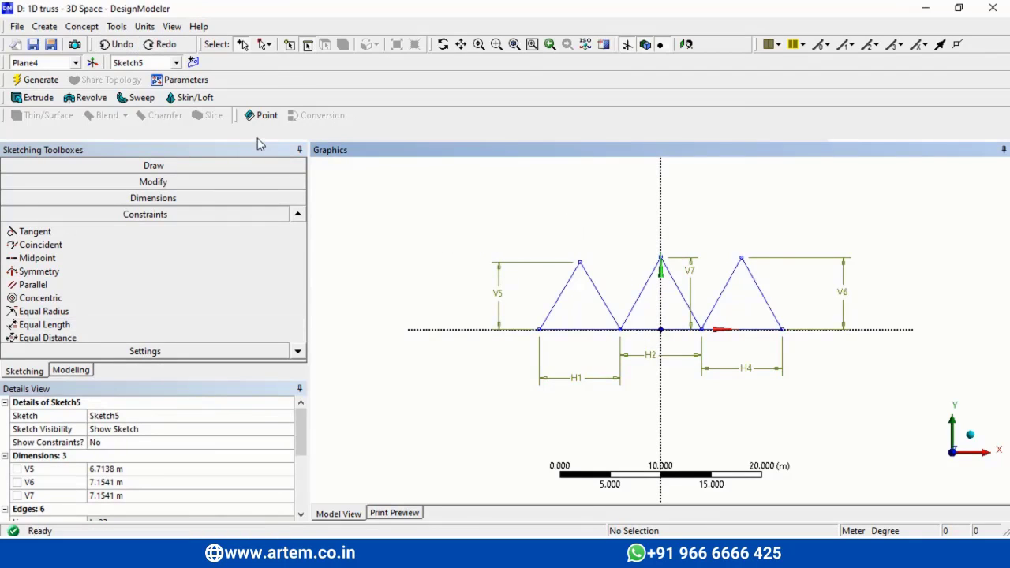
Step: Create another sketch on Plane4 and draw the top chord as two lines connecting the three triangle peaks
{"action": "left_click", "coordinate": [193, 62]}
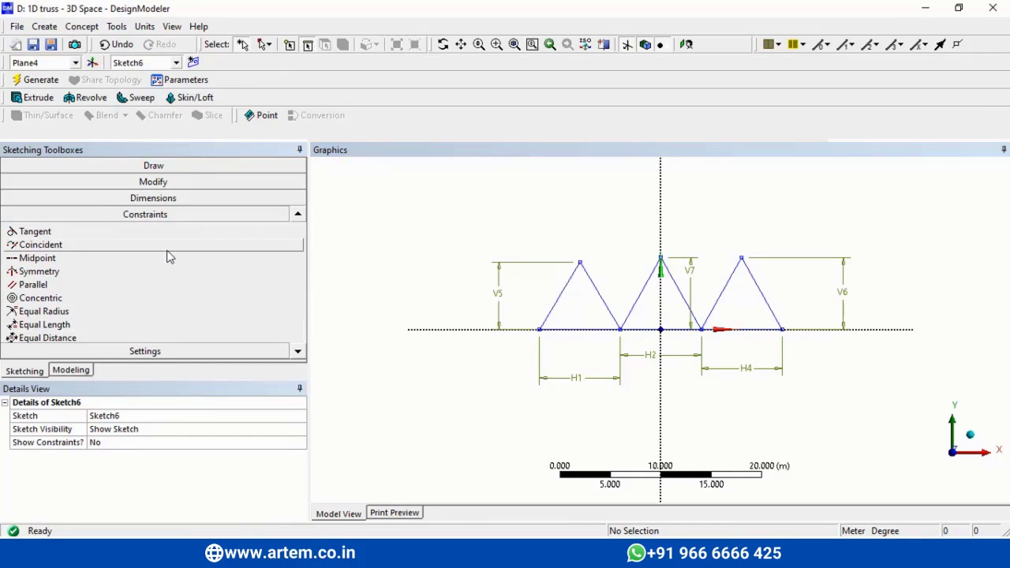
{"action": "left_click", "coordinate": [187, 166]}
{"action": "left_click", "coordinate": [13, 182]}
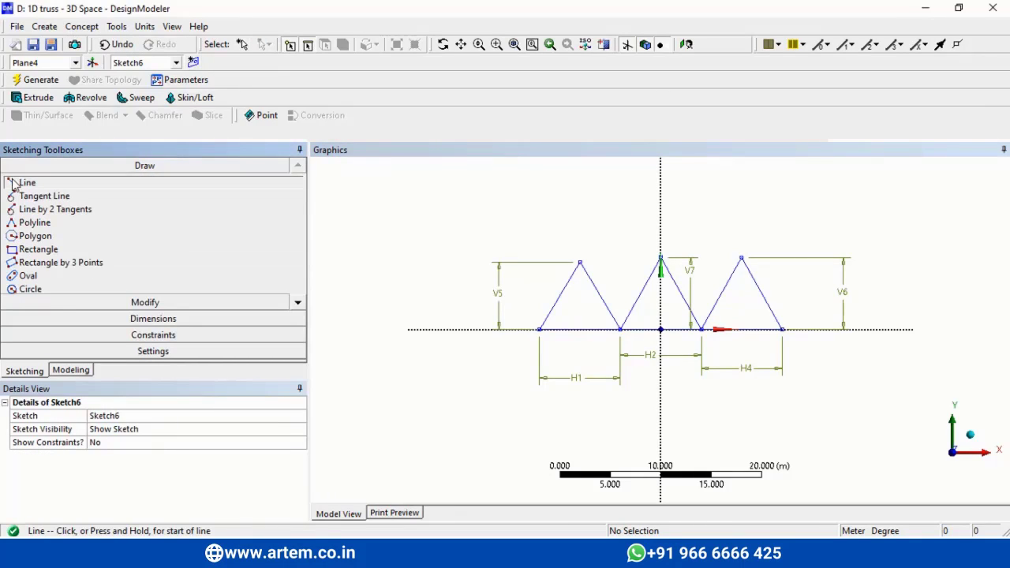
{"action": "left_click", "coordinate": [580, 260]}
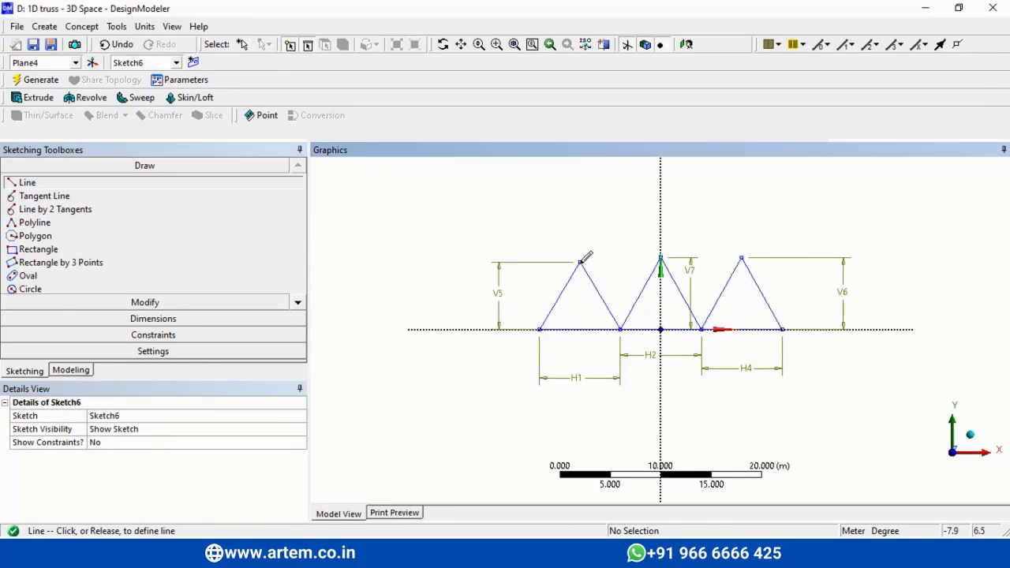
{"action": "left_click", "coordinate": [662, 256]}
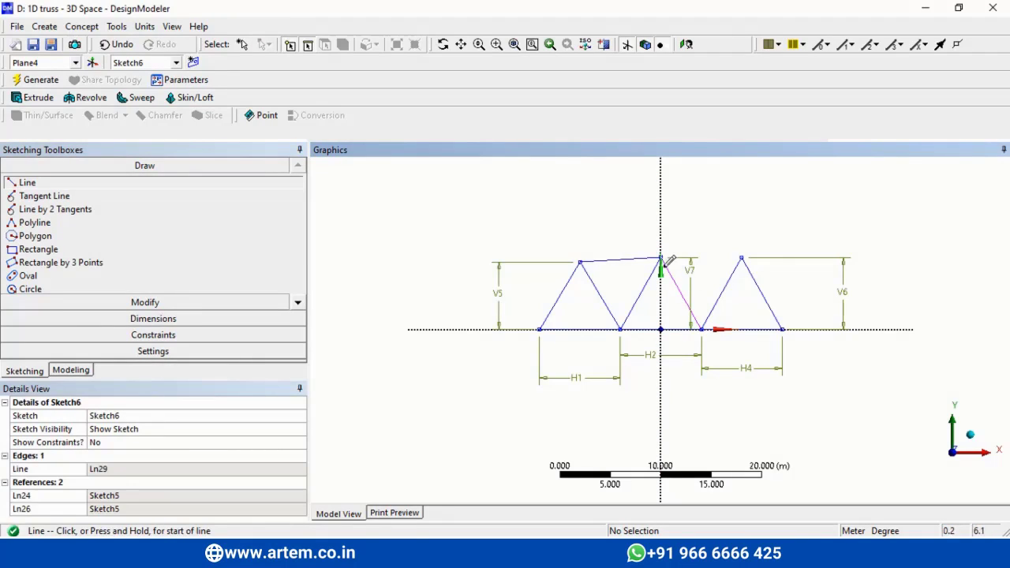
{"action": "left_click", "coordinate": [742, 257]}
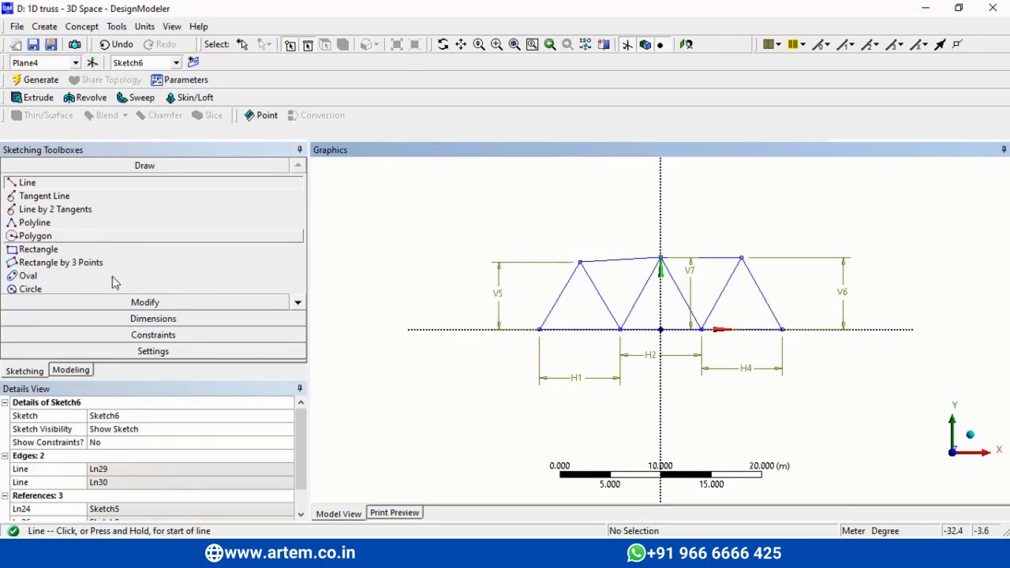
Step: Set the triangle height dimensions V5, V6 and V7 in Sketch5 to 6 m, and return to the model tree
{"action": "left_click", "coordinate": [176, 63]}
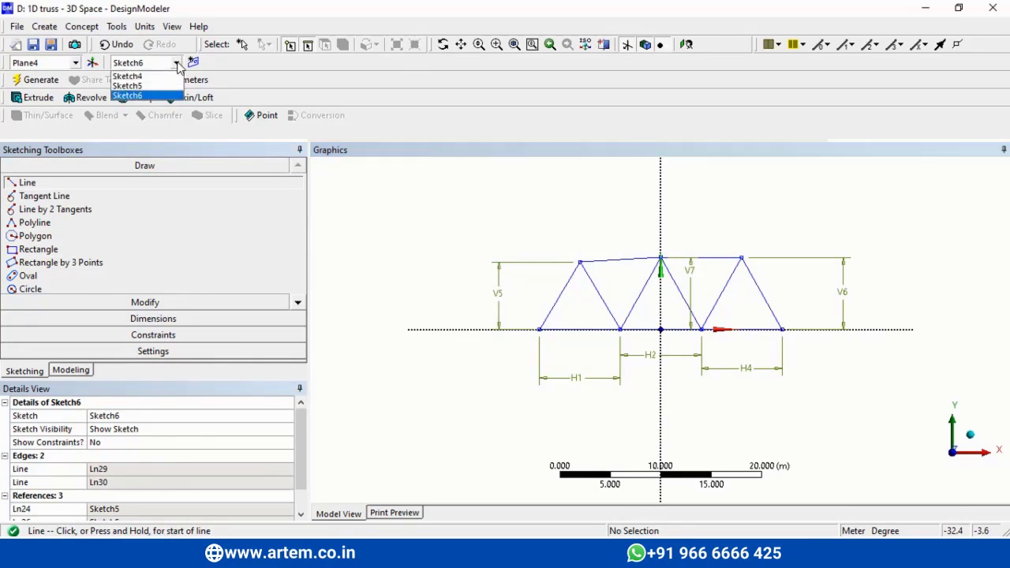
{"action": "left_click", "coordinate": [130, 86]}
{"action": "left_click", "coordinate": [168, 470]}
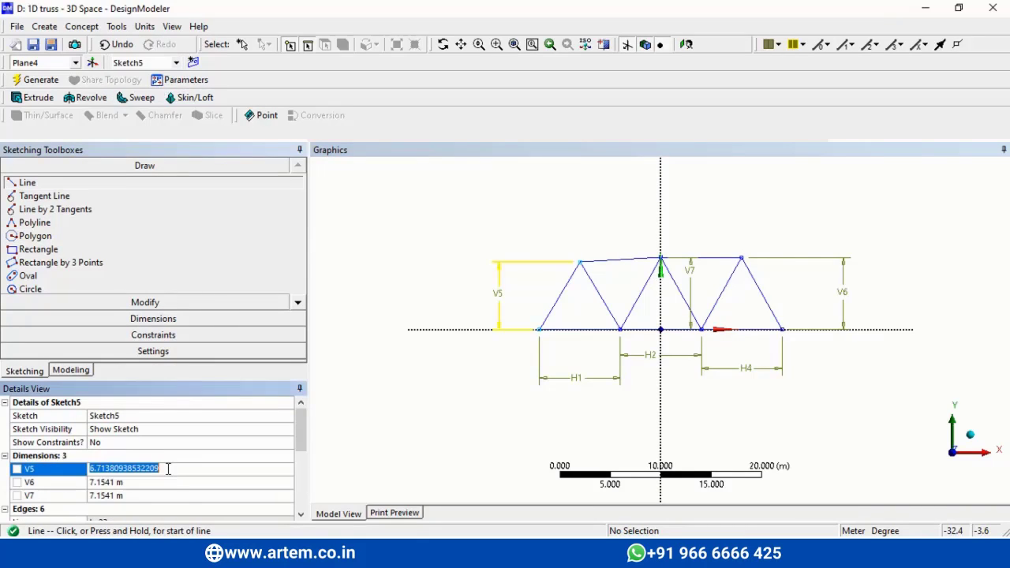
{"action": "type", "text": "6"}
{"action": "key", "text": "Return"}
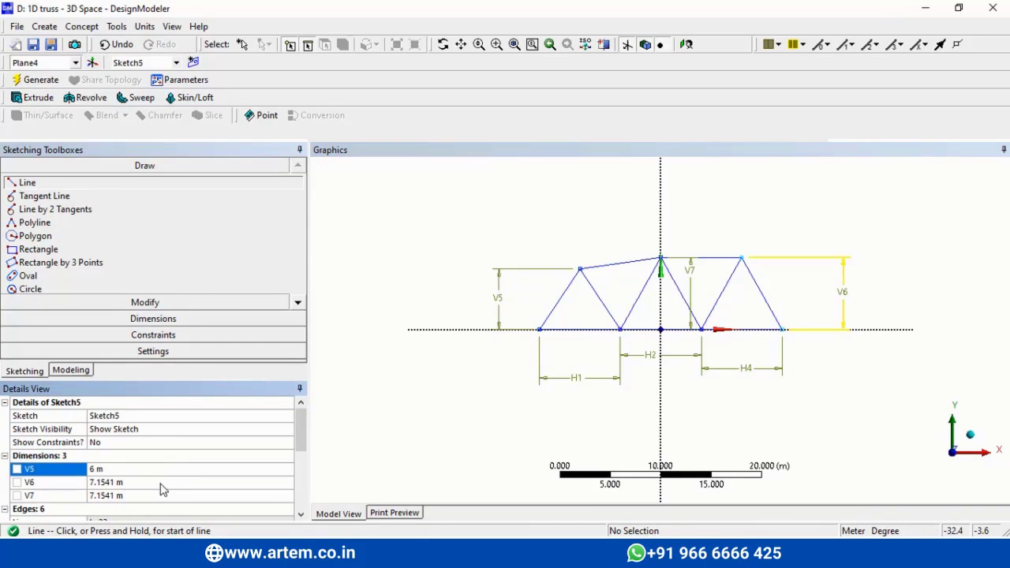
{"action": "left_click", "coordinate": [161, 483]}
{"action": "type", "text": "6"}
{"action": "key", "text": "Return"}
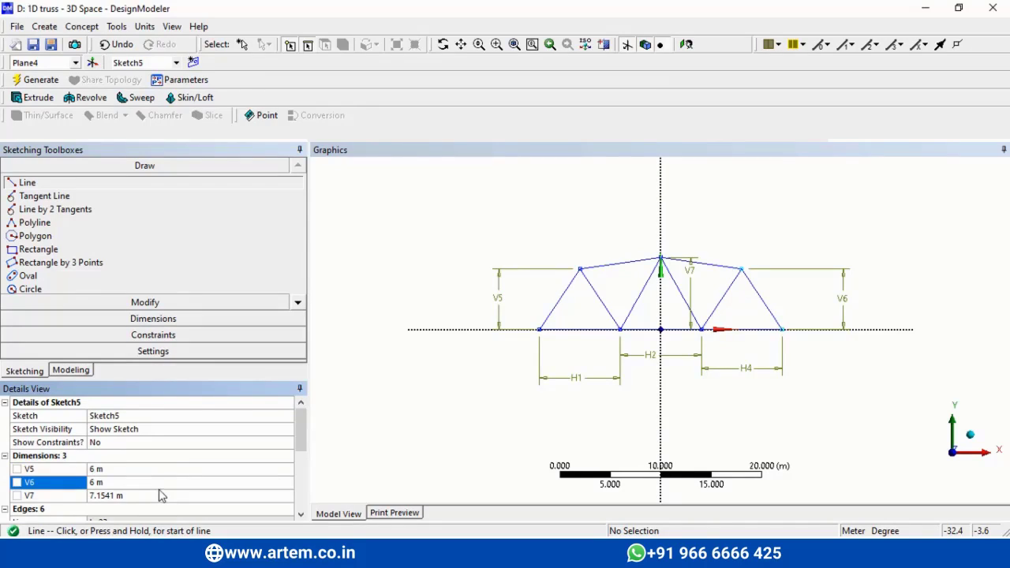
{"action": "left_click", "coordinate": [160, 495]}
{"action": "type", "text": "6"}
{"action": "key", "text": "Return"}
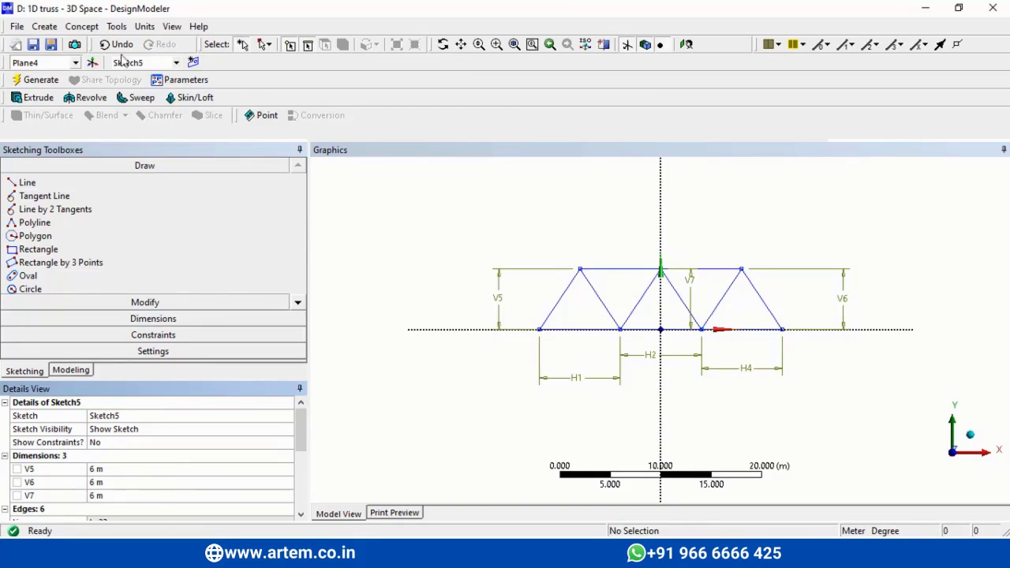
{"action": "left_click", "coordinate": [87, 371]}
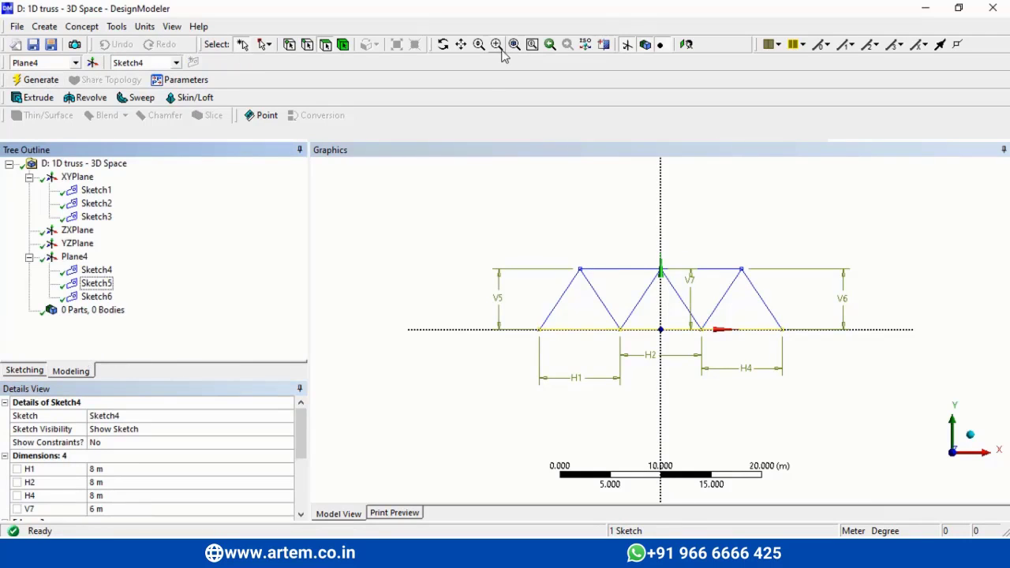
Step: Hide the plane display and highlight Sketch1 through Sketch6 together to examine both truss frames in 3D
{"action": "left_click", "coordinate": [443, 44]}
{"action": "left_click_drag", "start_coordinate": [802, 274], "coordinate": [745, 294]}
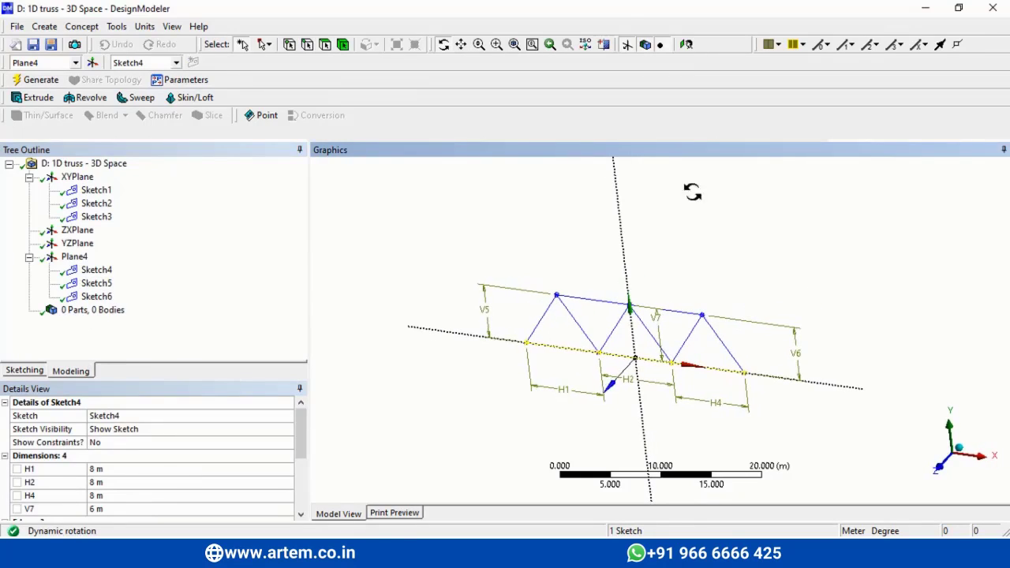
{"action": "left_click", "coordinate": [626, 45]}
{"action": "left_click", "coordinate": [96, 190]}
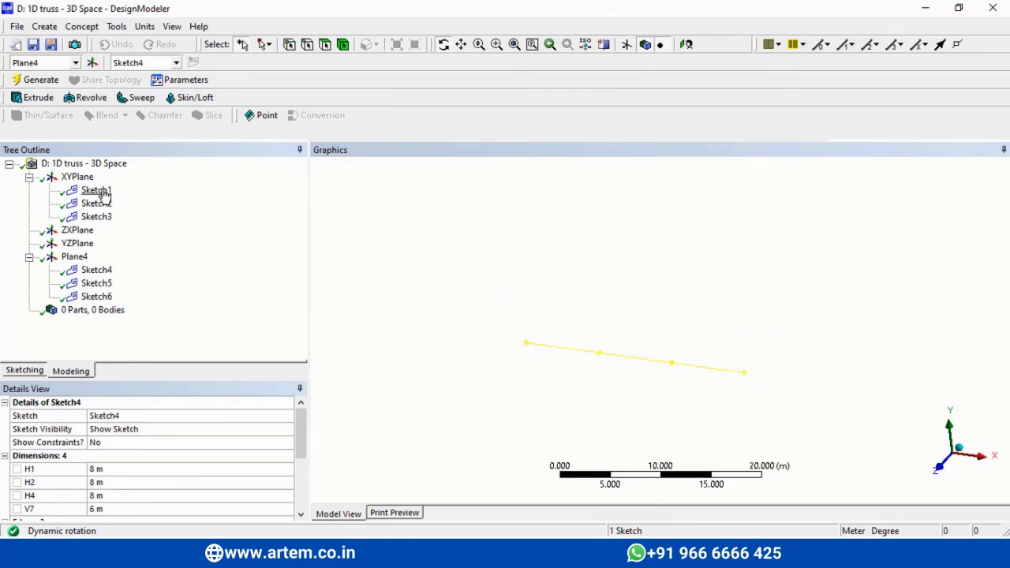
{"action": "left_click", "coordinate": [98, 203], "text": "ctrl"}
{"action": "left_click", "coordinate": [105, 218], "text": "ctrl"}
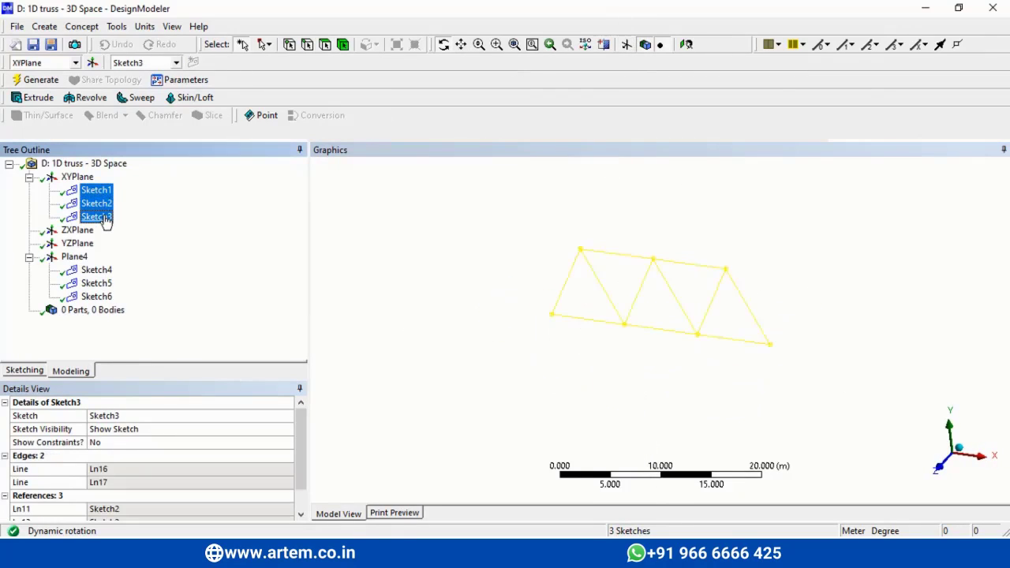
{"action": "left_click", "coordinate": [99, 270], "text": "ctrl"}
{"action": "left_click", "coordinate": [103, 286], "text": "ctrl"}
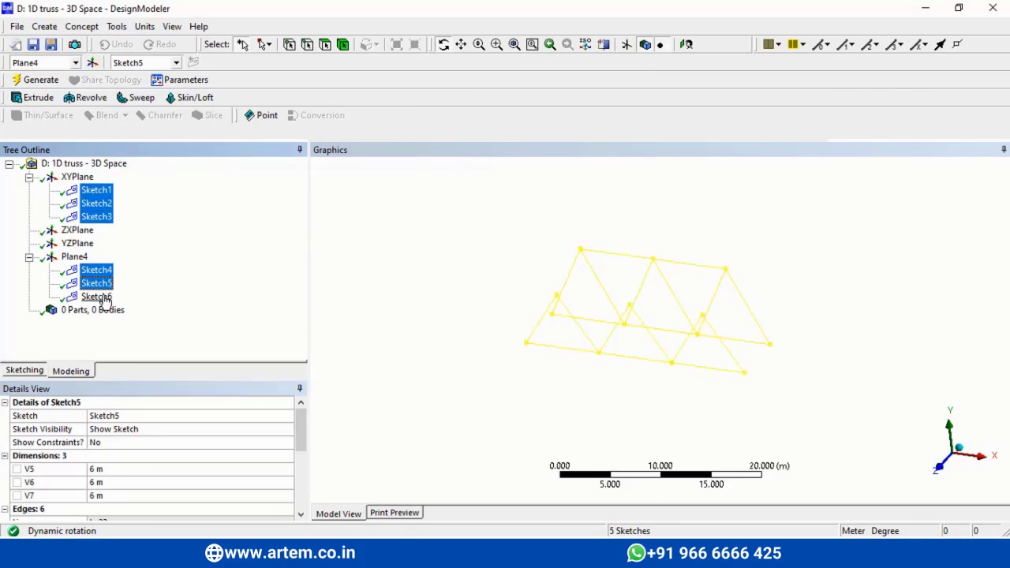
{"action": "left_click", "coordinate": [103, 297], "text": "ctrl"}
{"action": "left_click_drag", "start_coordinate": [710, 232], "coordinate": [660, 234]}
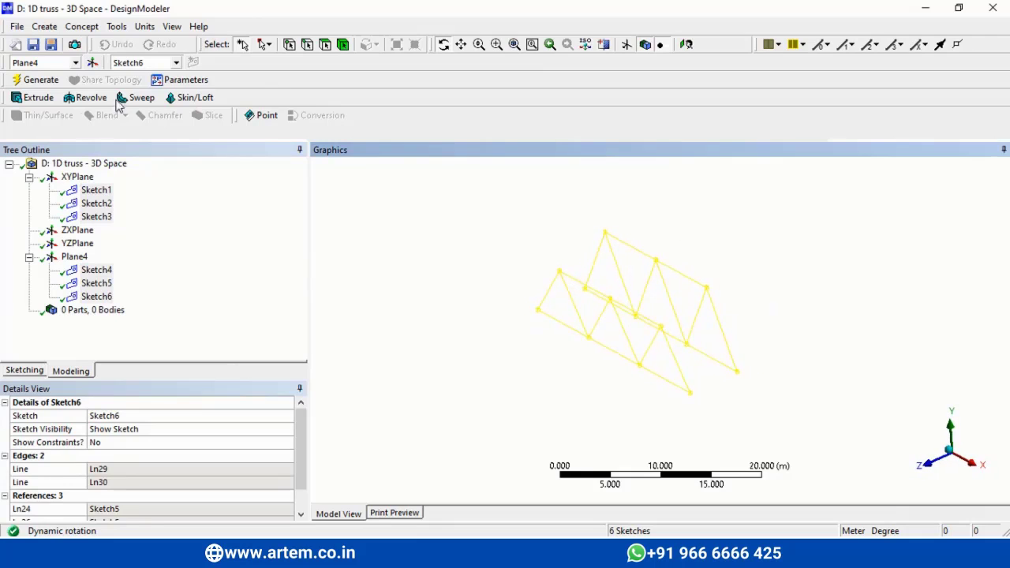
Step: Generate line bodies for the bottom chords with Lines From Sketches, using Sketch1 and Sketch4 and the Add Frozen operation
{"action": "left_click", "coordinate": [96, 191]}
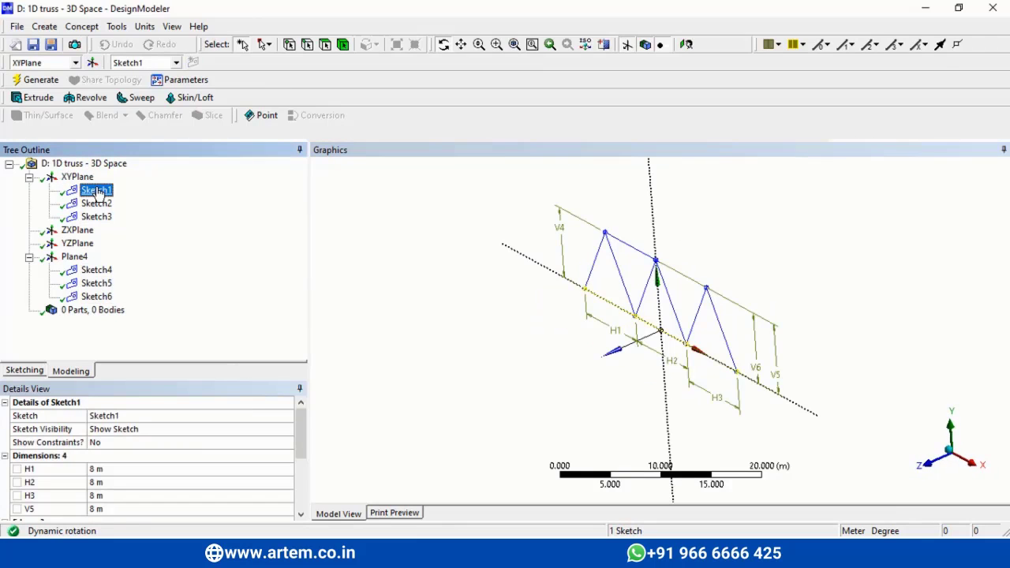
{"action": "left_click", "coordinate": [96, 270], "text": "ctrl"}
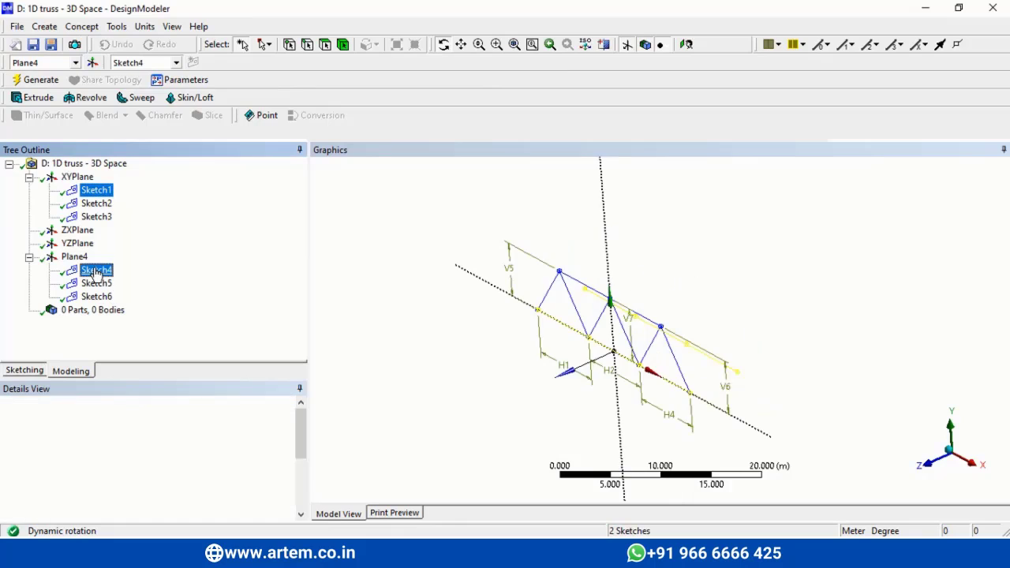
{"action": "left_click", "coordinate": [626, 45]}
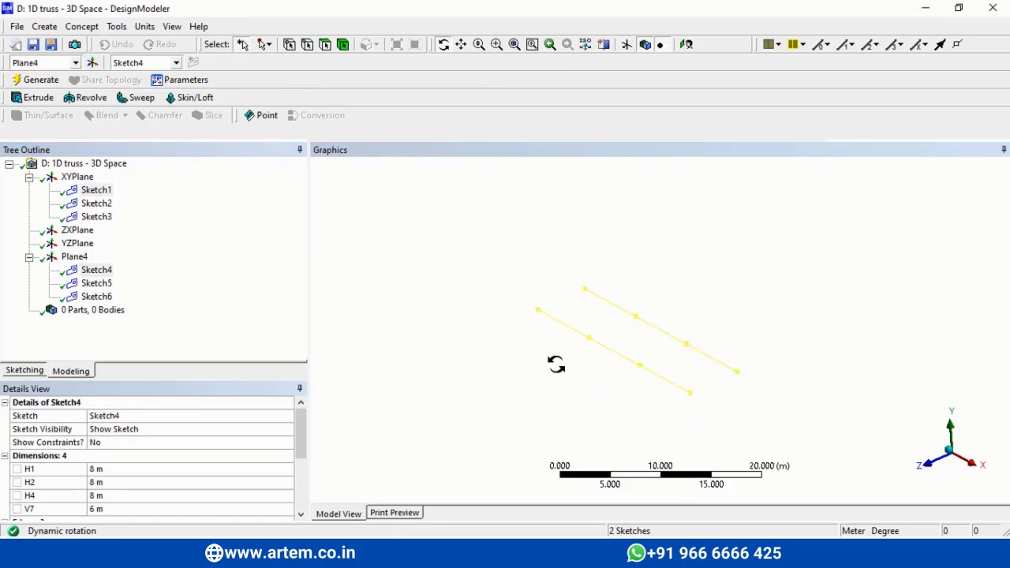
{"action": "left_click", "coordinate": [85, 26]}
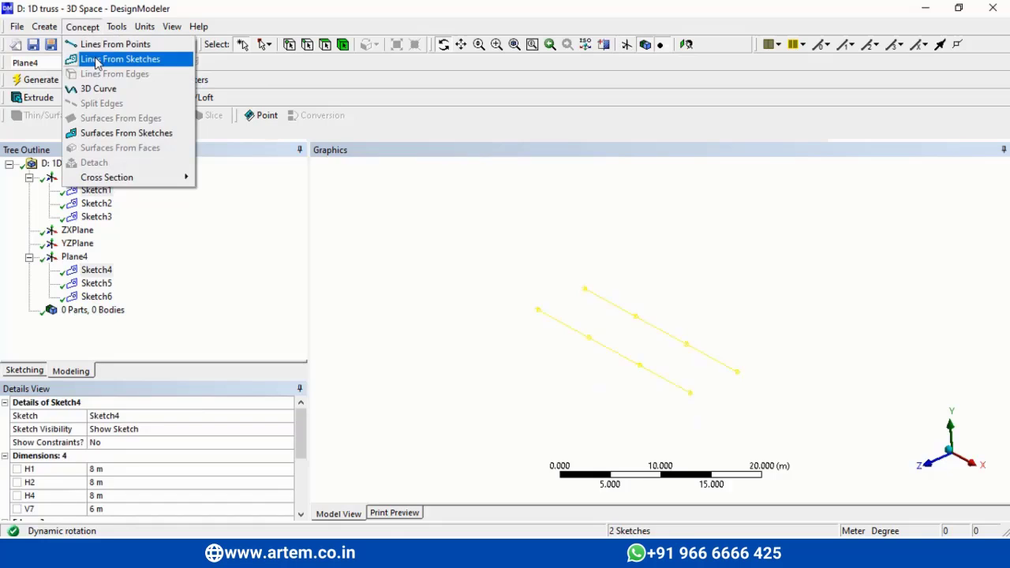
{"action": "left_click", "coordinate": [119, 56]}
{"action": "left_click", "coordinate": [96, 191]}
{"action": "left_click", "coordinate": [99, 272], "text": "ctrl"}
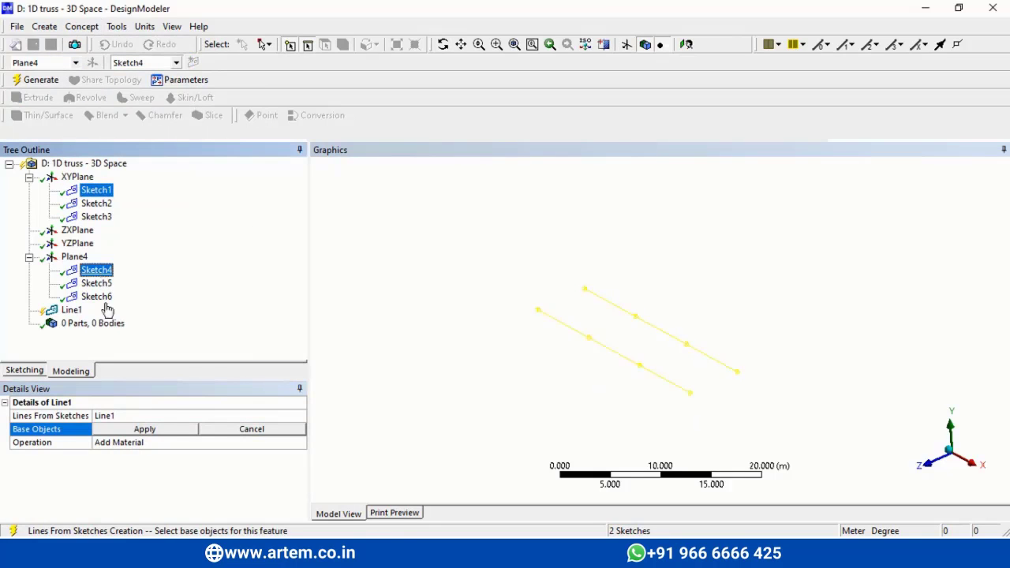
{"action": "left_click", "coordinate": [144, 431]}
{"action": "left_click", "coordinate": [198, 445]}
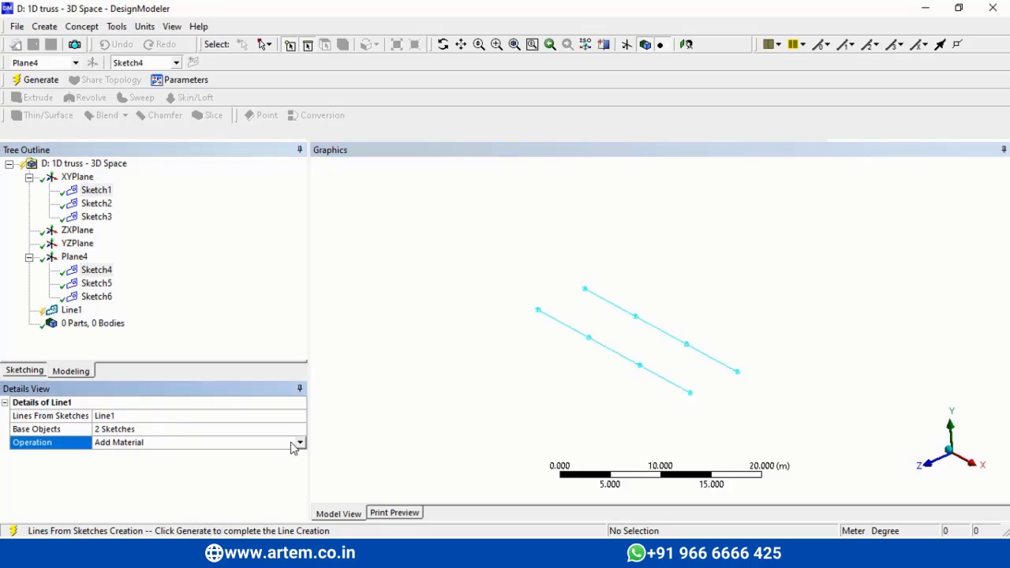
{"action": "left_click", "coordinate": [301, 444]}
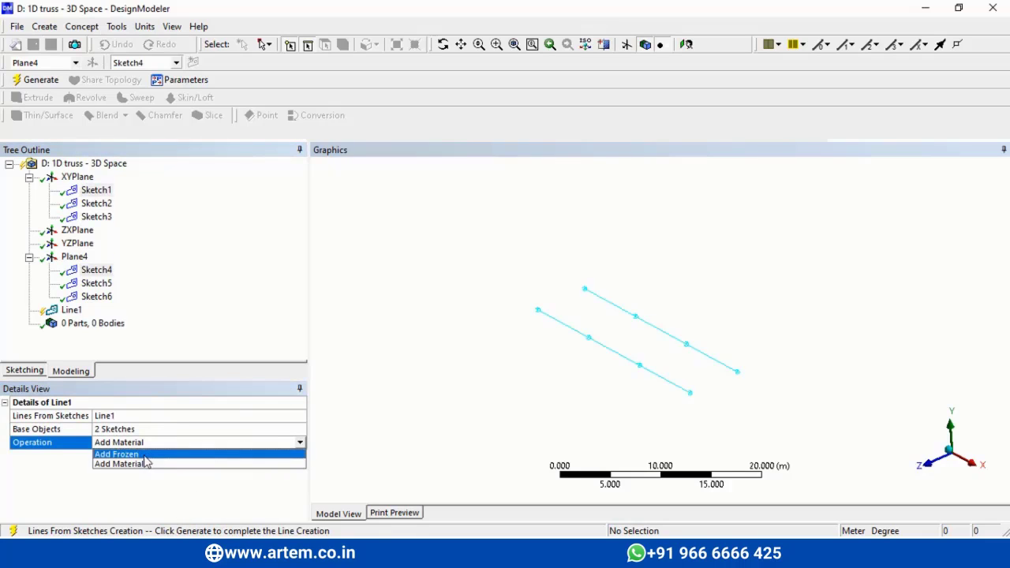
{"action": "left_click", "coordinate": [146, 463]}
{"action": "left_click", "coordinate": [42, 82]}
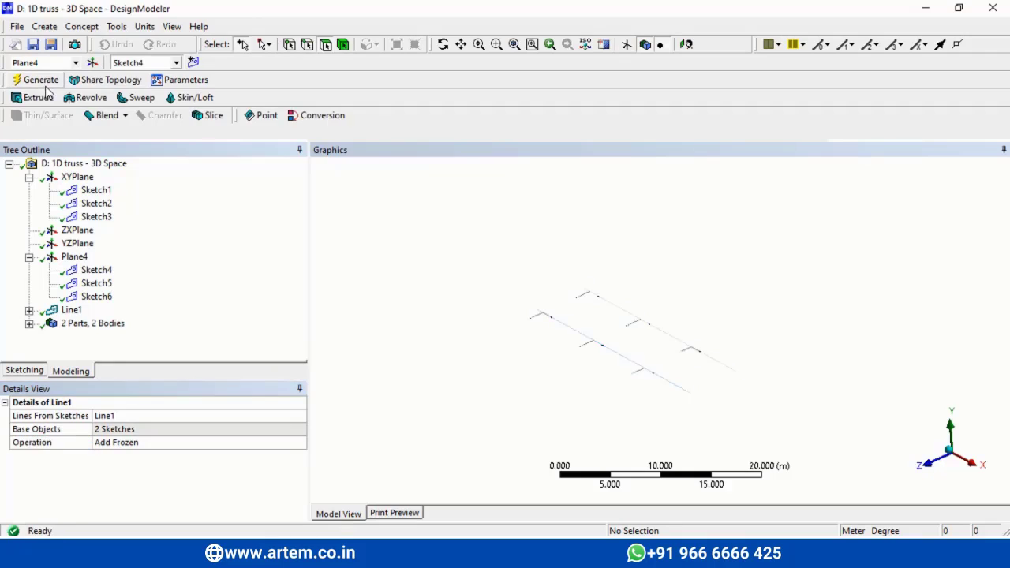
Step: Generate line bodies for the inclined web members from Sketch2 and Sketch5 using Lines From Sketches with Add Frozen
{"action": "left_click", "coordinate": [101, 282]}
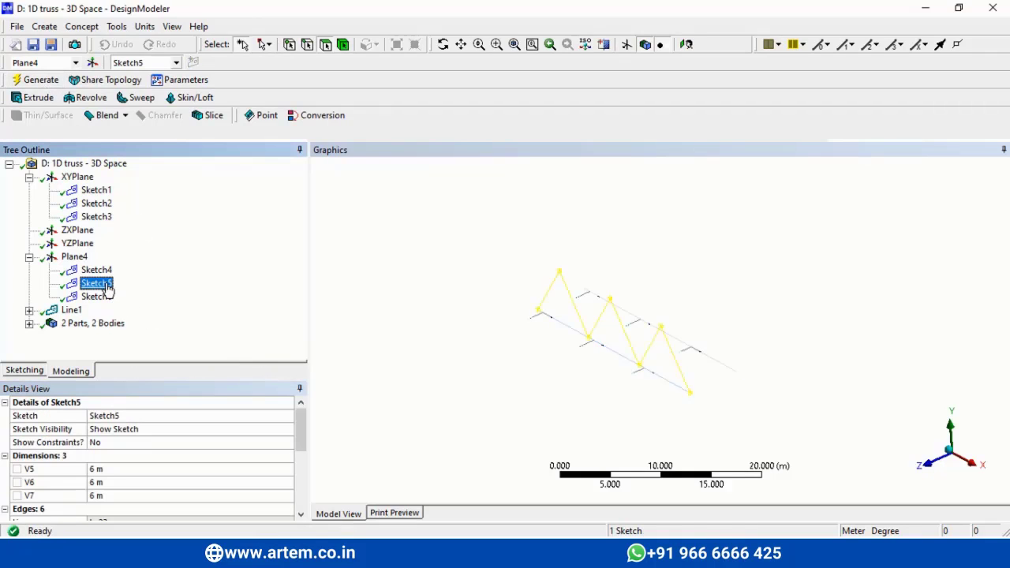
{"action": "left_click", "coordinate": [108, 206], "text": "ctrl"}
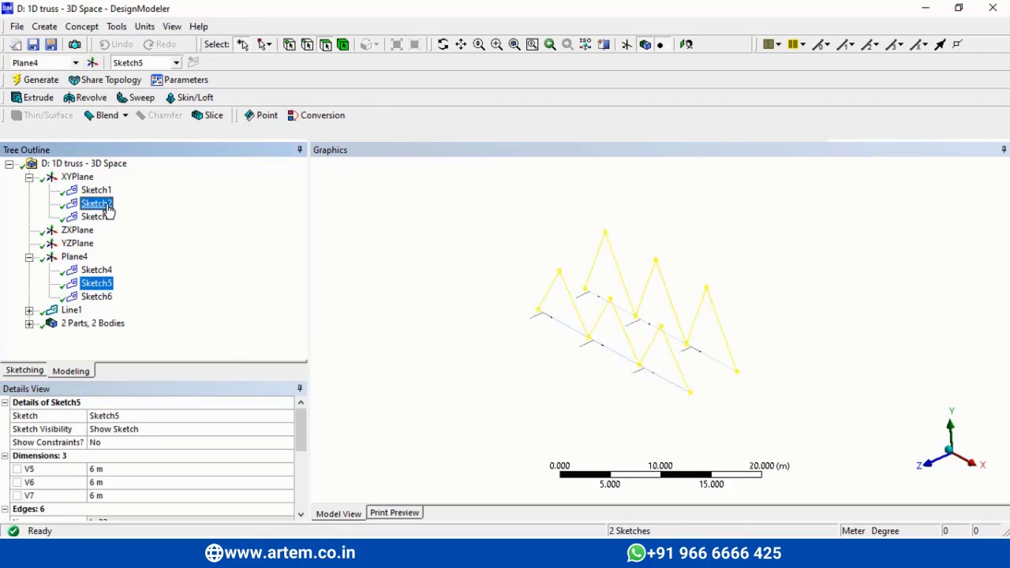
{"action": "left_click", "coordinate": [79, 29]}
{"action": "left_click", "coordinate": [103, 61]}
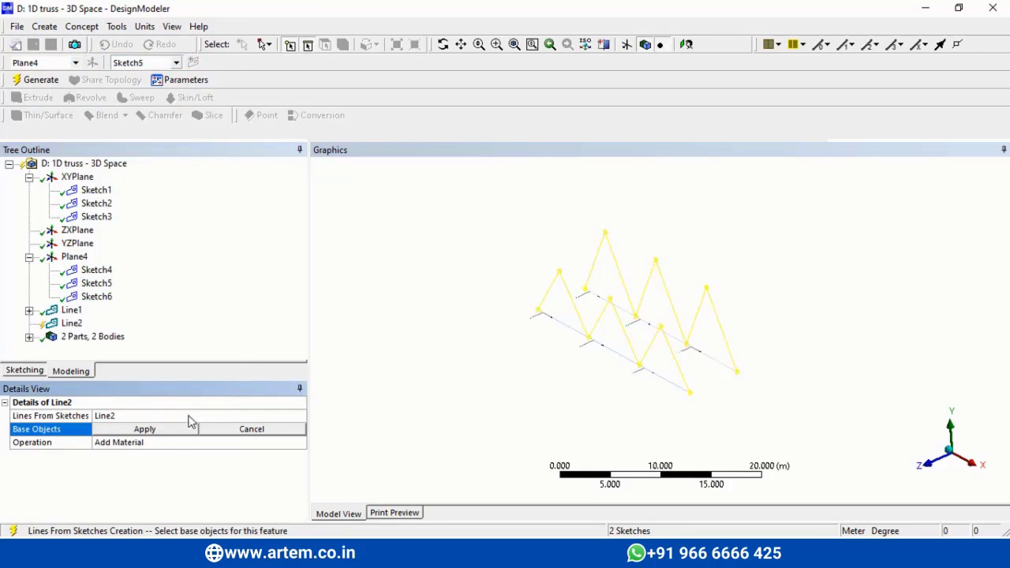
{"action": "left_click", "coordinate": [174, 432]}
{"action": "left_click", "coordinate": [268, 445]}
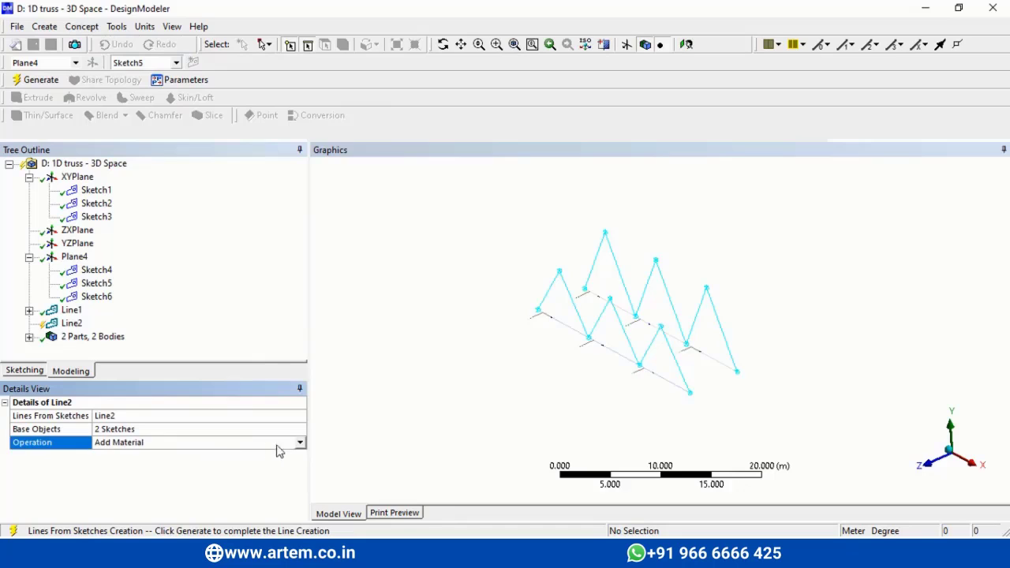
{"action": "left_click", "coordinate": [301, 446]}
{"action": "left_click", "coordinate": [142, 464]}
{"action": "left_click", "coordinate": [36, 80]}
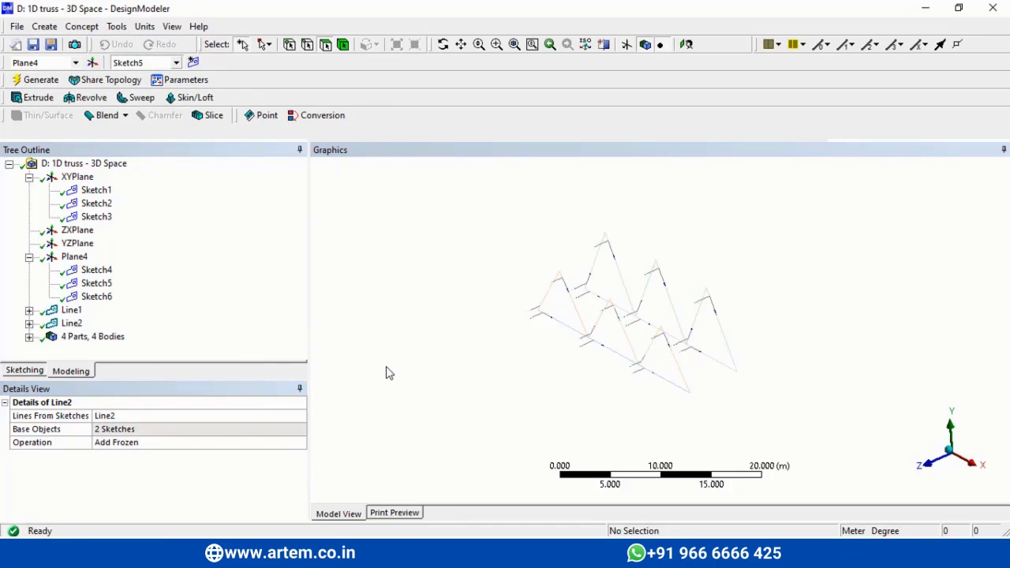
Step: Generate line bodies for the top chords from Sketch3 and Sketch6 using Lines From Sketches with Add Frozen
{"action": "left_click", "coordinate": [96, 217]}
{"action": "left_click", "coordinate": [101, 300], "text": "ctrl"}
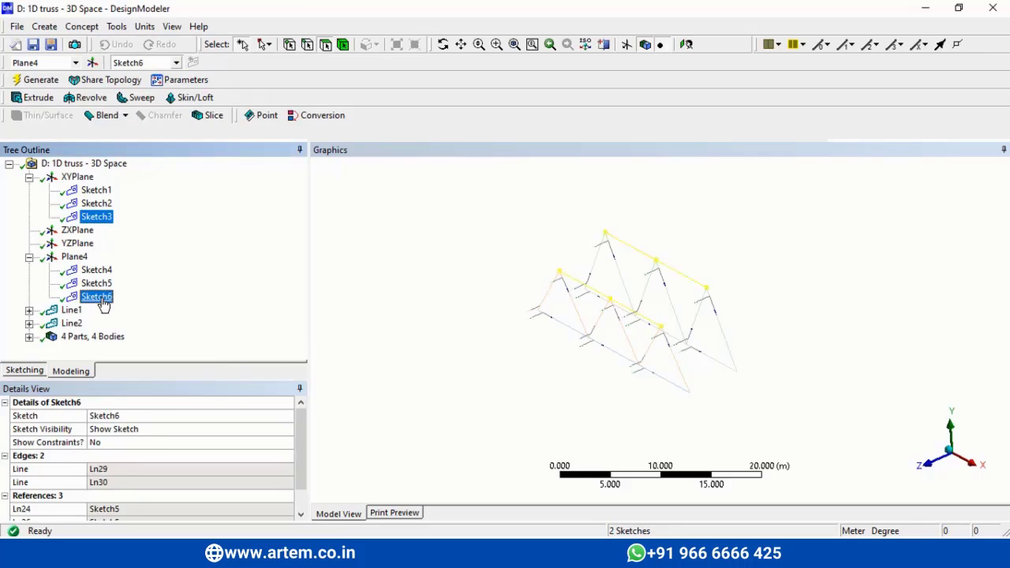
{"action": "left_click", "coordinate": [82, 26]}
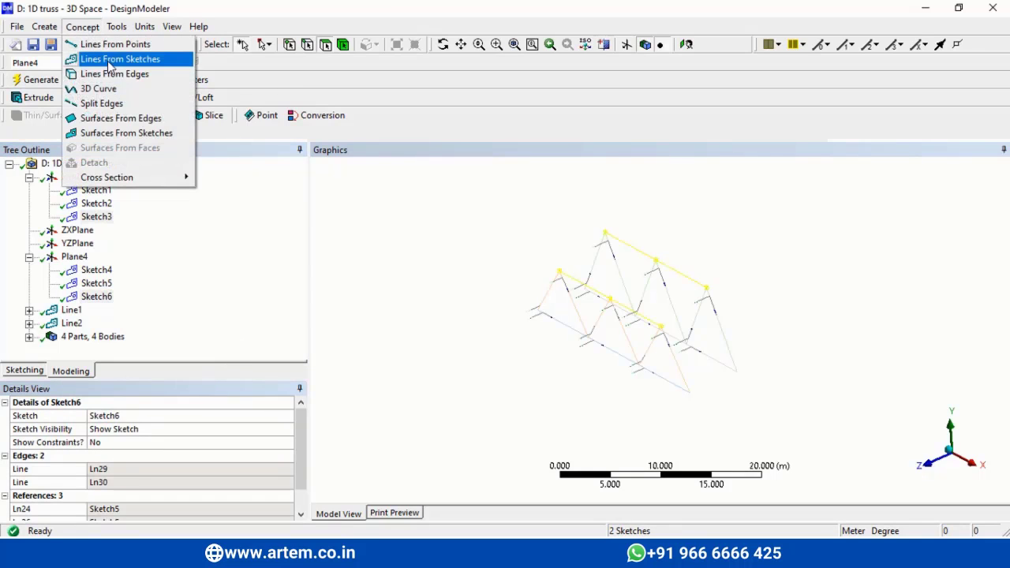
{"action": "left_click", "coordinate": [110, 62]}
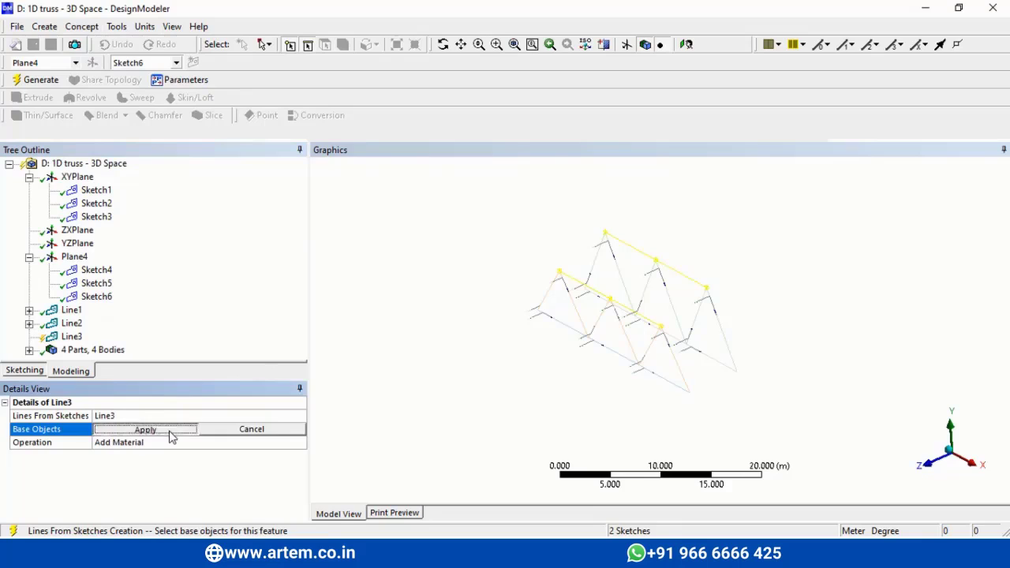
{"action": "left_click", "coordinate": [171, 430]}
{"action": "left_click", "coordinate": [291, 445]}
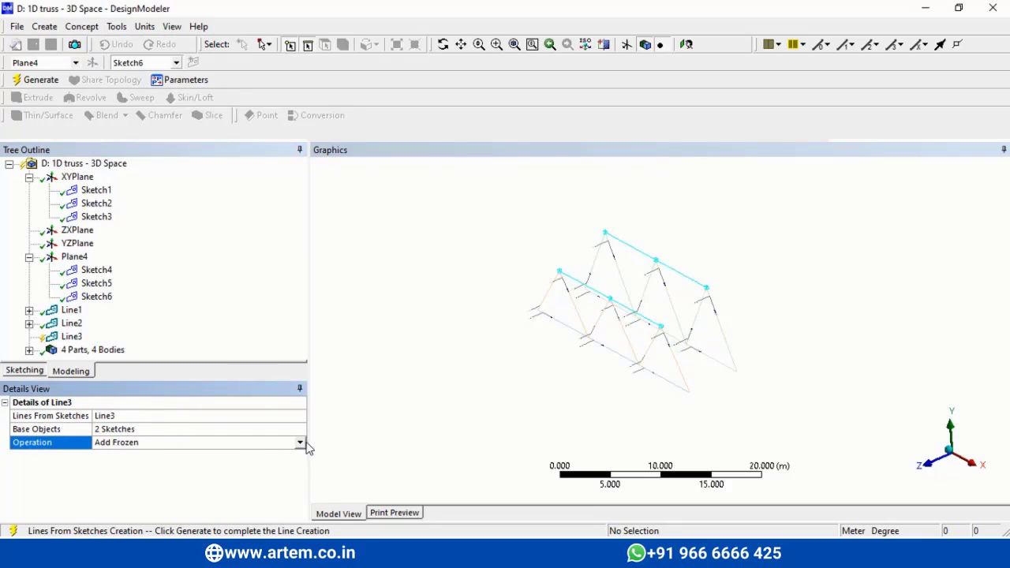
{"action": "left_click", "coordinate": [35, 80]}
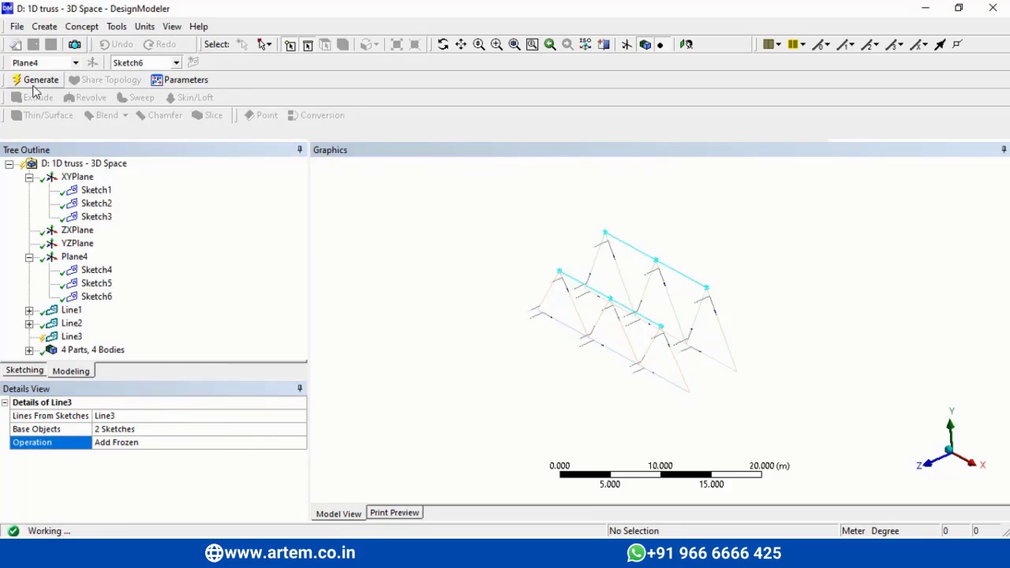
Step: Collapse the plane entries, expand the bodies list, and highlight the line bodies to examine which truss members they cover
{"action": "left_click", "coordinate": [30, 177]}
{"action": "left_click", "coordinate": [29, 216]}
{"action": "left_click", "coordinate": [29, 270]}
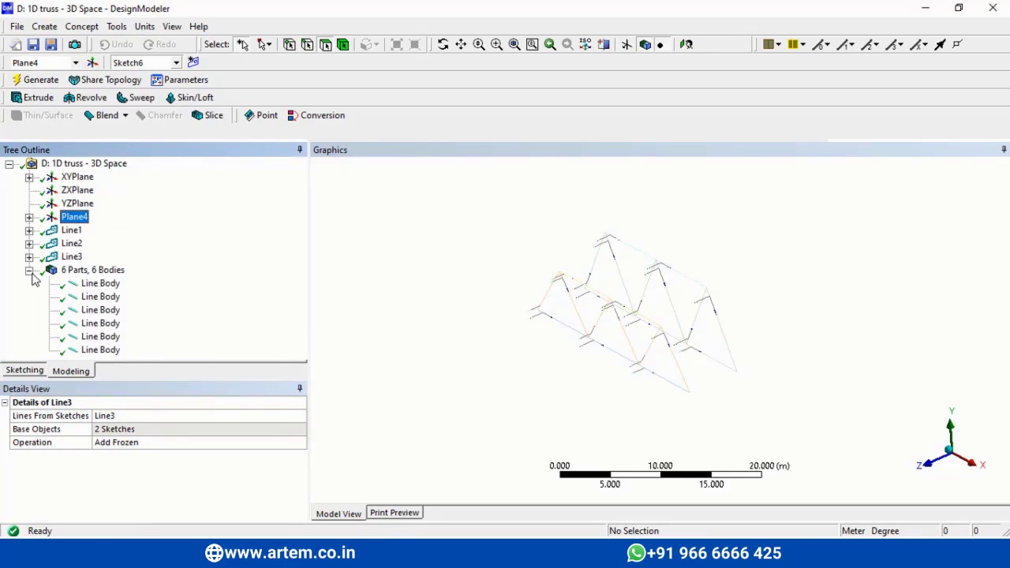
{"action": "left_click", "coordinate": [93, 285]}
{"action": "left_click", "coordinate": [100, 297], "text": "ctrl"}
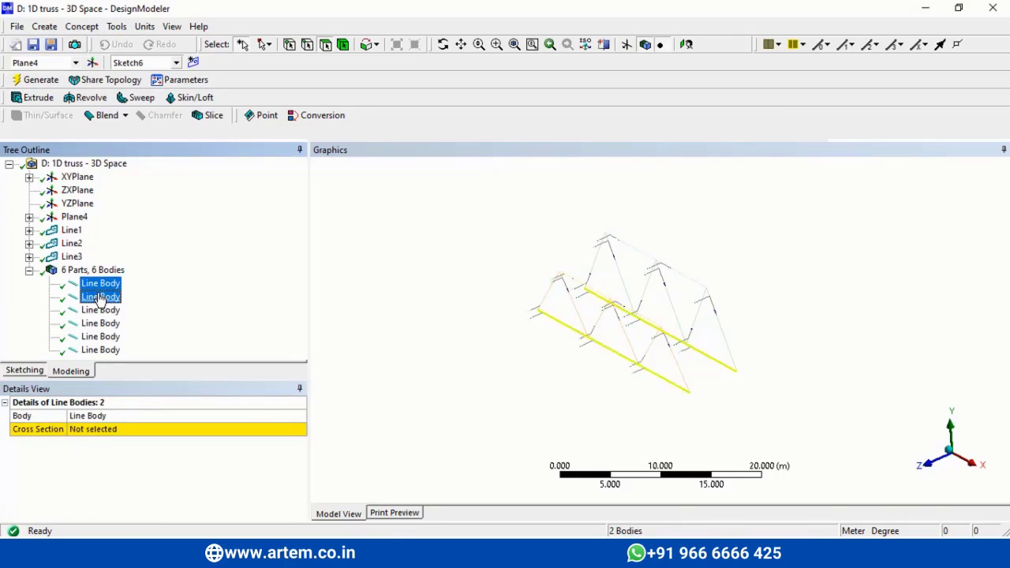
{"action": "left_click", "coordinate": [102, 310], "text": "ctrl"}
{"action": "left_click", "coordinate": [105, 325], "text": "ctrl"}
{"action": "left_click", "coordinate": [104, 337], "text": "ctrl"}
{"action": "left_click", "coordinate": [110, 351], "text": "ctrl"}
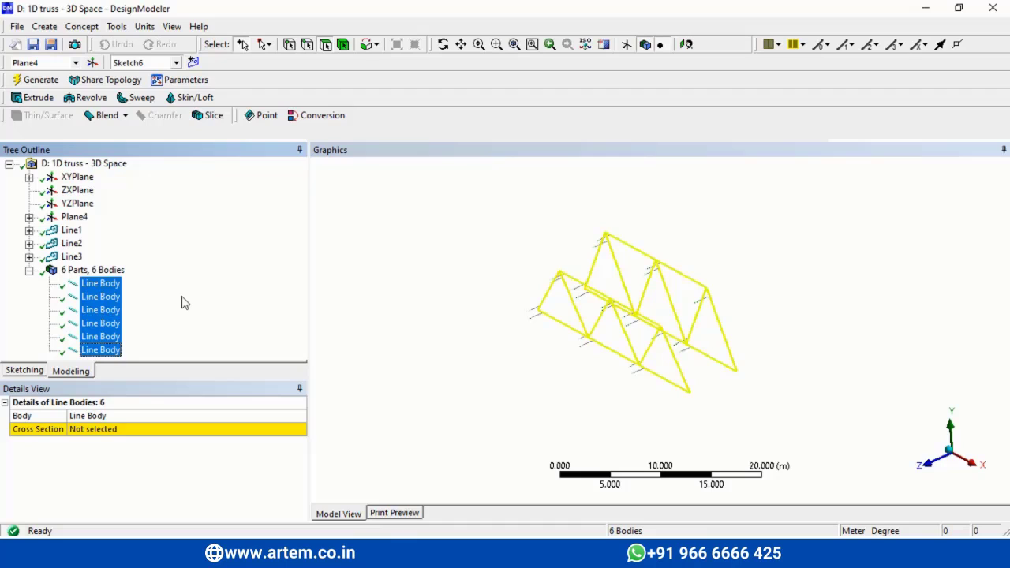
{"action": "left_click", "coordinate": [119, 297]}
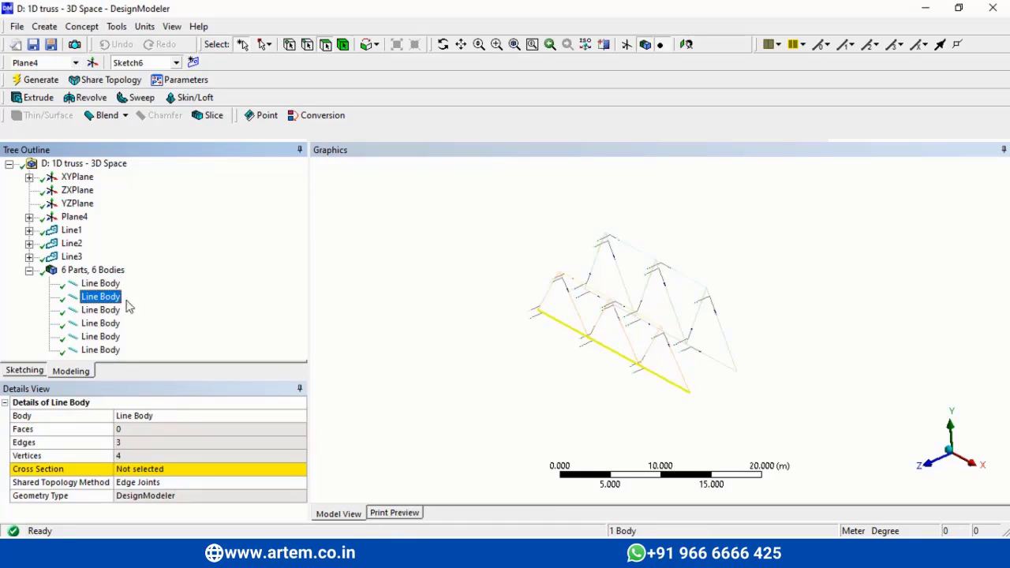
Step: Clear the body selection and hide the plane display so only the truss line bodies are shown
{"action": "left_click", "coordinate": [341, 304]}
{"action": "left_click", "coordinate": [646, 45]}
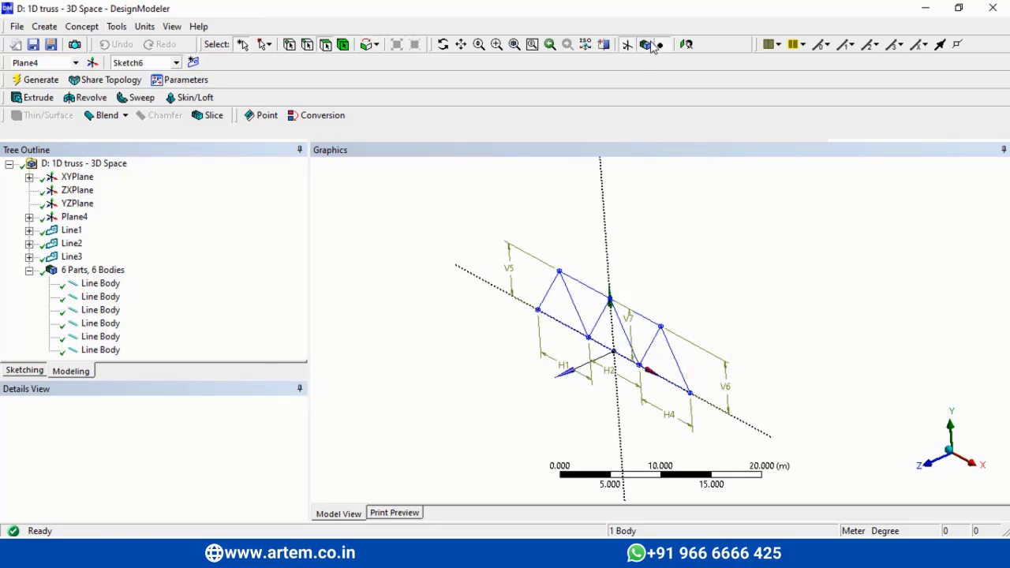
{"action": "left_click", "coordinate": [627, 45]}
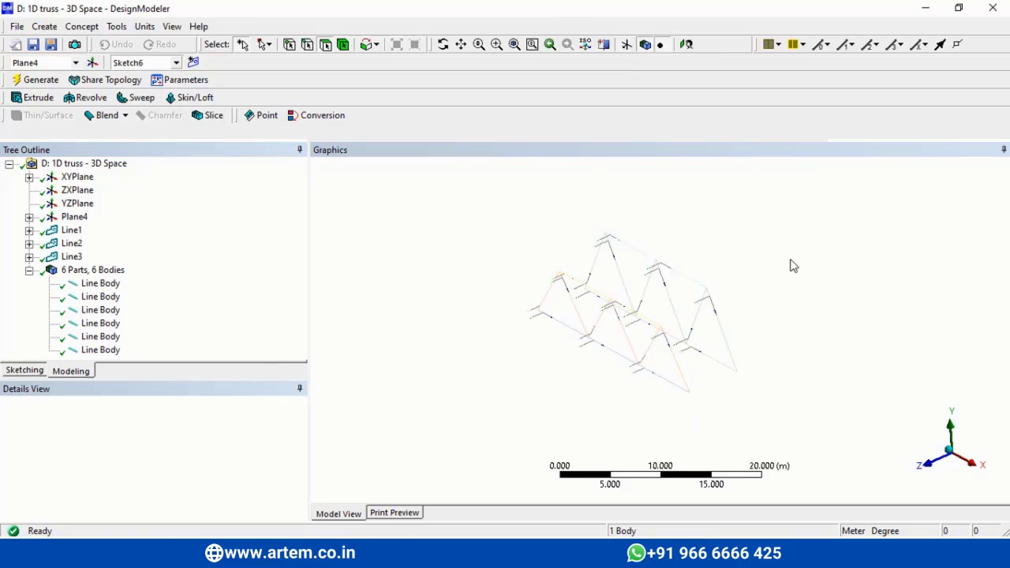
{"action": "left_click", "coordinate": [444, 44]}
{"action": "left_click_drag", "start_coordinate": [604, 240], "coordinate": [610, 282]}
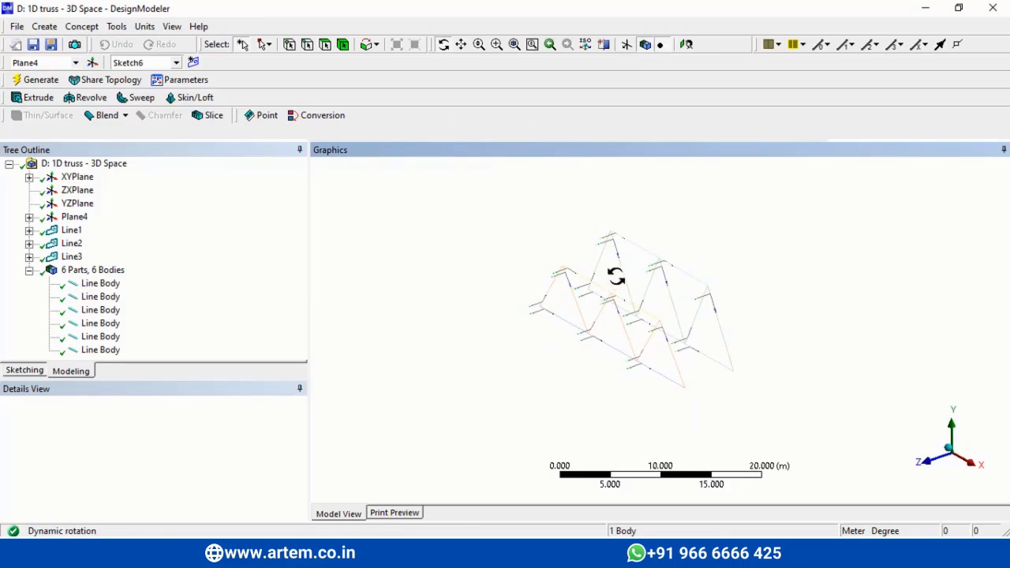
Step: Start Lines From Points and join the two bottom chords' end joints at the +X end with a cross member
{"action": "left_click", "coordinate": [116, 27]}
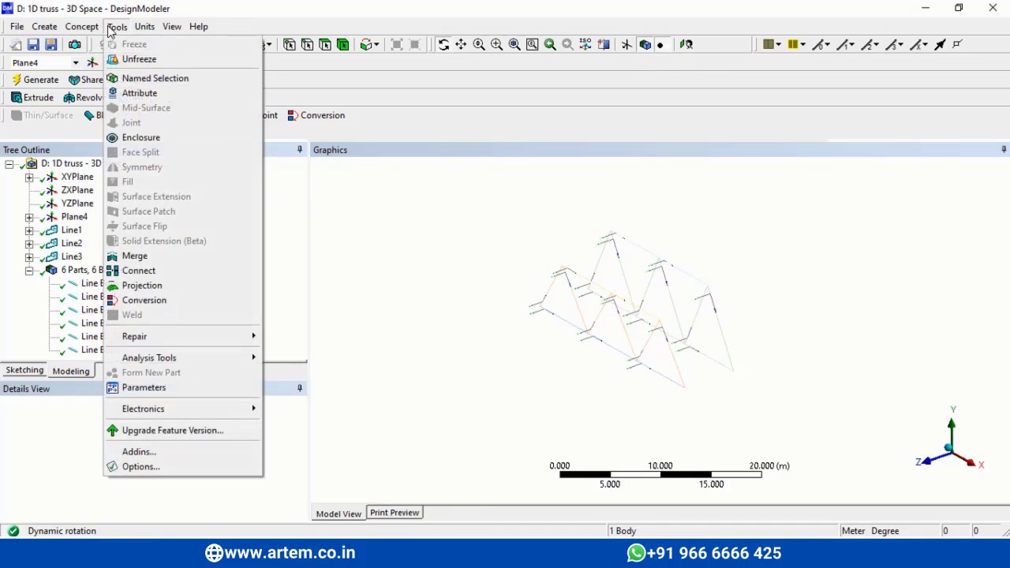
{"action": "mouse_move", "coordinate": [83, 26]}
{"action": "left_click", "coordinate": [93, 46]}
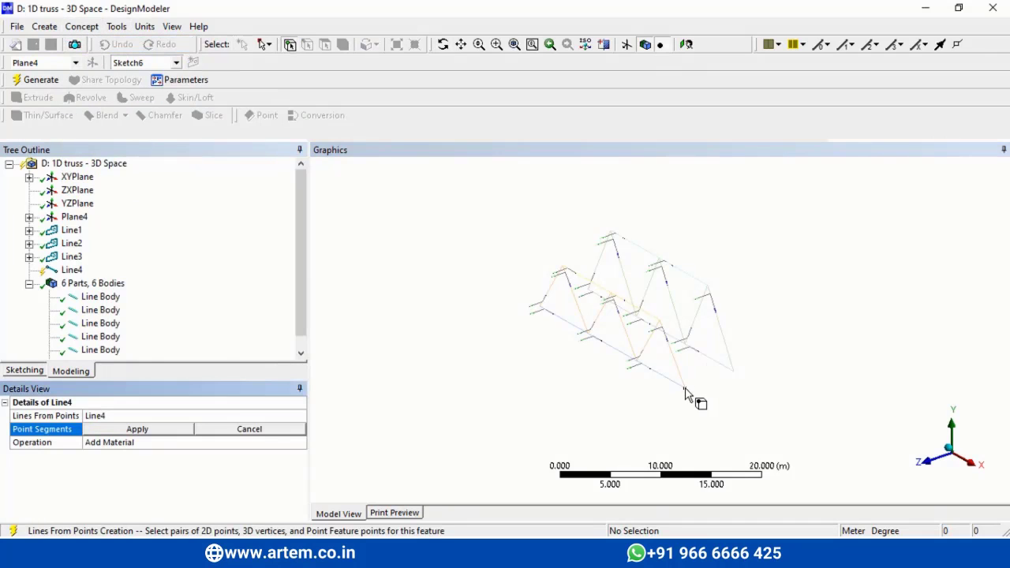
{"action": "left_click", "coordinate": [733, 375], "text": "ctrl"}
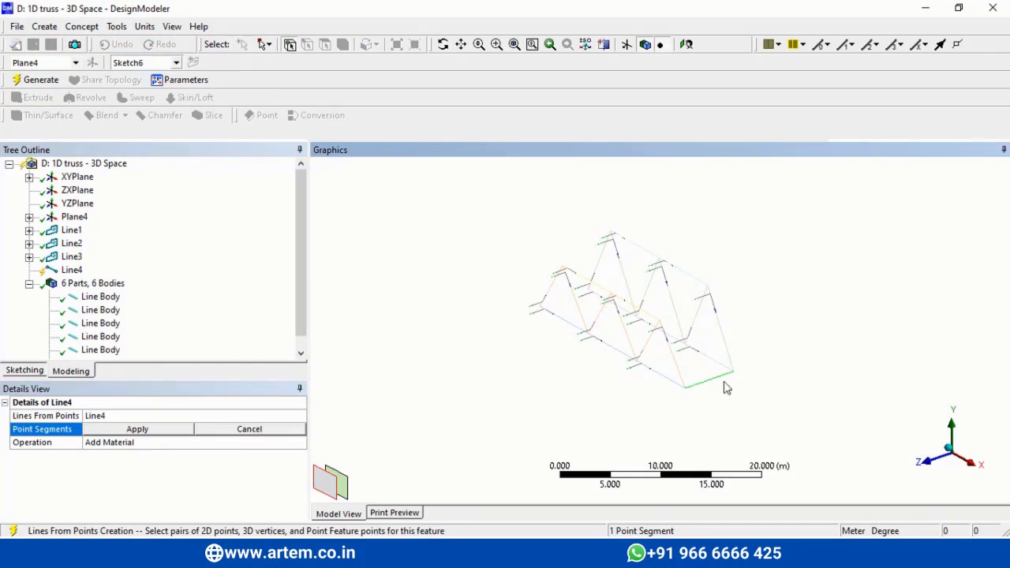
{"action": "left_click", "coordinate": [637, 361]}
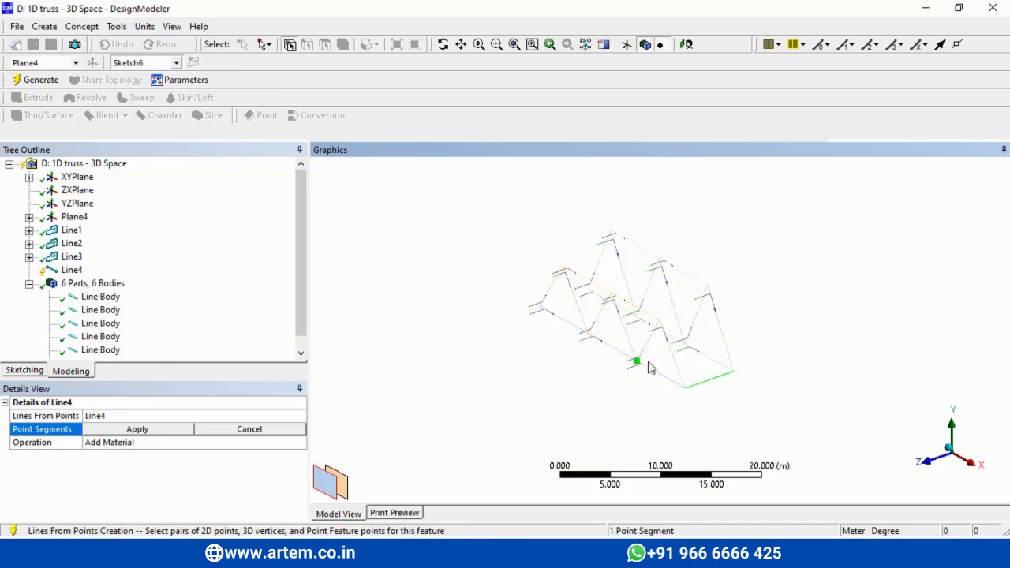
{"action": "left_click", "coordinate": [685, 345]}
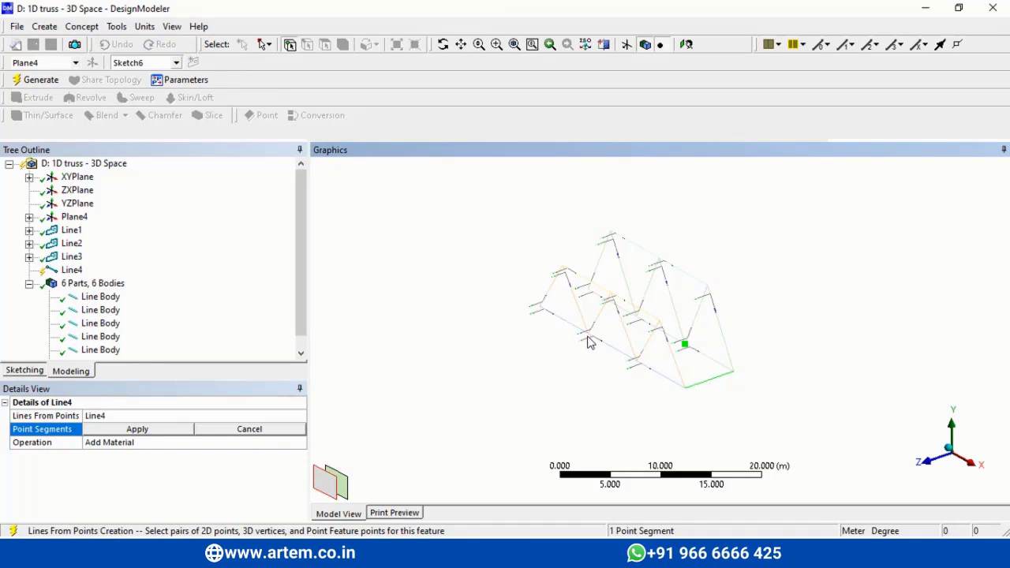
Step: Add point segments joining the bottom chords at the -X end and at the adjacent pair of interior joints
{"action": "left_click", "coordinate": [589, 334]}
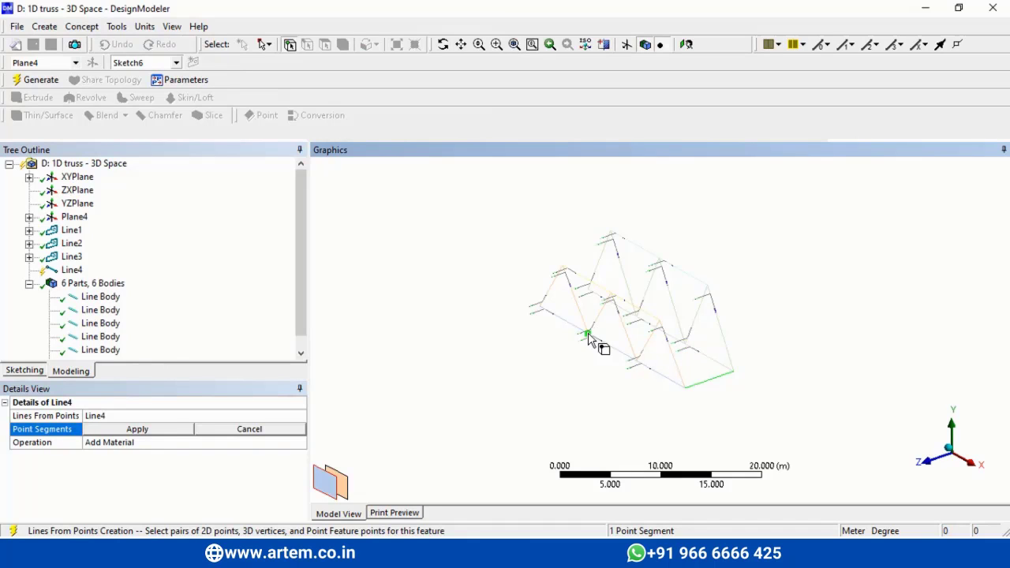
{"action": "left_click", "coordinate": [638, 317]}
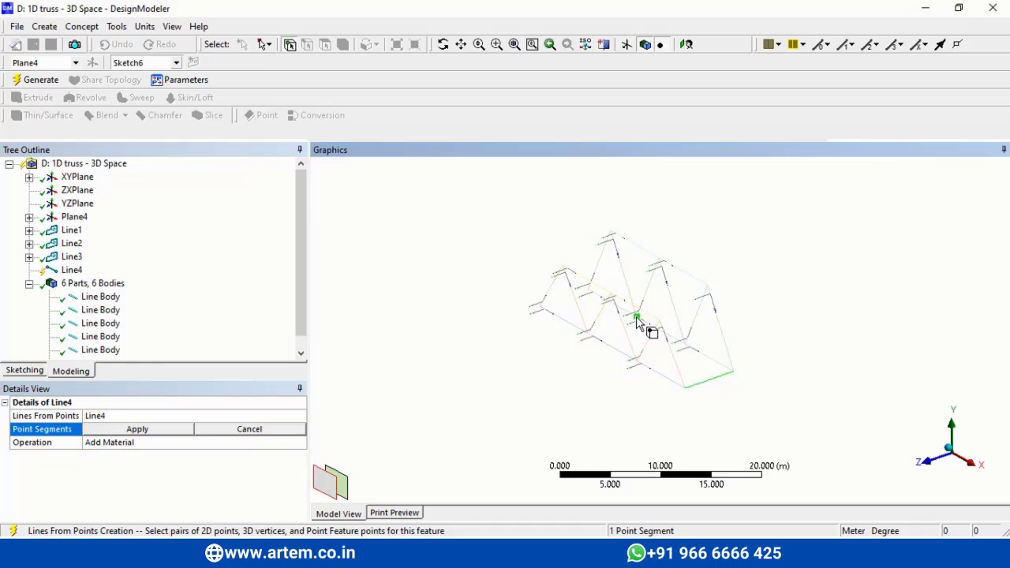
{"action": "left_click", "coordinate": [588, 335], "text": "ctrl"}
{"action": "left_click", "coordinate": [541, 307]}
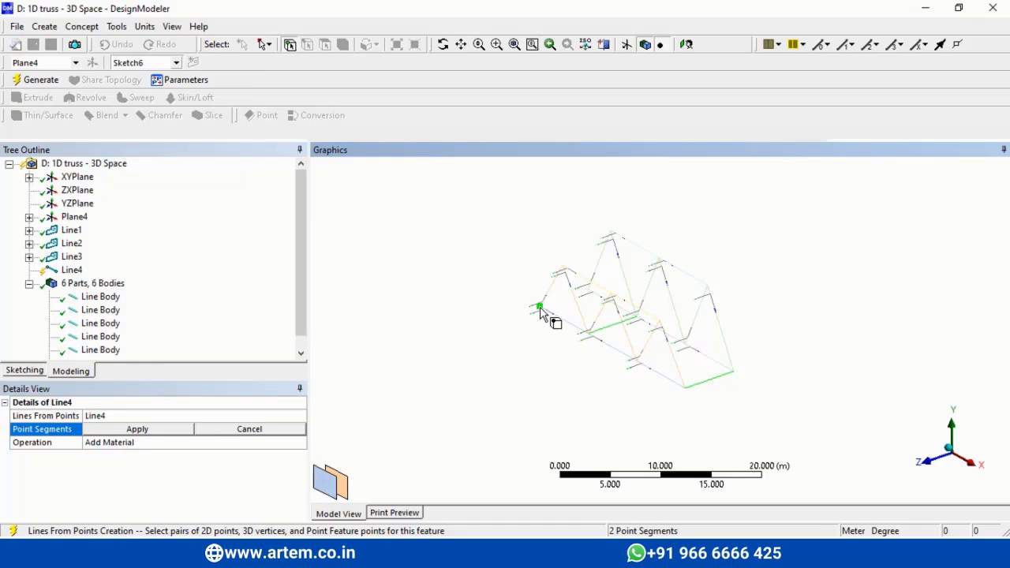
{"action": "left_click", "coordinate": [589, 292], "text": "ctrl"}
Step: Add three zigzag diagonals between the bottom chords and the cross member at the remaining pair of interior joints
{"action": "left_click", "coordinate": [540, 308]}
{"action": "left_click", "coordinate": [636, 319], "text": "ctrl"}
{"action": "left_click", "coordinate": [637, 319]}
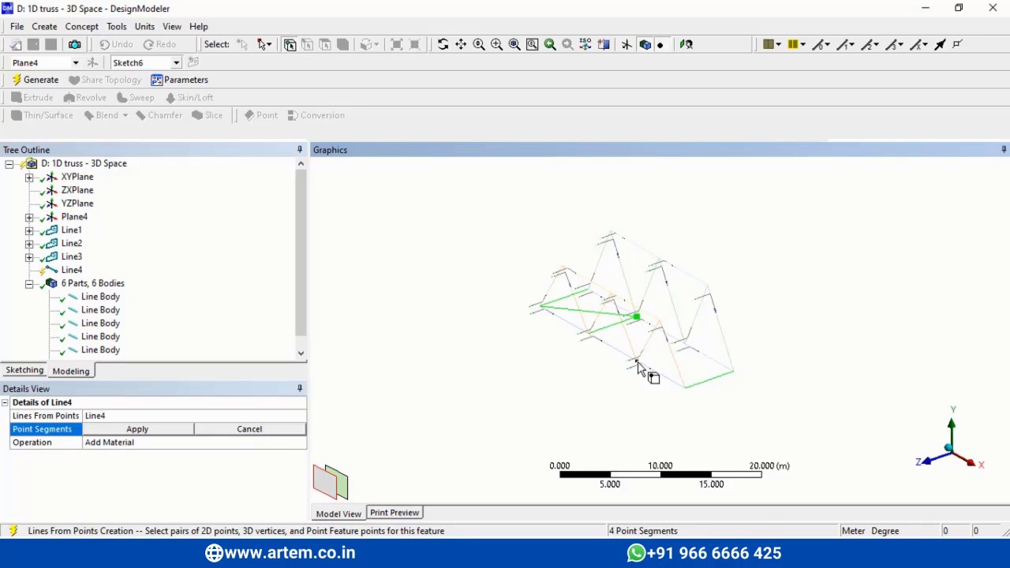
{"action": "left_click", "coordinate": [639, 364], "text": "ctrl"}
{"action": "left_click", "coordinate": [637, 363]}
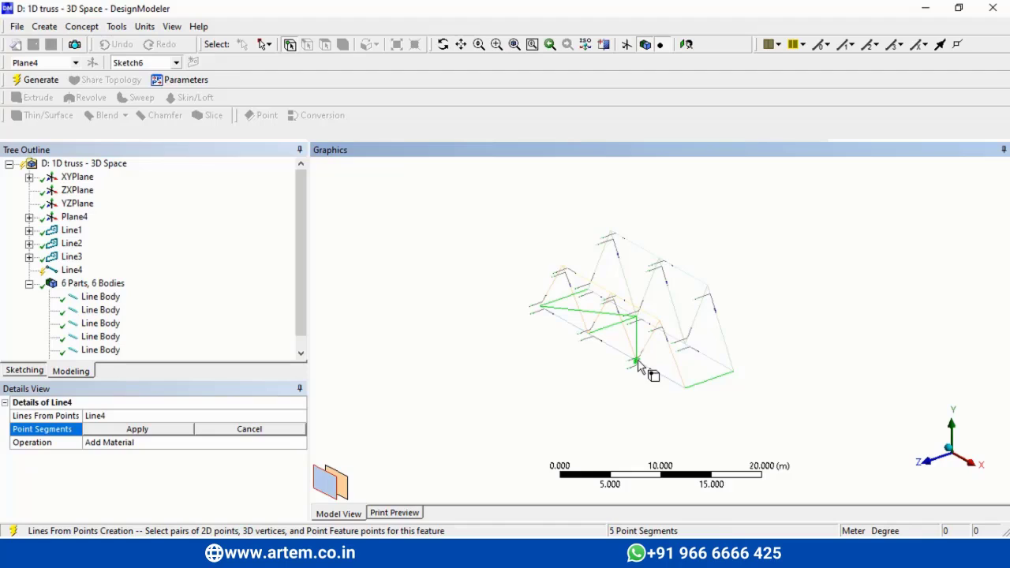
{"action": "left_click", "coordinate": [684, 346], "text": "ctrl"}
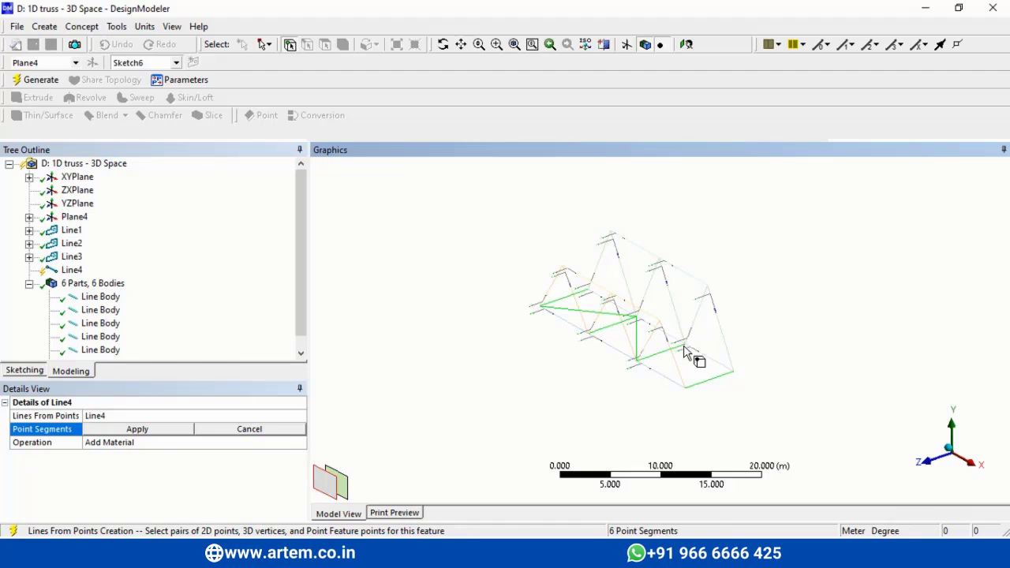
{"action": "left_click", "coordinate": [636, 364]}
{"action": "left_click", "coordinate": [733, 373], "text": "ctrl"}
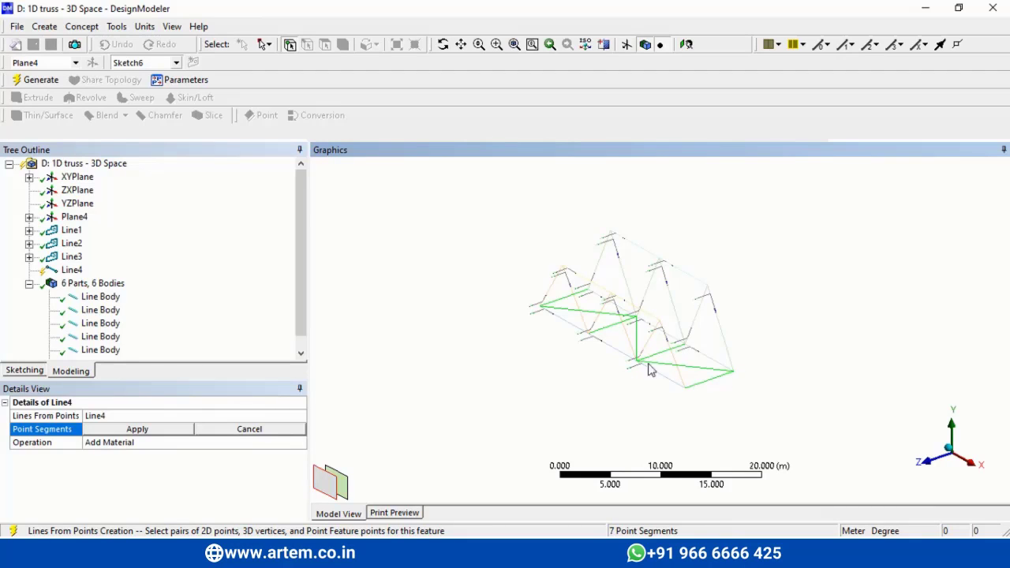
Step: Apply the seven bottom point segments, set the operation to Add Frozen, and generate the line body
{"action": "left_click", "coordinate": [163, 431]}
{"action": "left_click", "coordinate": [189, 446]}
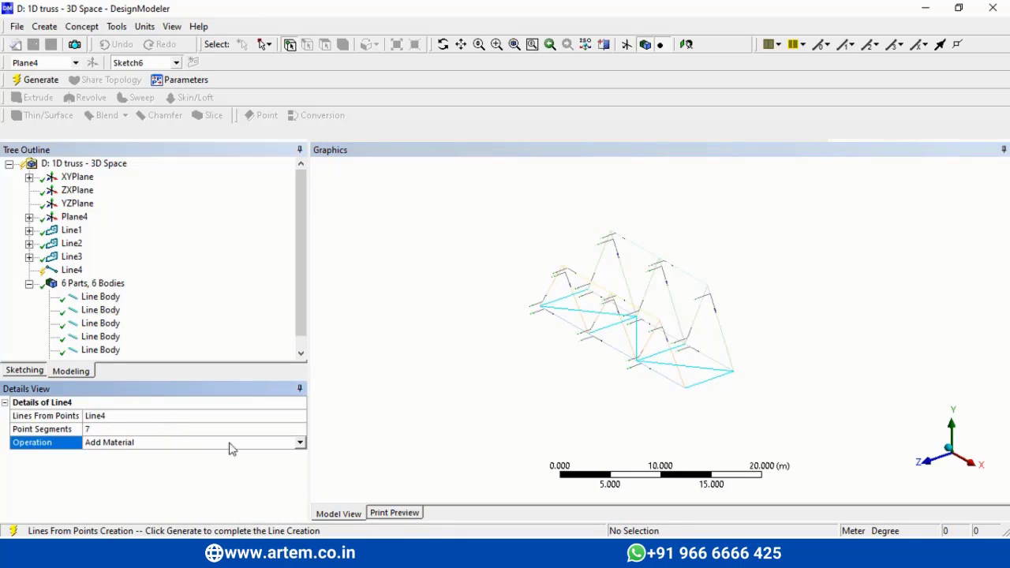
{"action": "left_click", "coordinate": [300, 444]}
{"action": "left_click", "coordinate": [174, 456]}
{"action": "left_click", "coordinate": [38, 80]}
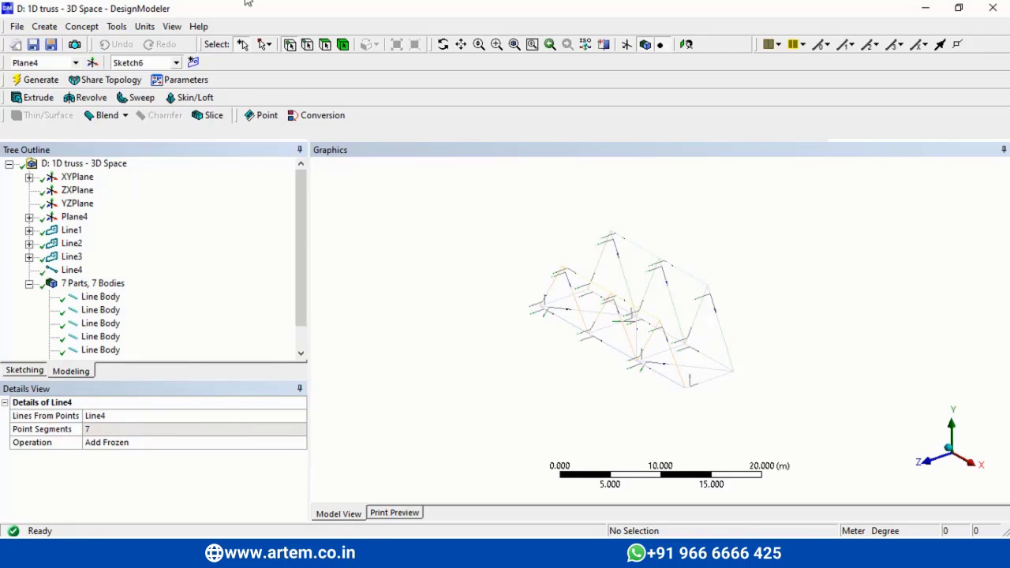
Step: Start another Lines From Points feature and join the three opposing pairs of top-chord joints with cross members
{"action": "left_click", "coordinate": [82, 26]}
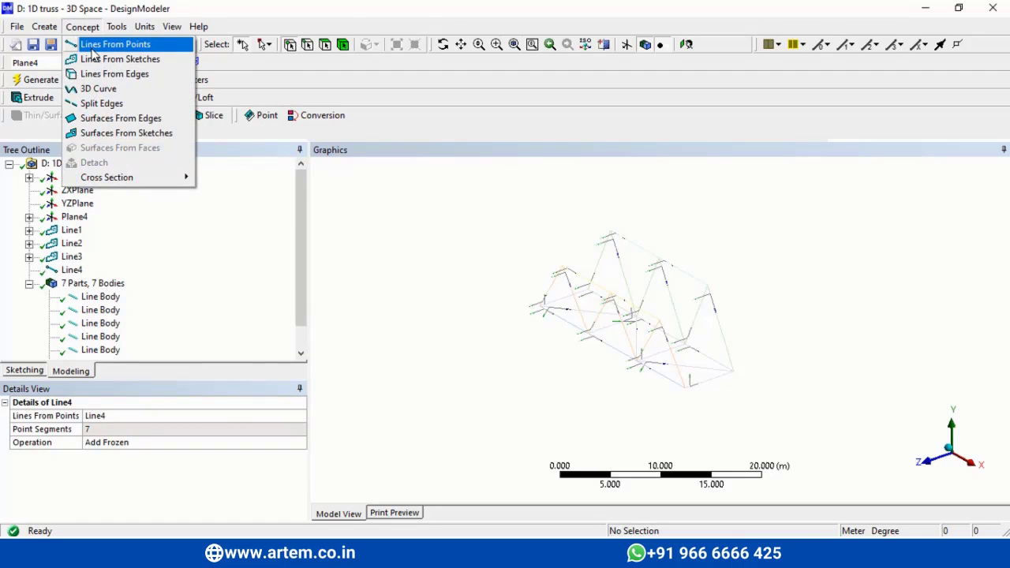
{"action": "left_click", "coordinate": [92, 47]}
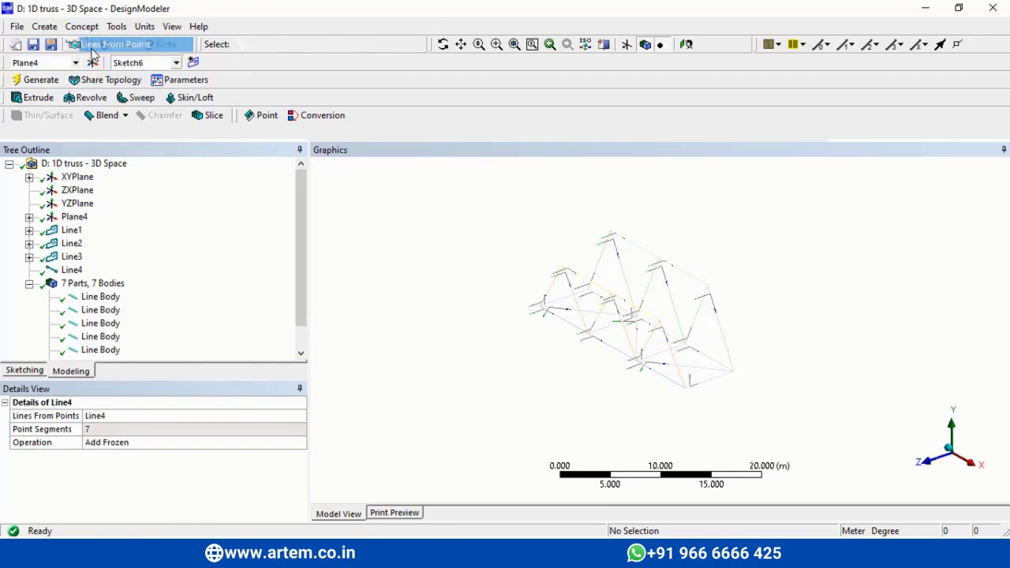
{"action": "left_click", "coordinate": [563, 269]}
{"action": "left_click", "coordinate": [613, 234]}
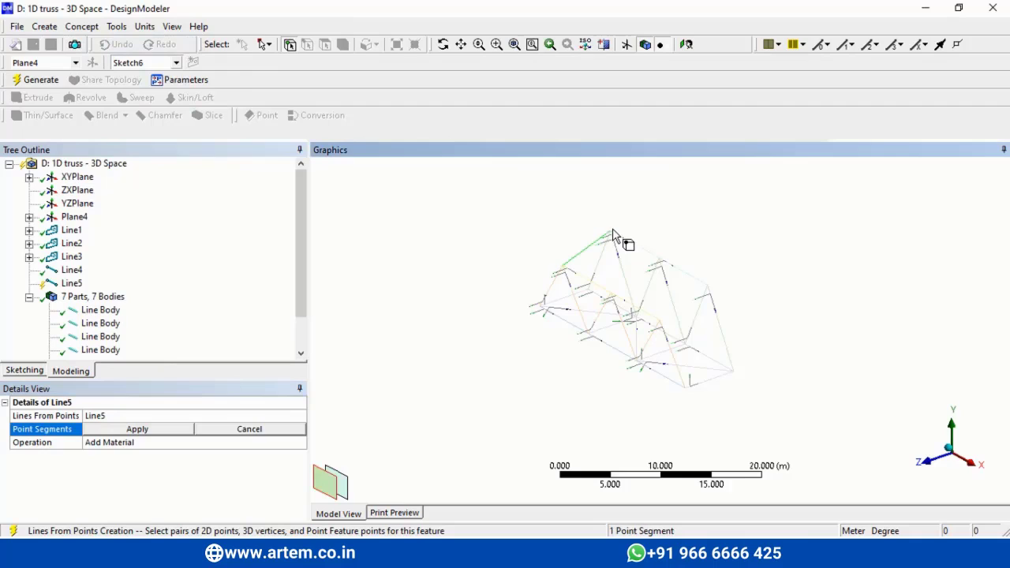
{"action": "left_click", "coordinate": [611, 293]}
{"action": "left_click", "coordinate": [663, 264]}
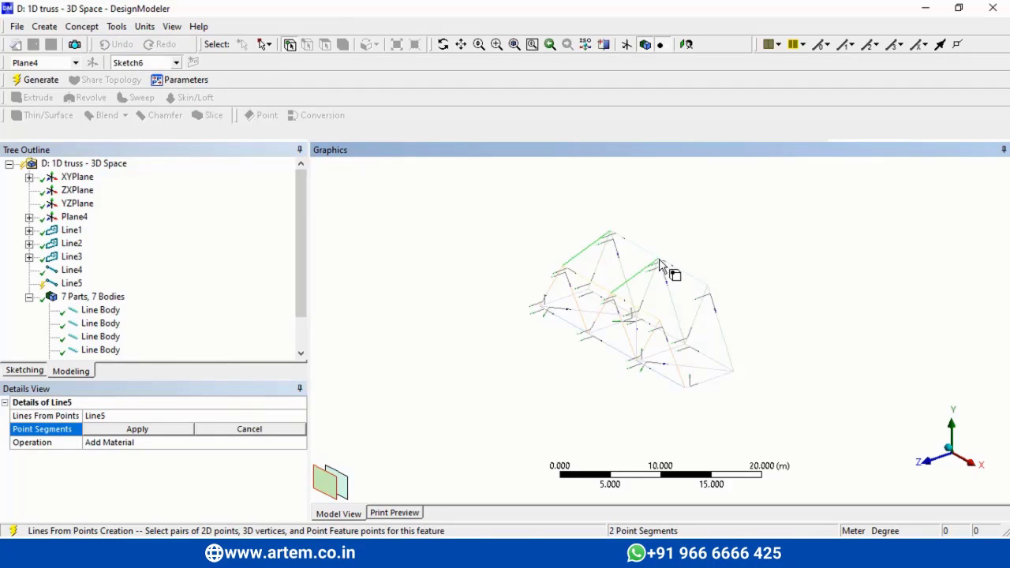
{"action": "left_click", "coordinate": [662, 323]}
{"action": "left_click", "coordinate": [710, 295]}
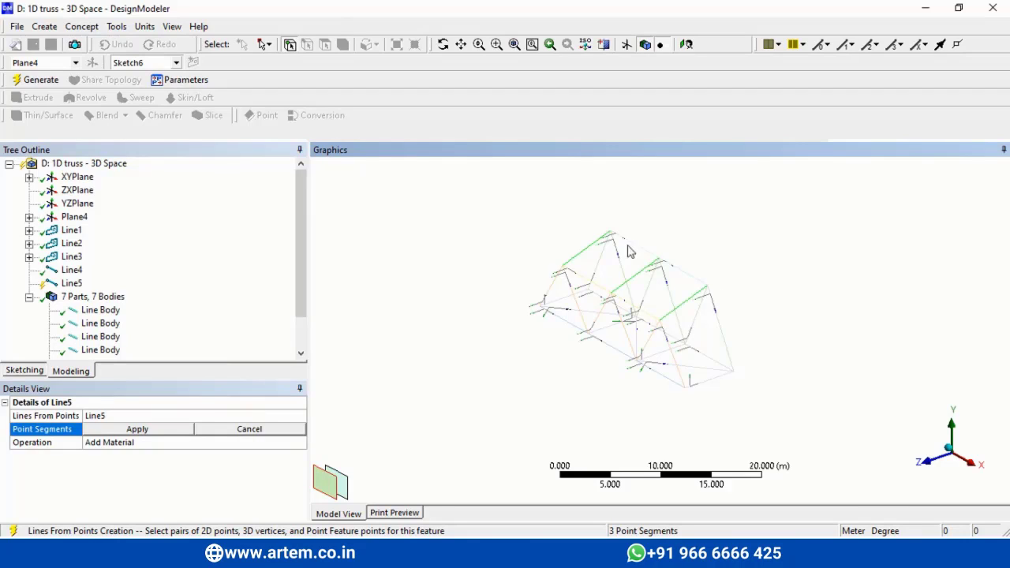
Step: Add two diagonals between the top chords through the rear middle joint, apply the segments, and set the operation to Add Frozen
{"action": "left_click", "coordinate": [564, 268]}
{"action": "left_click", "coordinate": [658, 259]}
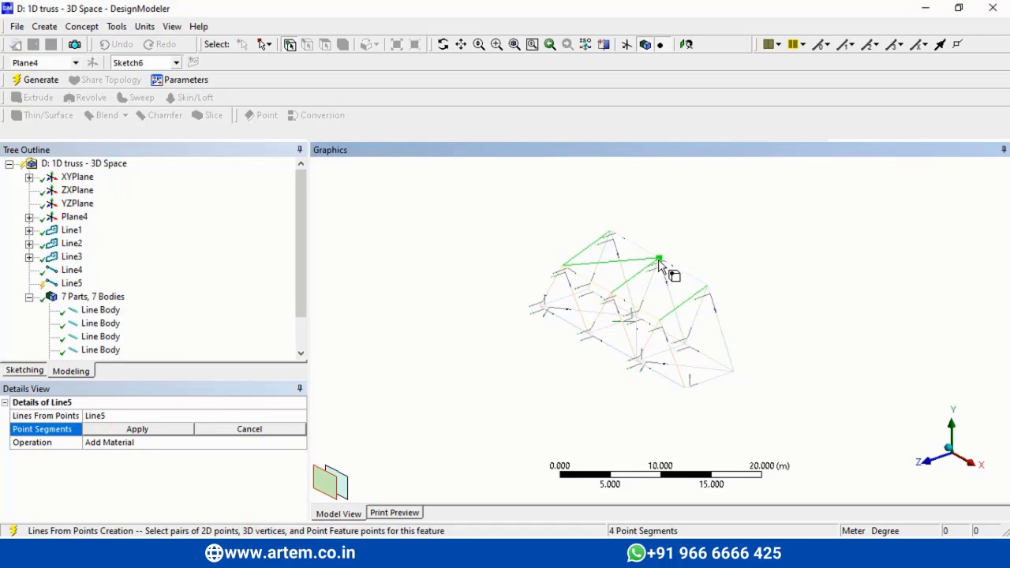
{"action": "left_click", "coordinate": [662, 322]}
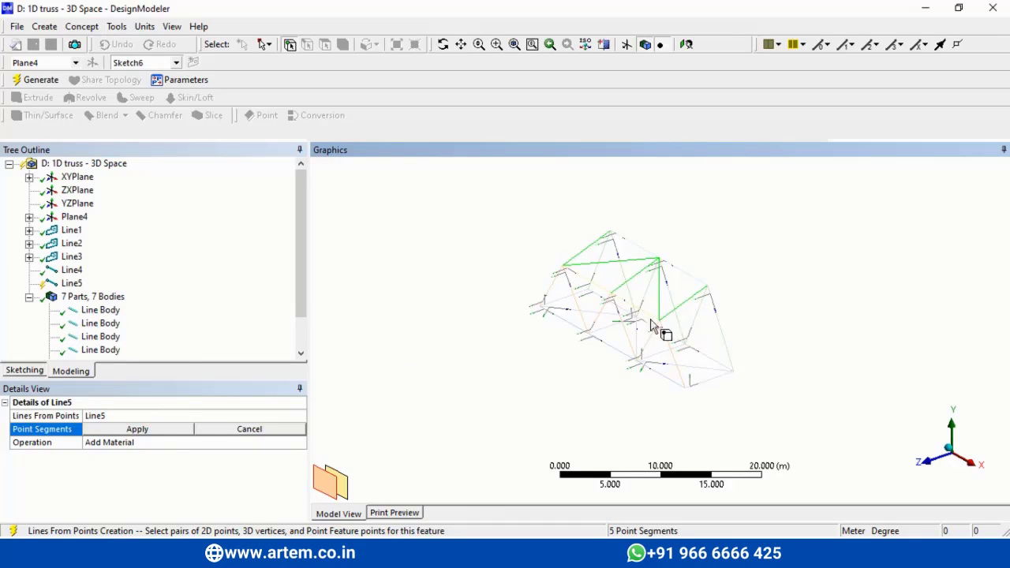
{"action": "left_click", "coordinate": [158, 430]}
{"action": "left_click", "coordinate": [210, 442]}
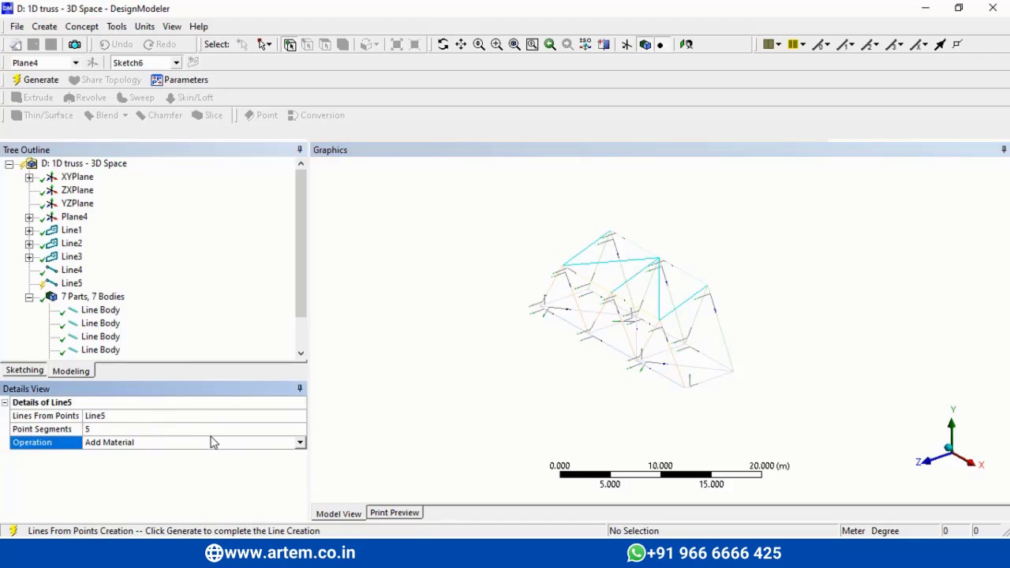
{"action": "left_click", "coordinate": [300, 443]}
{"action": "left_click", "coordinate": [163, 455]}
{"action": "left_click", "coordinate": [301, 333]}
{"action": "left_click", "coordinate": [93, 273]}
{"action": "left_click", "coordinate": [98, 285], "text": "ctrl"}
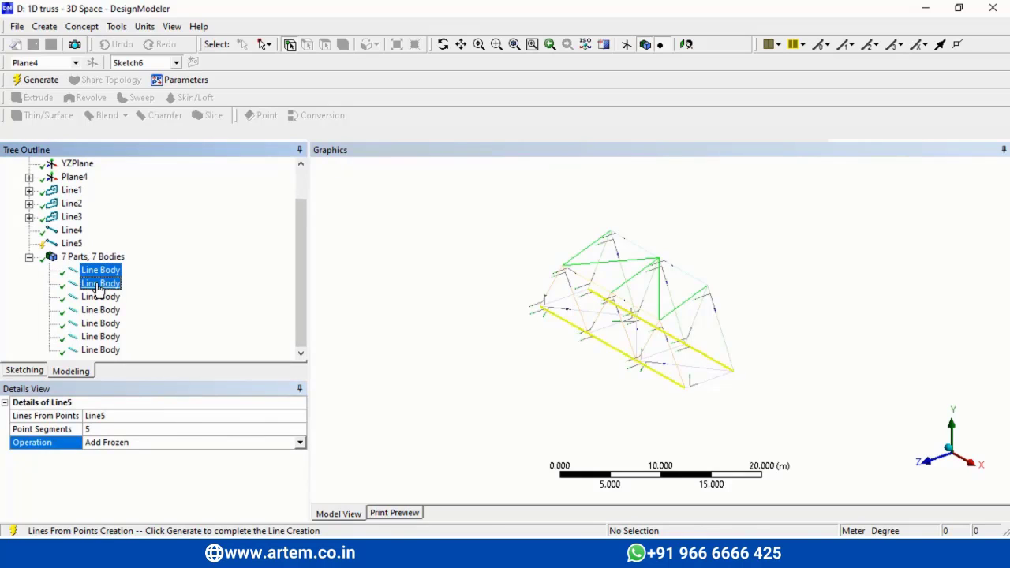
{"action": "left_click", "coordinate": [100, 338], "text": "ctrl"}
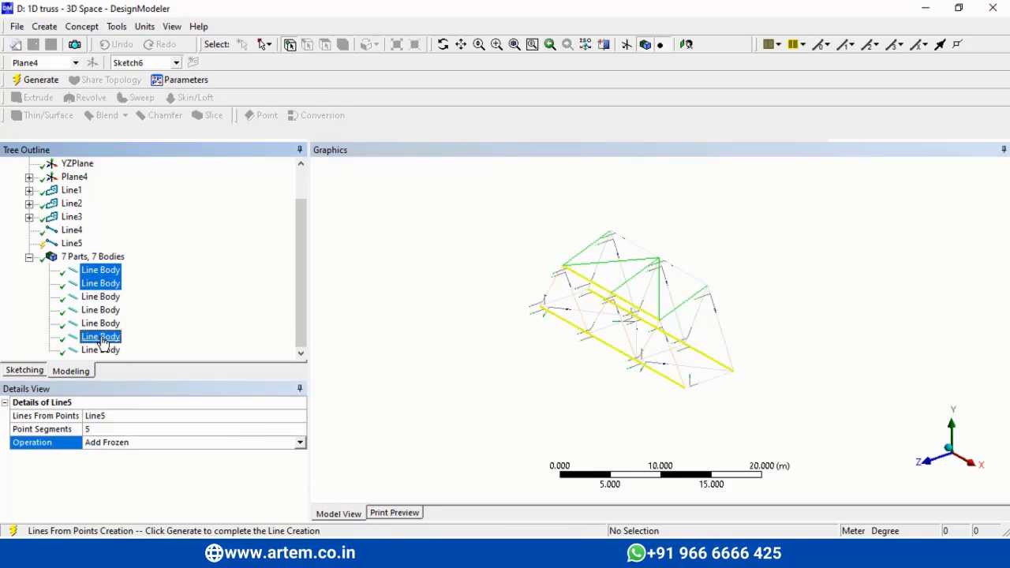
{"action": "left_click", "coordinate": [102, 339], "text": "ctrl"}
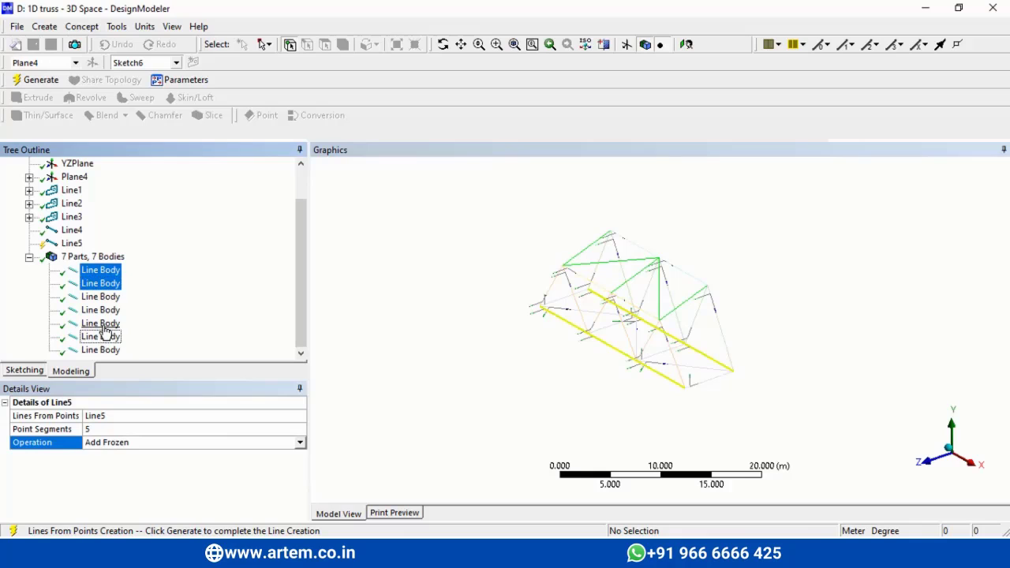
Step: Generate the top bracing line body, and select the two bottom chord bodies together with the bottom bracing body
{"action": "left_click", "coordinate": [34, 79]}
{"action": "left_click", "coordinate": [100, 270]}
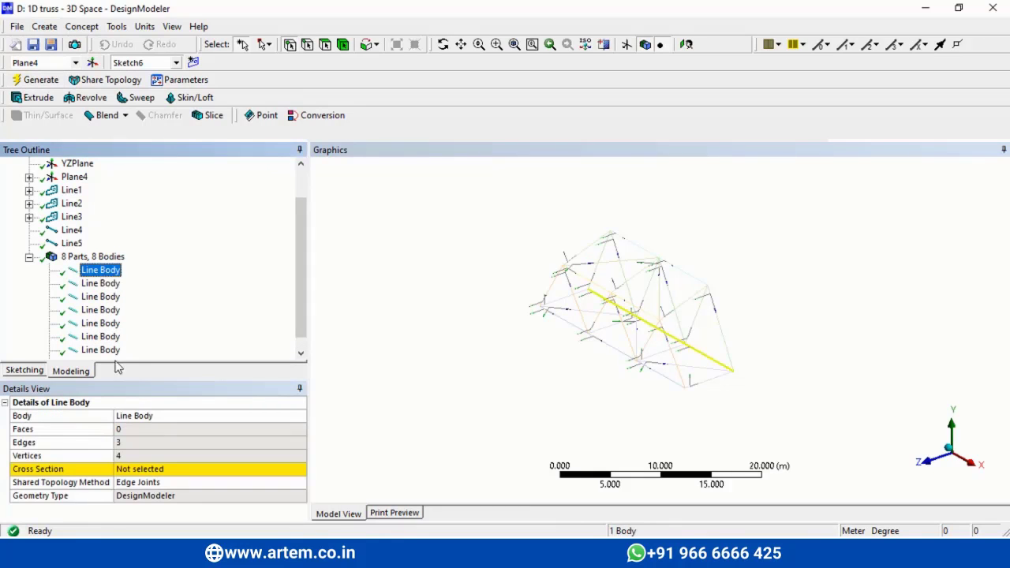
{"action": "left_click", "coordinate": [104, 283], "text": "ctrl"}
{"action": "left_click", "coordinate": [109, 352], "text": "ctrl"}
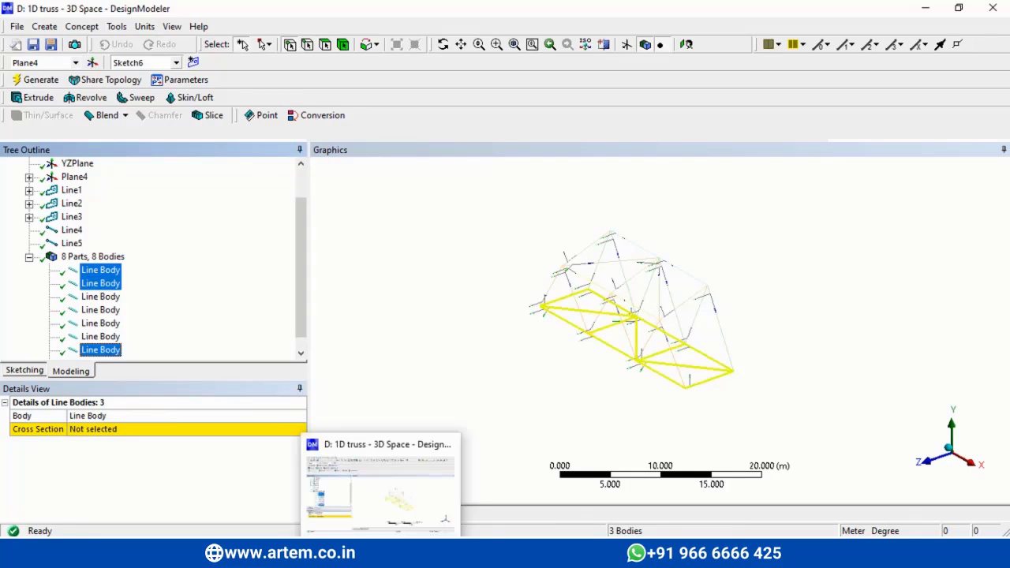
Step: View the annotated truss drawing in Snipping Tool to compare its strongest, medium and lightest section groups with the model
{"action": "mouse_move", "coordinate": [344, 553]}
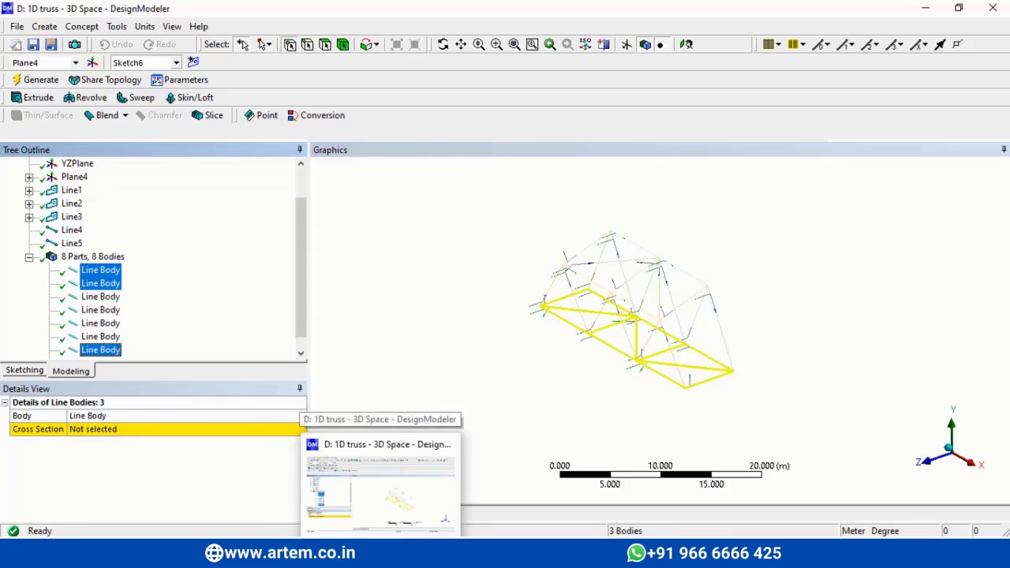
{"action": "left_click", "coordinate": [345, 552]}
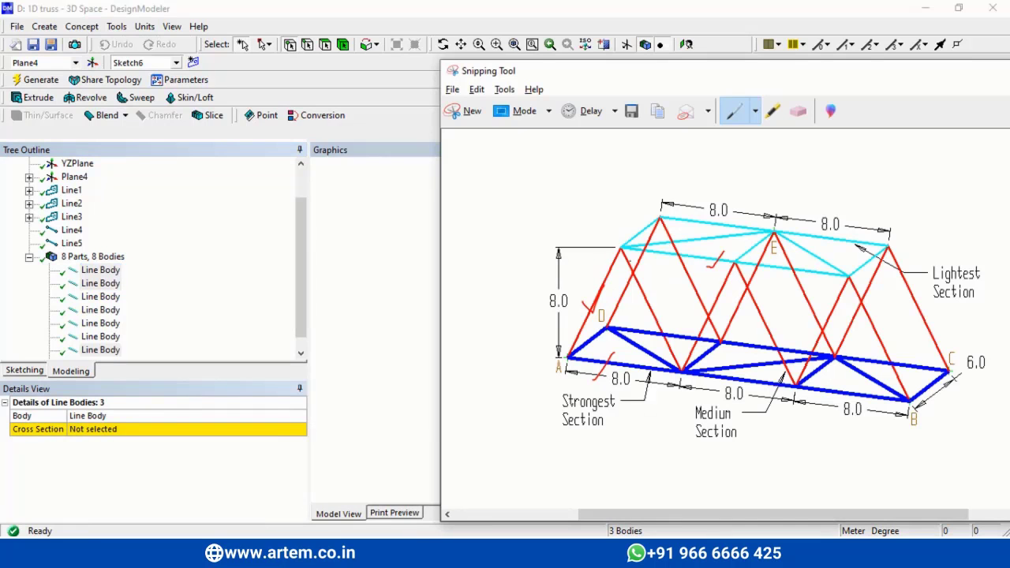
{"action": "left_click", "coordinate": [344, 553]}
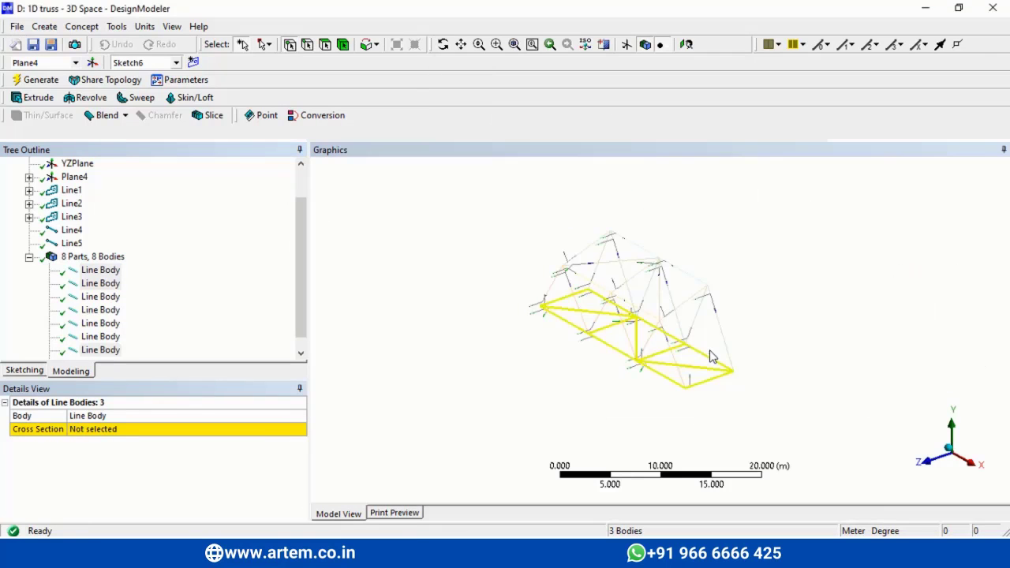
Step: Highlight the inclined web bodies, and select the top chord bodies with the top bracing body to examine both member groups
{"action": "left_click", "coordinate": [112, 300]}
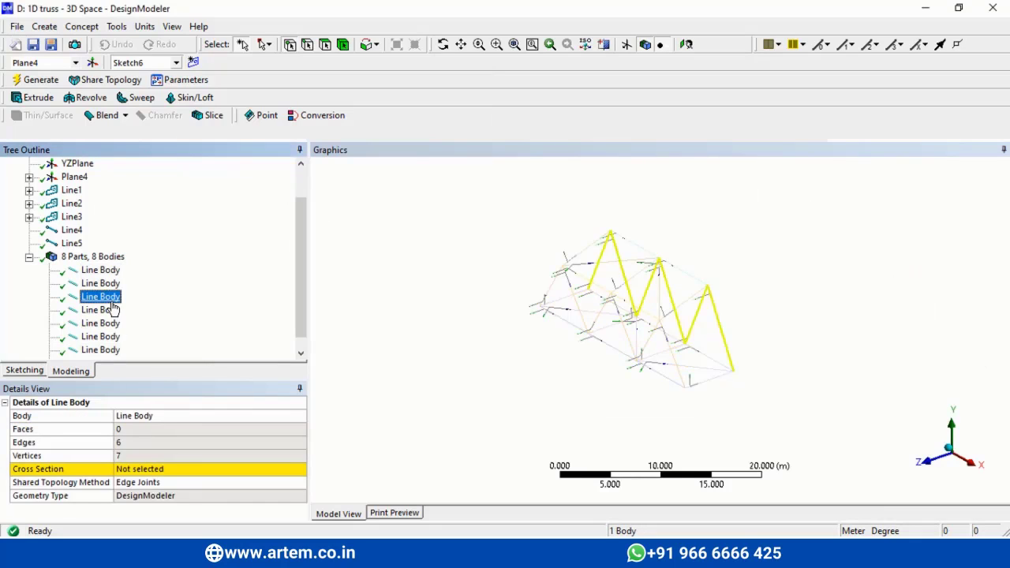
{"action": "left_click", "coordinate": [112, 310], "text": "ctrl"}
{"action": "left_click", "coordinate": [109, 324]}
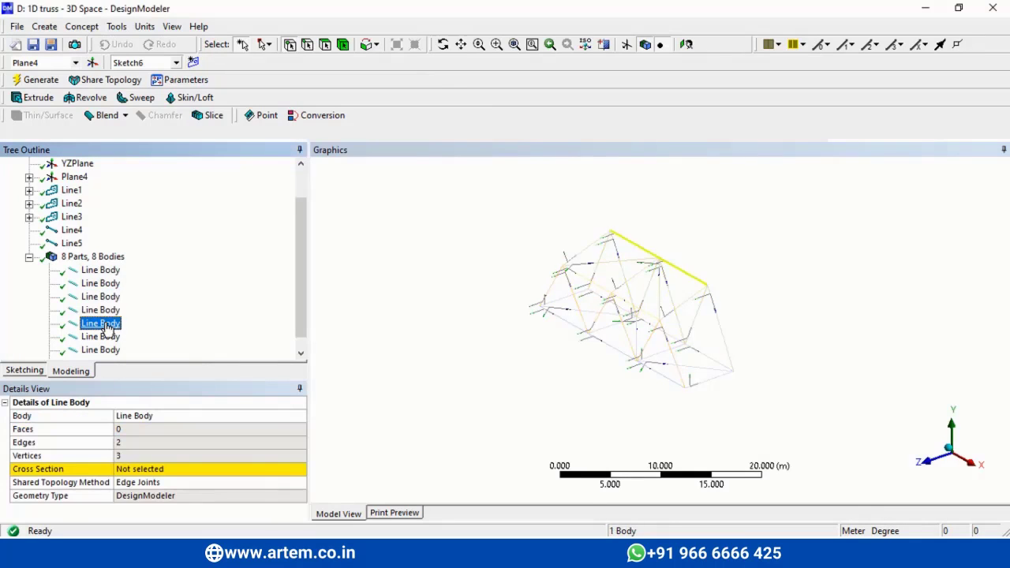
{"action": "left_click", "coordinate": [105, 337], "text": "ctrl"}
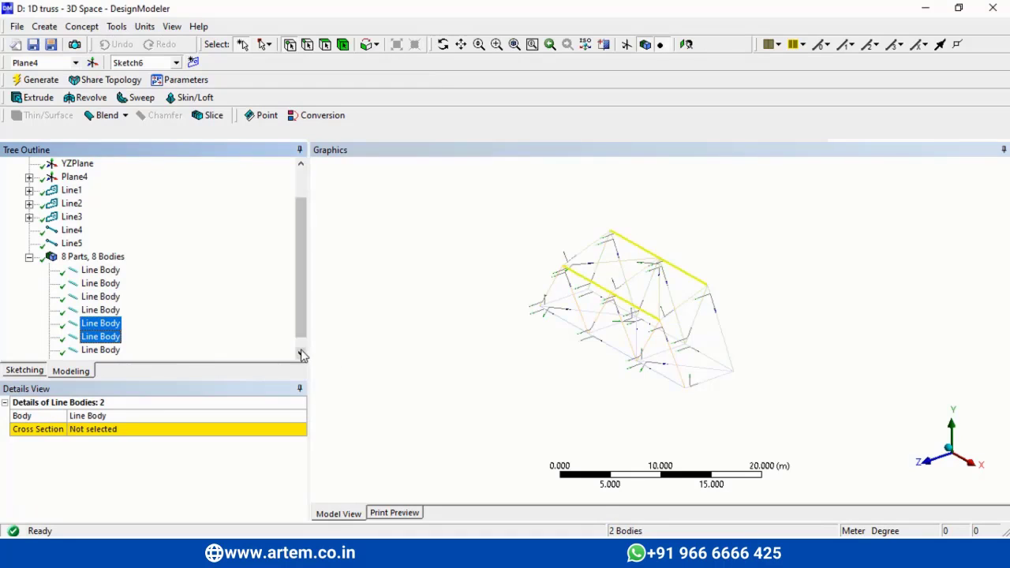
{"action": "left_click", "coordinate": [301, 354]}
{"action": "left_click", "coordinate": [107, 351], "text": "ctrl"}
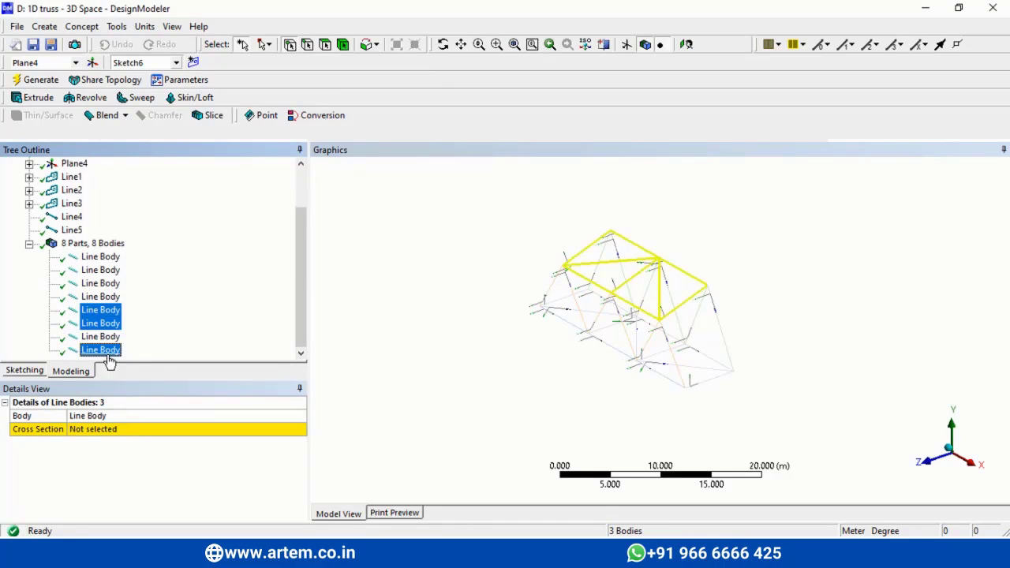
Step: Create a rectangular cross section for the strongest members with B and H both set to 0.02 m
{"action": "left_click", "coordinate": [82, 26]}
{"action": "mouse_move", "coordinate": [136, 180]}
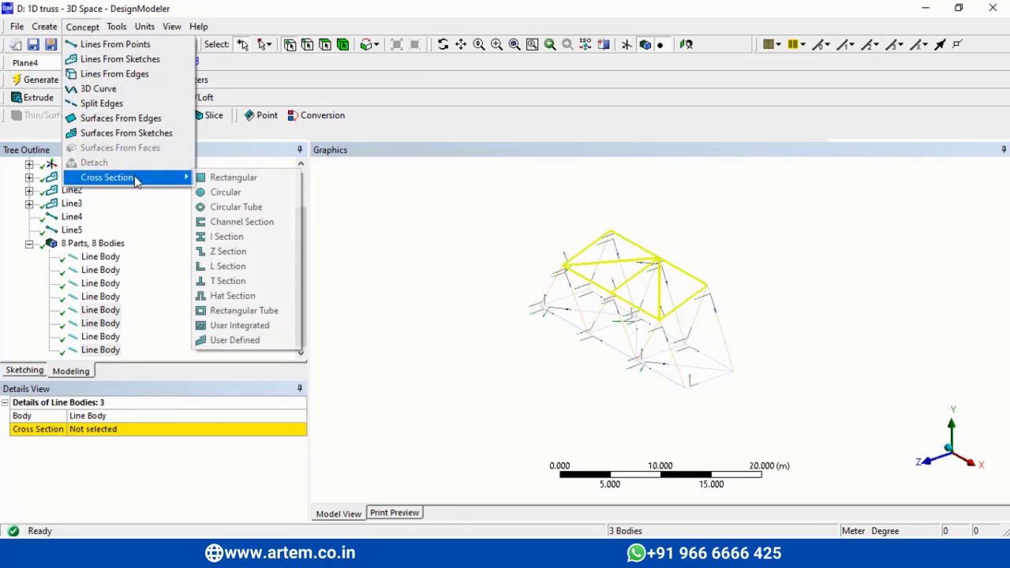
{"action": "left_click", "coordinate": [237, 180]}
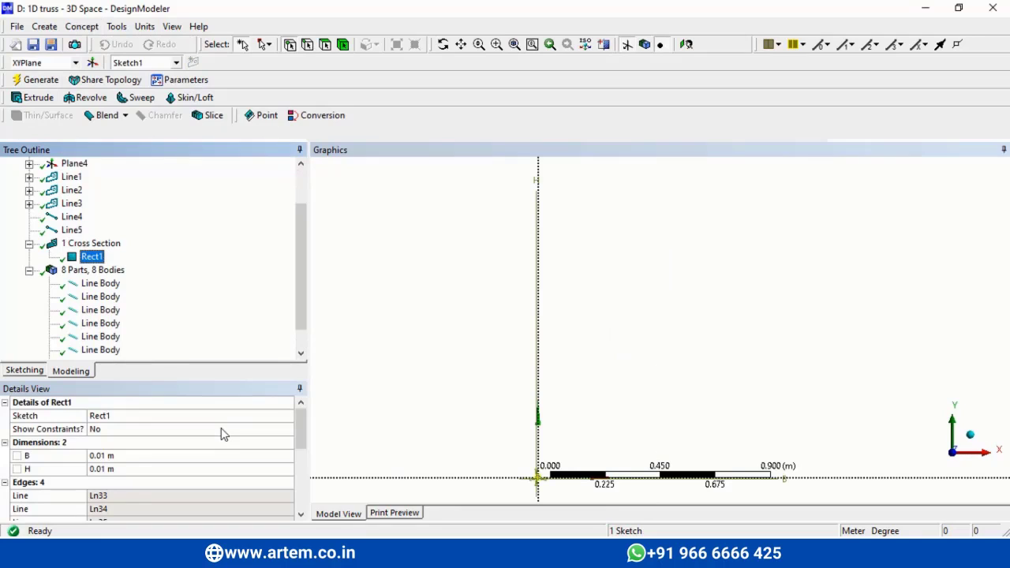
{"action": "left_click", "coordinate": [148, 456]}
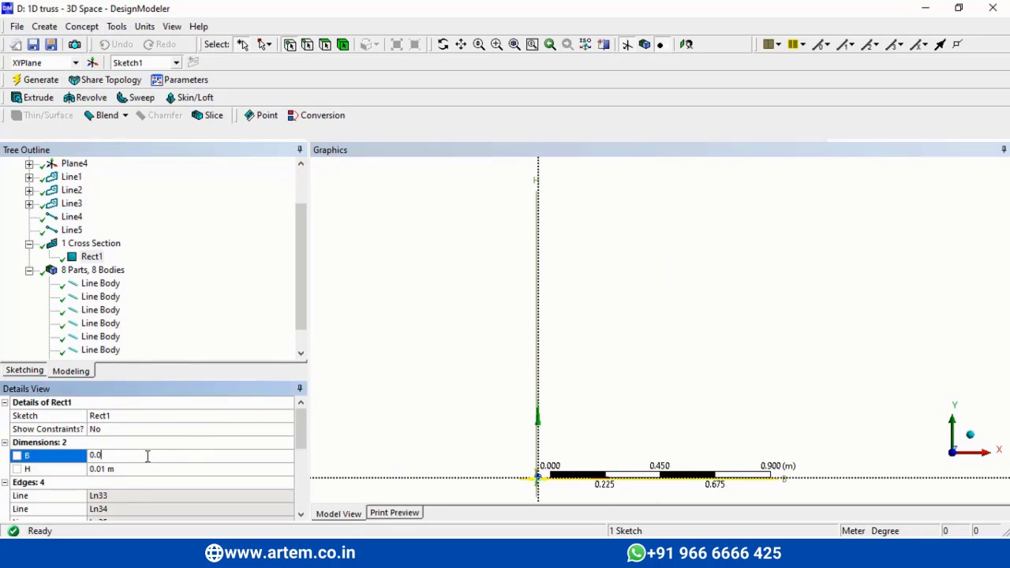
{"action": "left_click", "coordinate": [141, 472]}
{"action": "left_click", "coordinate": [140, 469]}
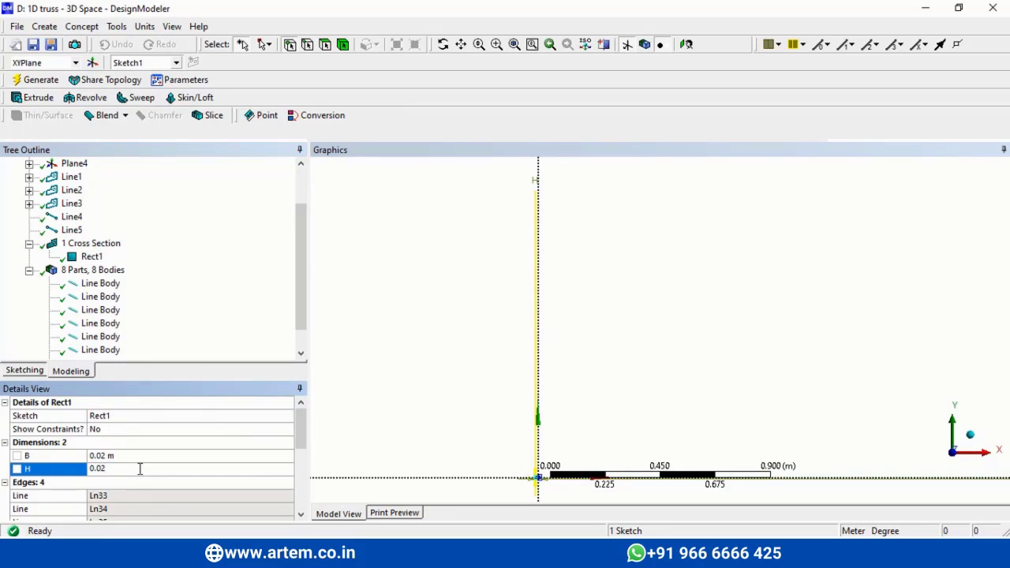
{"action": "key", "text": "Return"}
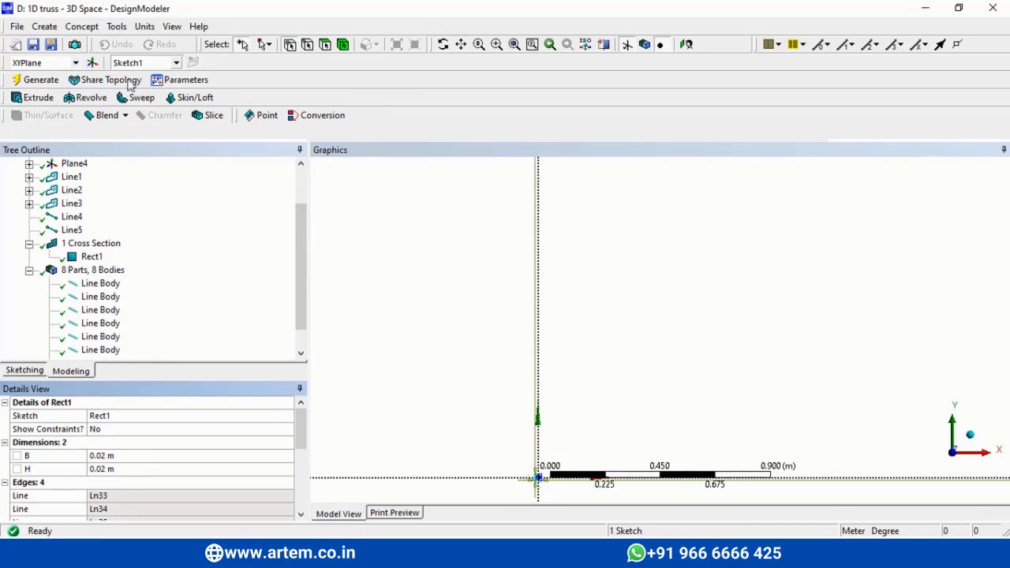
Step: Create a second rectangular cross section with B and H of 0.015 m, and add a third one at the default 0.01 m dimensions
{"action": "left_click", "coordinate": [95, 31]}
{"action": "left_click", "coordinate": [118, 11]}
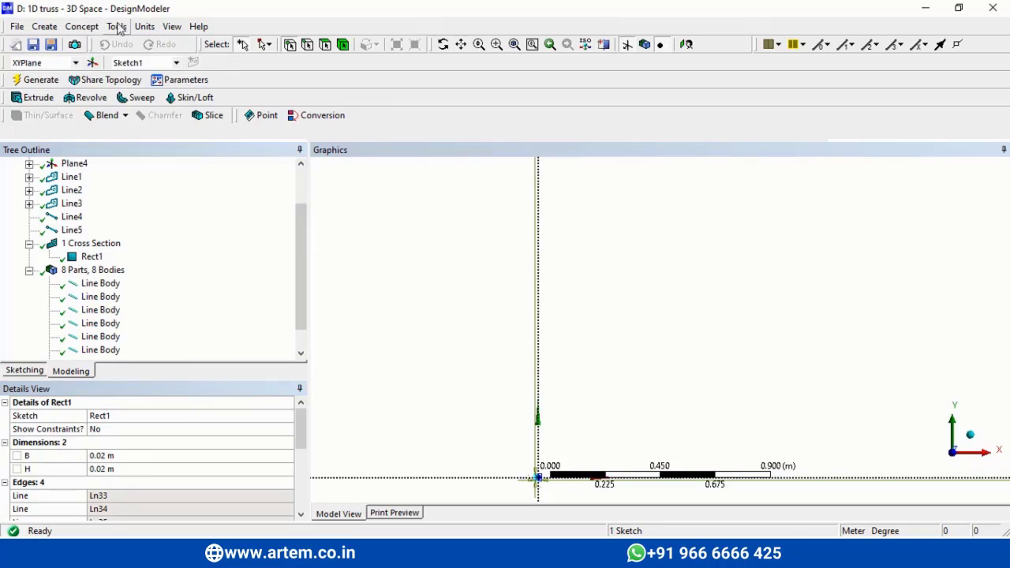
{"action": "left_click", "coordinate": [82, 26]}
{"action": "mouse_move", "coordinate": [146, 184]}
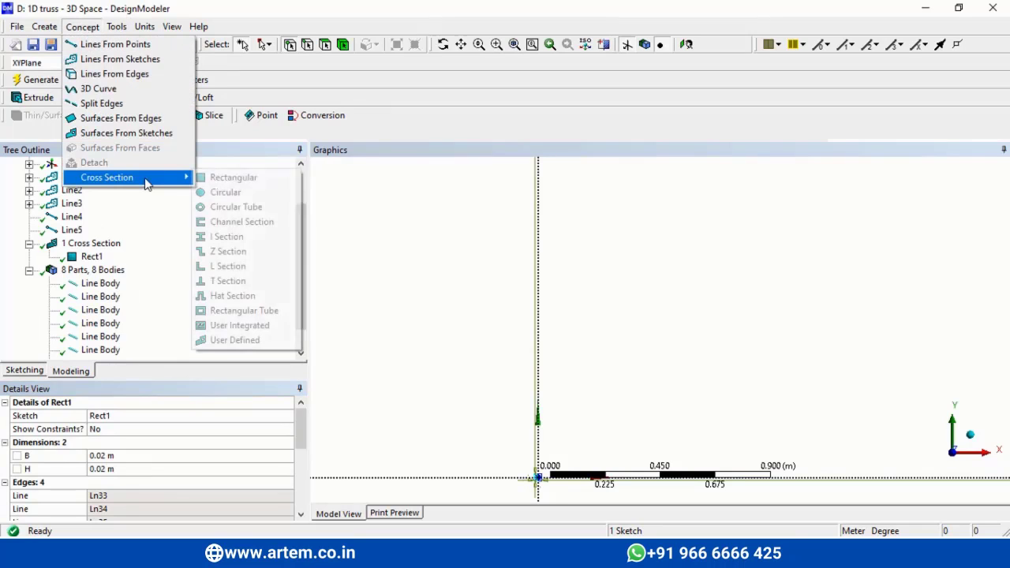
{"action": "left_click", "coordinate": [221, 177]}
{"action": "left_click", "coordinate": [139, 457]}
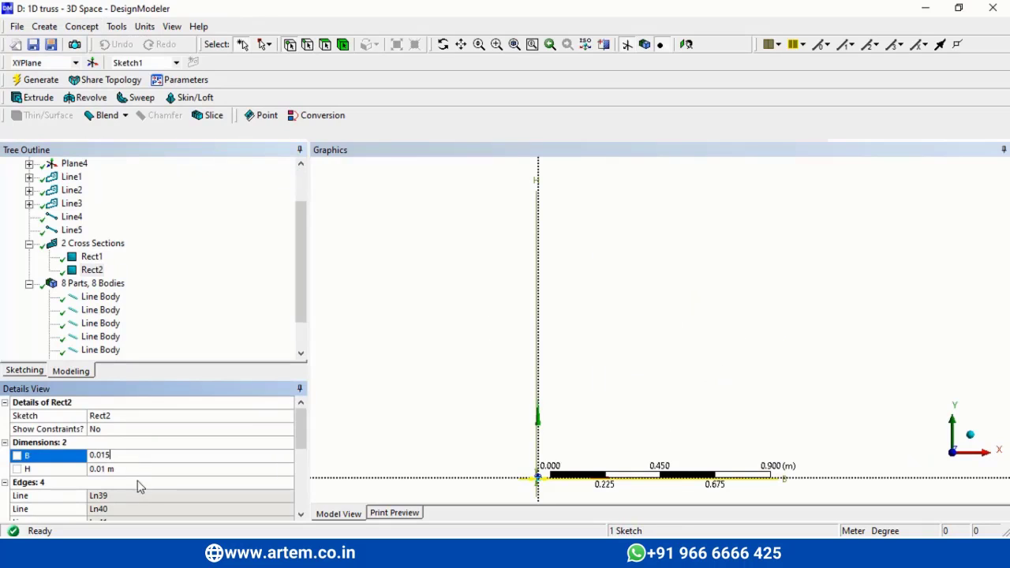
{"action": "type", "text": "0.015"}
{"action": "key", "text": "Return"}
{"action": "left_click", "coordinate": [139, 471]}
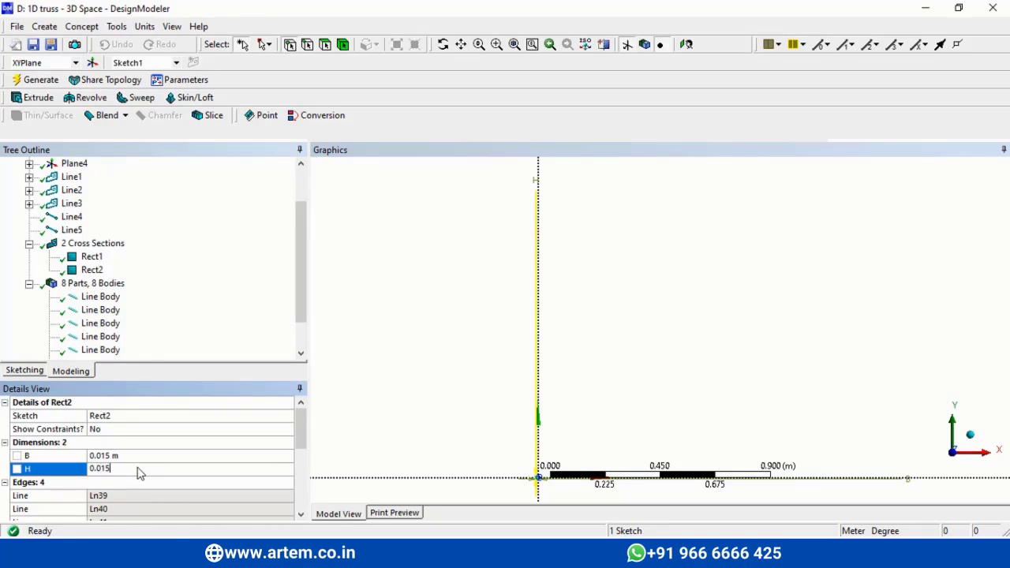
{"action": "key", "text": "Return"}
{"action": "left_click", "coordinate": [82, 27]}
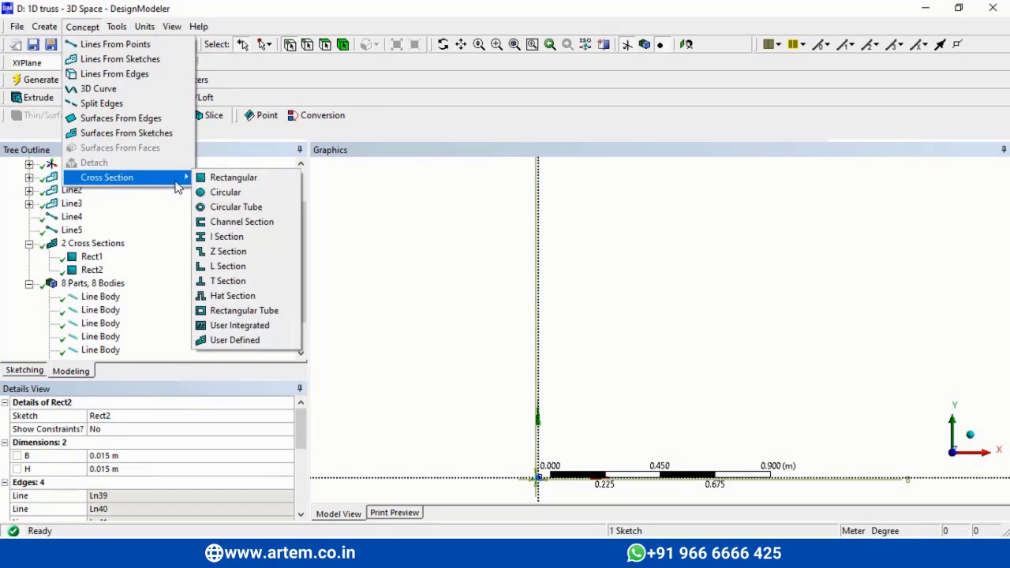
{"action": "left_click", "coordinate": [199, 182]}
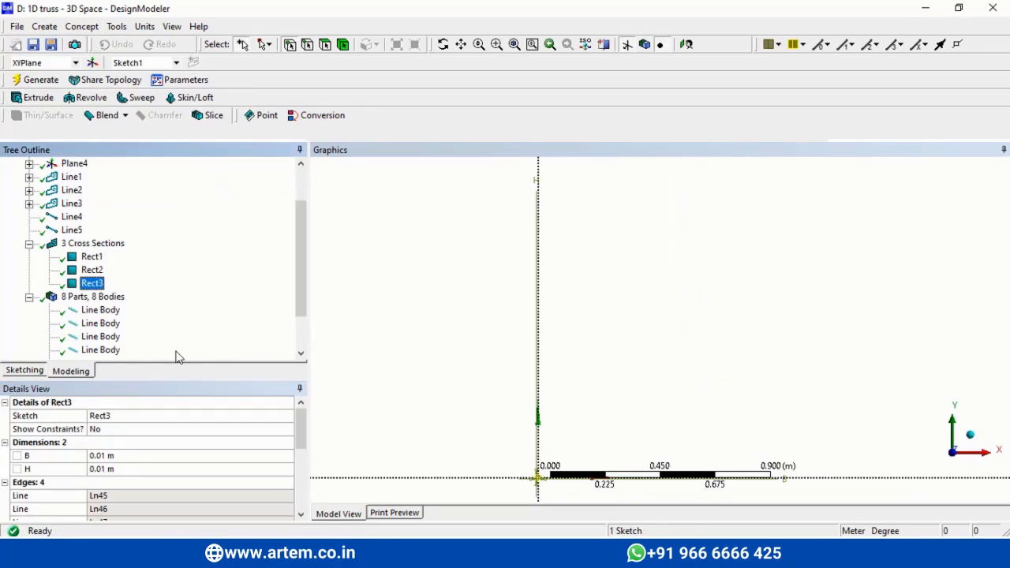
Step: Assign cross section Rect1 to the two bottom chord bodies and the bottom bracing body
{"action": "left_click", "coordinate": [301, 344]}
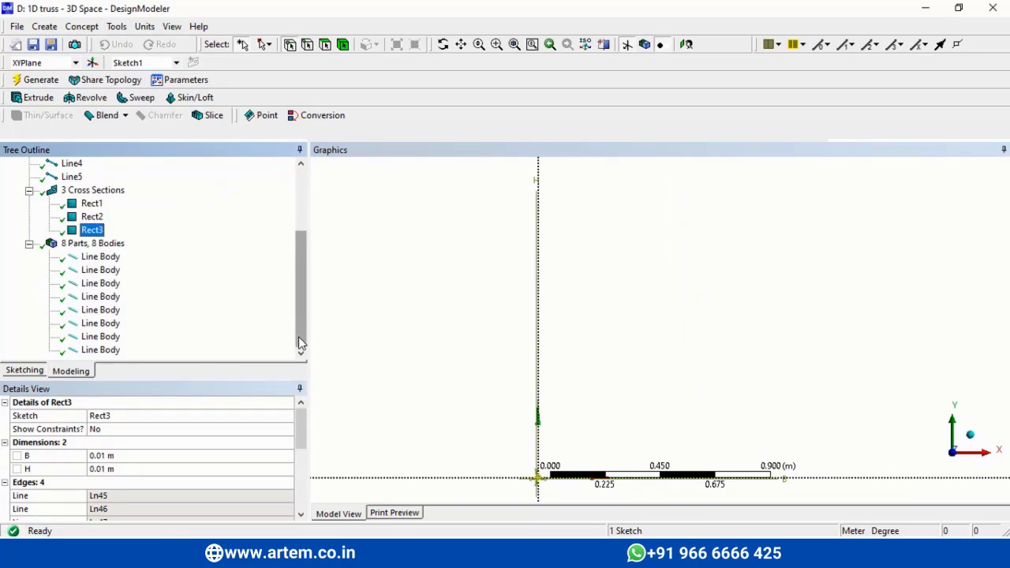
{"action": "left_click", "coordinate": [101, 258]}
{"action": "left_click", "coordinate": [101, 270], "text": "ctrl"}
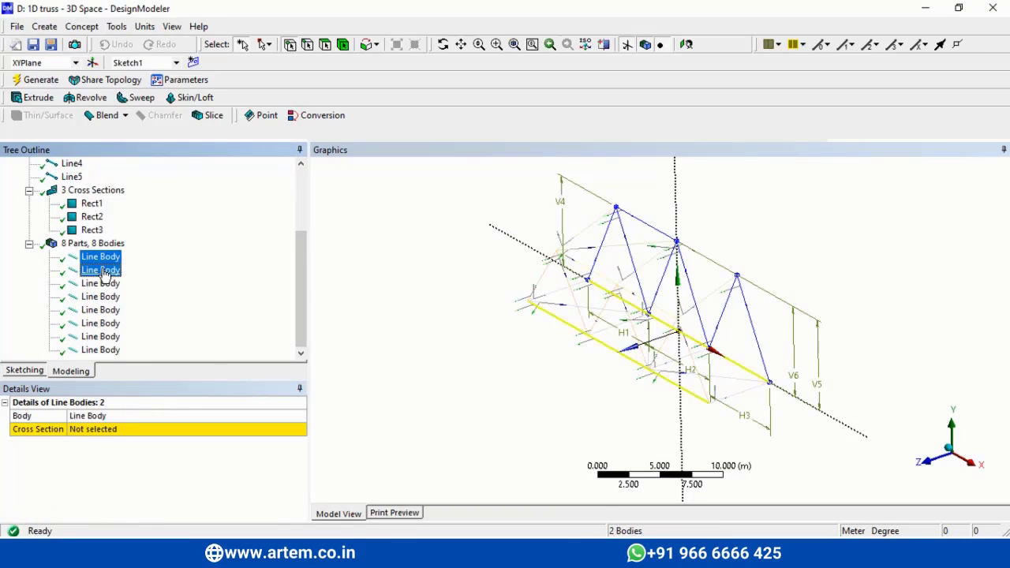
{"action": "left_click", "coordinate": [100, 338], "text": "ctrl"}
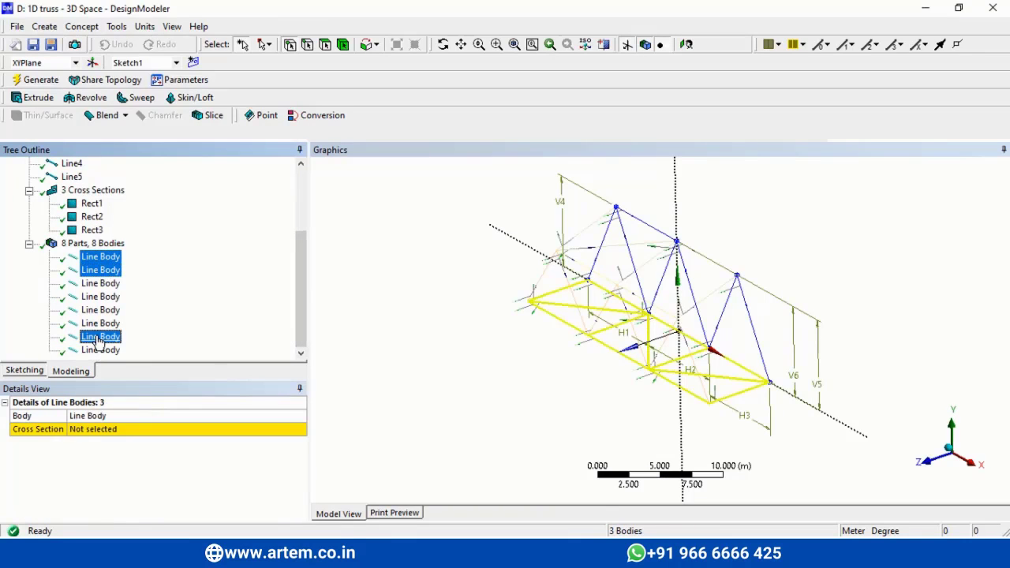
{"action": "left_click", "coordinate": [163, 434]}
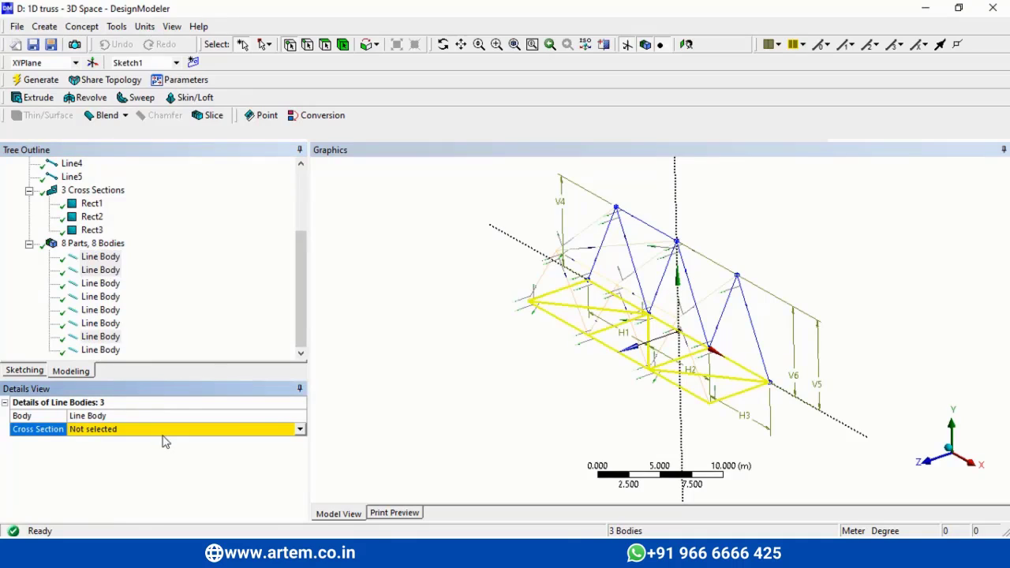
{"action": "left_click", "coordinate": [303, 430]}
{"action": "left_click", "coordinate": [115, 455]}
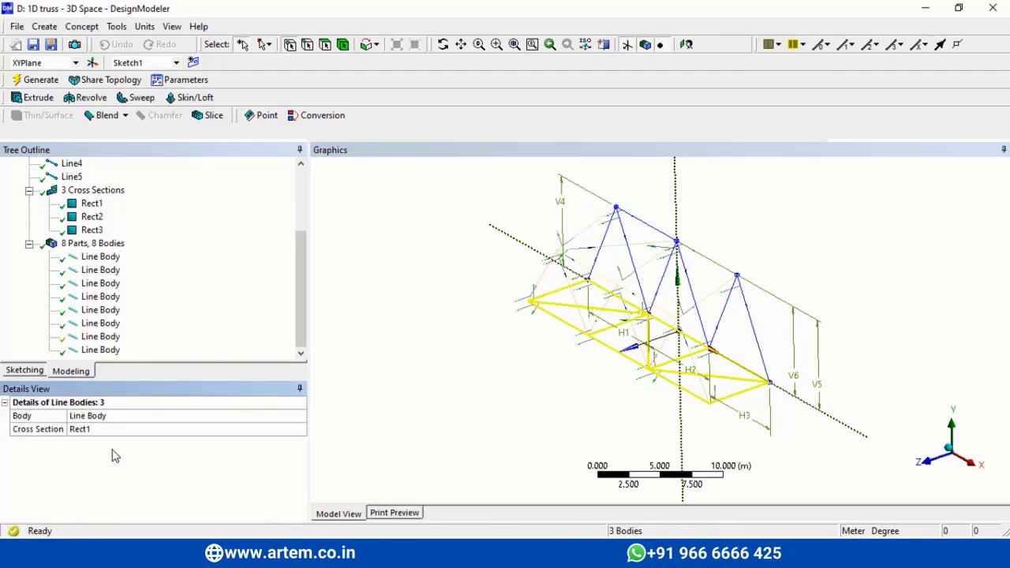
Step: Assign cross section Rect2 to the two inclined web line bodies
{"action": "left_click", "coordinate": [101, 283]}
{"action": "left_click", "coordinate": [106, 297], "text": "ctrl"}
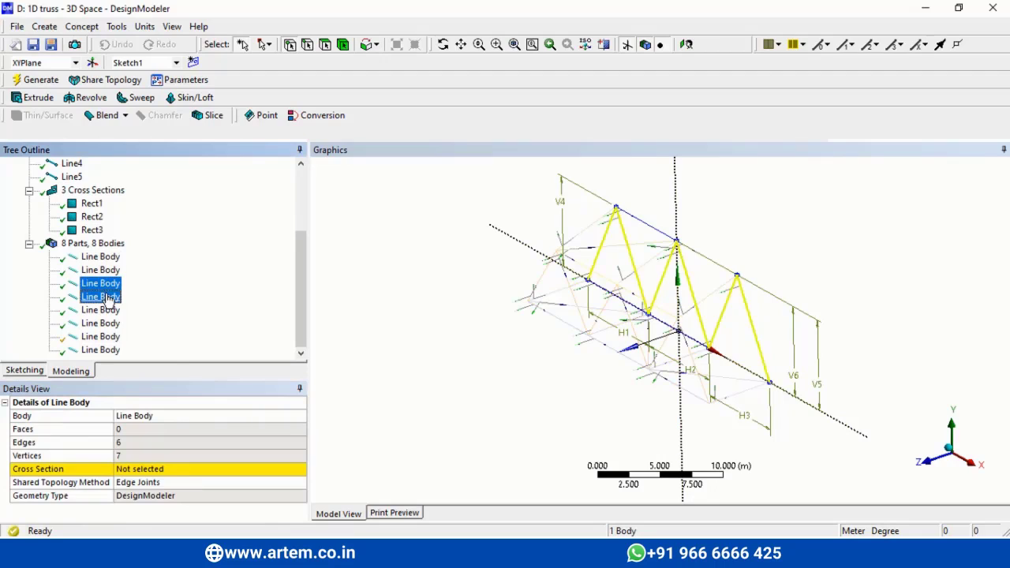
{"action": "left_click", "coordinate": [266, 431]}
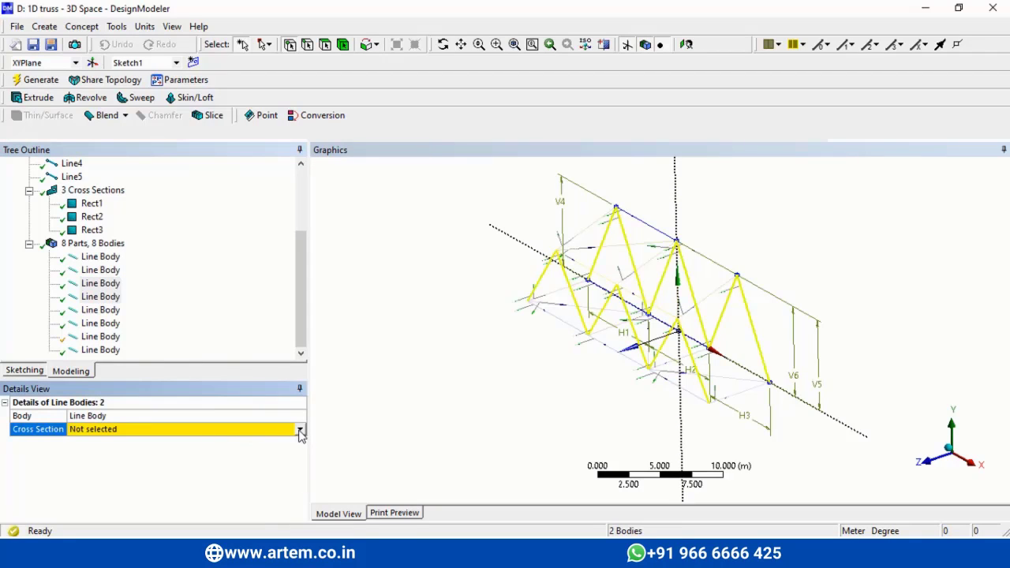
{"action": "left_click", "coordinate": [300, 430]}
{"action": "left_click", "coordinate": [87, 463]}
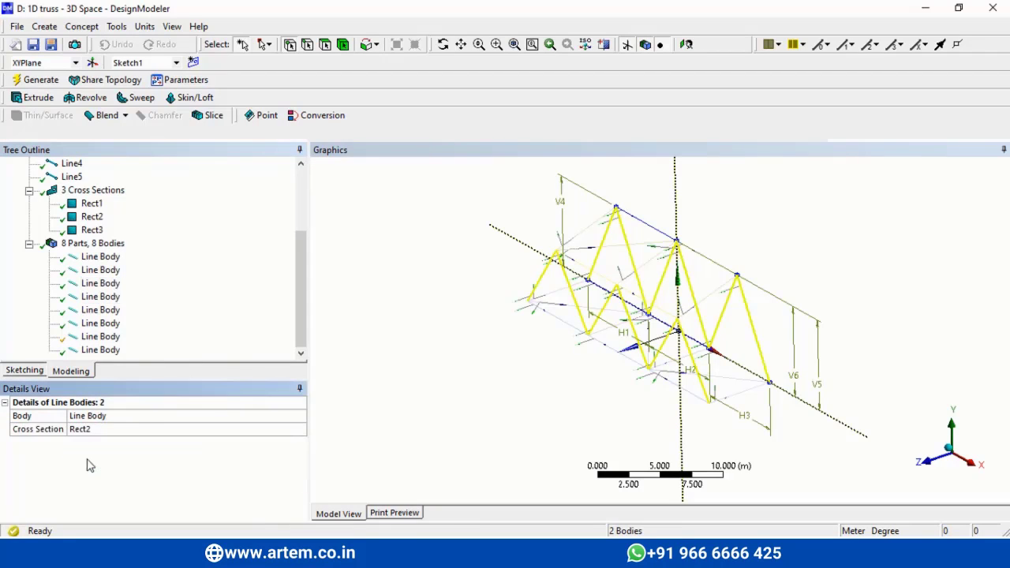
Step: Assign cross section Rect3 to the two top chord bodies and the top bracing body
{"action": "left_click", "coordinate": [101, 310]}
{"action": "left_click", "coordinate": [106, 324], "text": "ctrl"}
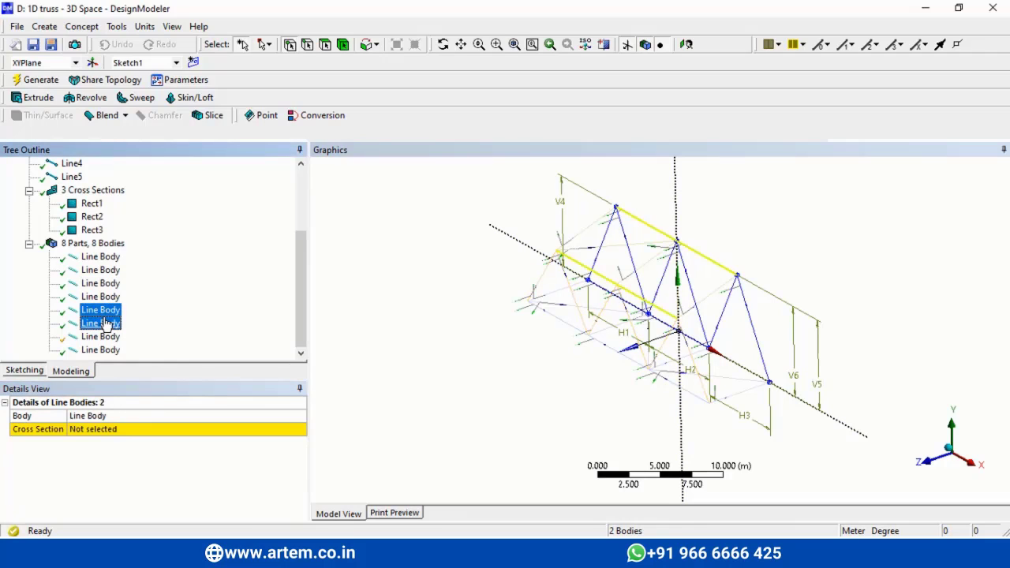
{"action": "left_click", "coordinate": [101, 349], "text": "ctrl"}
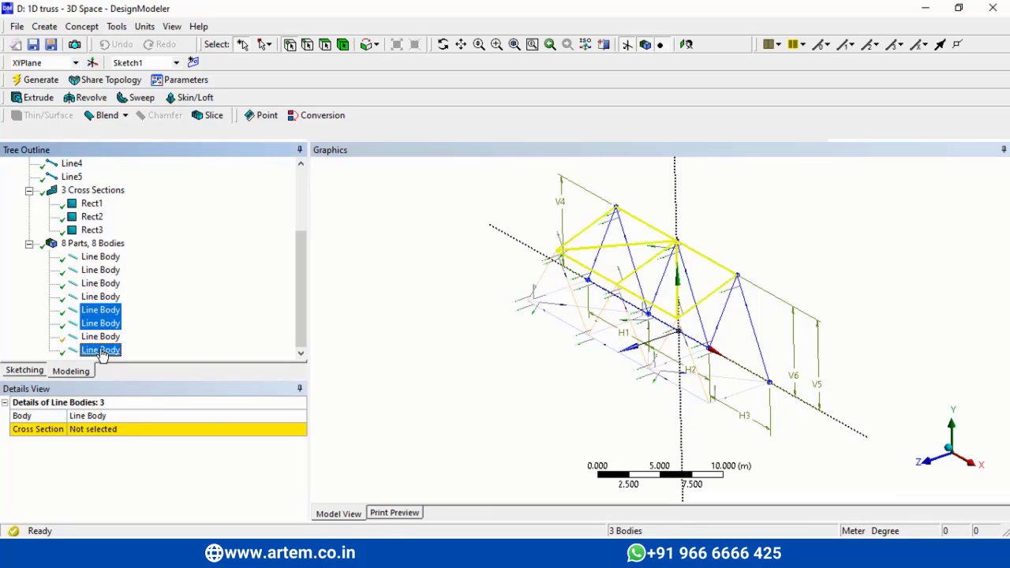
{"action": "left_click", "coordinate": [289, 430]}
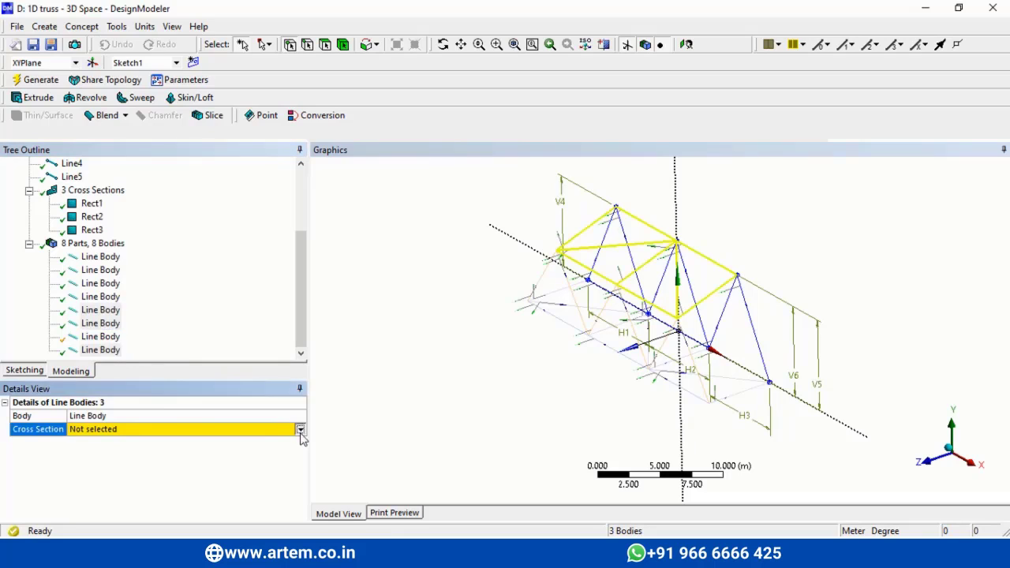
{"action": "left_click", "coordinate": [301, 431]}
{"action": "left_click", "coordinate": [106, 473]}
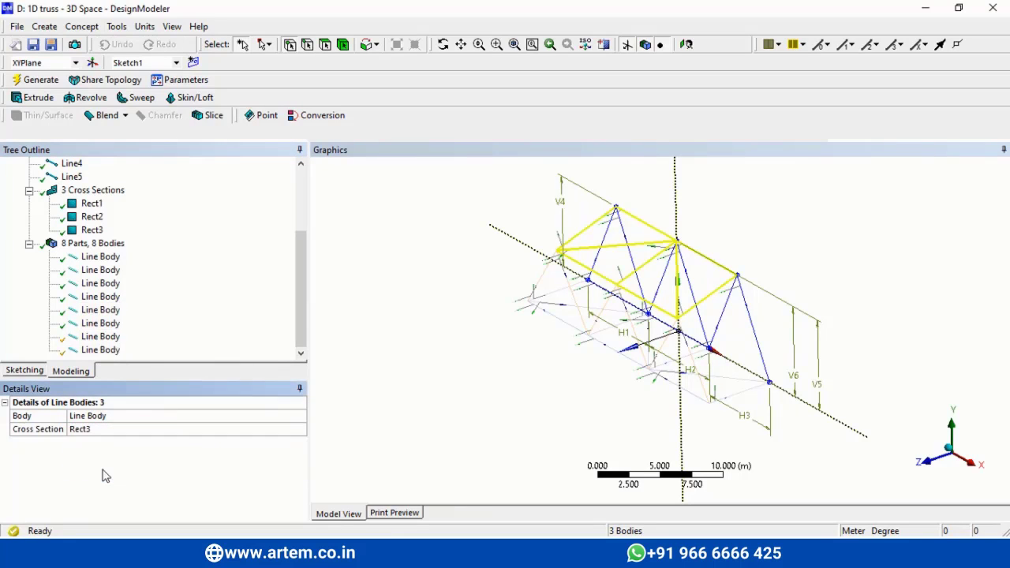
{"action": "left_click", "coordinate": [301, 325]}
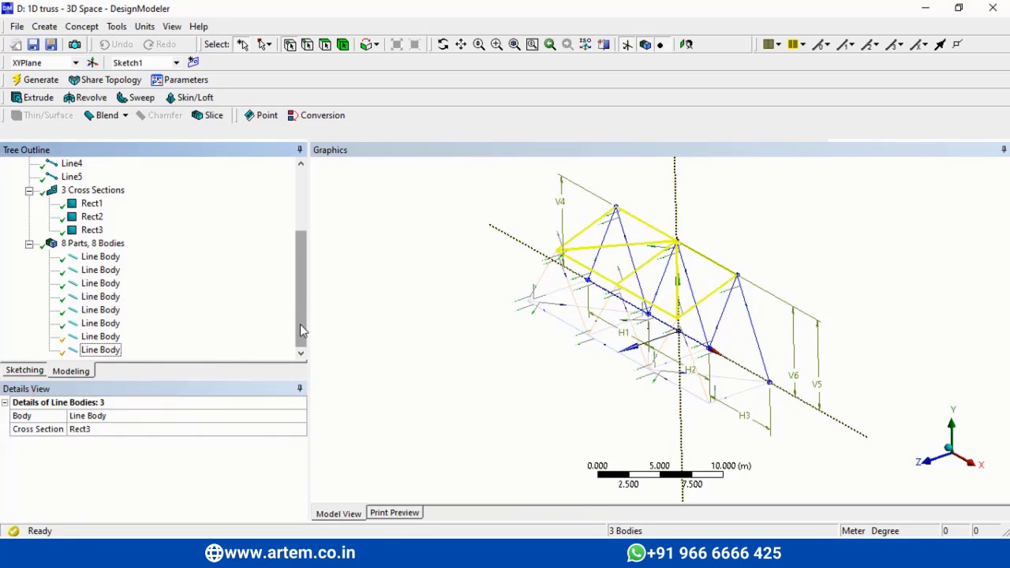
{"action": "left_click", "coordinate": [73, 178]}
{"action": "left_click", "coordinate": [348, 316]}
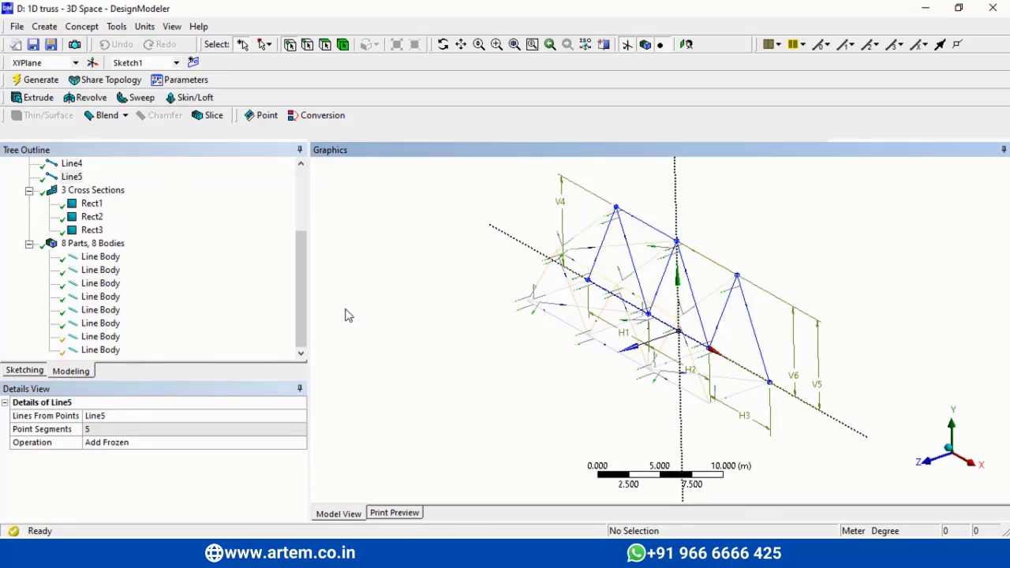
{"action": "left_click", "coordinate": [82, 28]}
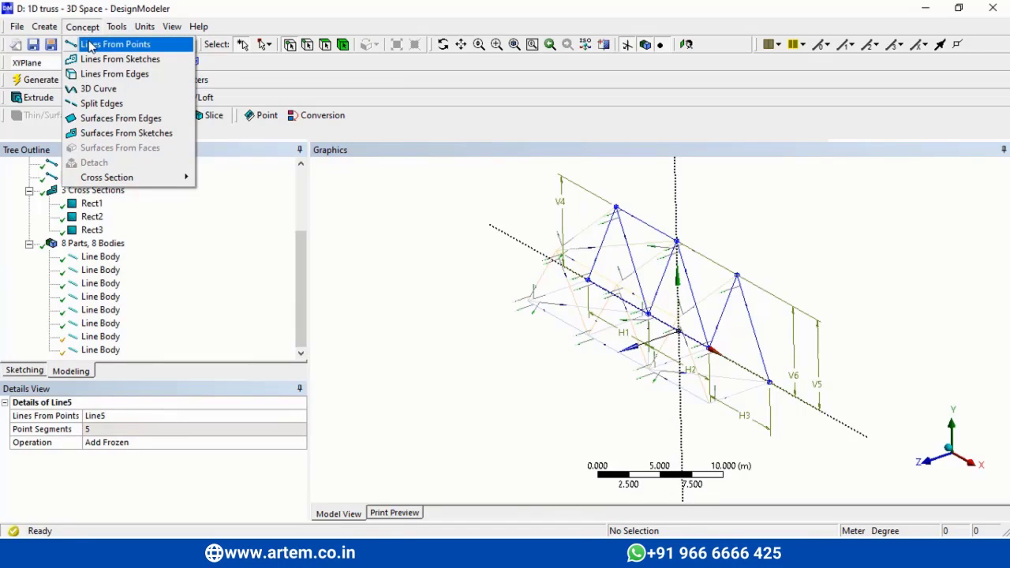
{"action": "left_click", "coordinate": [365, 298]}
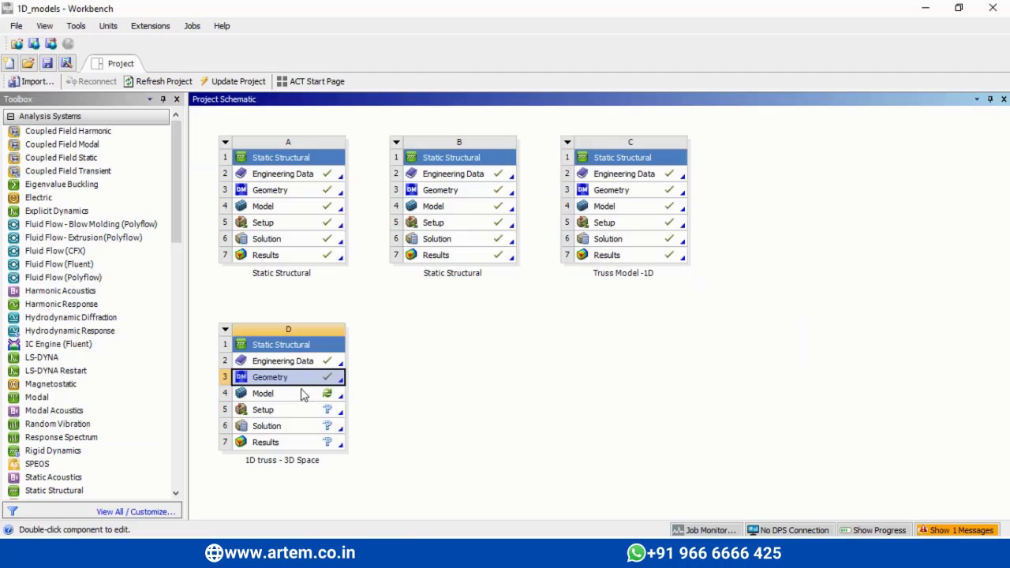
Step: In Workbench, refresh the Model component of the 1D truss - 3D Space system
{"action": "right_click", "coordinate": [302, 394]}
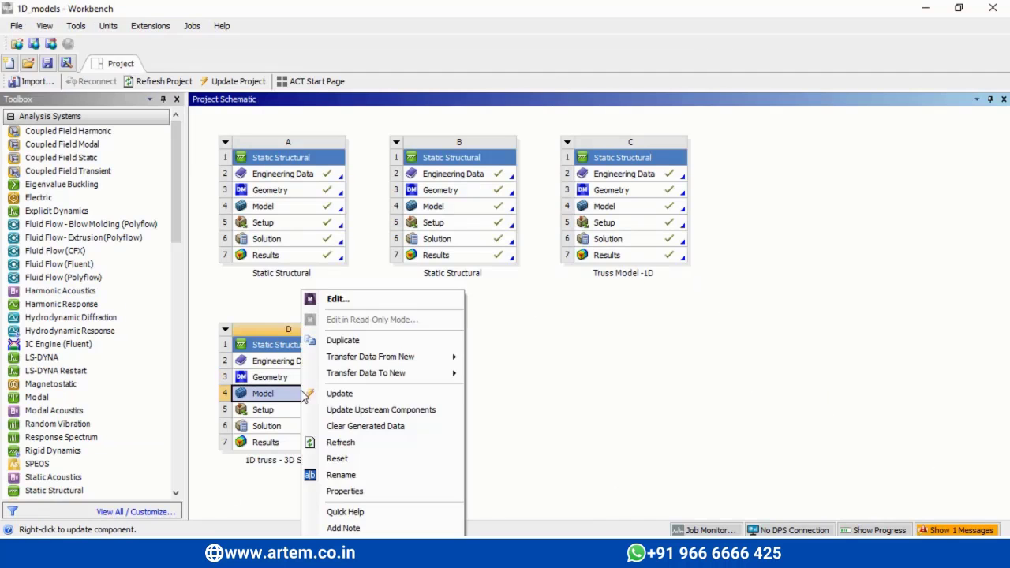
{"action": "left_click", "coordinate": [341, 444]}
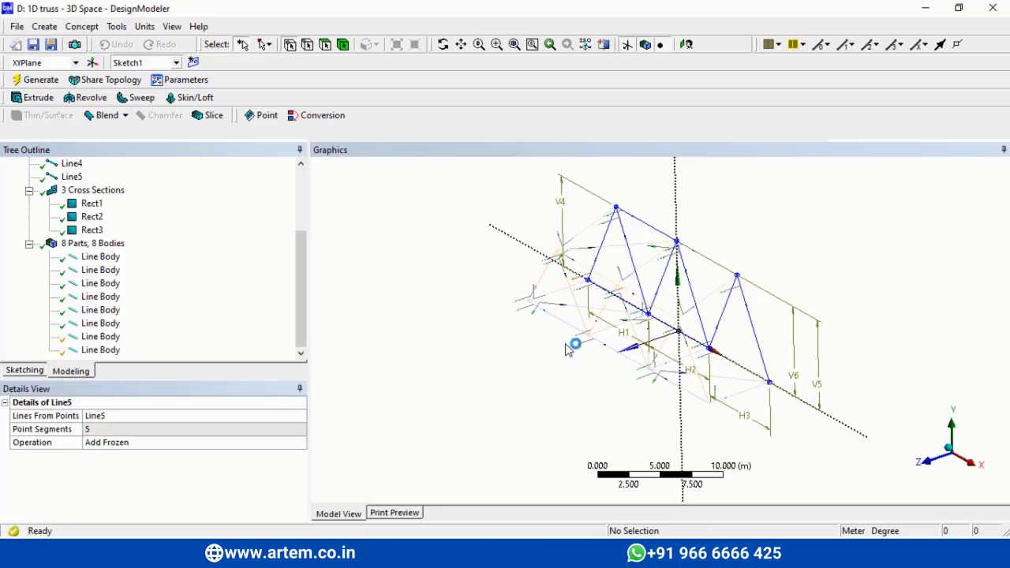
Step: Select all eight line bodies in DesignModeler and turn off the display of the plane and its sketch
{"action": "left_click", "coordinate": [94, 244]}
{"action": "left_click", "coordinate": [99, 258]}
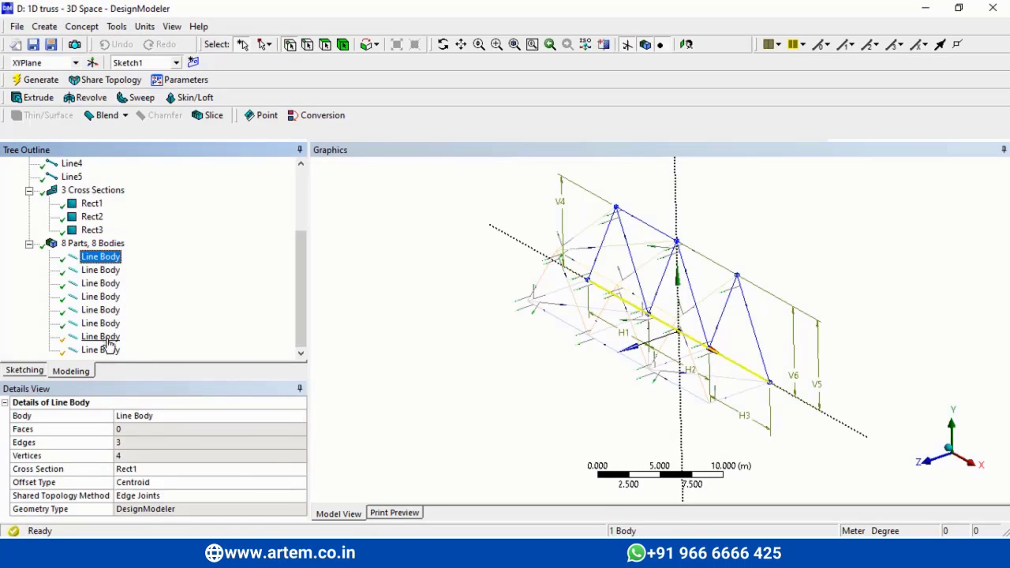
{"action": "left_click", "coordinate": [109, 352], "text": "shift"}
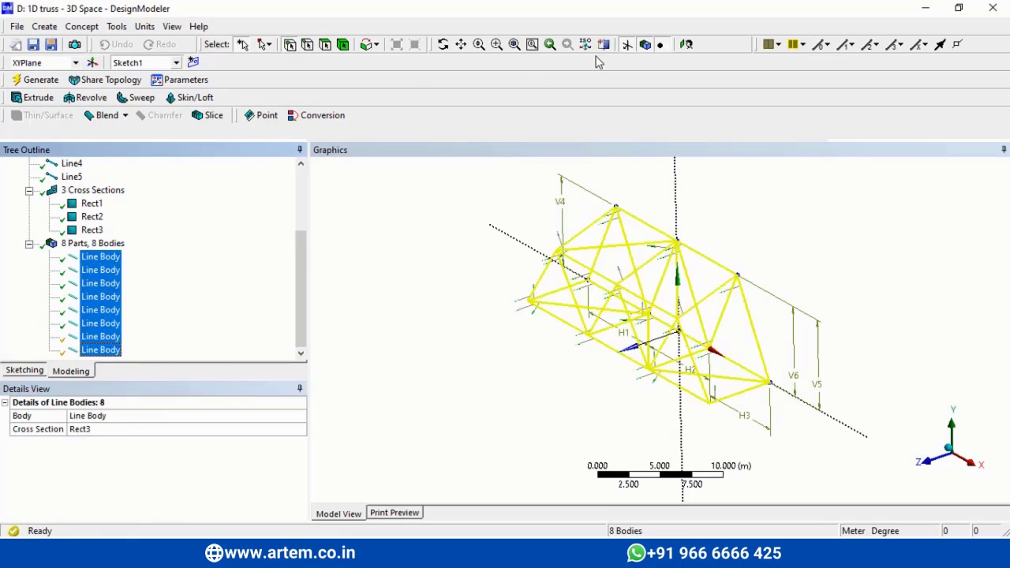
{"action": "left_click", "coordinate": [626, 46]}
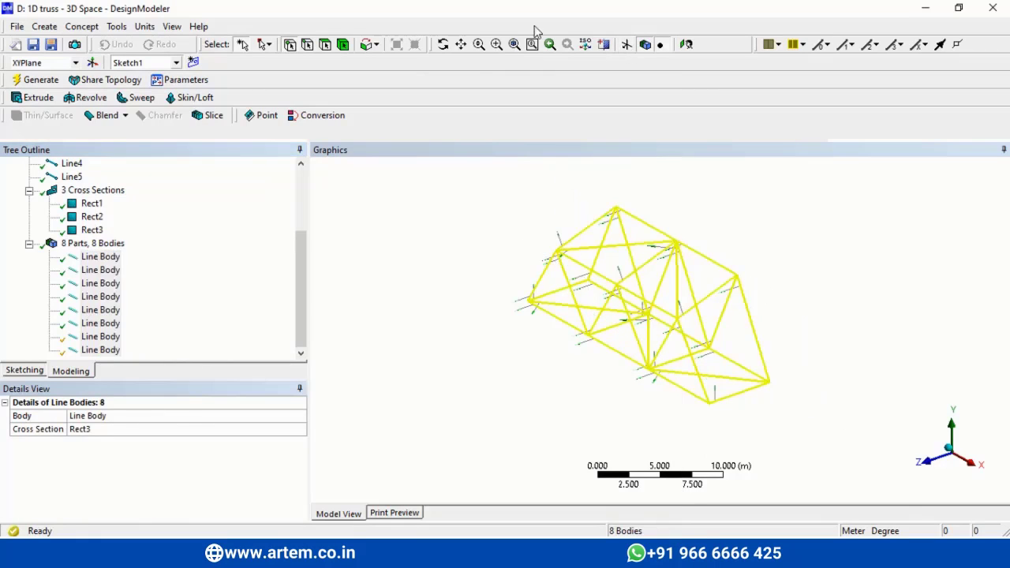
Step: Reselect all eight line bodies and examine the whole truss from another side
{"action": "left_click", "coordinate": [443, 45]}
{"action": "left_click", "coordinate": [737, 269]}
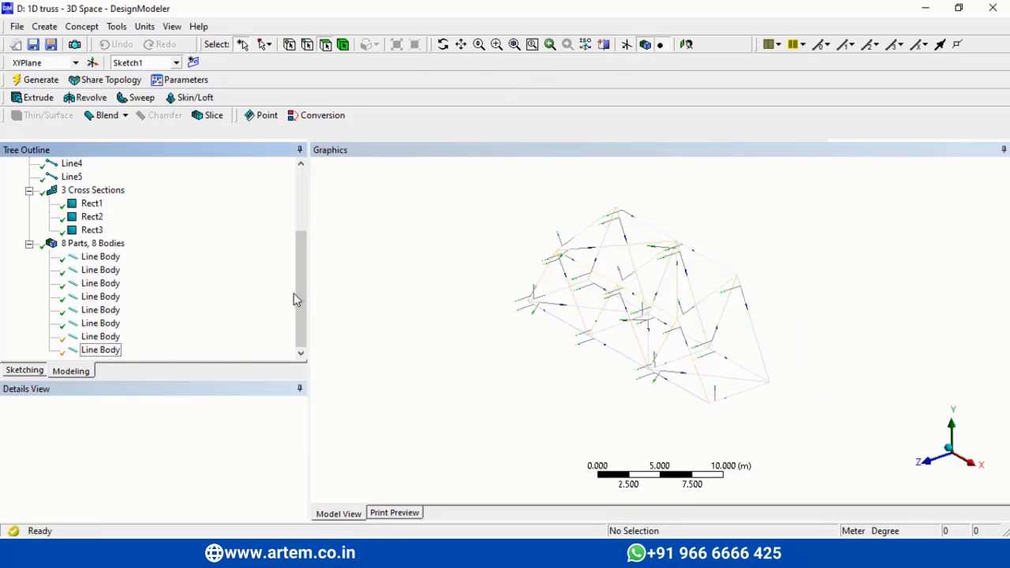
{"action": "left_click", "coordinate": [101, 257]}
{"action": "left_click", "coordinate": [101, 351], "text": "shift"}
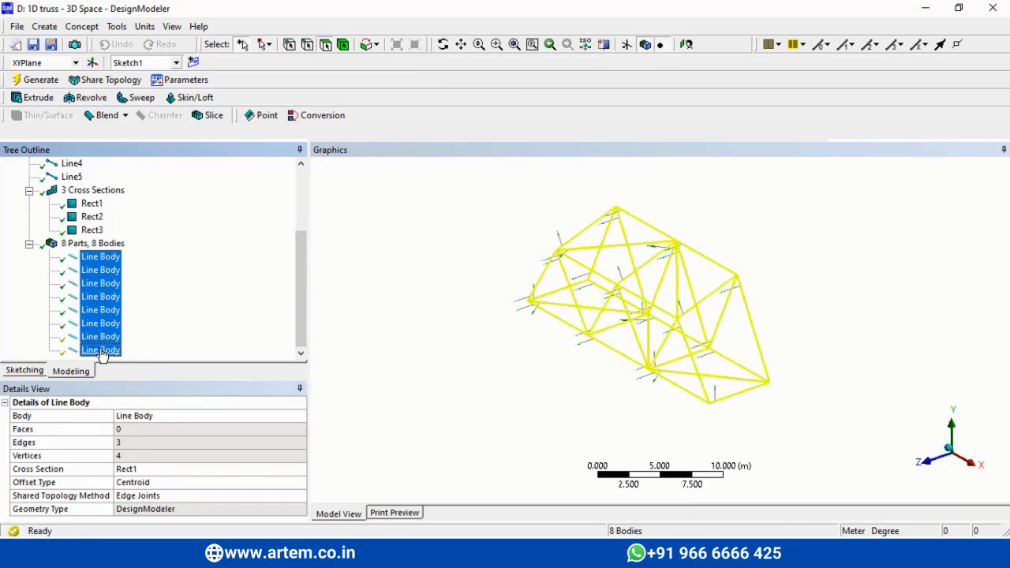
{"action": "left_click", "coordinate": [443, 46]}
{"action": "left_click_drag", "start_coordinate": [558, 266], "coordinate": [546, 221]}
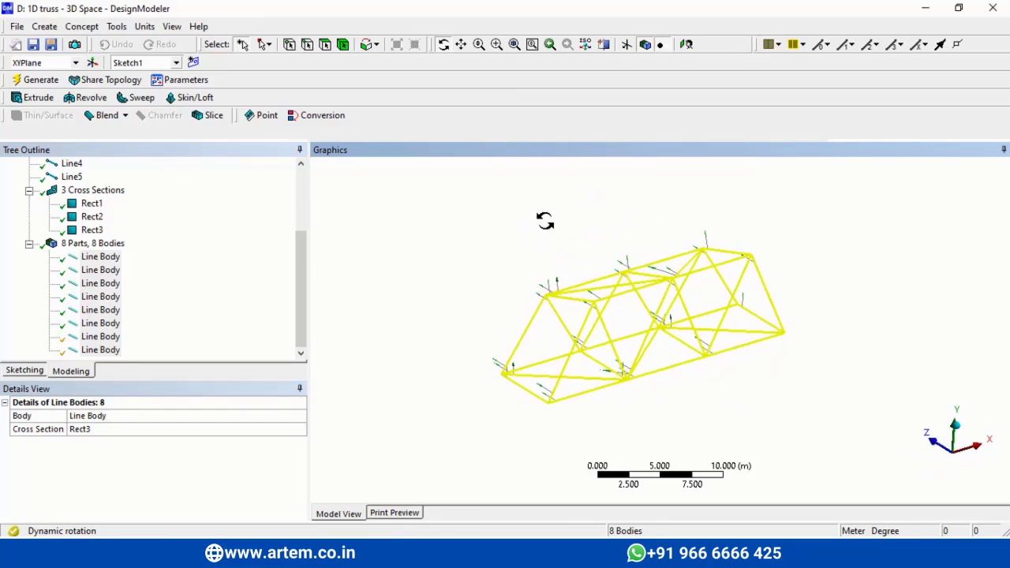
Step: Switch to Workbench and open the Model component of the 1D truss - 3D Space system in Mechanical
{"action": "mouse_move", "coordinate": [235, 553]}
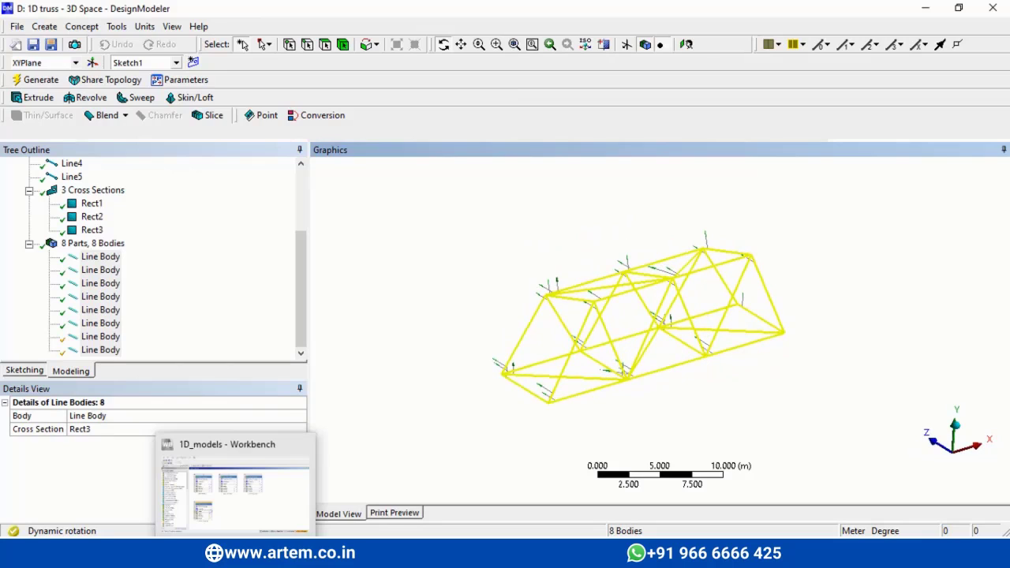
{"action": "left_click", "coordinate": [238, 531]}
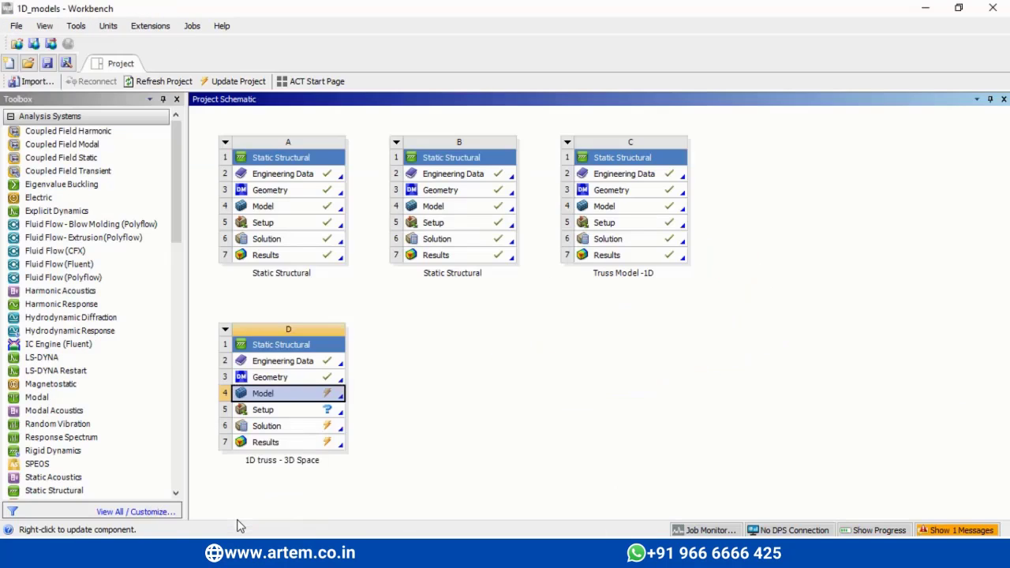
{"action": "double_click", "coordinate": [283, 399]}
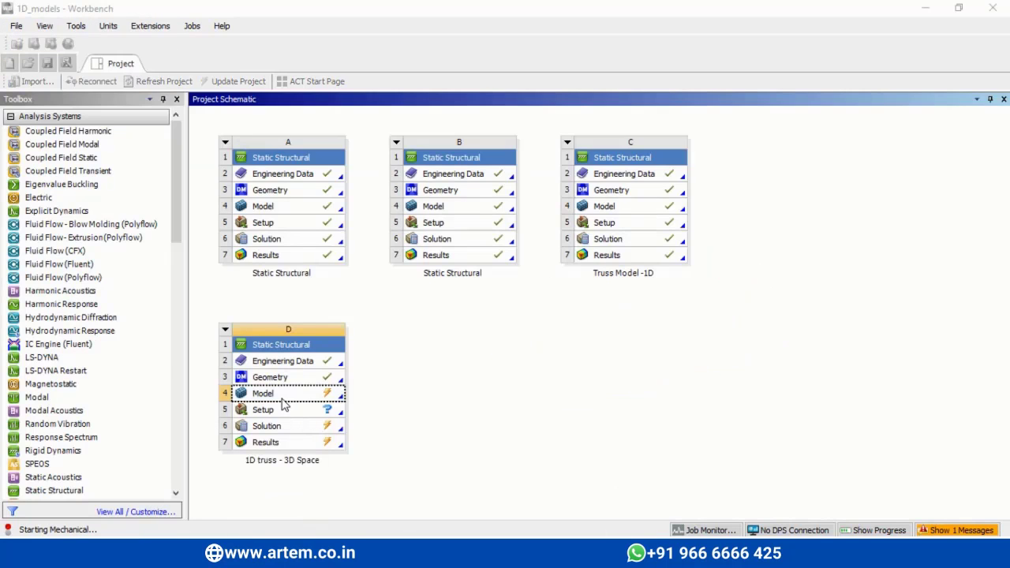
Step: Return to DesignModeler and check the vertical dimensions of Sketch2 on XYPlane
{"action": "left_click", "coordinate": [383, 554]}
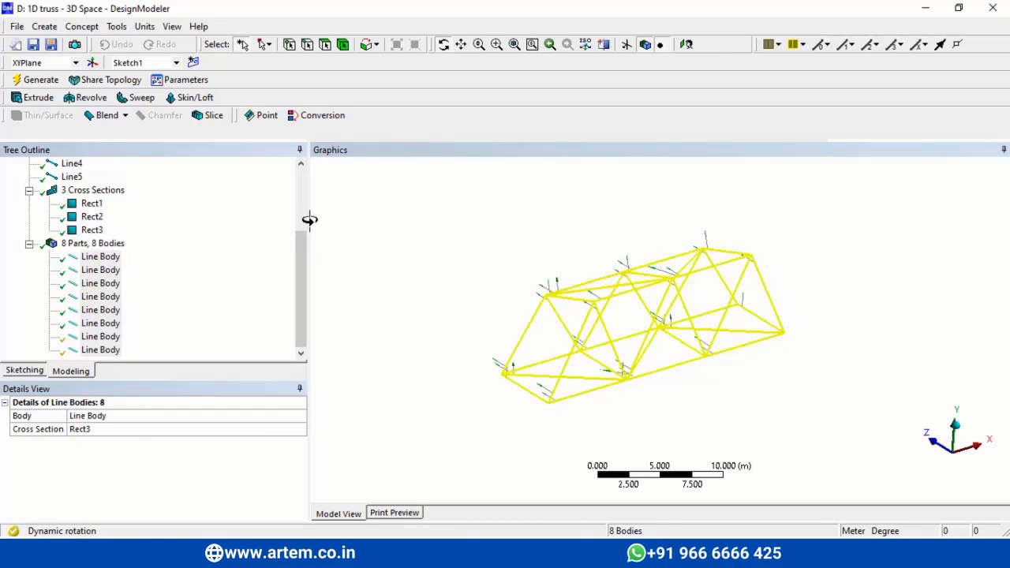
{"action": "left_click_drag", "start_coordinate": [301, 280], "coordinate": [305, 219]}
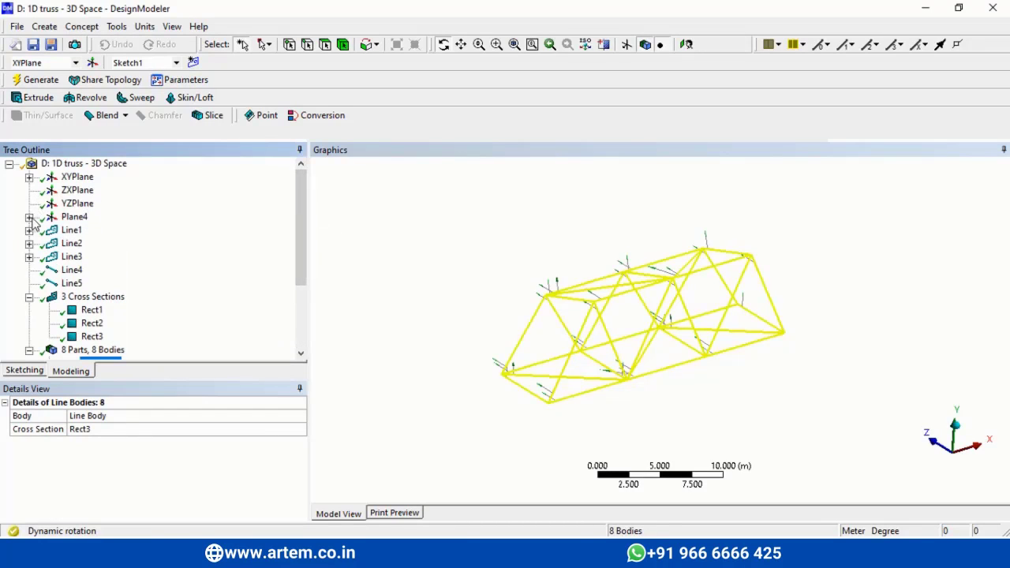
{"action": "left_click", "coordinate": [29, 177]}
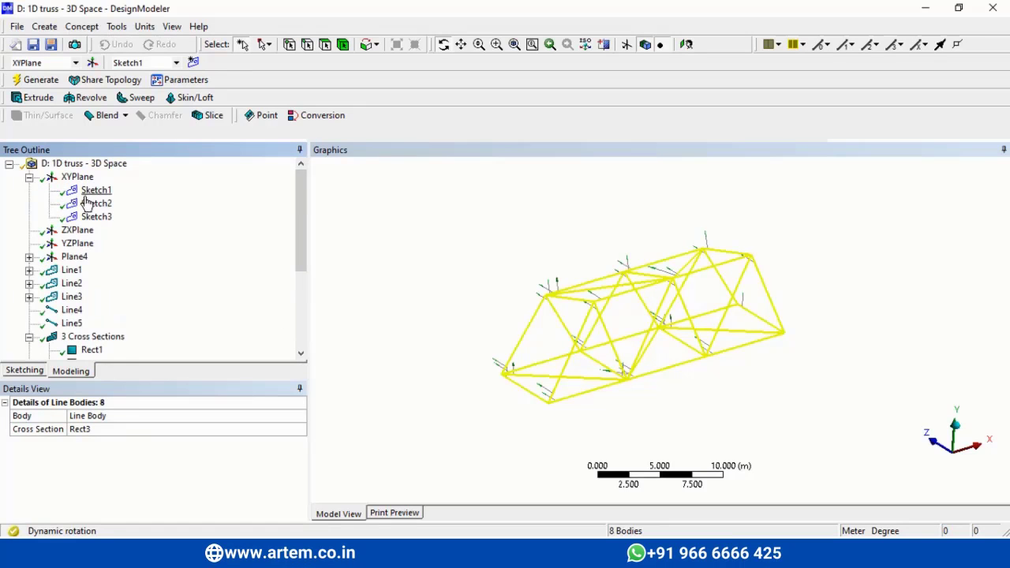
{"action": "left_click", "coordinate": [91, 204]}
Step: Set the vertical dimensions V5, V6 and V7 of Sketch5 on Plane4 to 8 m and regenerate the model
{"action": "left_click", "coordinate": [29, 258]}
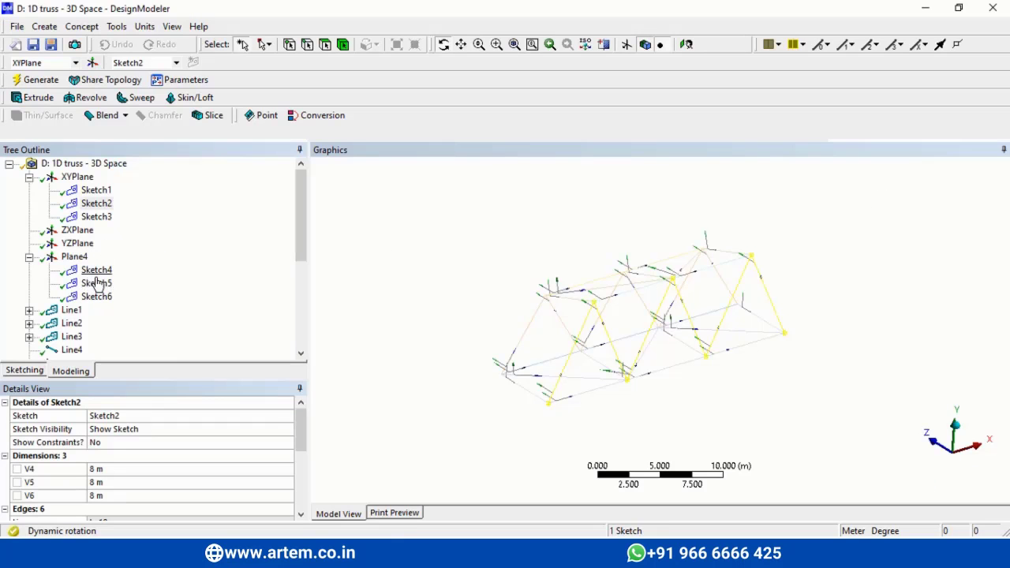
{"action": "left_click", "coordinate": [96, 283]}
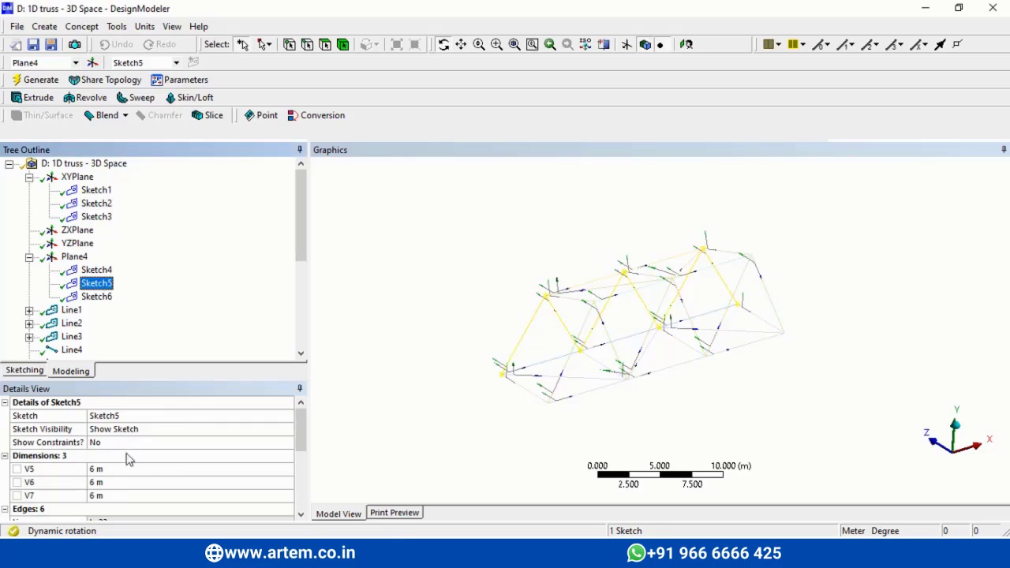
{"action": "left_click", "coordinate": [125, 469]}
{"action": "type", "text": "8"}
{"action": "key", "text": "Return"}
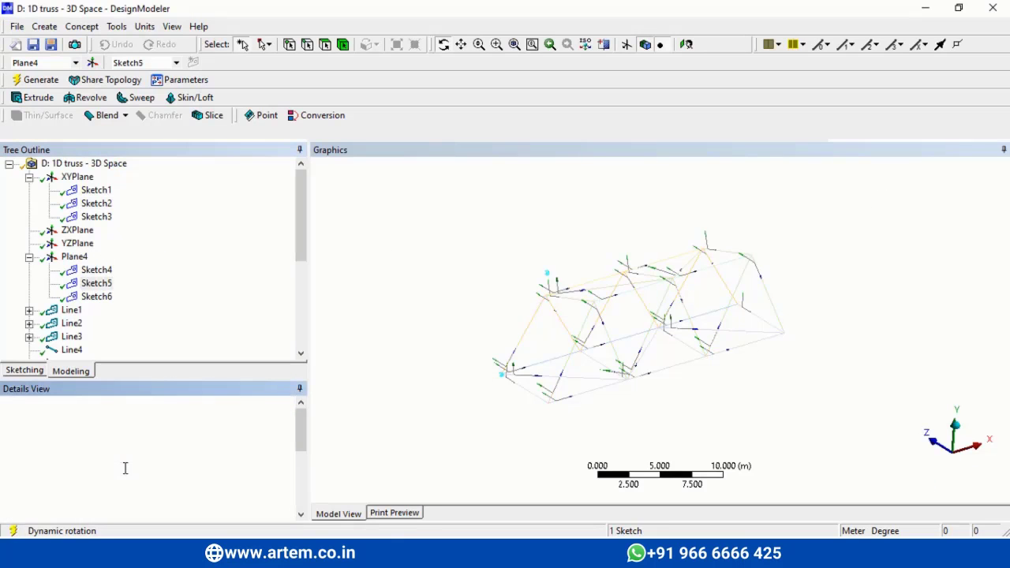
{"action": "left_click", "coordinate": [125, 482]}
{"action": "type", "text": "8"}
{"action": "key", "text": "Return"}
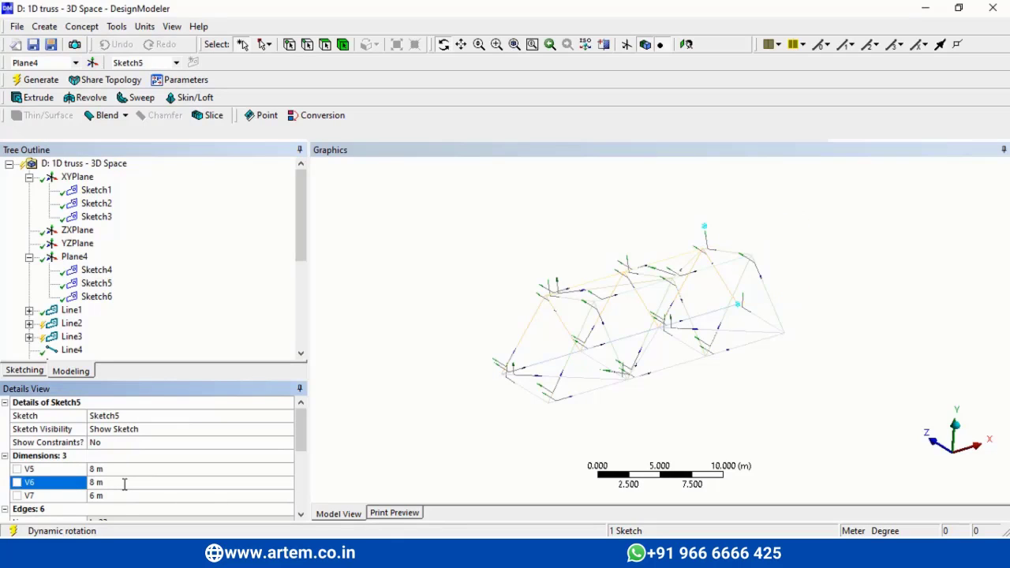
{"action": "left_click", "coordinate": [122, 509]}
{"action": "left_click", "coordinate": [120, 495]}
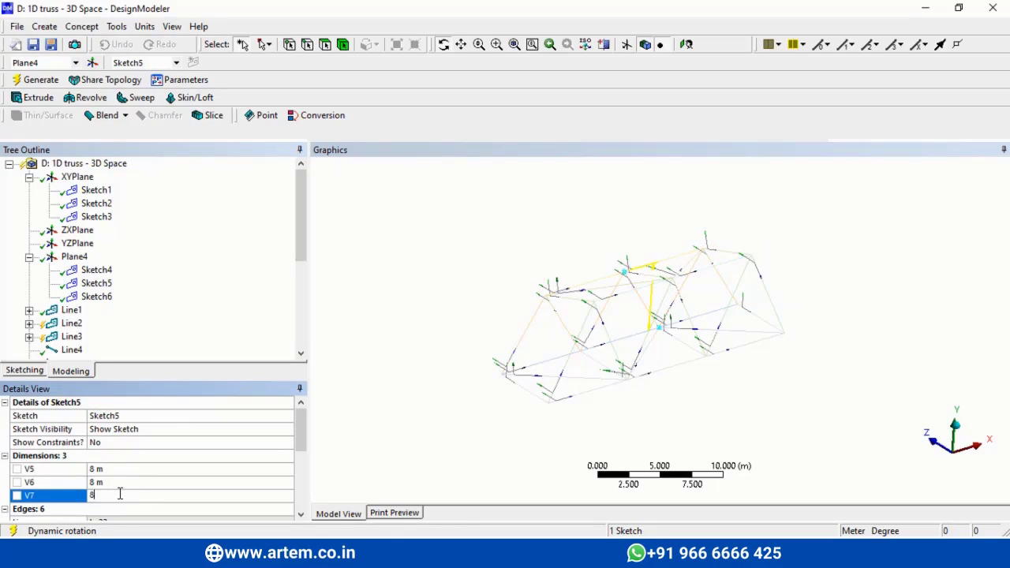
{"action": "left_click", "coordinate": [36, 80]}
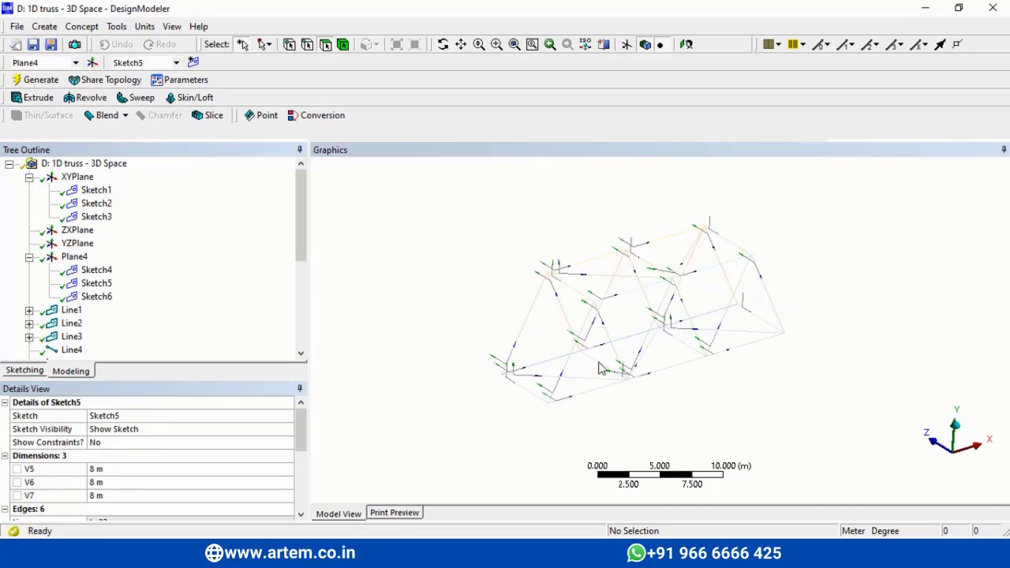
Step: Check the dimensioned Sketch5, select all eight line bodies and examine the updated truss from another side
{"action": "left_click", "coordinate": [24, 371]}
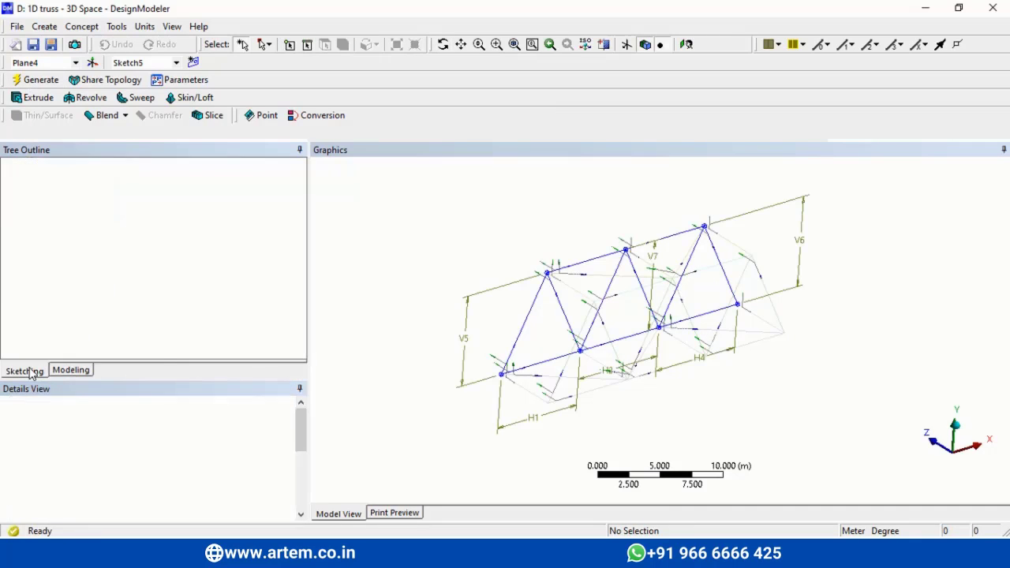
{"action": "left_click", "coordinate": [72, 371]}
{"action": "left_click_drag", "start_coordinate": [305, 254], "coordinate": [307, 365]}
{"action": "left_click", "coordinate": [627, 45]}
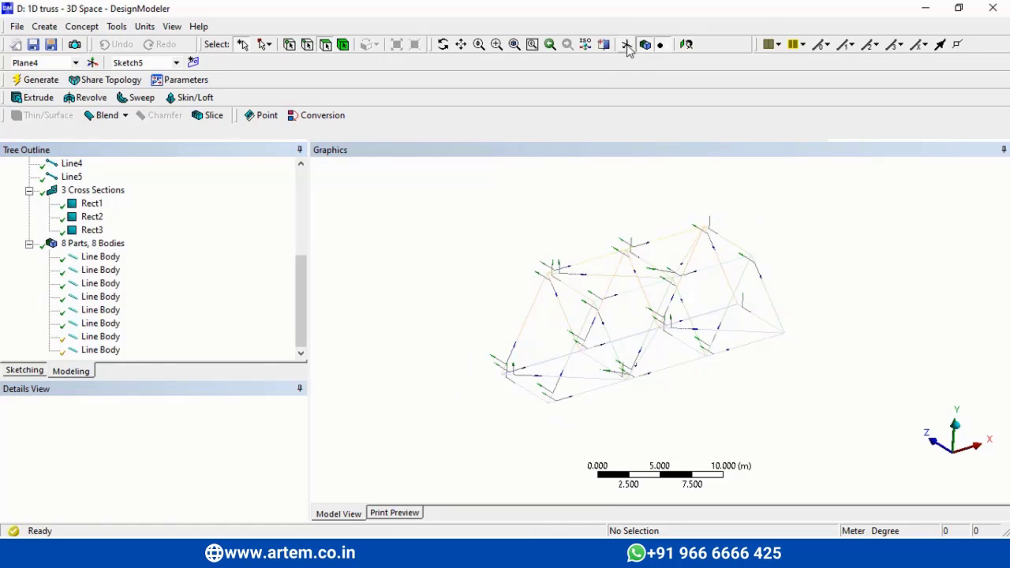
{"action": "left_click", "coordinate": [99, 258]}
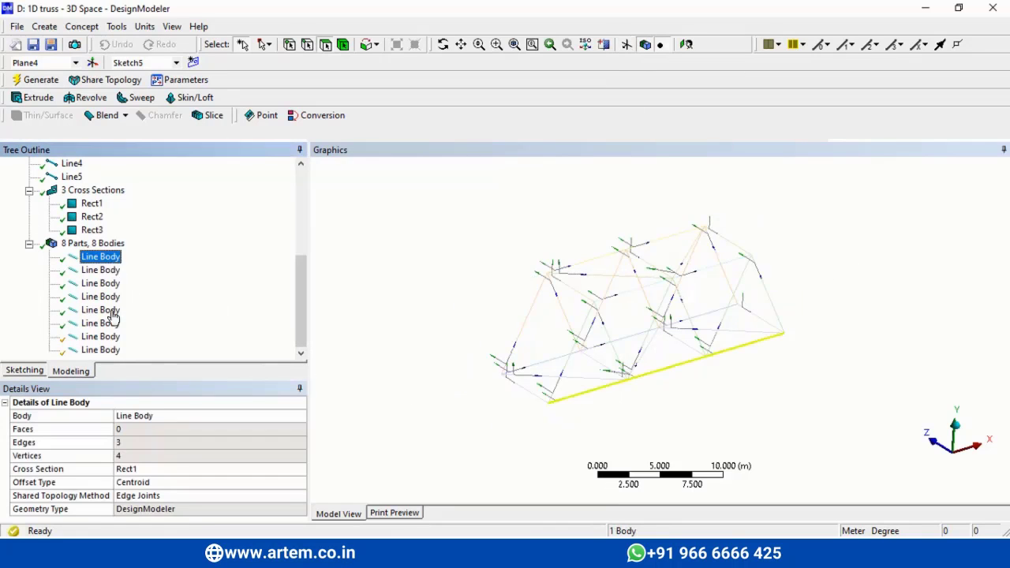
{"action": "left_click", "coordinate": [103, 351], "text": "shift"}
{"action": "left_click", "coordinate": [442, 45]}
{"action": "left_click_drag", "start_coordinate": [758, 214], "coordinate": [509, 305]}
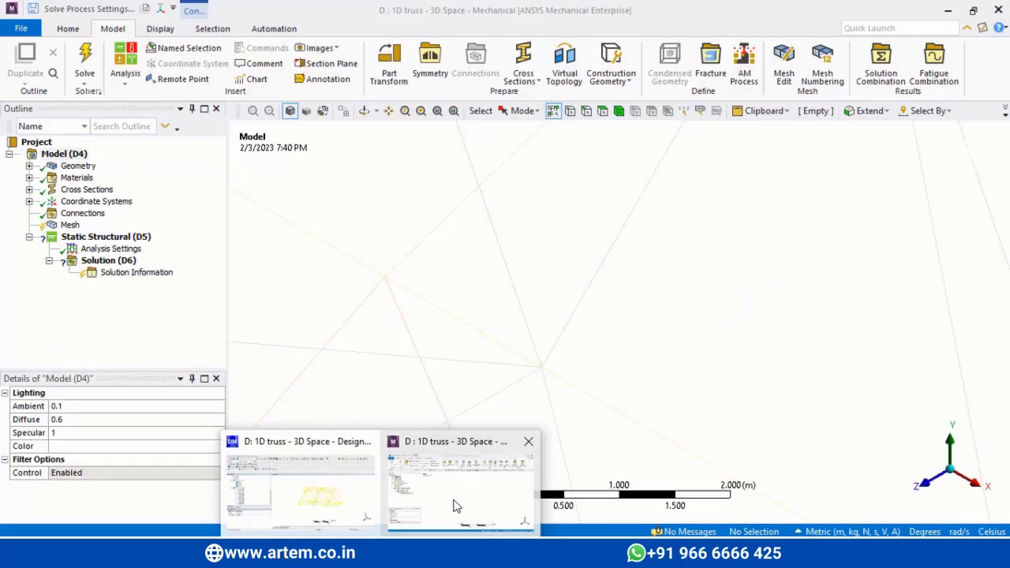
Step: Switch to Mechanical, fit the whole truss in view and check all eight line bodies under Geometry
{"action": "left_click", "coordinate": [454, 506]}
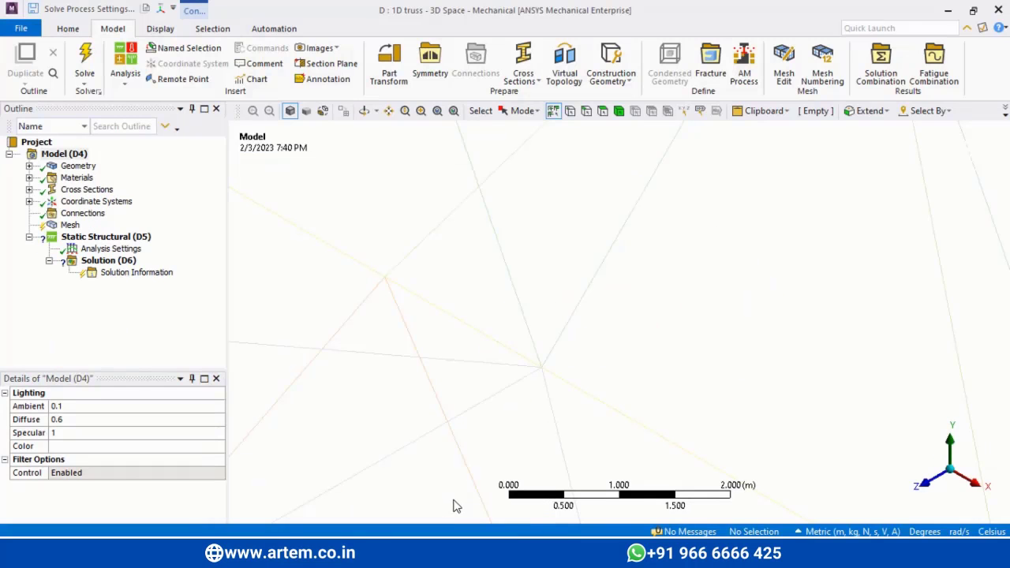
{"action": "left_click", "coordinate": [454, 111]}
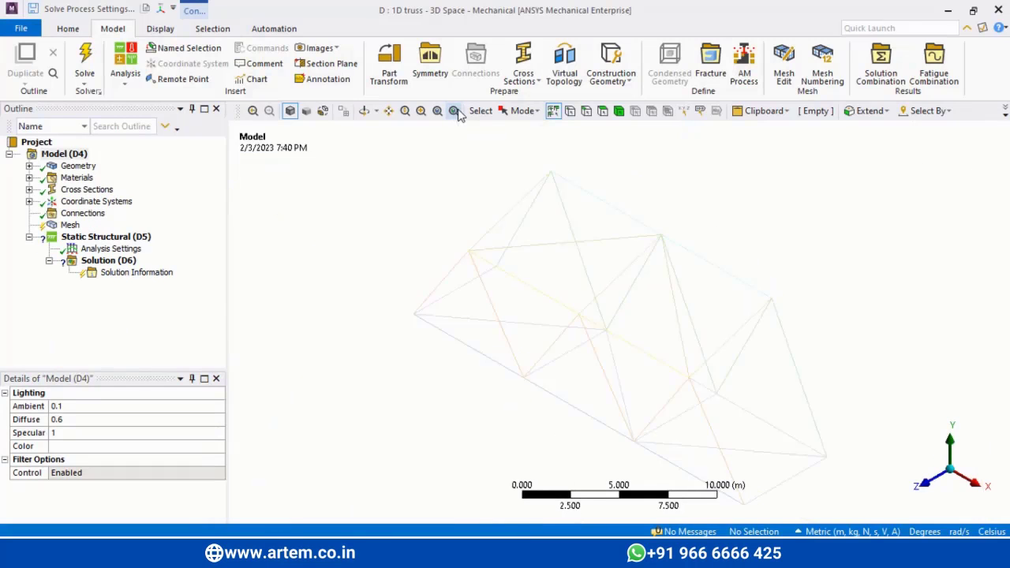
{"action": "left_click", "coordinate": [29, 166]}
{"action": "left_click", "coordinate": [98, 179]}
{"action": "left_click", "coordinate": [111, 261], "text": "shift"}
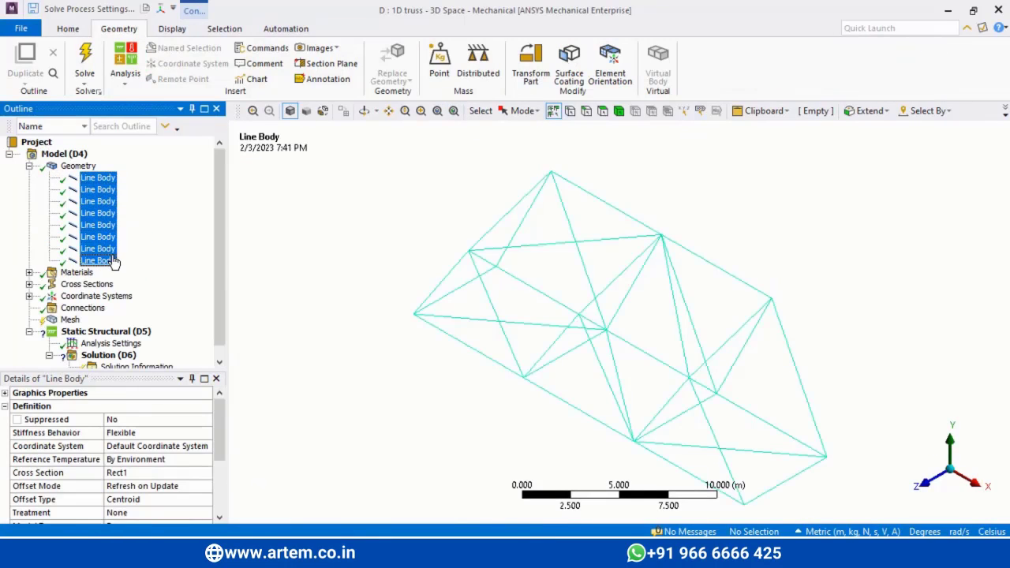
{"action": "left_click", "coordinate": [28, 166]}
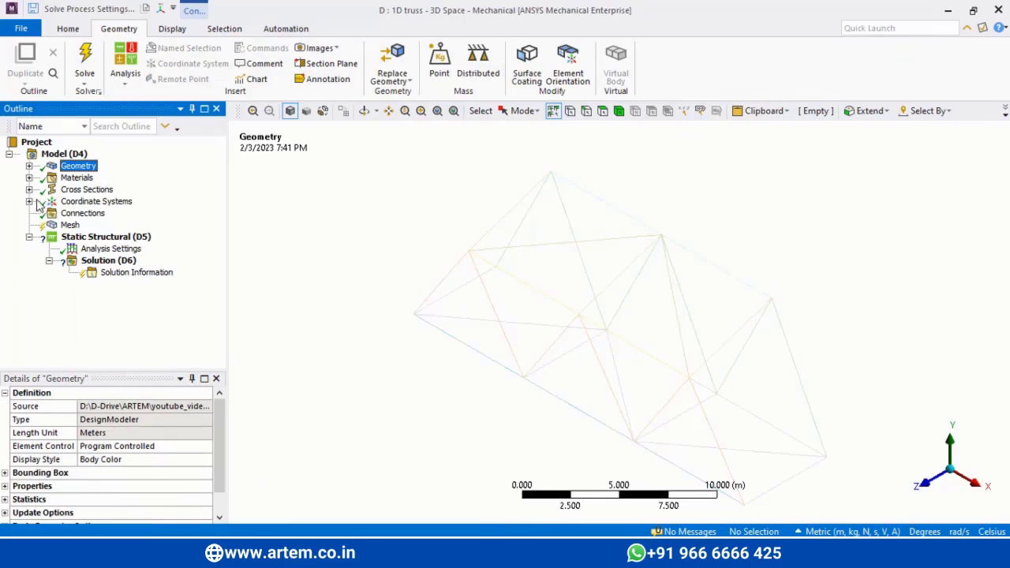
Step: Set the mesh element size to 10 m and generate the mesh
{"action": "left_click", "coordinate": [69, 225]}
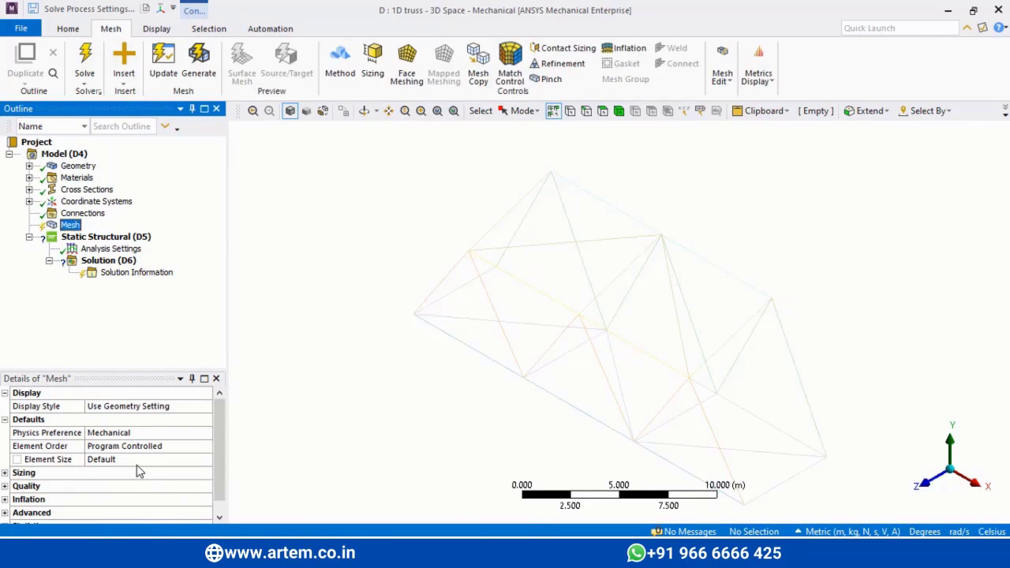
{"action": "left_click", "coordinate": [138, 465]}
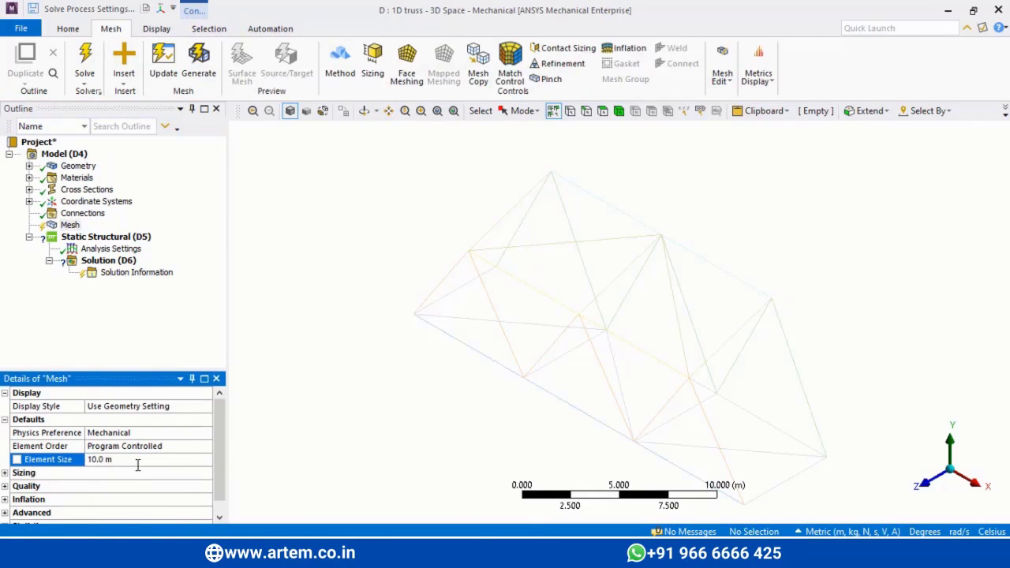
{"action": "right_click", "coordinate": [73, 226]}
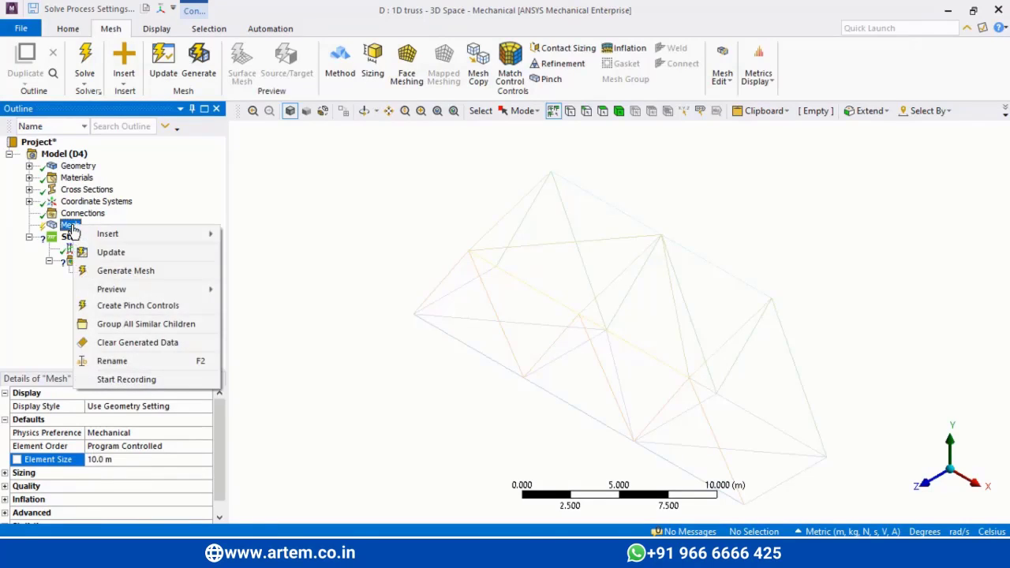
{"action": "left_click", "coordinate": [110, 272]}
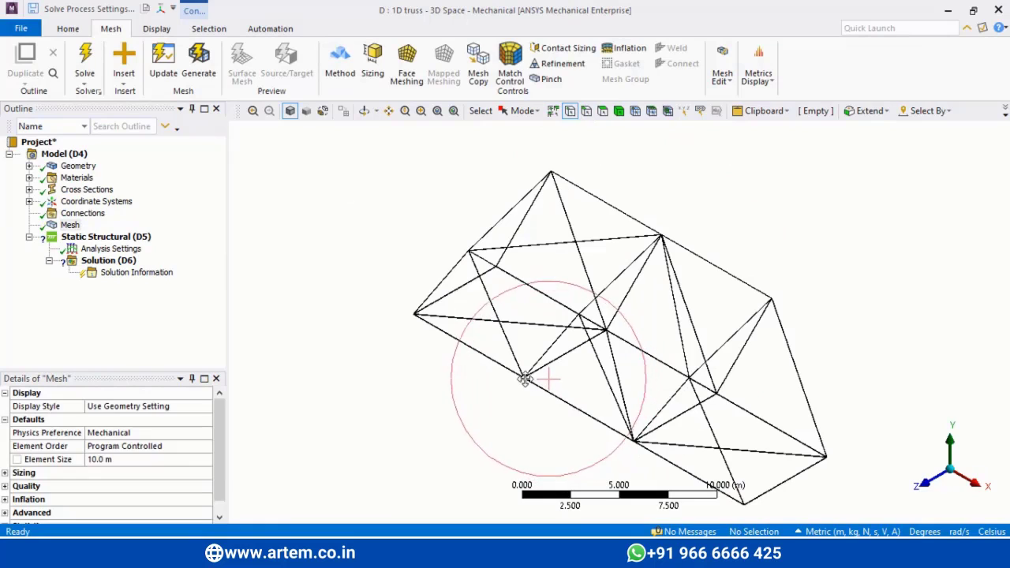
Step: Select the vertex at an inner joint of the front bottom chord and check the overlapping entities stacked there
{"action": "left_click", "coordinate": [524, 111]}
{"action": "left_click", "coordinate": [531, 129]}
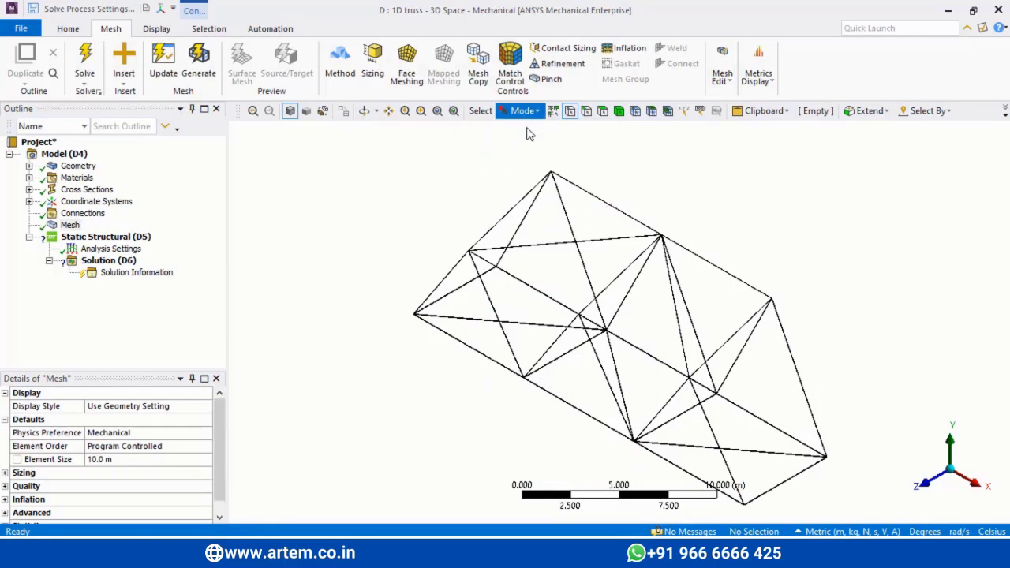
{"action": "left_click", "coordinate": [523, 378]}
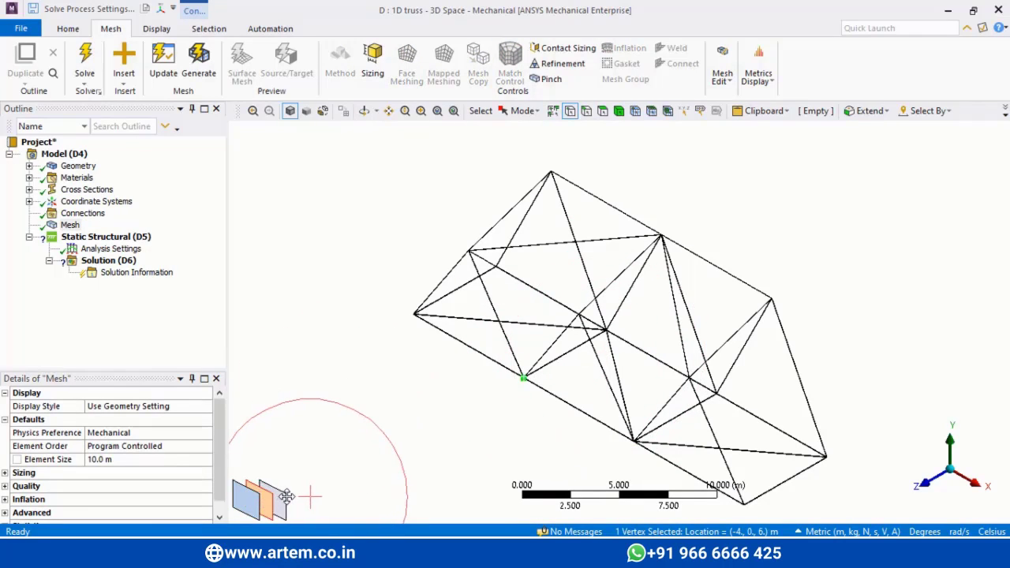
{"action": "left_click", "coordinate": [290, 503]}
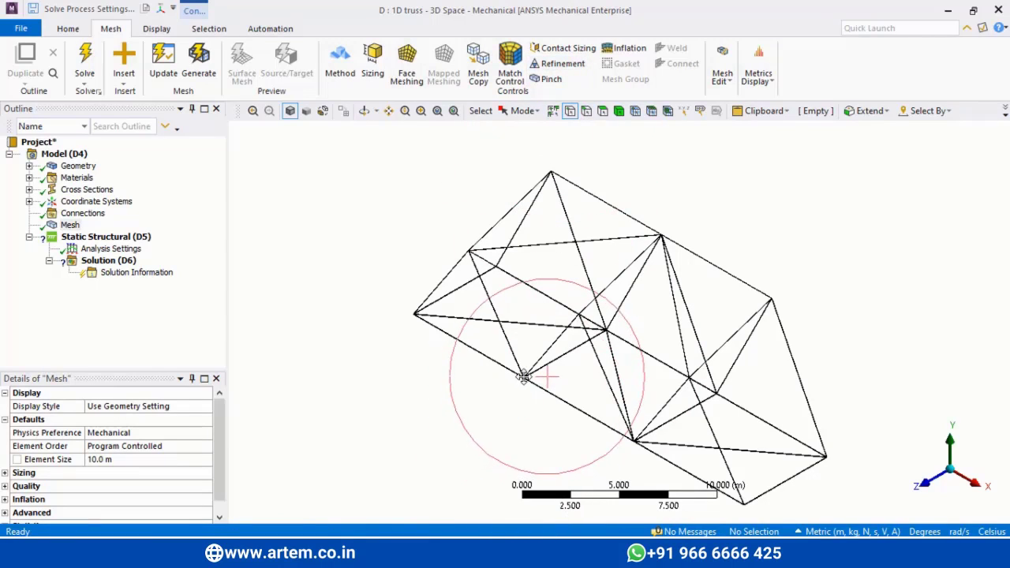
Step: In DesignModeler, combine all eight line bodies into one new multibody part
{"action": "mouse_move", "coordinate": [381, 556]}
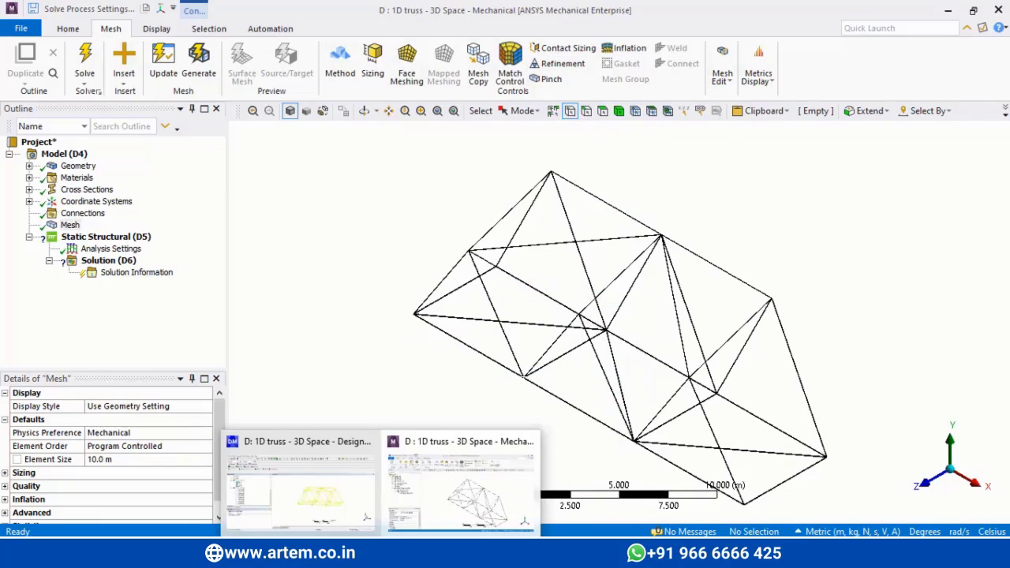
{"action": "left_click", "coordinate": [310, 499]}
{"action": "left_click", "coordinate": [101, 258]}
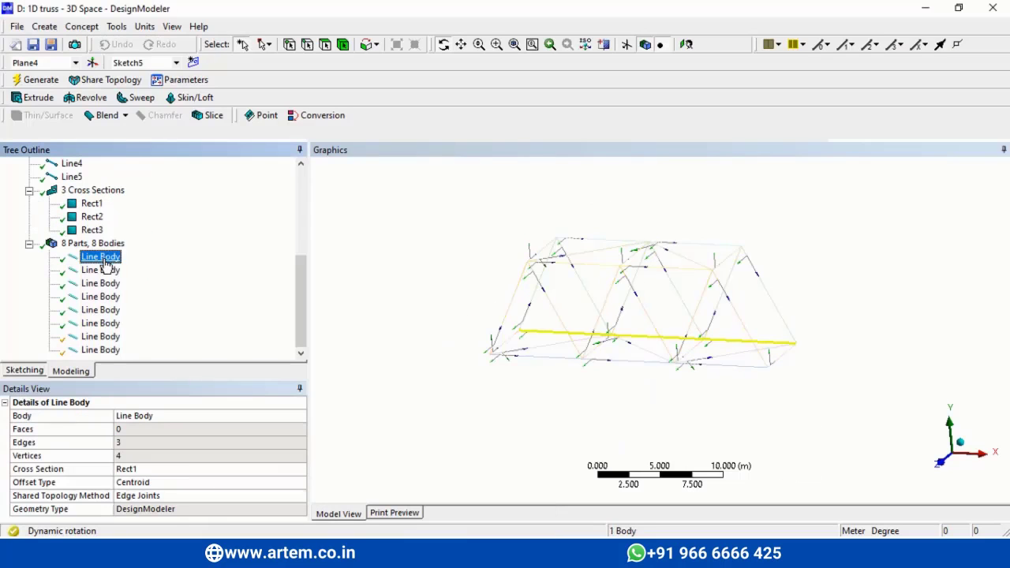
{"action": "left_click", "coordinate": [100, 349], "text": "shift"}
{"action": "right_click", "coordinate": [97, 277]}
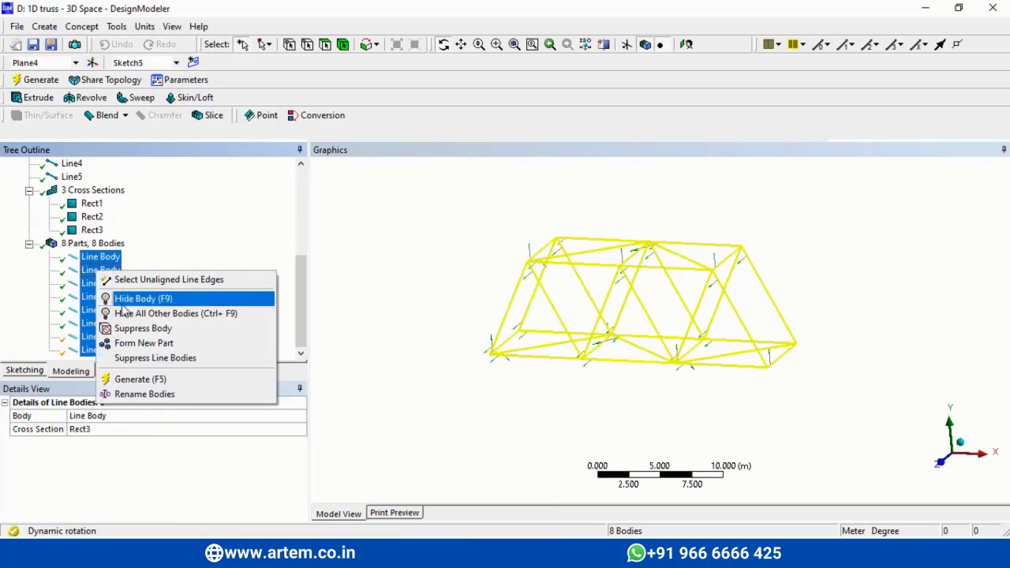
{"action": "left_click", "coordinate": [132, 345]}
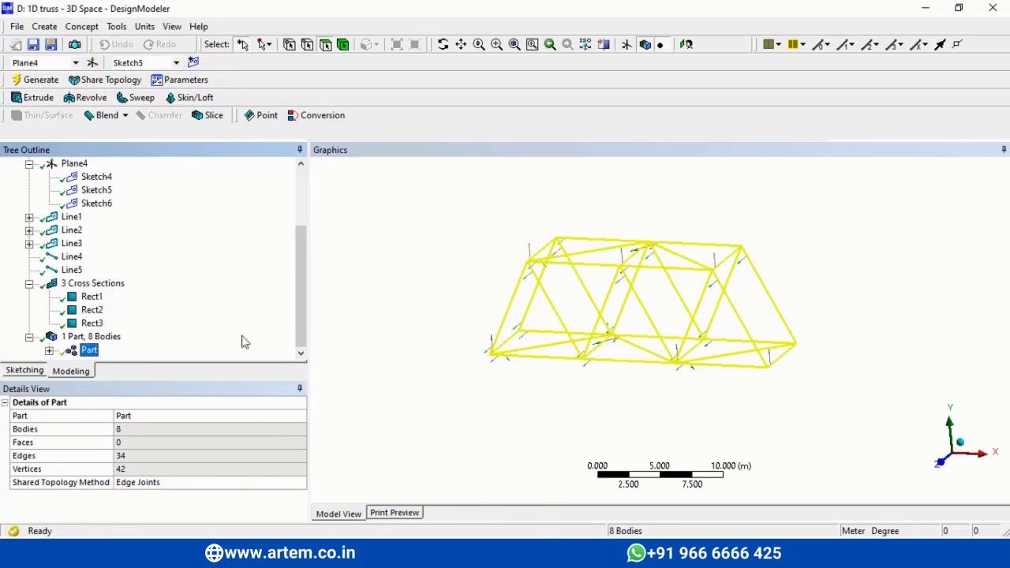
Step: In Workbench, refresh the Model component of the 1D truss - 3D Space system with the updated geometry
{"action": "mouse_move", "coordinate": [379, 557]}
{"action": "left_click", "coordinate": [220, 485]}
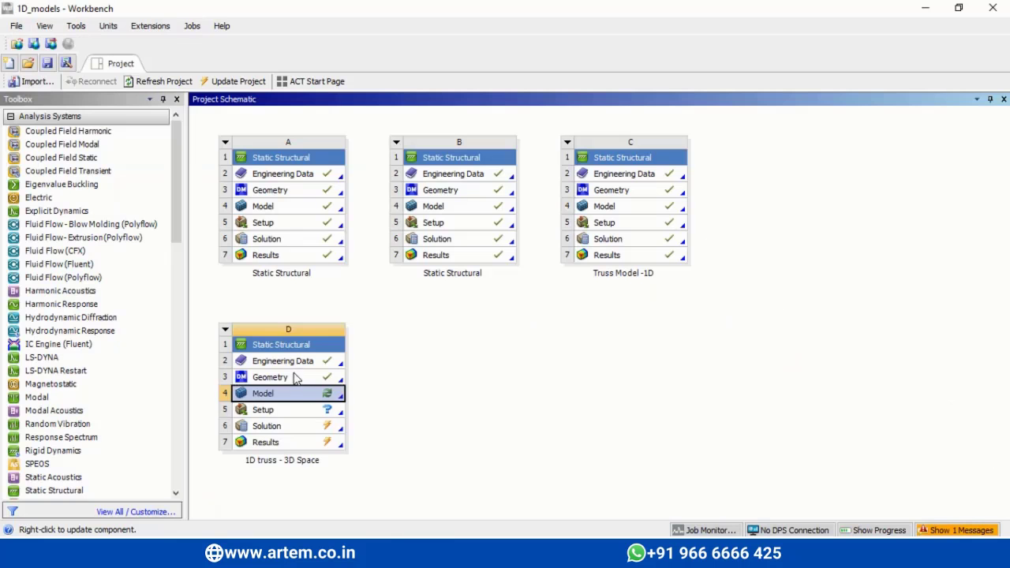
{"action": "right_click", "coordinate": [296, 395]}
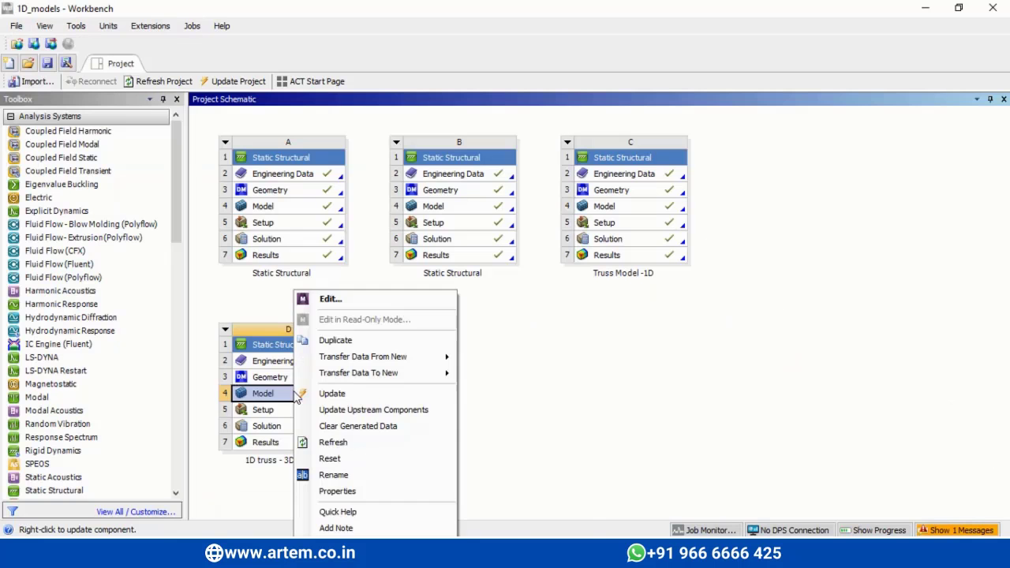
{"action": "left_click", "coordinate": [332, 443]}
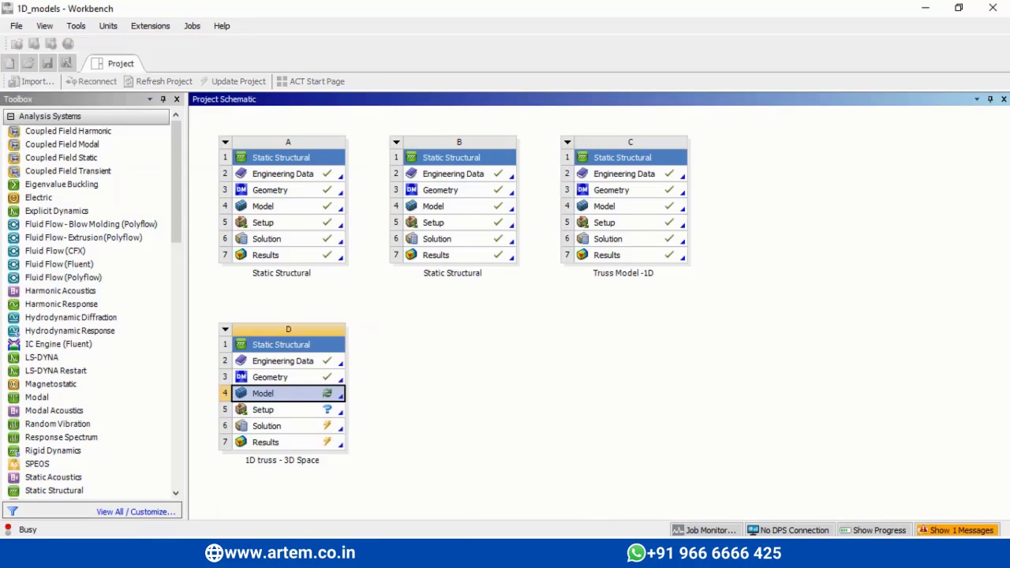
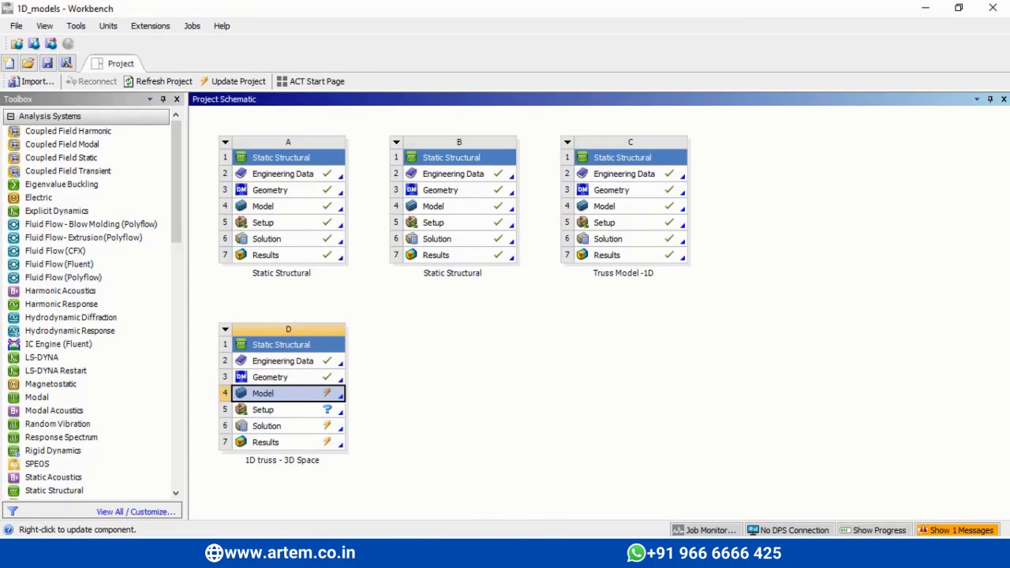
Step: Switch to the Mechanical window and generate the mesh on the refreshed truss geometry
{"action": "left_click", "coordinate": [439, 527]}
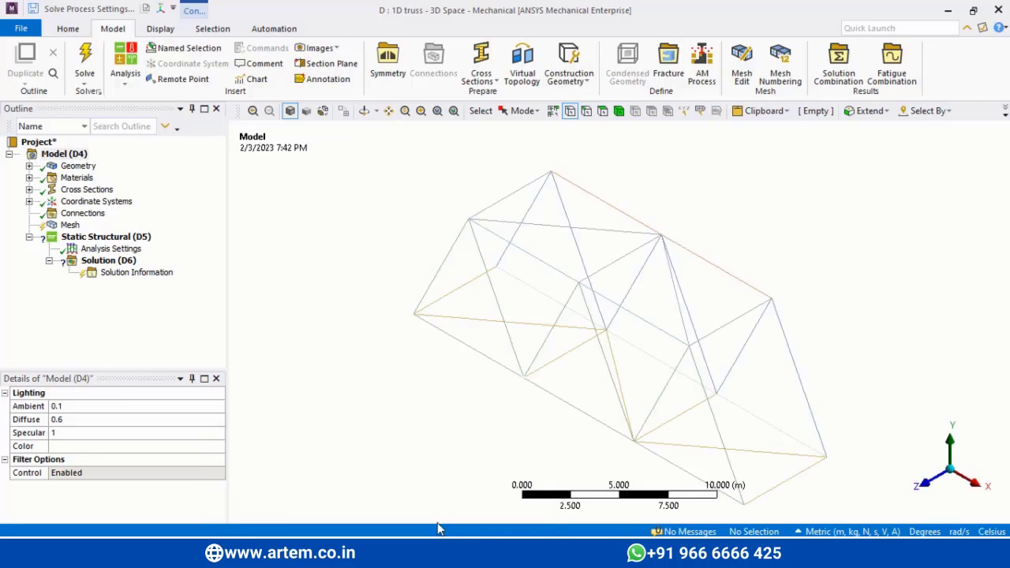
{"action": "left_click", "coordinate": [57, 226]}
{"action": "right_click", "coordinate": [69, 228]}
{"action": "left_click", "coordinate": [95, 267]}
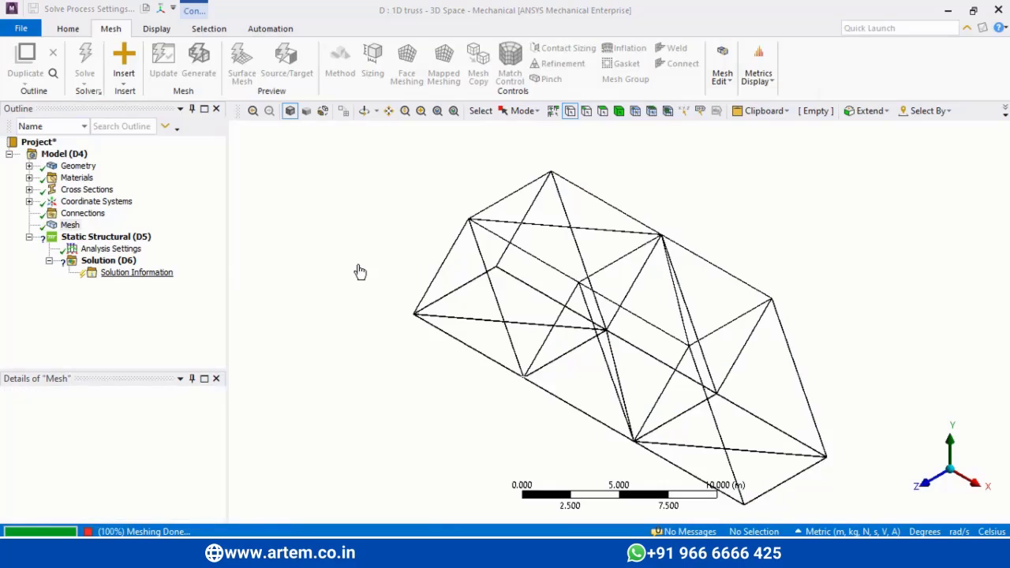
Step: Insert a fixed support on the vertex at the inner joint of the front bottom chord
{"action": "left_click", "coordinate": [538, 387]}
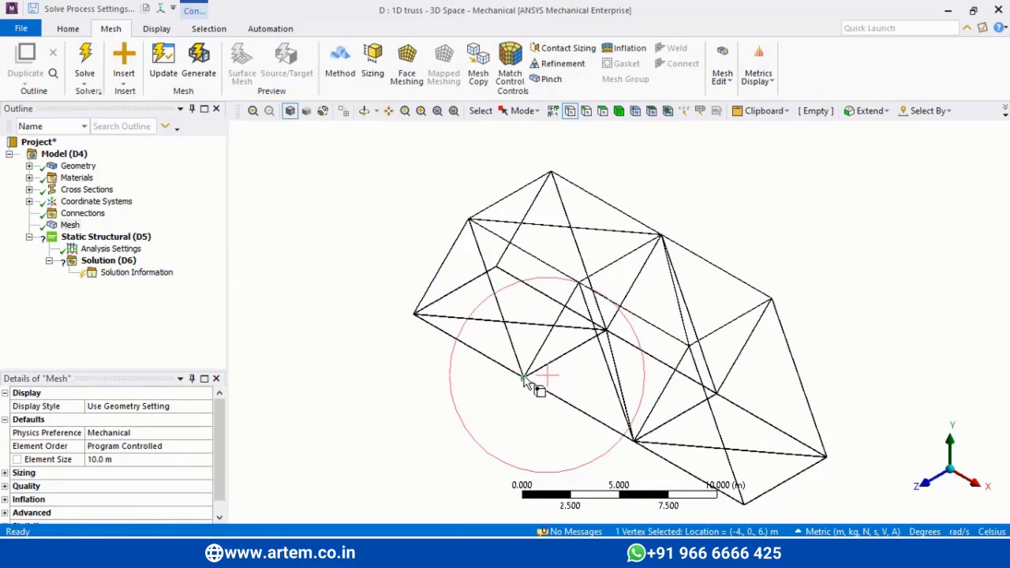
{"action": "left_click", "coordinate": [95, 237]}
{"action": "right_click", "coordinate": [104, 237]}
{"action": "mouse_move", "coordinate": [149, 247]}
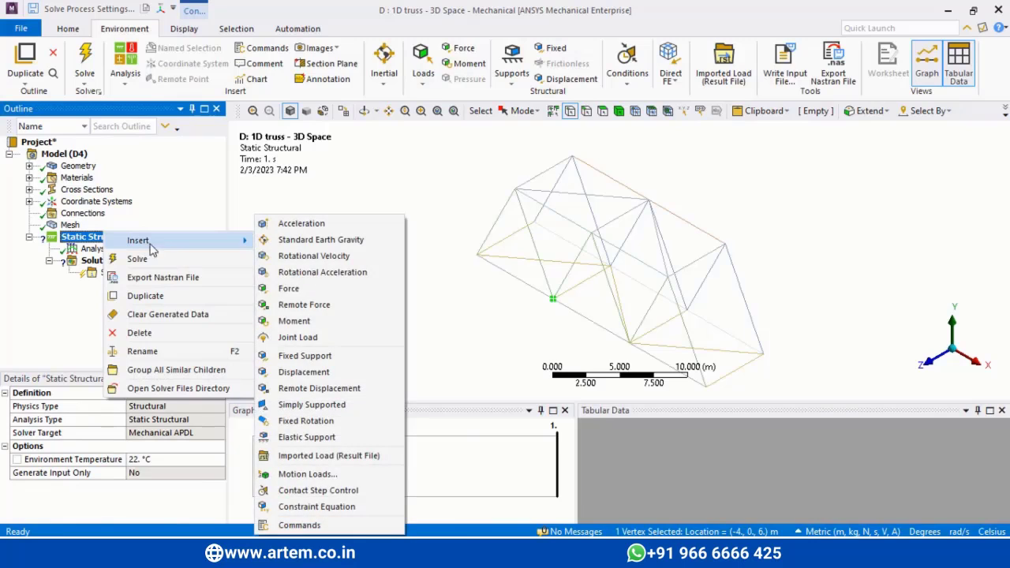
{"action": "left_click", "coordinate": [305, 356]}
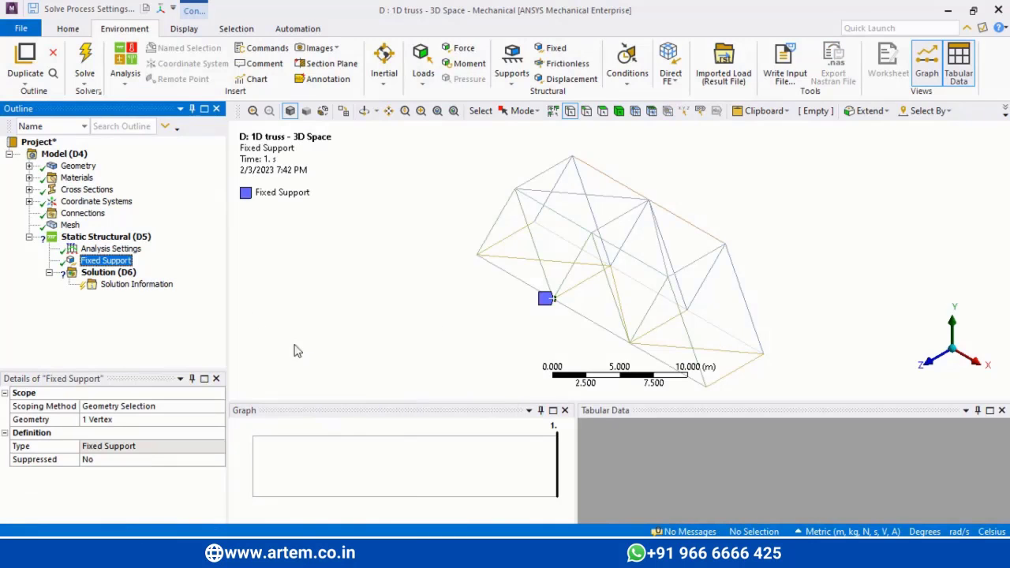
Step: Rescope the fixed support to the two bottom corner vertices at the negative-X end of the truss
{"action": "left_click", "coordinate": [477, 257]}
{"action": "left_click", "coordinate": [535, 223], "text": "ctrl"}
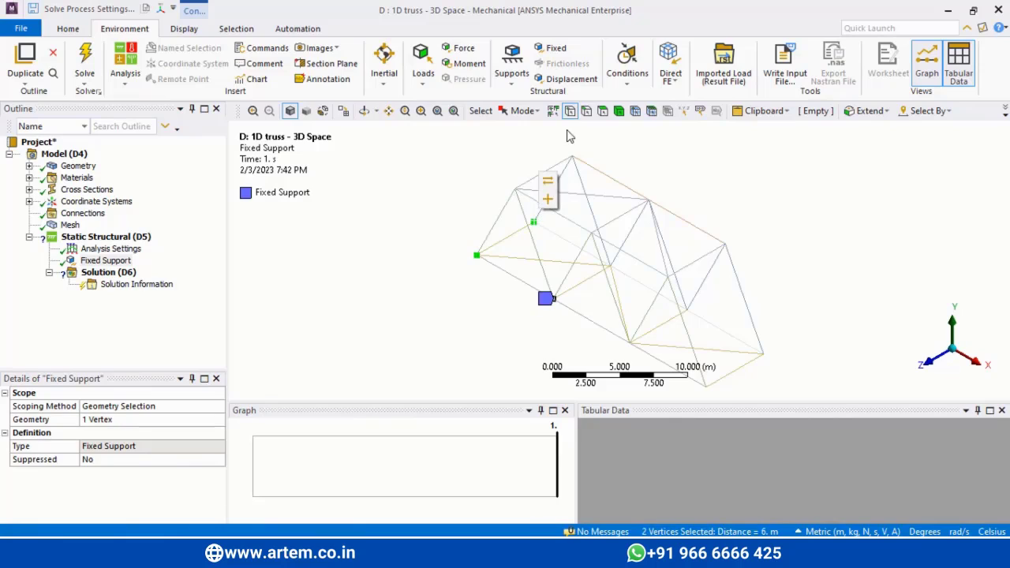
{"action": "left_click", "coordinate": [119, 422]}
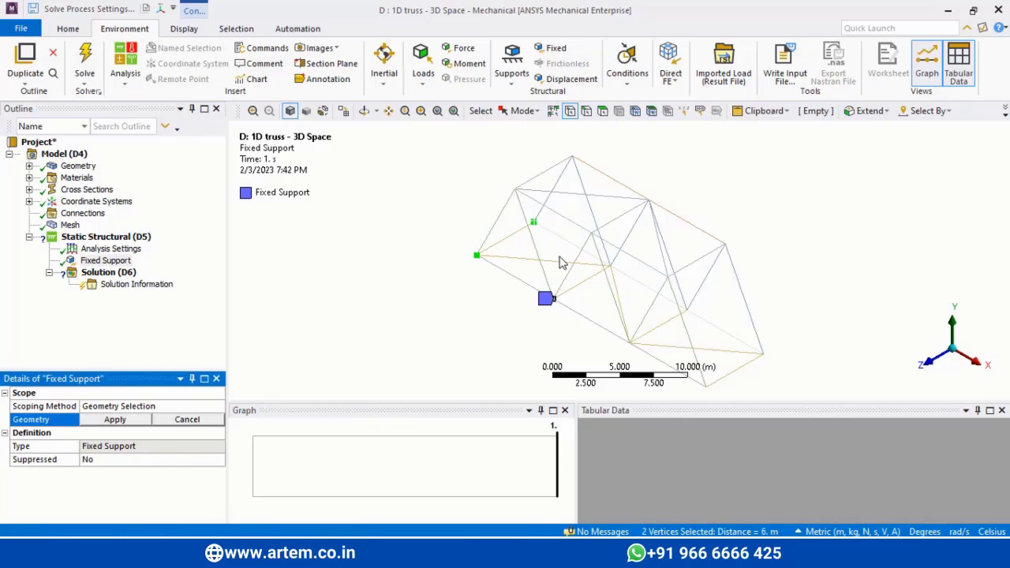
{"action": "left_click", "coordinate": [446, 365]}
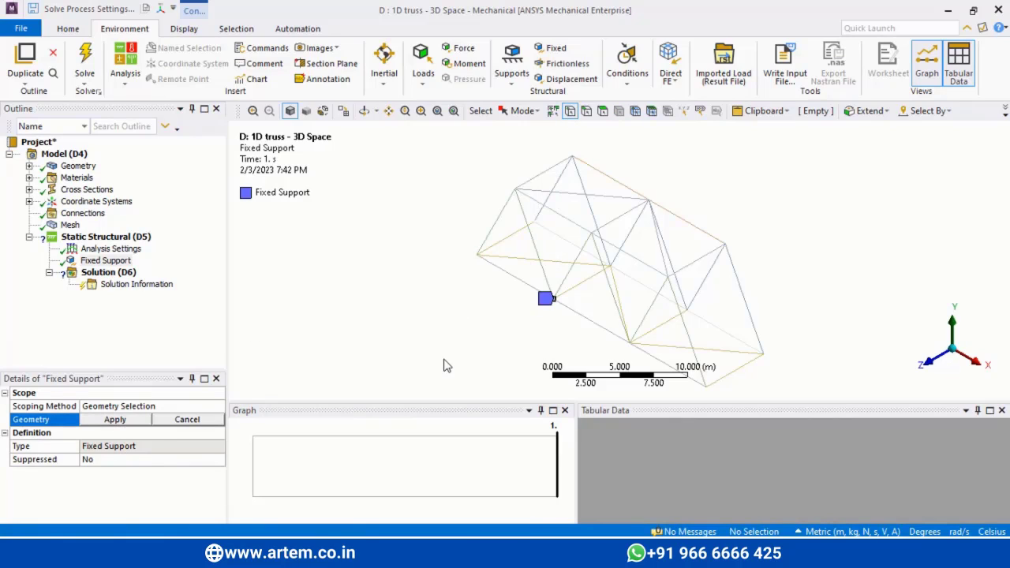
{"action": "left_click", "coordinate": [477, 256]}
{"action": "left_click", "coordinate": [534, 223], "text": "ctrl"}
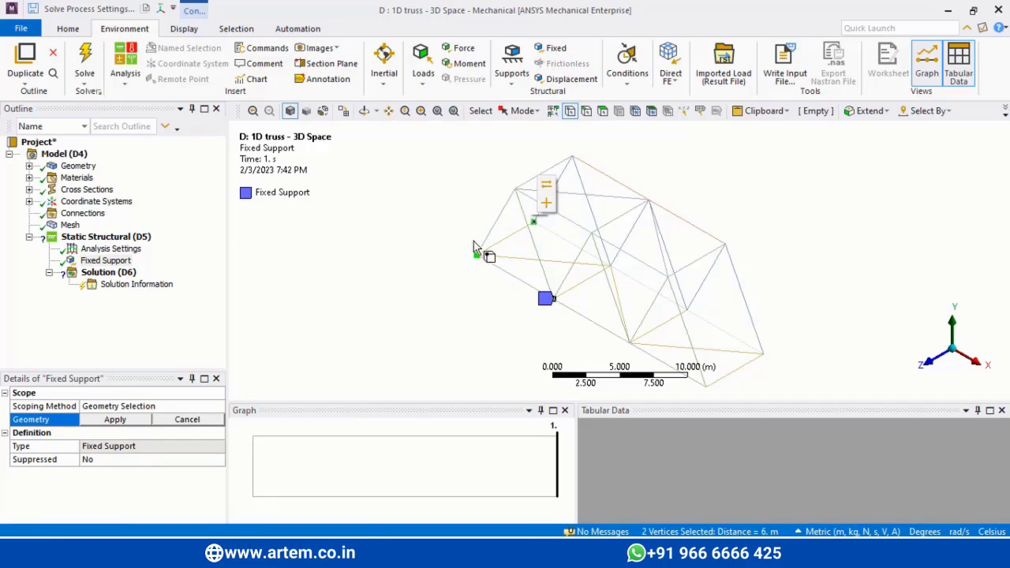
{"action": "left_click", "coordinate": [116, 420]}
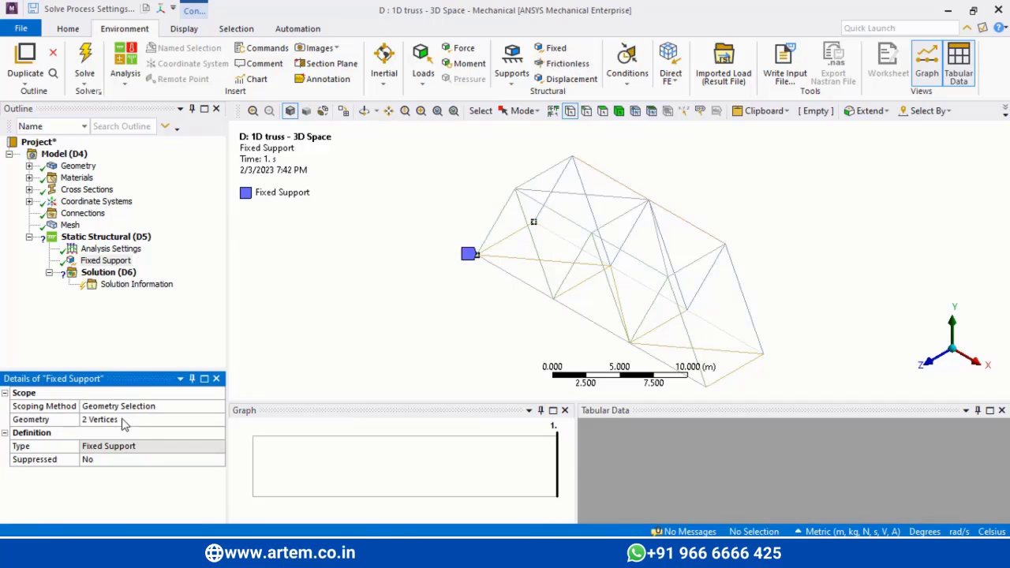
Step: Insert a displacement support scoped to the two bottom corner vertices at the positive-X end of the truss
{"action": "right_click", "coordinate": [91, 259]}
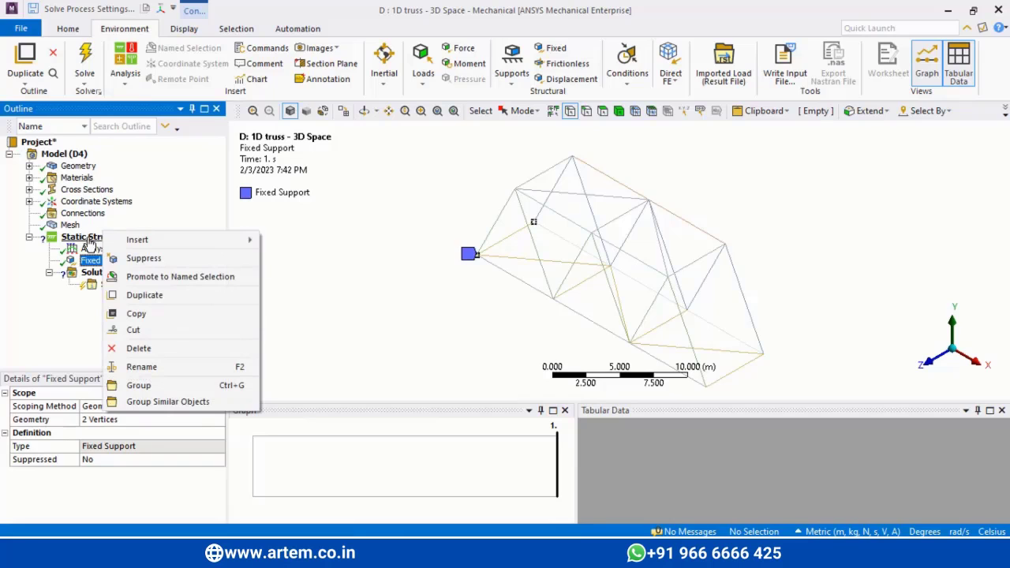
{"action": "mouse_move", "coordinate": [164, 240]}
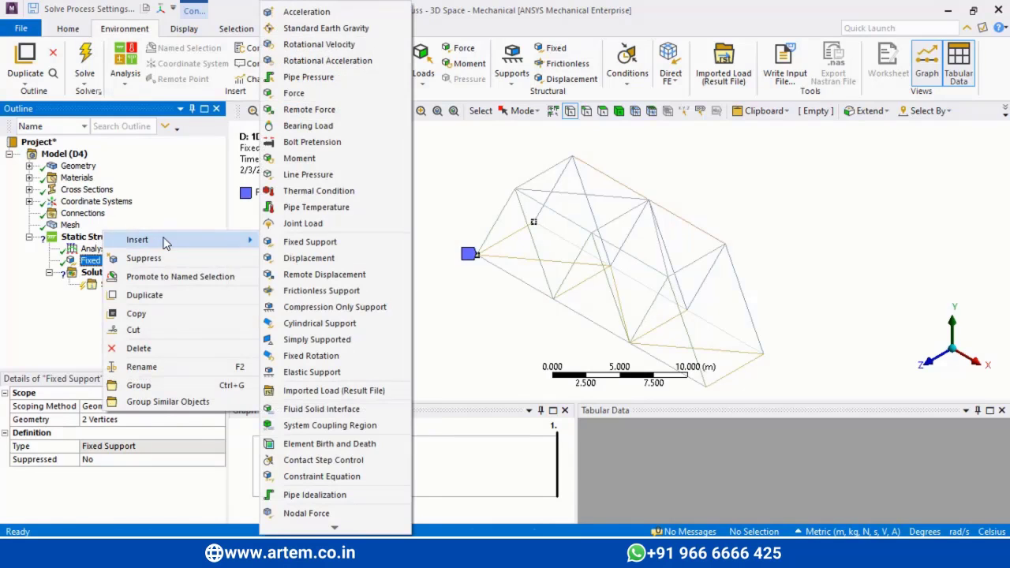
{"action": "left_click", "coordinate": [313, 263]}
{"action": "left_click", "coordinate": [707, 387]}
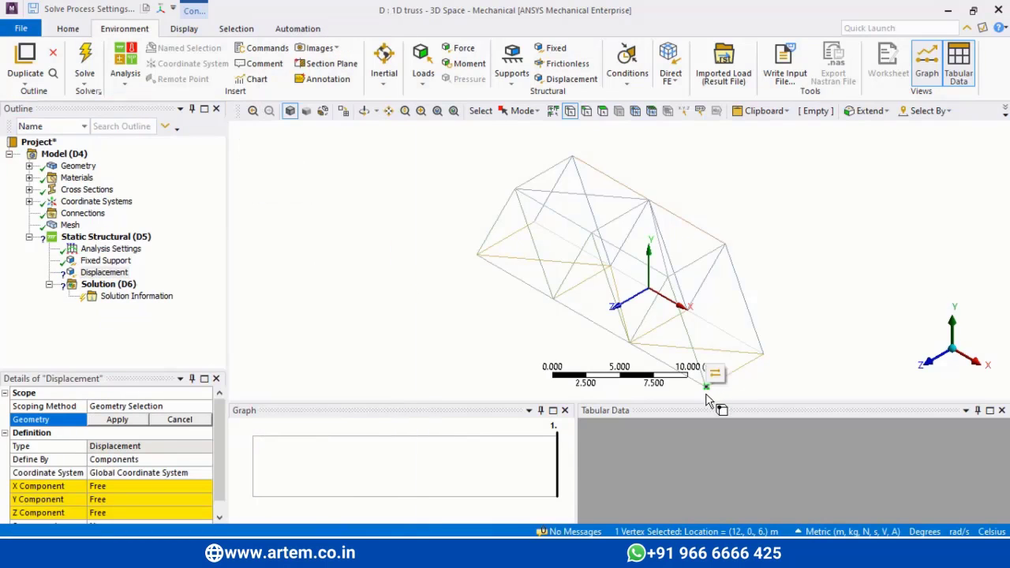
{"action": "left_click", "coordinate": [764, 355], "text": "ctrl"}
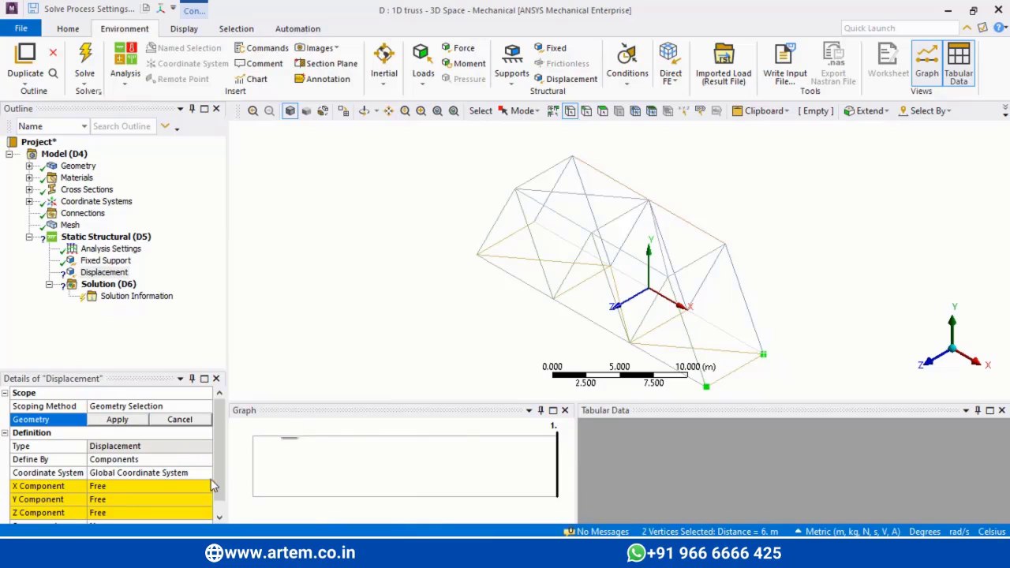
{"action": "left_click", "coordinate": [119, 420]}
Step: Set the displacement's Y and Z components to 0 m, leaving X free
{"action": "left_click", "coordinate": [162, 500]}
{"action": "type", "text": "0"}
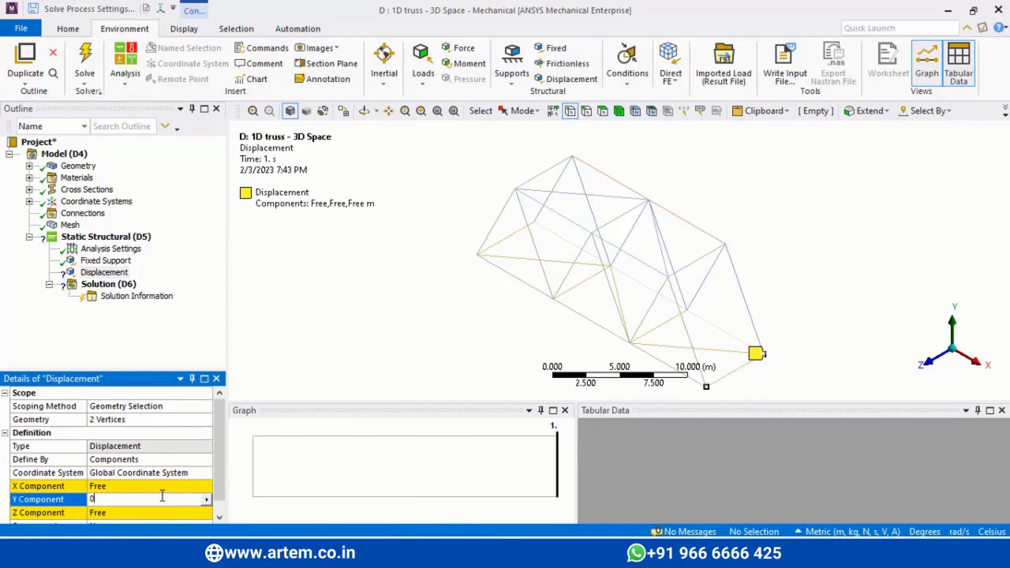
{"action": "left_click", "coordinate": [150, 513]}
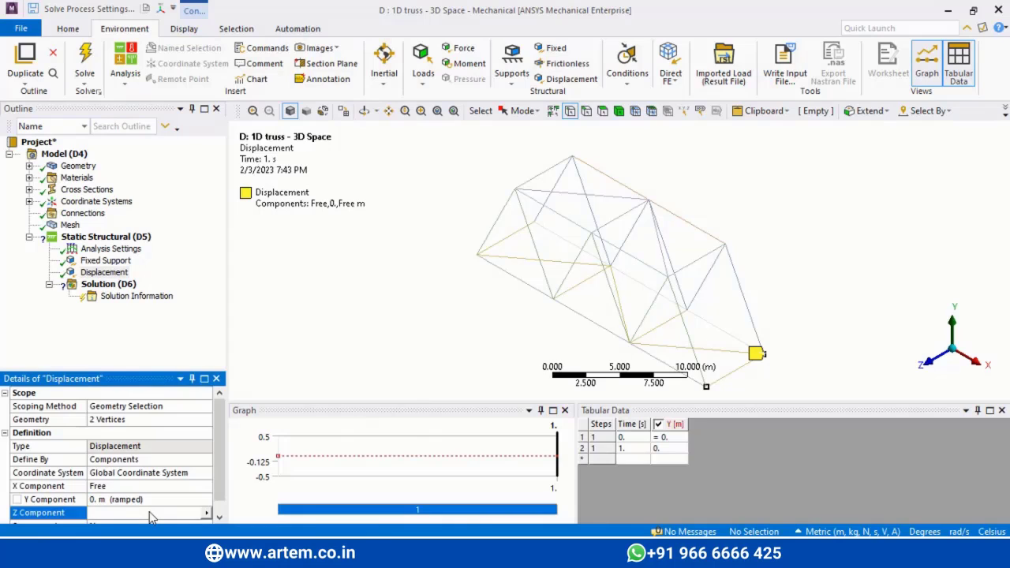
{"action": "key", "text": "Return"}
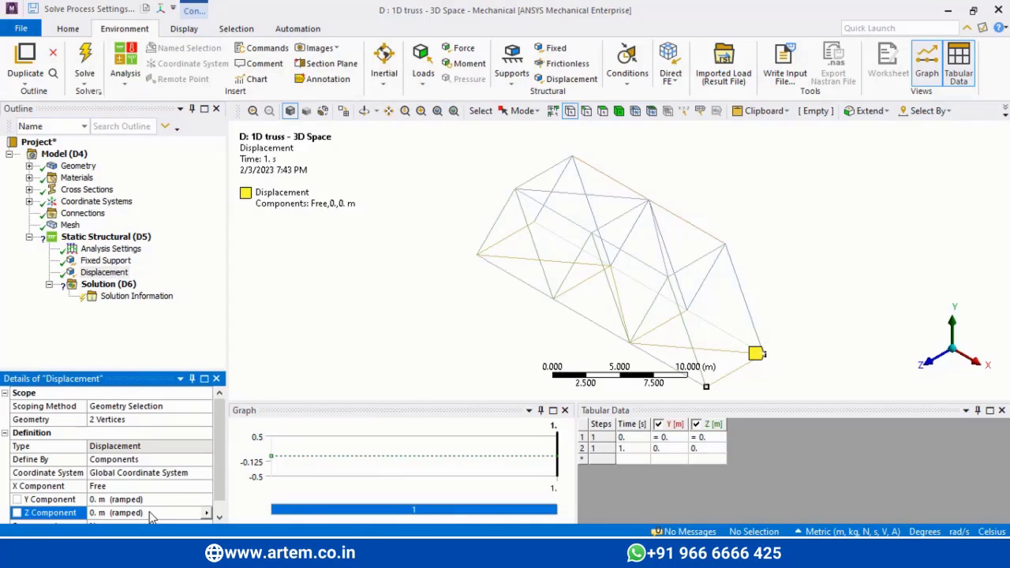
Step: Insert a force load in the static structural analysis
{"action": "right_click", "coordinate": [97, 239]}
{"action": "mouse_move", "coordinate": [134, 249]}
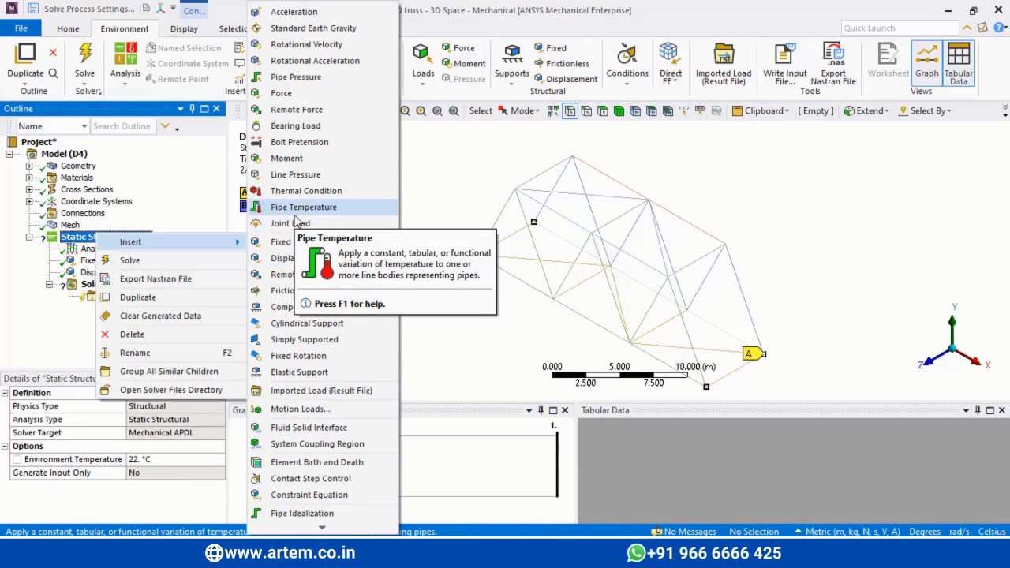
{"action": "left_click", "coordinate": [282, 93]}
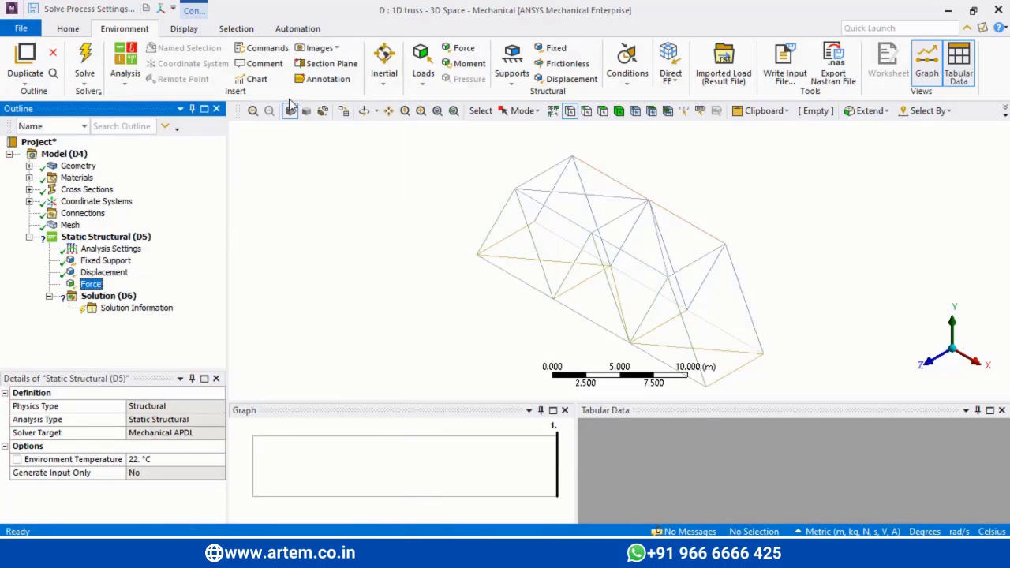
Step: Check the truss sketch in Snipping Tool and the static loading conditions on the Truss Elements web page, and return to Mechanical
{"action": "key", "text": "alt+Tab"}
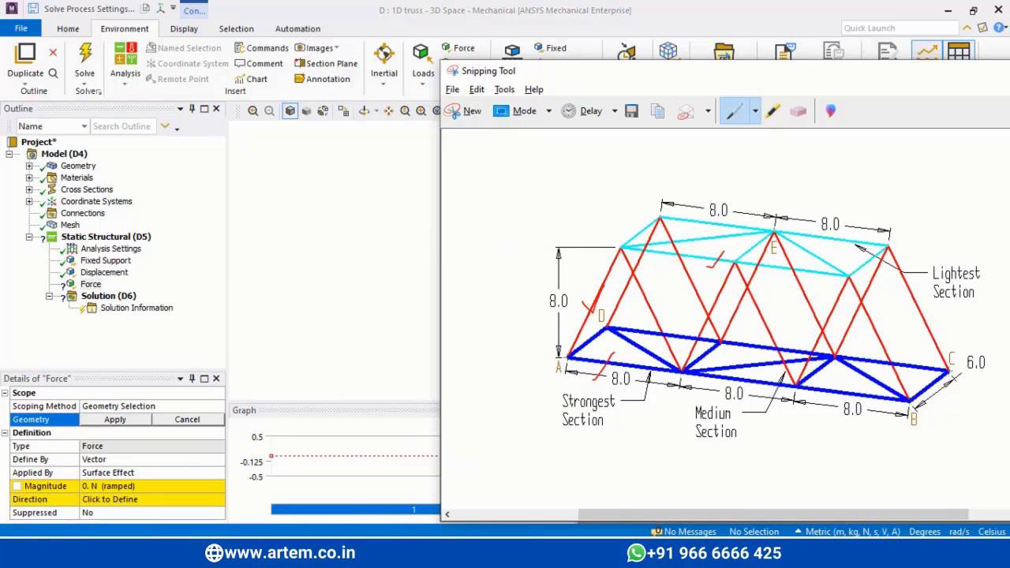
{"action": "key", "text": "alt+Tab"}
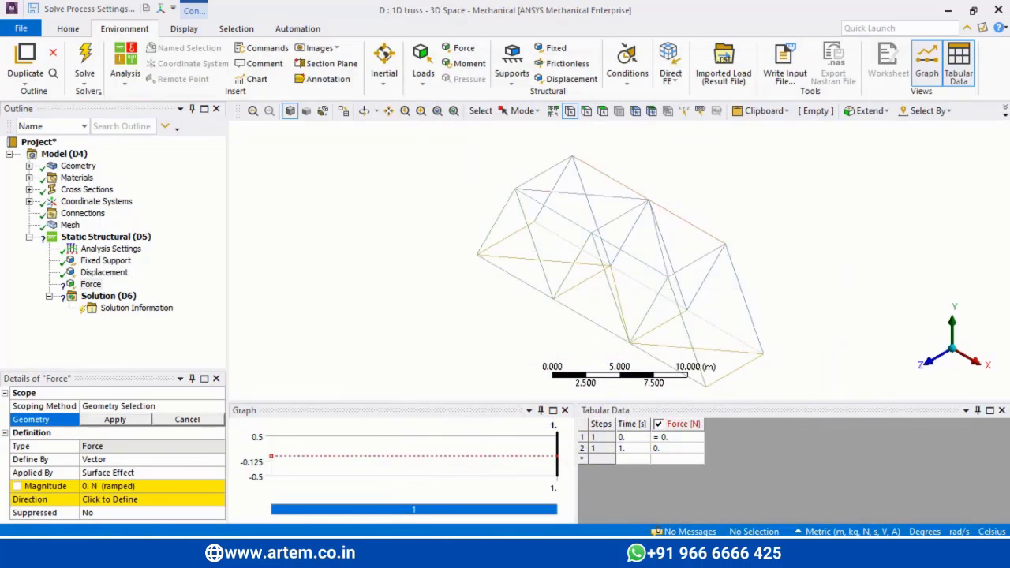
{"action": "left_click", "coordinate": [196, 553]}
{"action": "left_click_drag", "start_coordinate": [1006, 213], "coordinate": [1005, 446]}
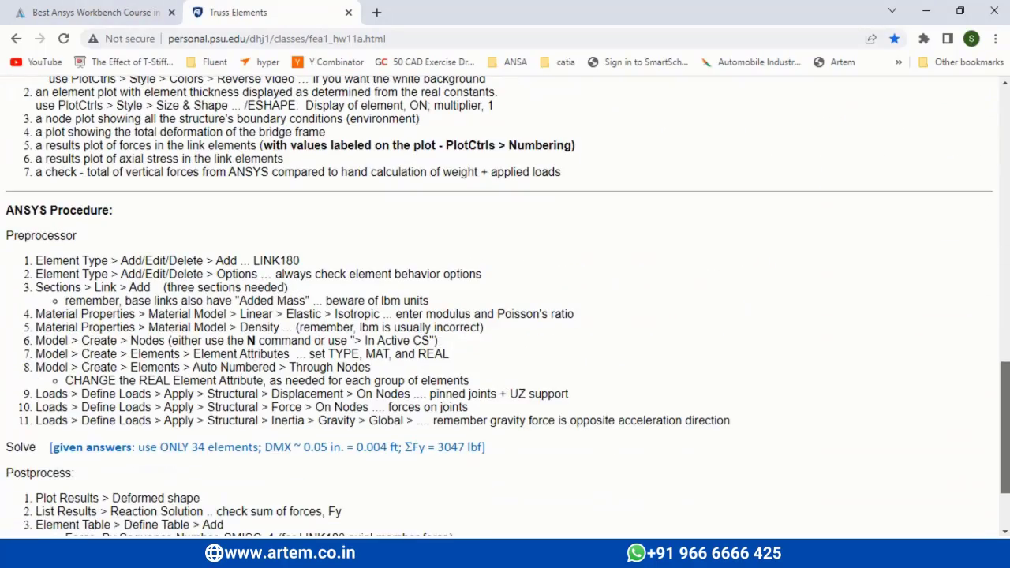
{"action": "scroll", "coordinate": [505, 308], "scroll_direction": "up", "scroll_amount": 2}
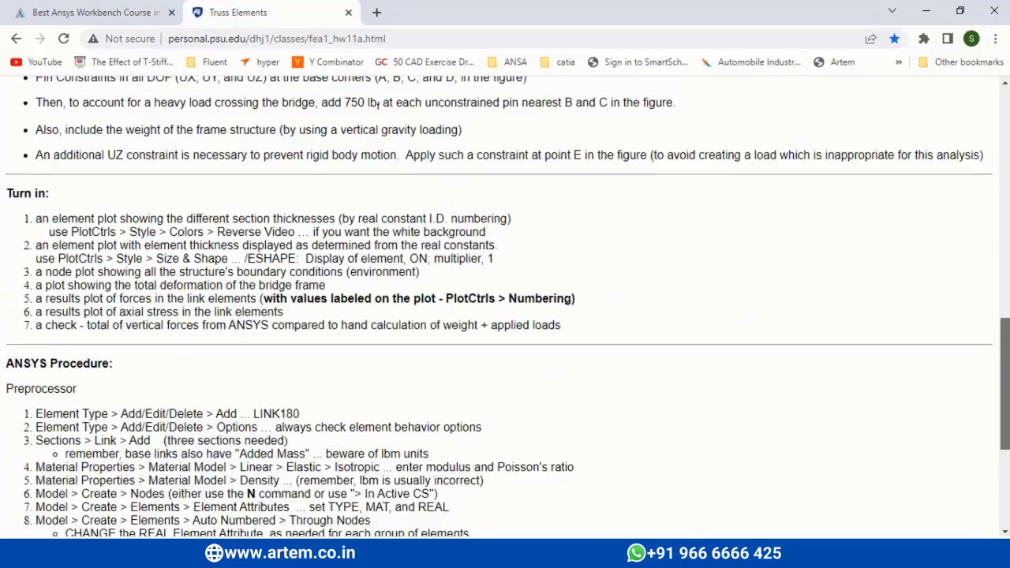
{"action": "scroll", "coordinate": [505, 308], "scroll_direction": "down", "scroll_amount": 1}
{"action": "scroll", "coordinate": [505, 308], "scroll_direction": "up", "scroll_amount": 4}
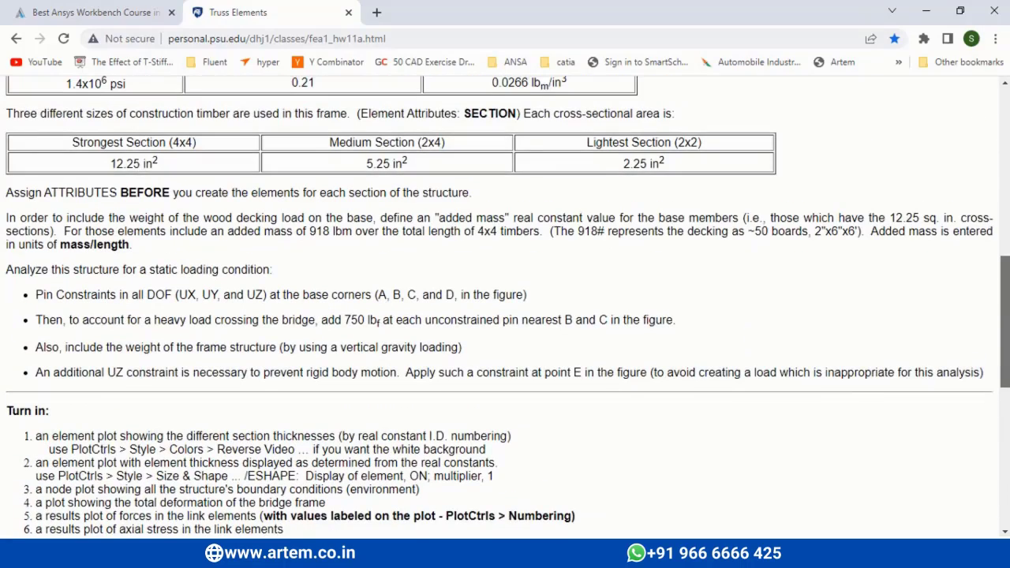
{"action": "scroll", "coordinate": [505, 308], "scroll_direction": "up", "scroll_amount": 1}
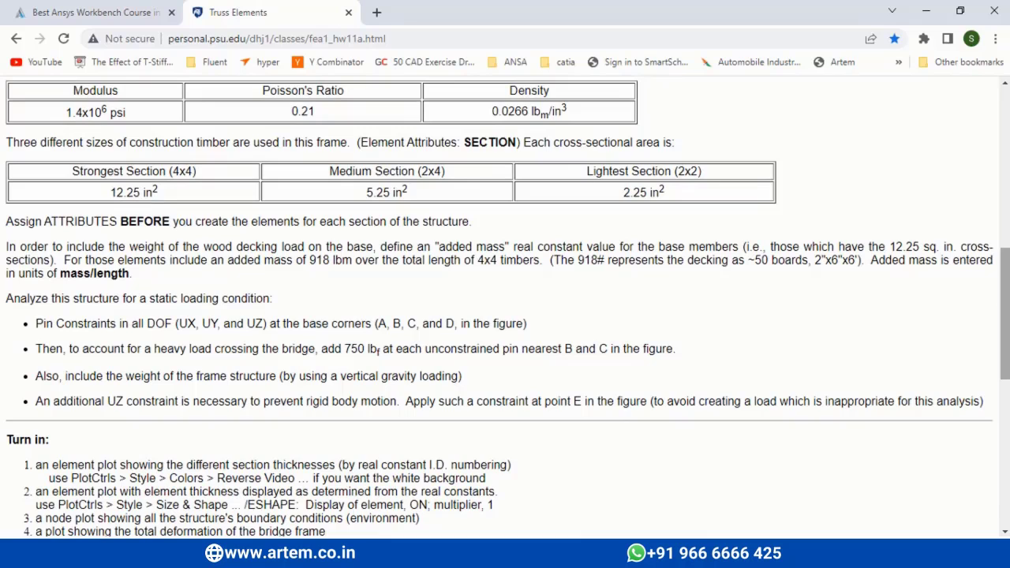
{"action": "key", "text": "alt+Tab"}
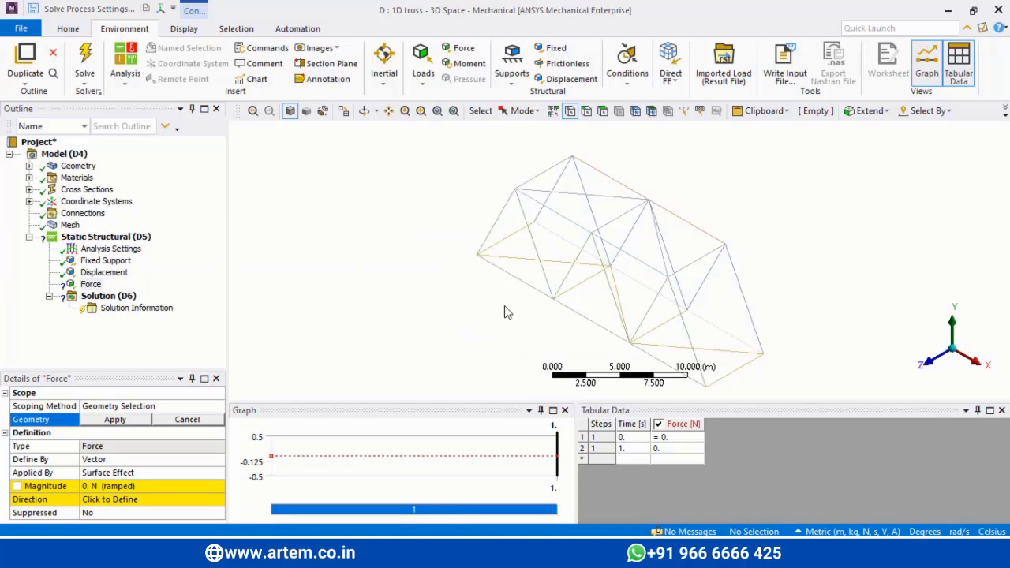
Step: Scope the force to the single vertex at the front bottom chord's inner joint nearest the fixed end
{"action": "left_click", "coordinate": [553, 300]}
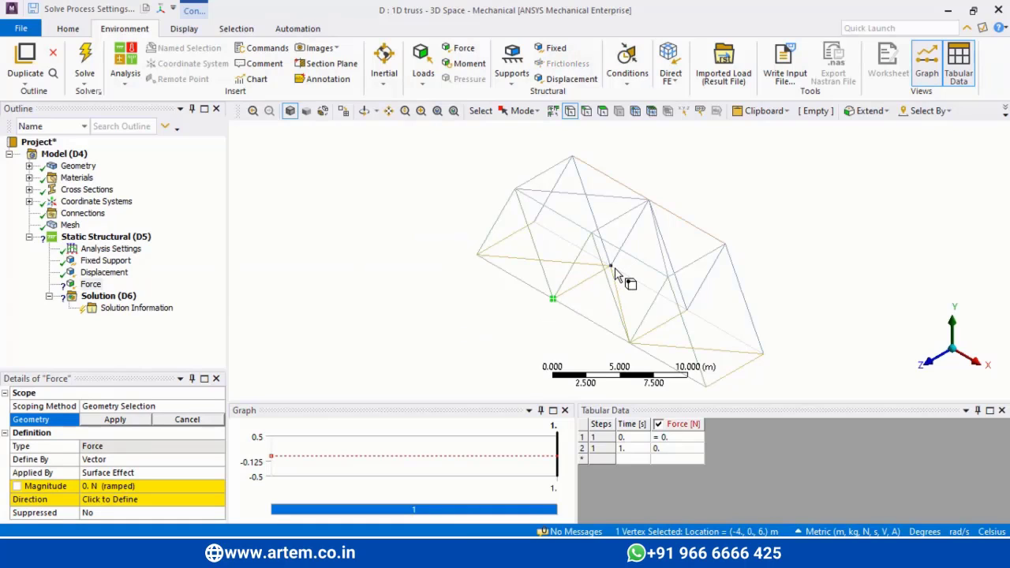
{"action": "left_click", "coordinate": [612, 268], "text": "ctrl"}
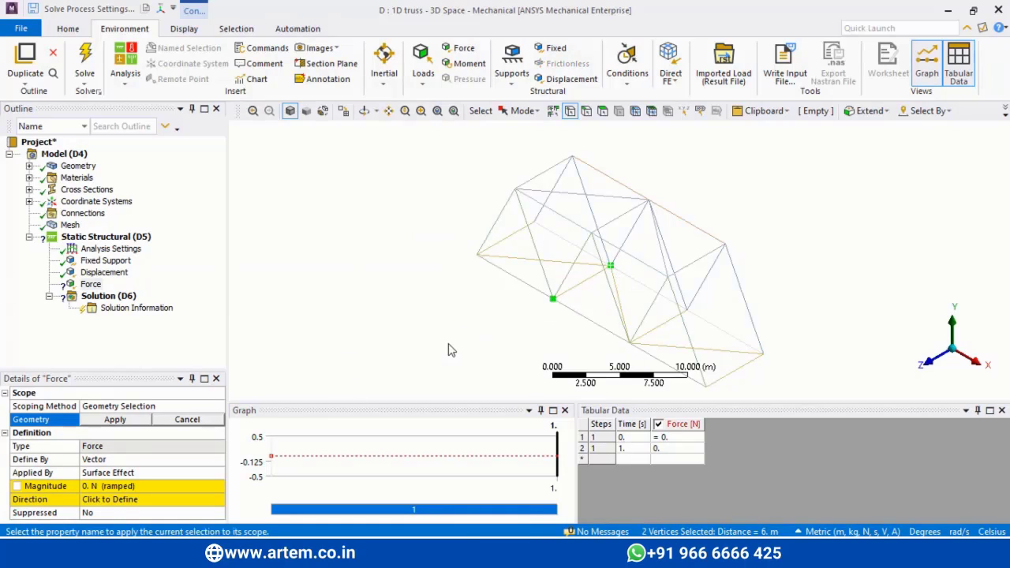
{"action": "left_click", "coordinate": [553, 299]}
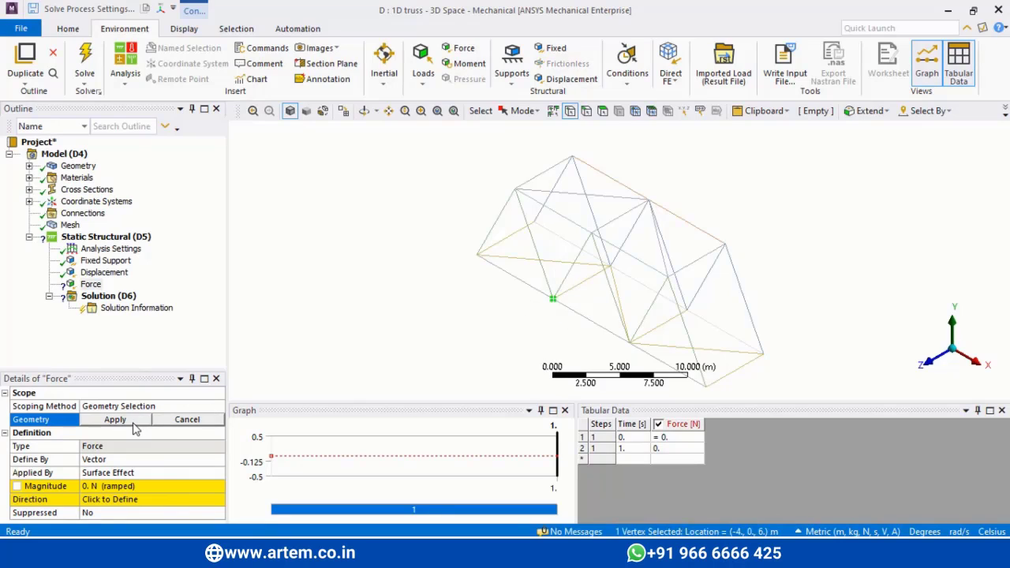
{"action": "left_click", "coordinate": [131, 421]}
Step: Define the force by components and set its Y component to -2000 N
{"action": "left_click", "coordinate": [184, 462]}
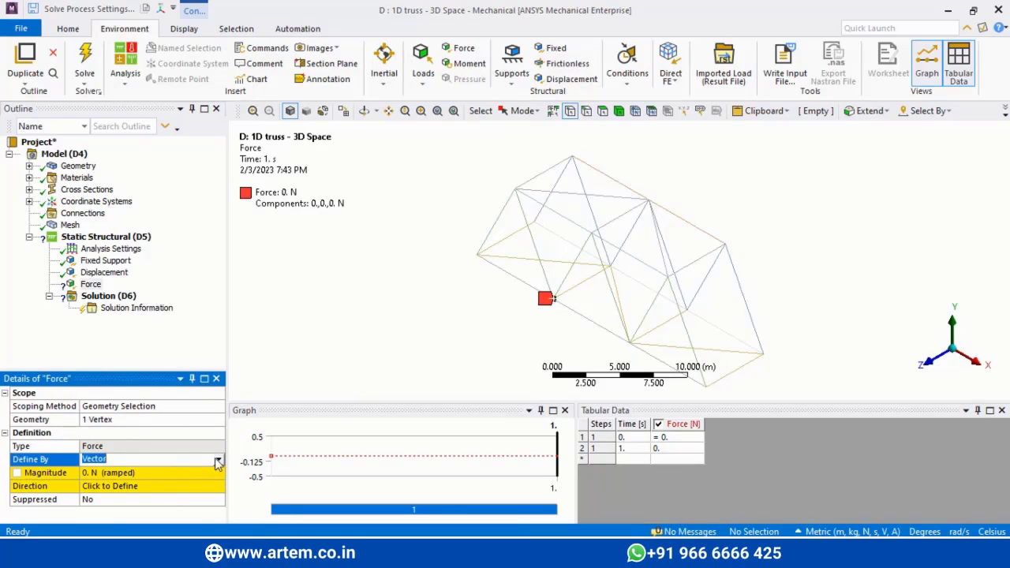
{"action": "left_click", "coordinate": [219, 460]}
{"action": "left_click", "coordinate": [112, 473]}
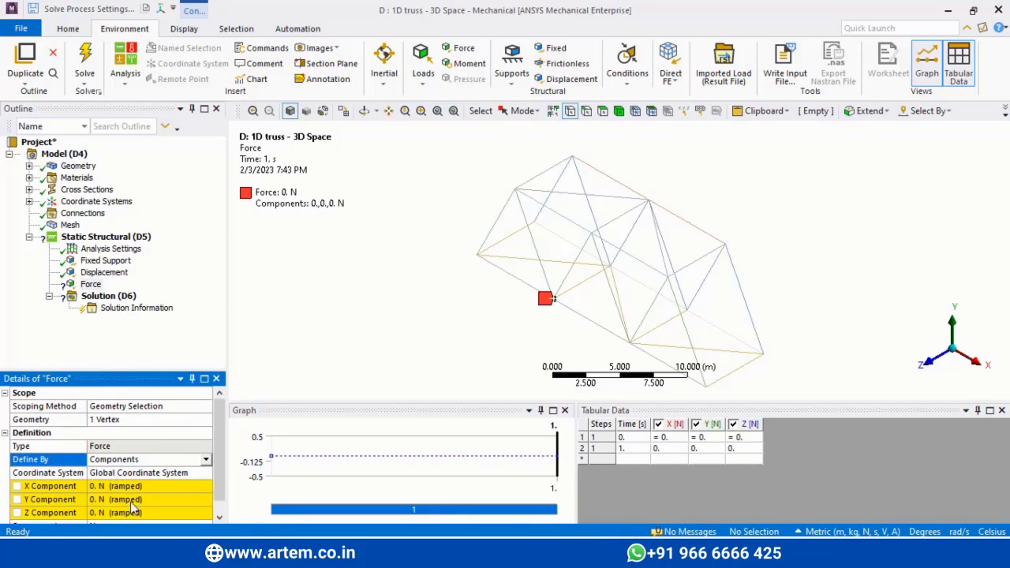
{"action": "left_click", "coordinate": [132, 500]}
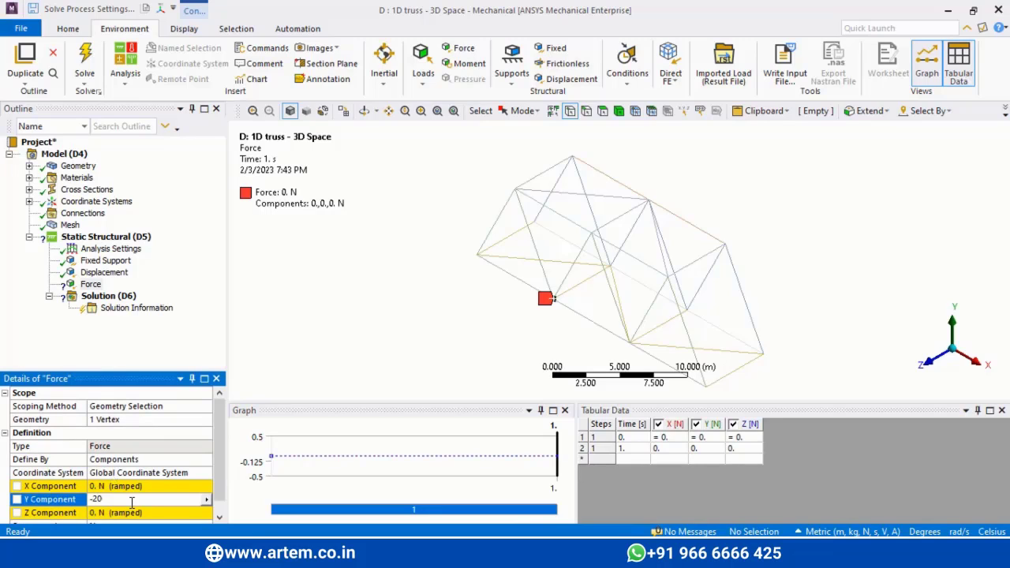
{"action": "type", "text": "-2000"}
{"action": "key", "text": "Return"}
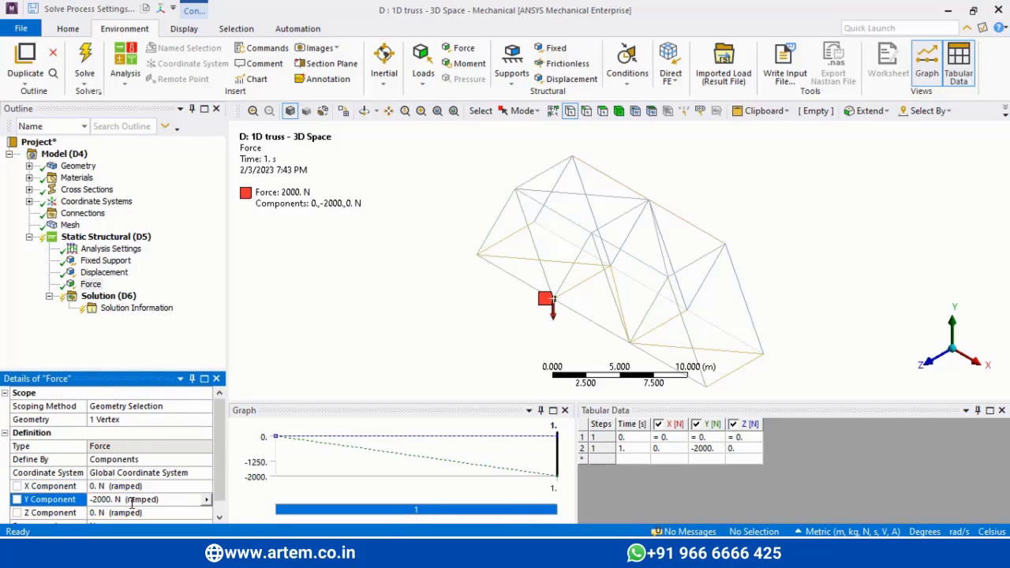
Step: Extend the force's scope to include the matching inner joint on the opposite bottom chord nearest the fixed end
{"action": "left_click", "coordinate": [98, 433]}
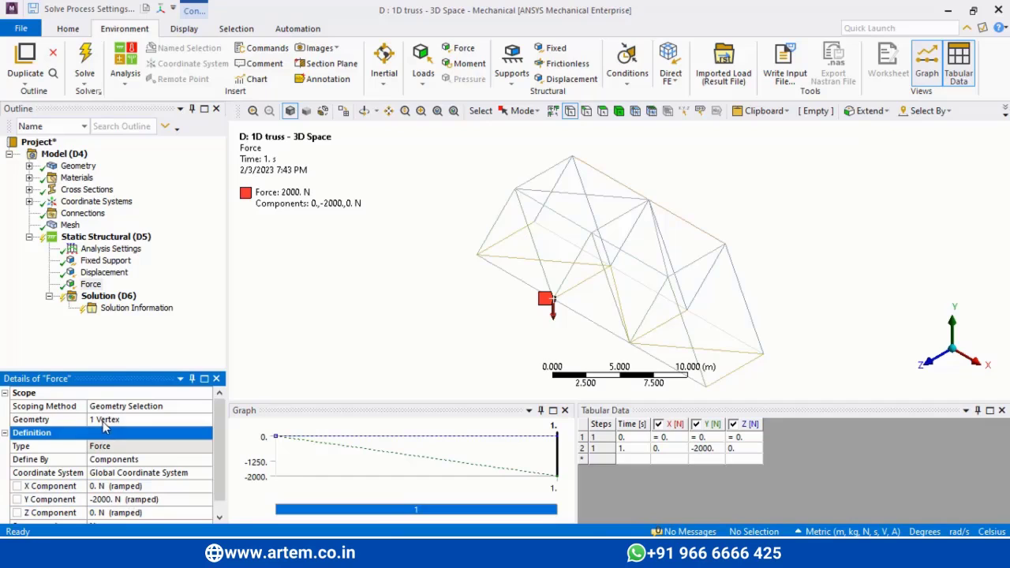
{"action": "left_click", "coordinate": [105, 421]}
{"action": "left_click", "coordinate": [612, 267], "text": "ctrl"}
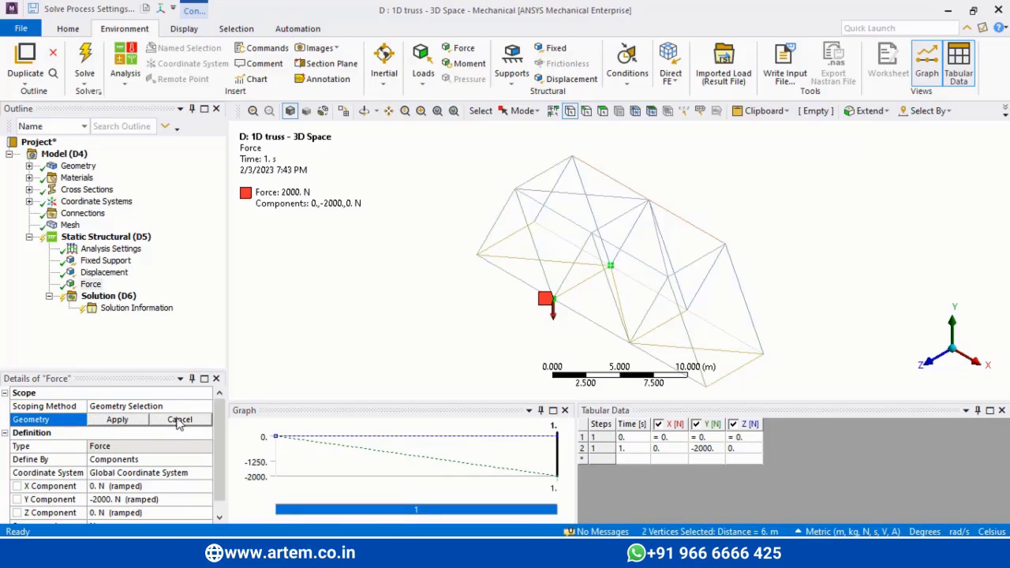
{"action": "left_click", "coordinate": [133, 425]}
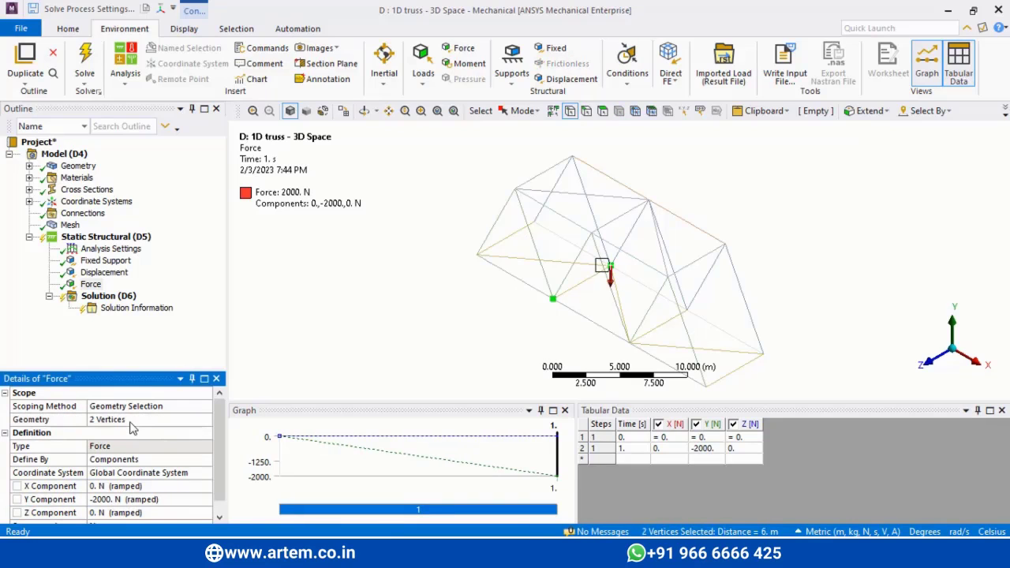
Step: Insert a second force load scoped to the two bottom-chord inner joints nearest the displacement-supported end
{"action": "right_click", "coordinate": [105, 239]}
{"action": "mouse_move", "coordinate": [169, 241]}
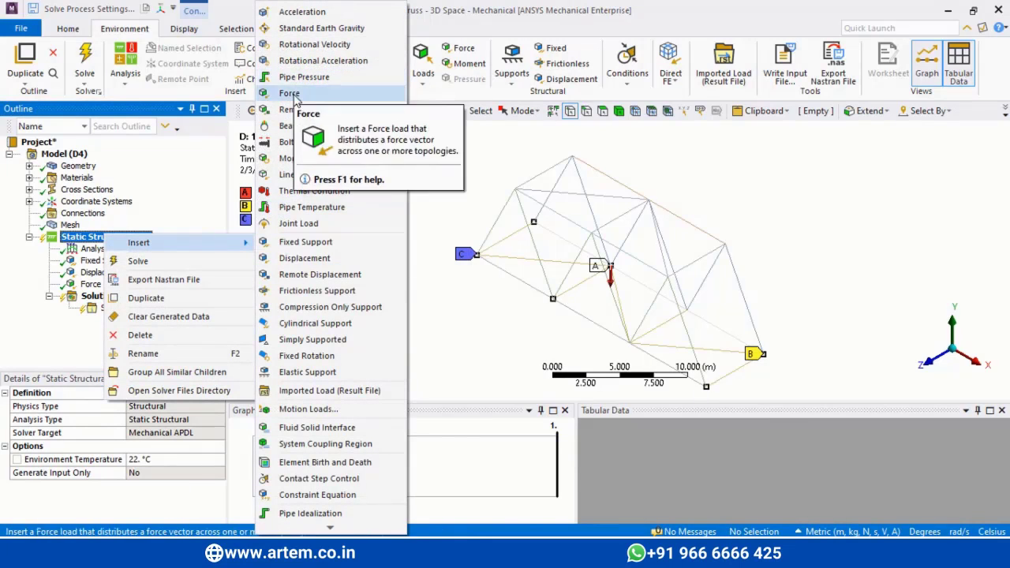
{"action": "left_click", "coordinate": [289, 93]}
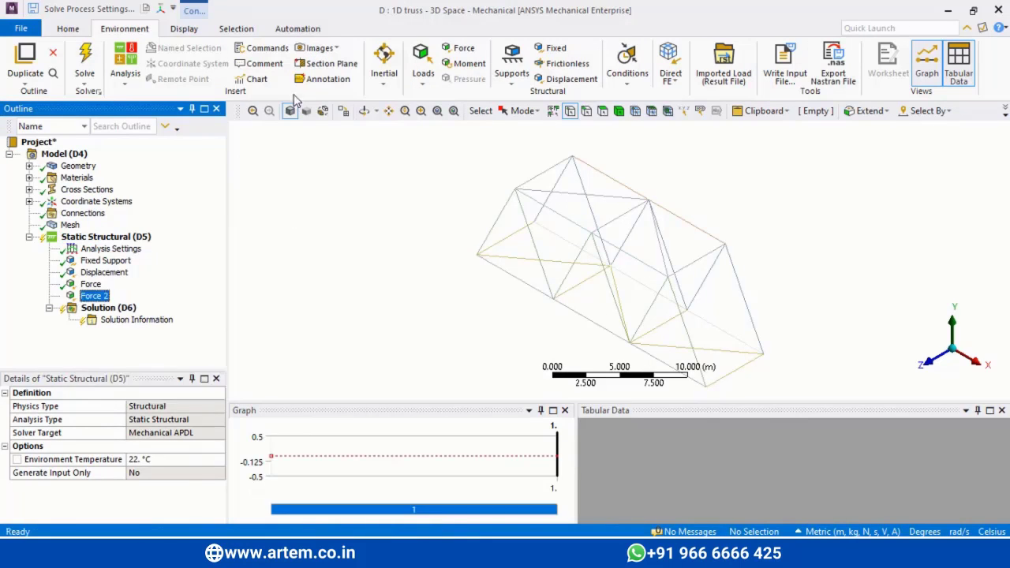
{"action": "left_click", "coordinate": [630, 345]}
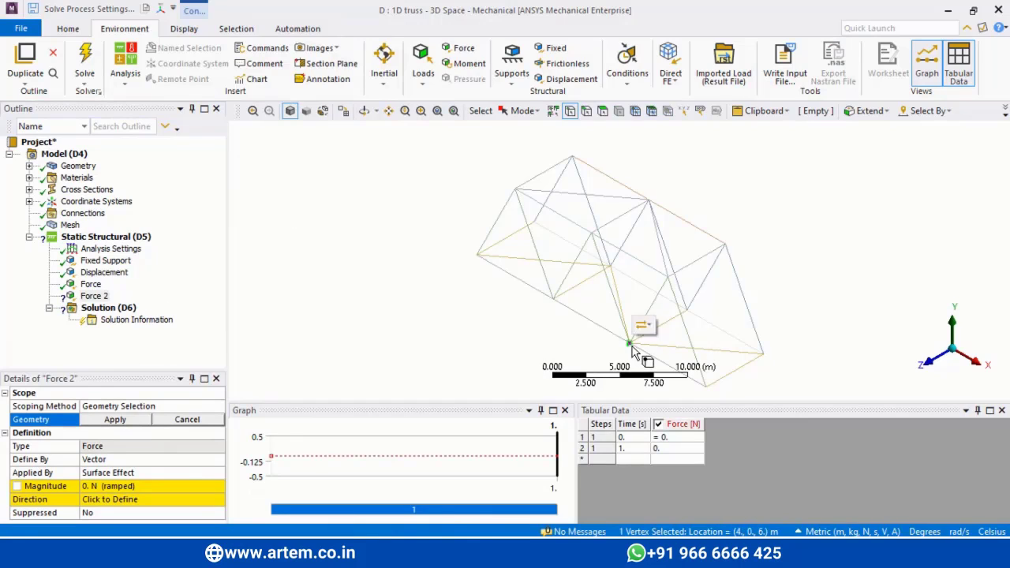
{"action": "left_click", "coordinate": [688, 311], "text": "ctrl"}
{"action": "left_click", "coordinate": [139, 421]}
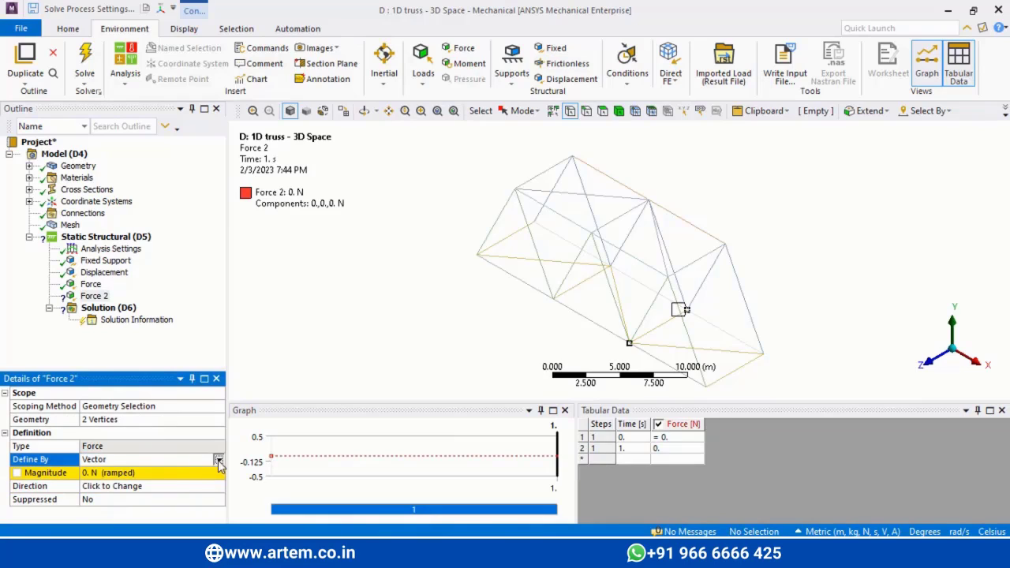
Step: Define the second force by components and set its Y component to -20000 N
{"action": "left_click", "coordinate": [218, 460]}
{"action": "left_click", "coordinate": [111, 472]}
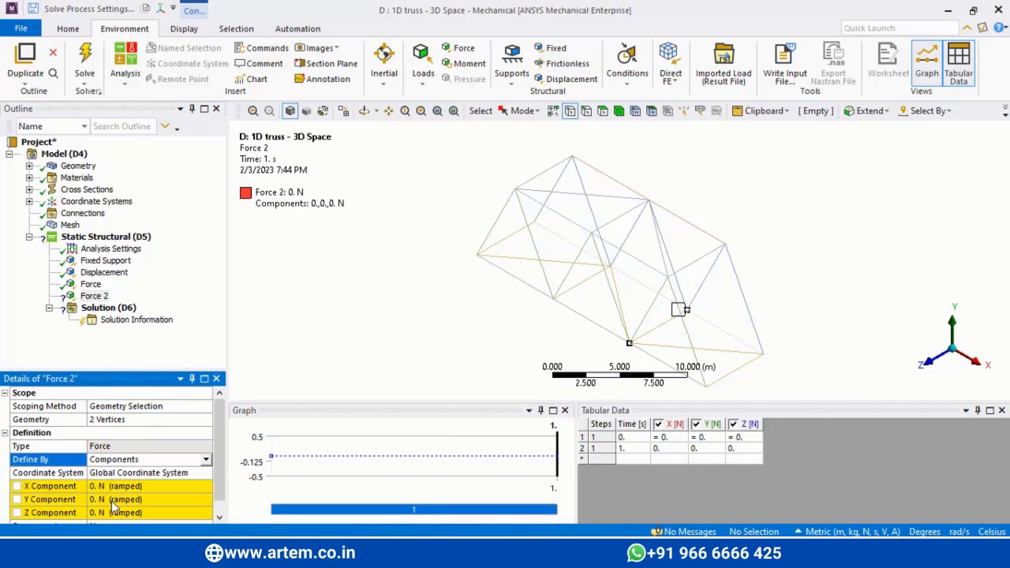
{"action": "left_click", "coordinate": [113, 501]}
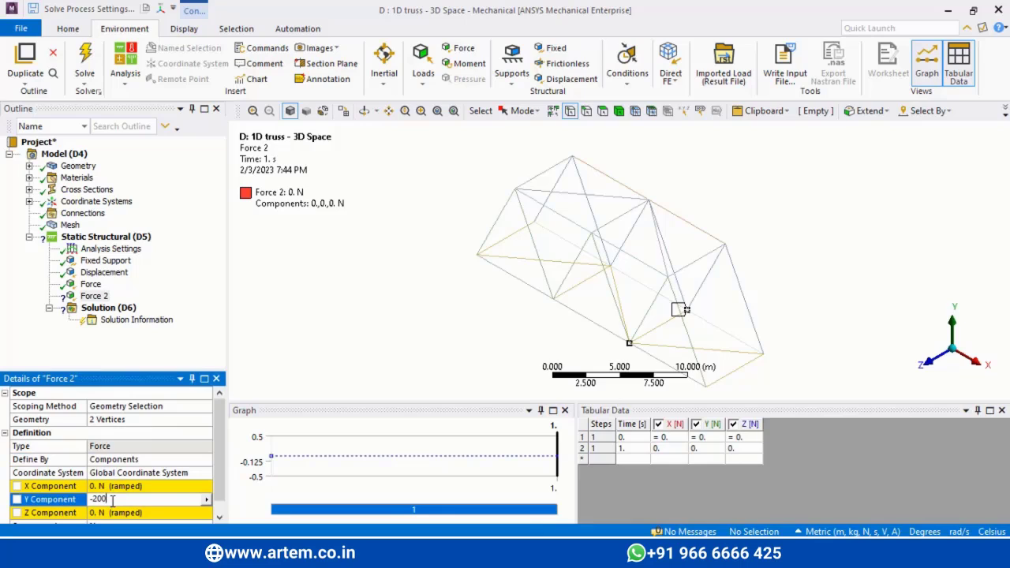
{"action": "type", "text": "-20000"}
{"action": "key", "text": "Return"}
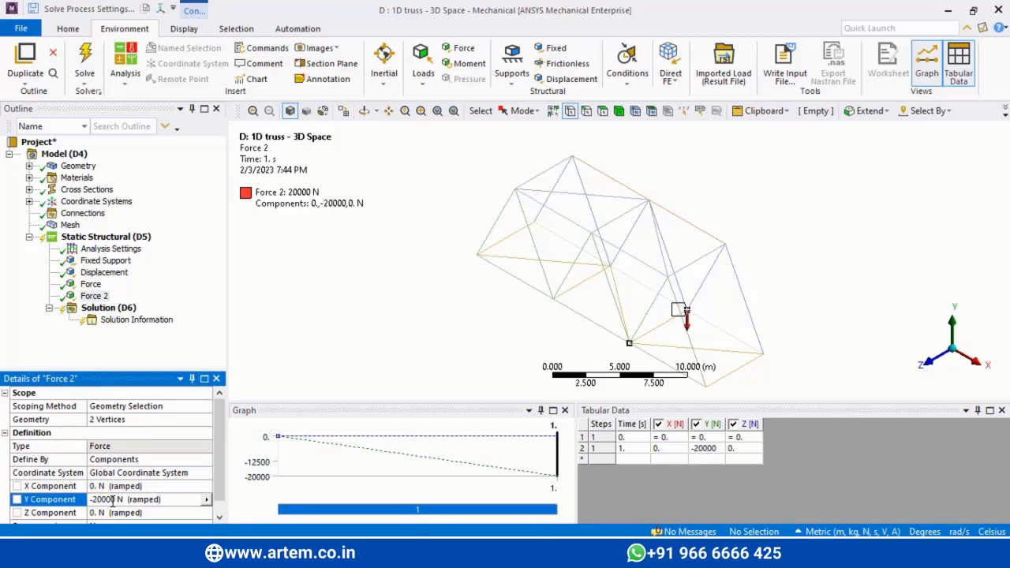
Step: Set the first force's Y component to -20000 N
{"action": "left_click", "coordinate": [90, 286]}
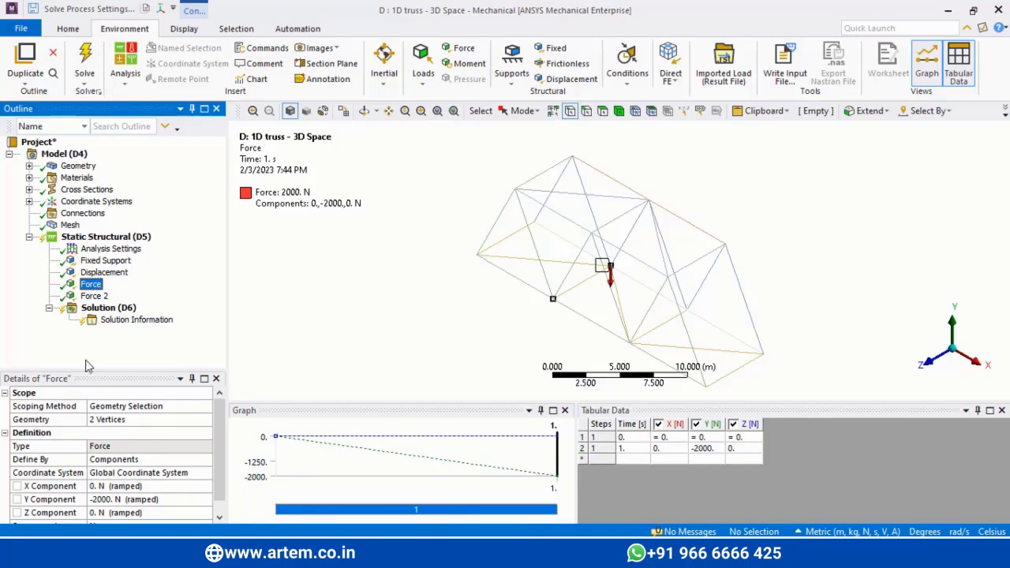
{"action": "left_click", "coordinate": [103, 501]}
{"action": "type", "text": "0"}
{"action": "key", "text": "Return"}
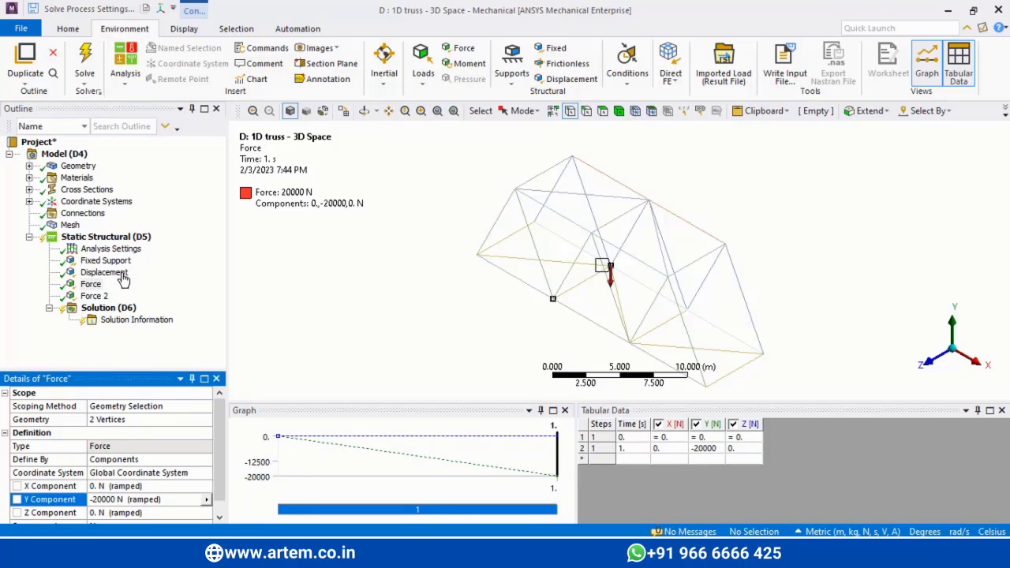
Step: Try to solve the static structural analysis with both vertical forces applied
{"action": "left_click", "coordinate": [104, 238]}
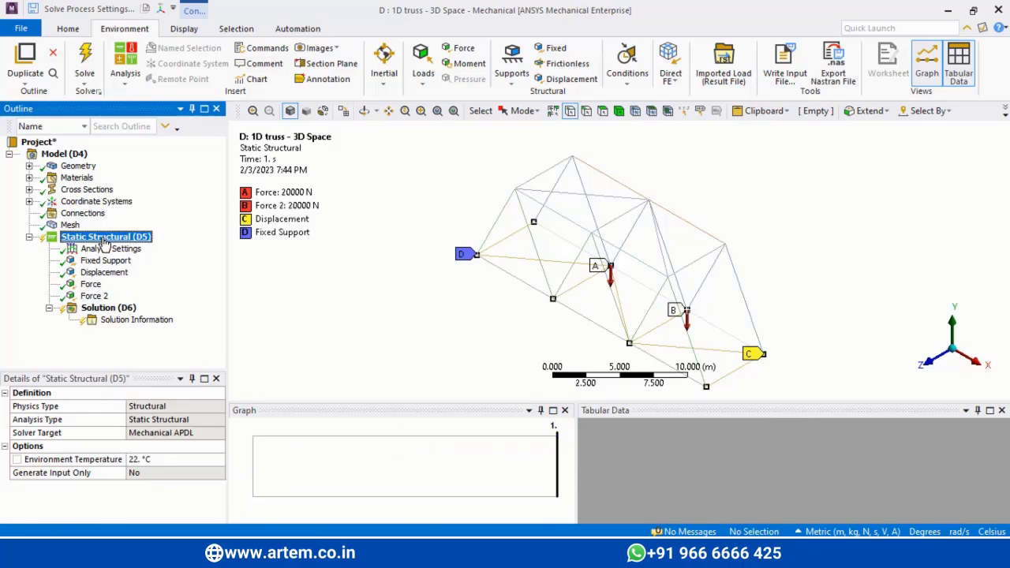
{"action": "right_click", "coordinate": [104, 242]}
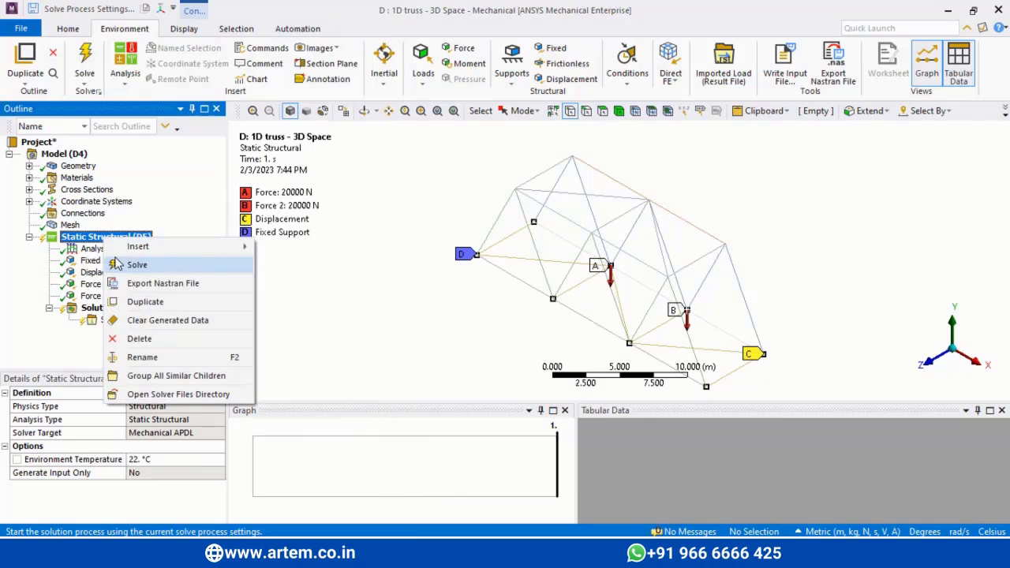
{"action": "left_click", "coordinate": [134, 265]}
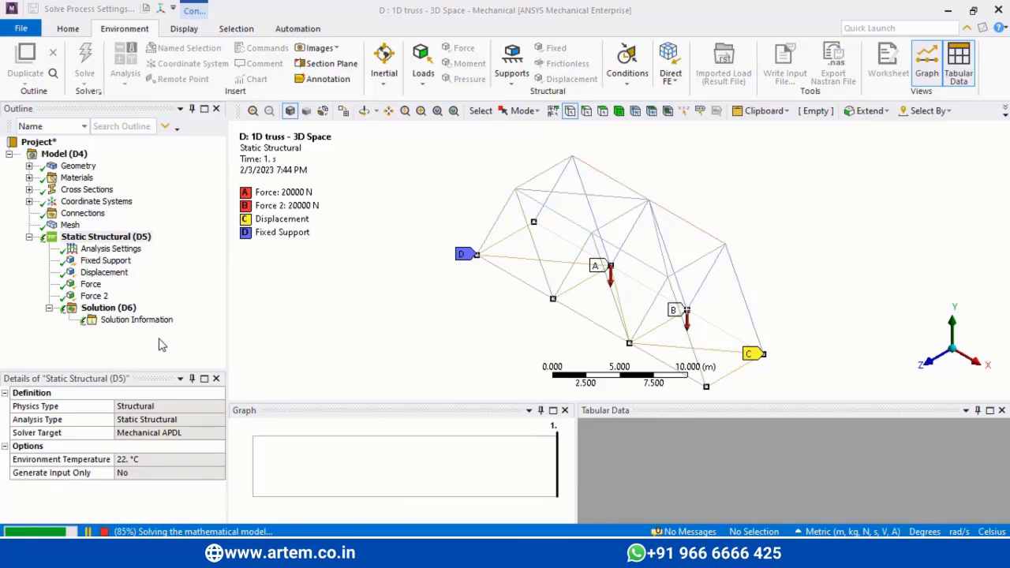
Step: Set the model type of all eight line bodies in the part to Beam
{"action": "left_click", "coordinate": [29, 166]}
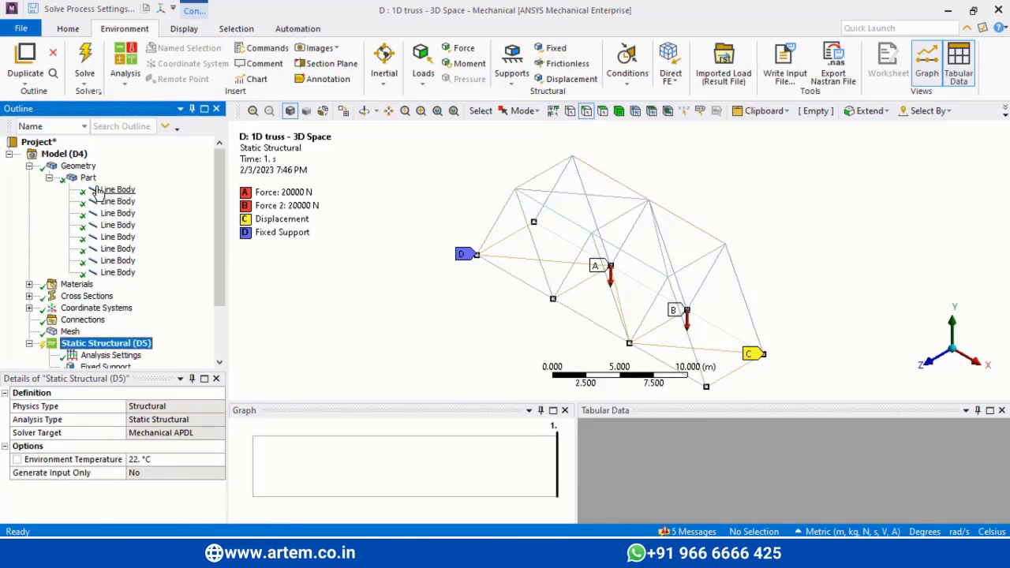
{"action": "left_click", "coordinate": [98, 190]}
{"action": "left_click", "coordinate": [115, 274], "text": "shift"}
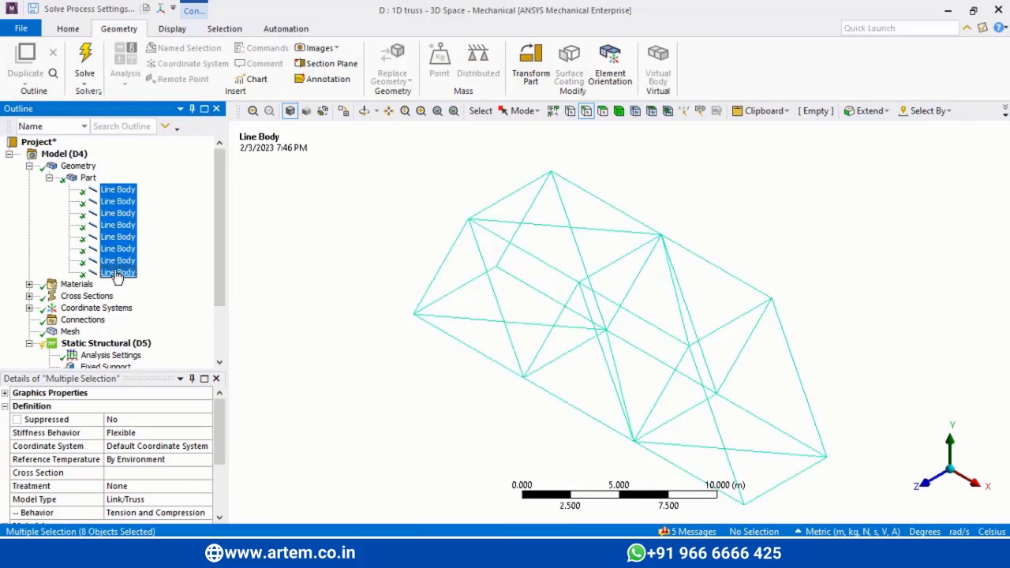
{"action": "left_click", "coordinate": [206, 501]}
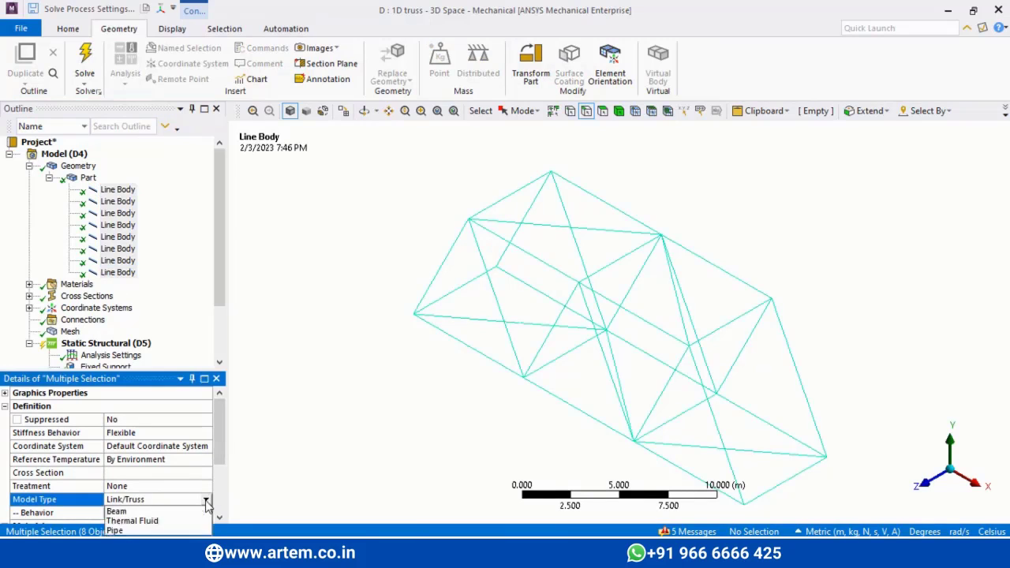
{"action": "left_click", "coordinate": [126, 513]}
Step: Collapse the geometry branch and regenerate the mesh for the beam bodies
{"action": "left_click", "coordinate": [49, 178]}
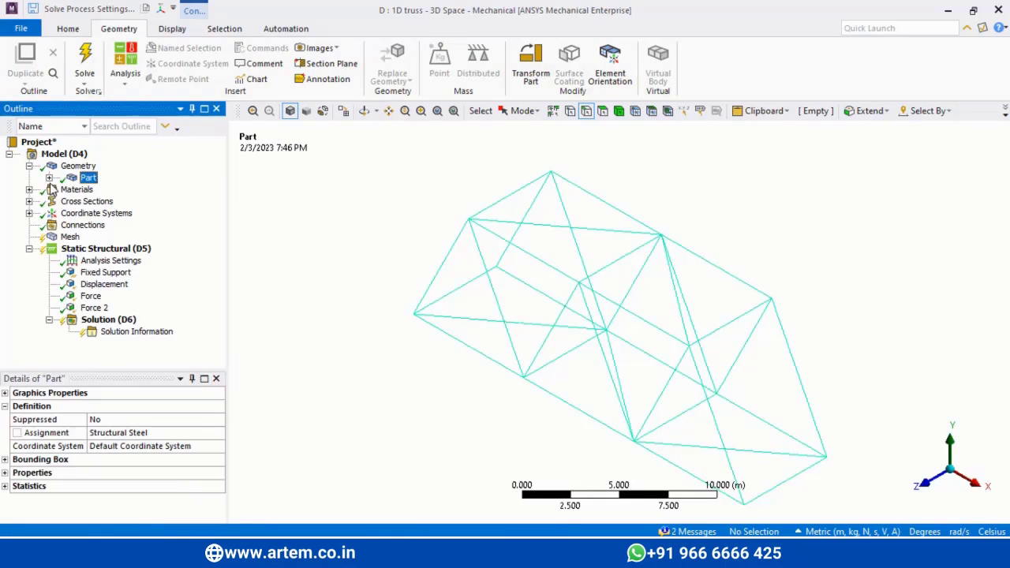
{"action": "left_click", "coordinate": [29, 166]}
{"action": "right_click", "coordinate": [65, 227]}
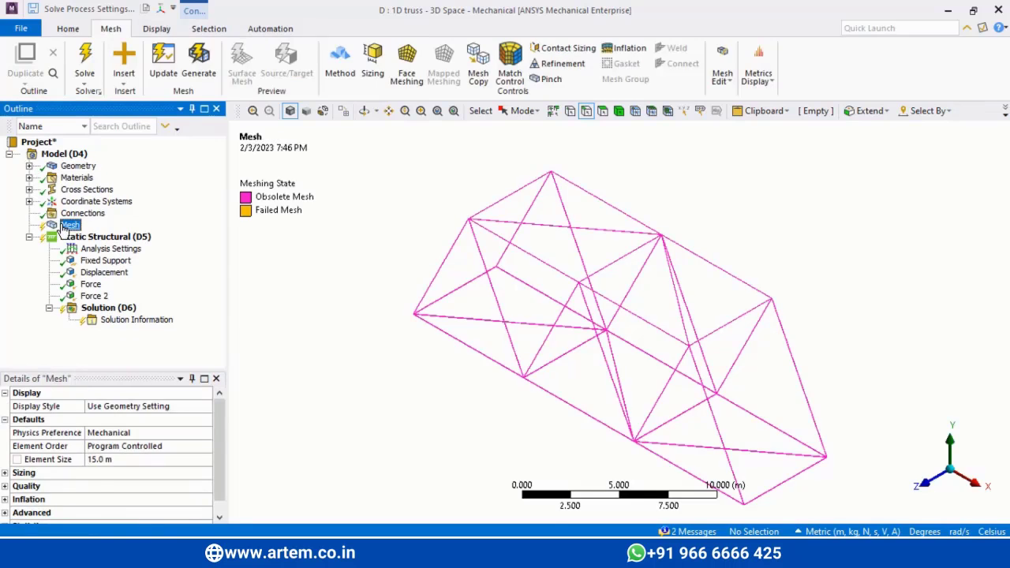
{"action": "left_click", "coordinate": [94, 271]}
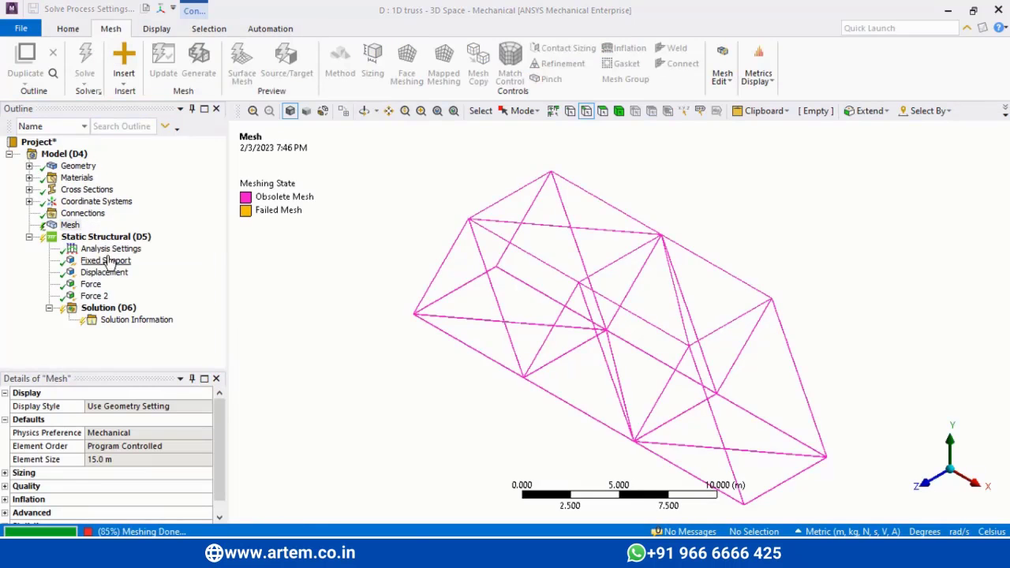
Step: Insert total deformation and directional deformation results in the solution
{"action": "left_click", "coordinate": [132, 310]}
{"action": "right_click", "coordinate": [132, 311]}
{"action": "mouse_move", "coordinate": [186, 320]}
{"action": "mouse_move", "coordinate": [324, 320]}
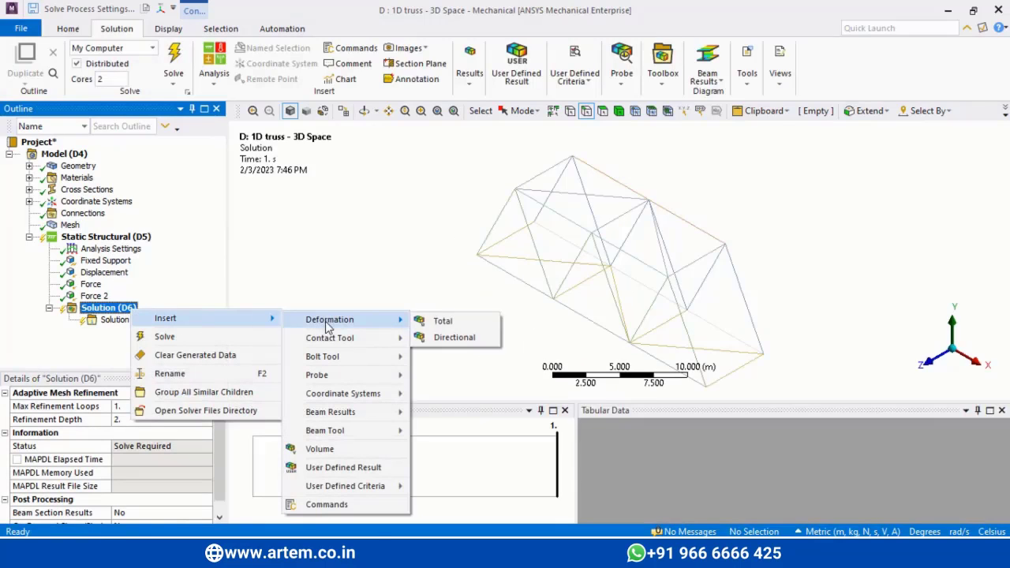
{"action": "left_click", "coordinate": [436, 328]}
{"action": "right_click", "coordinate": [129, 308]}
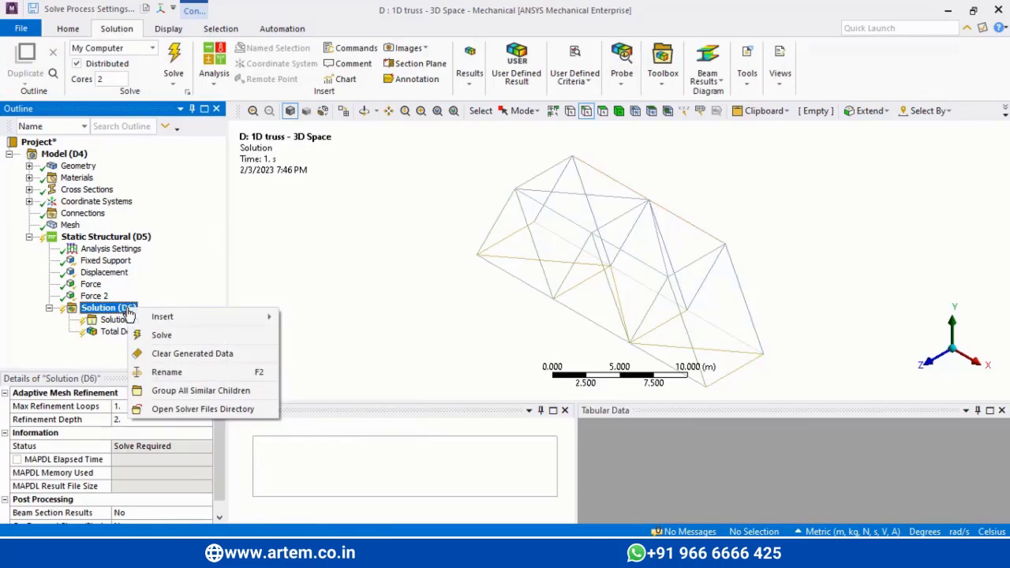
{"action": "mouse_move", "coordinate": [180, 315]}
{"action": "mouse_move", "coordinate": [399, 319]}
{"action": "left_click", "coordinate": [447, 337]}
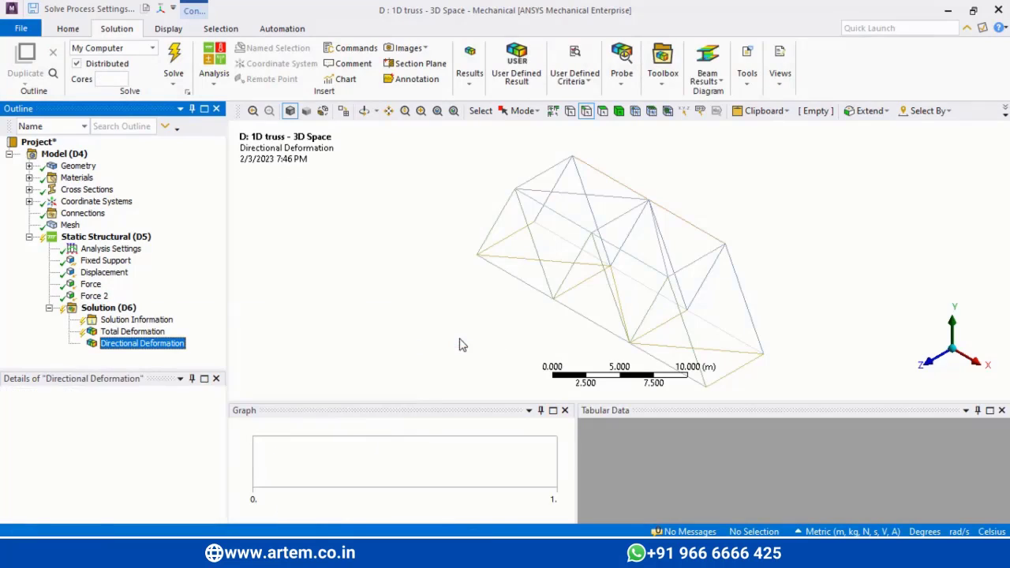
Step: Insert two force reaction probes in the solution
{"action": "left_click", "coordinate": [114, 311]}
{"action": "right_click", "coordinate": [115, 311]}
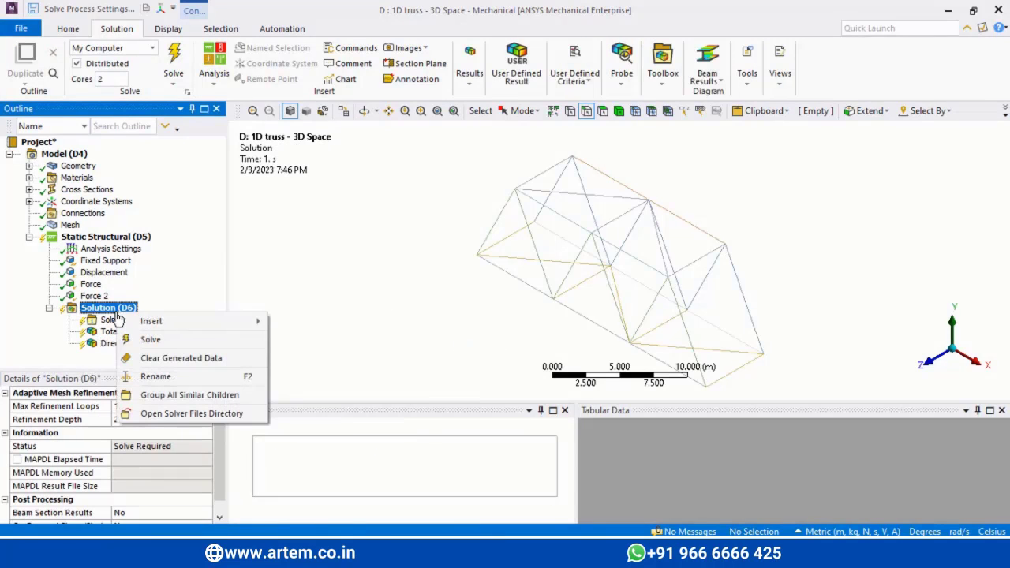
{"action": "mouse_move", "coordinate": [188, 326]}
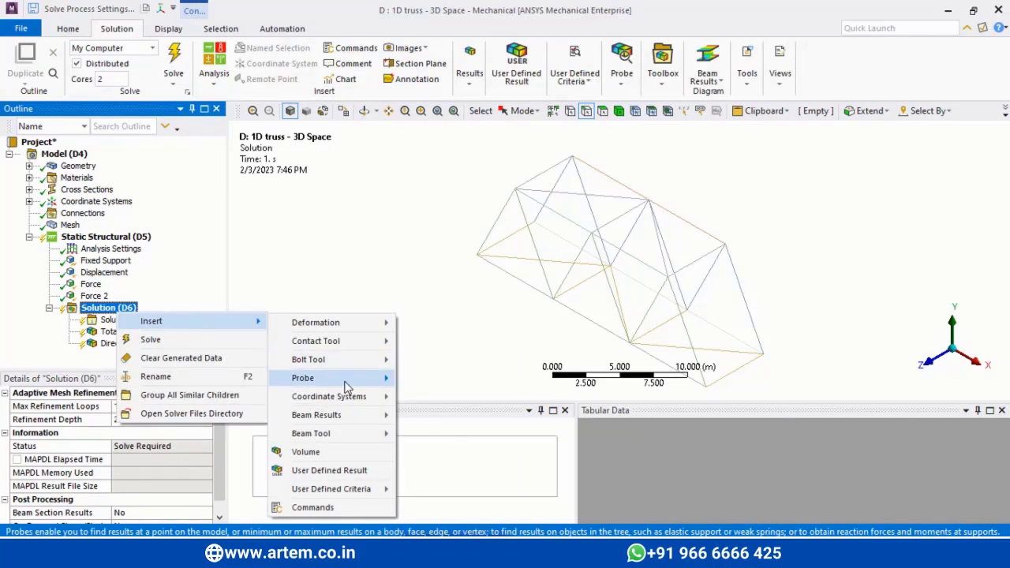
{"action": "mouse_move", "coordinate": [338, 378]}
{"action": "left_click", "coordinate": [449, 423]}
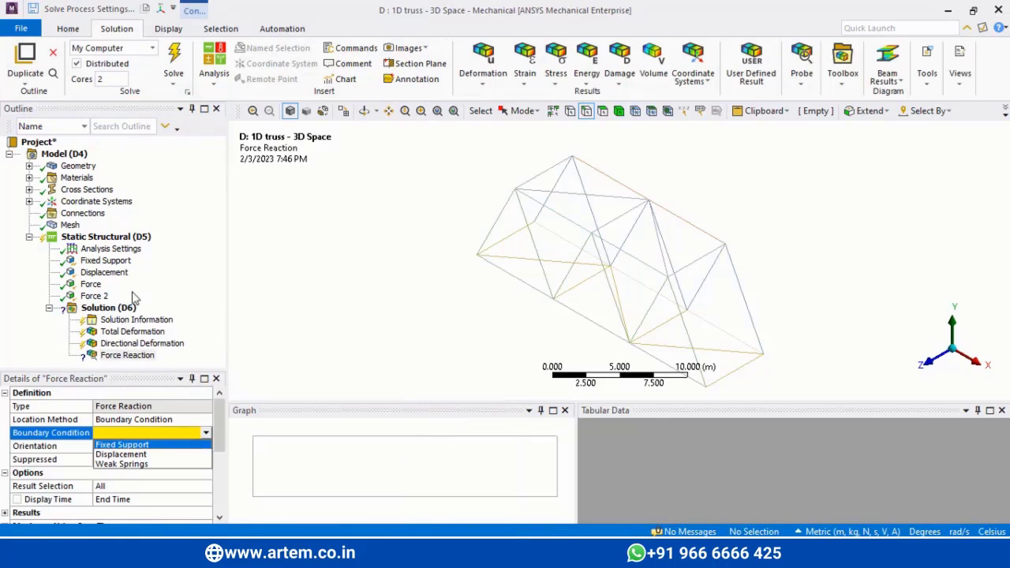
{"action": "right_click", "coordinate": [117, 311]}
{"action": "mouse_move", "coordinate": [186, 316]}
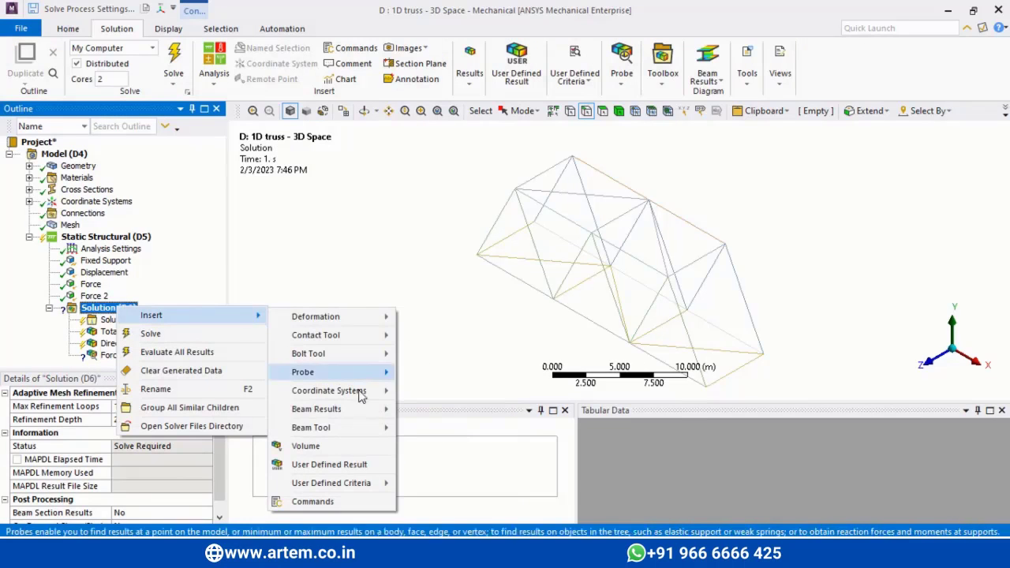
{"action": "mouse_move", "coordinate": [340, 372]}
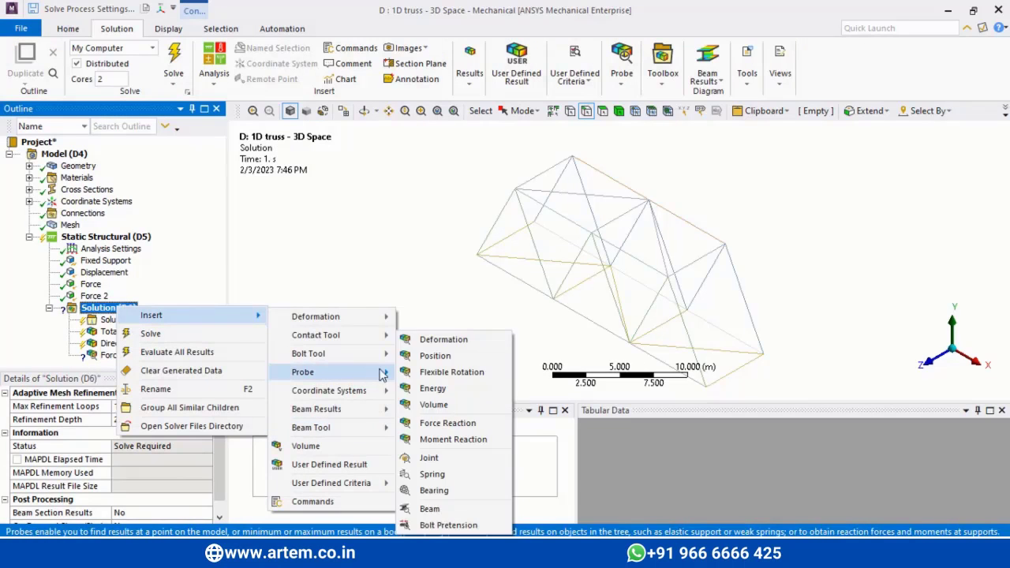
{"action": "left_click", "coordinate": [462, 423]}
Step: Set the first force reaction probe's boundary condition to Fixed Support
{"action": "left_click", "coordinate": [199, 433]}
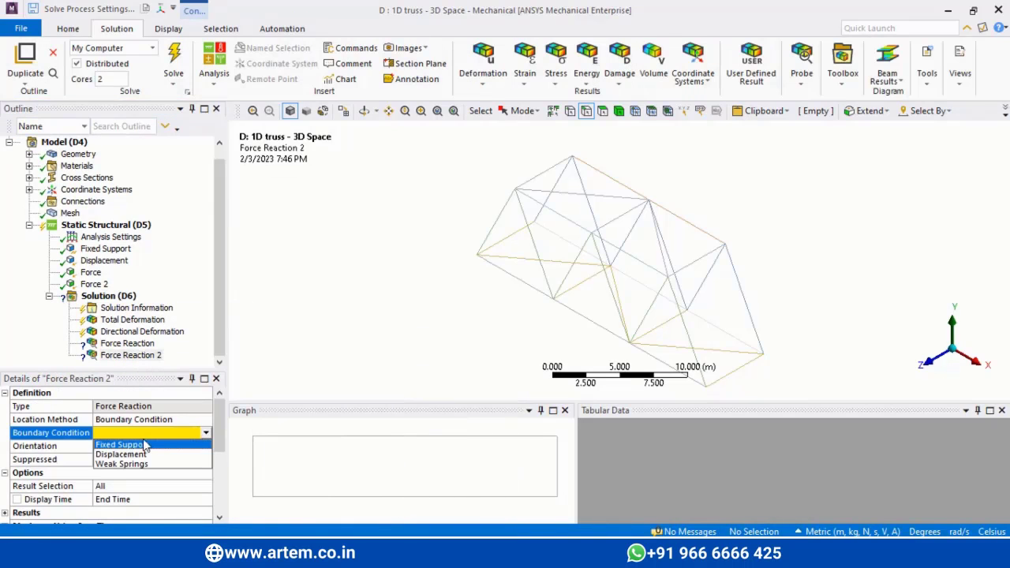
{"action": "left_click", "coordinate": [127, 343]}
{"action": "left_click", "coordinate": [201, 435]}
{"action": "left_click", "coordinate": [207, 436]}
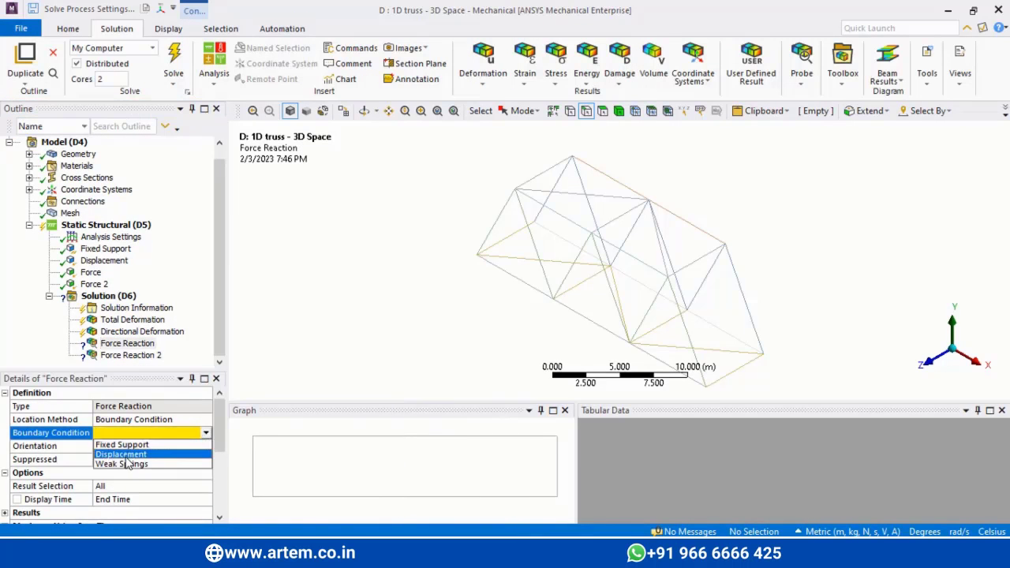
{"action": "left_click", "coordinate": [127, 446]}
Step: Set the second force reaction probe's boundary condition to Displacement and solve the static structural analysis
{"action": "left_click", "coordinate": [131, 356]}
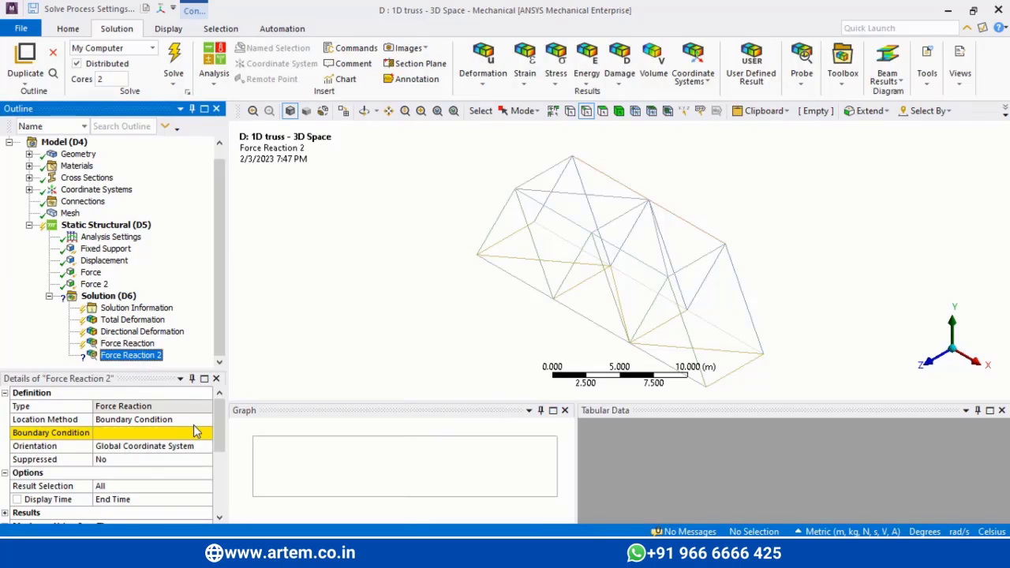
{"action": "left_click", "coordinate": [197, 436]}
{"action": "left_click", "coordinate": [207, 435]}
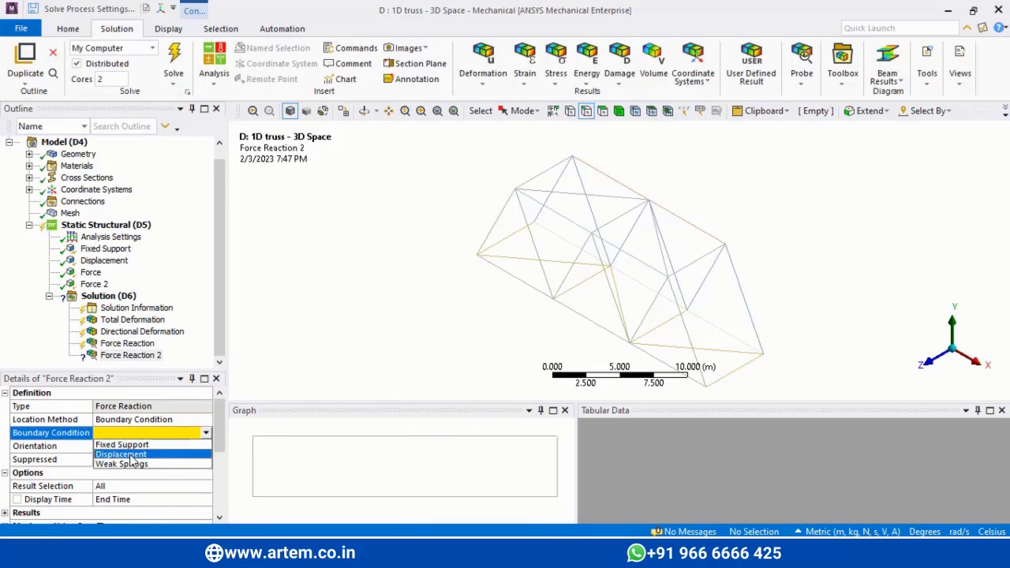
{"action": "left_click", "coordinate": [126, 457]}
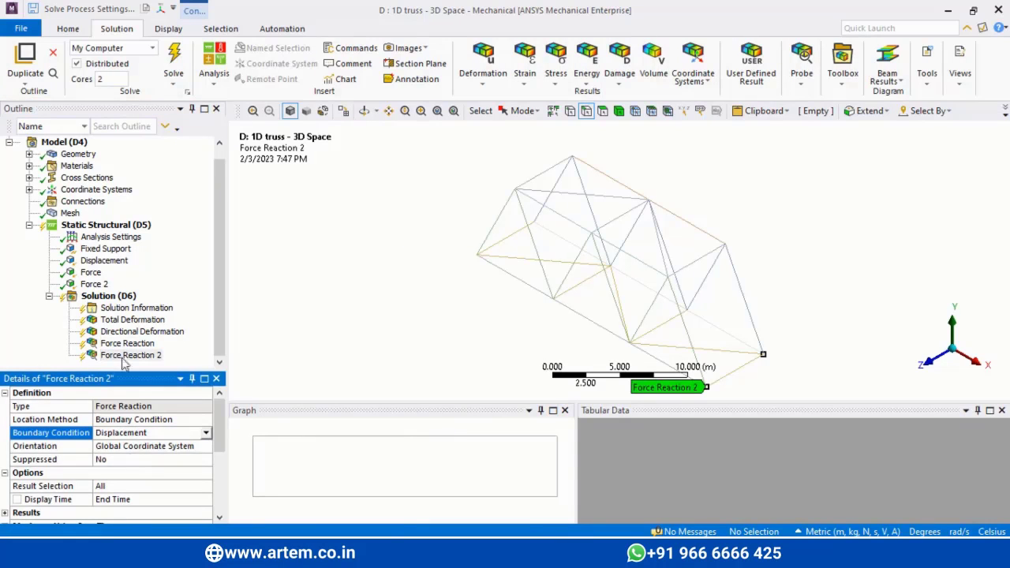
{"action": "right_click", "coordinate": [105, 227]}
{"action": "left_click", "coordinate": [134, 256]}
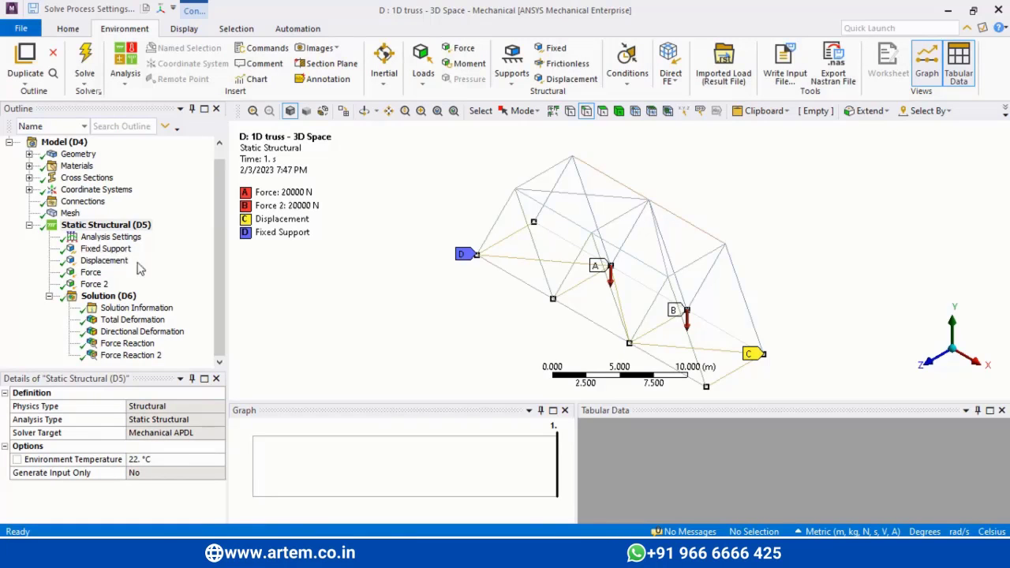
Step: Display the total deformation result in the front XY view with the undeformed wireframe overlaid
{"action": "left_click", "coordinate": [132, 320]}
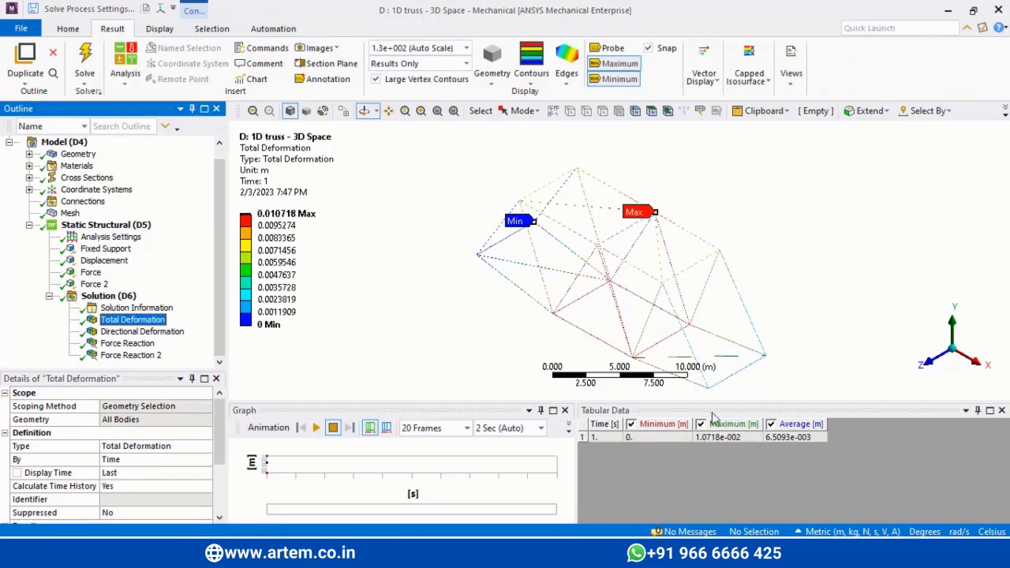
{"action": "left_click_drag", "start_coordinate": [561, 281], "coordinate": [731, 257]}
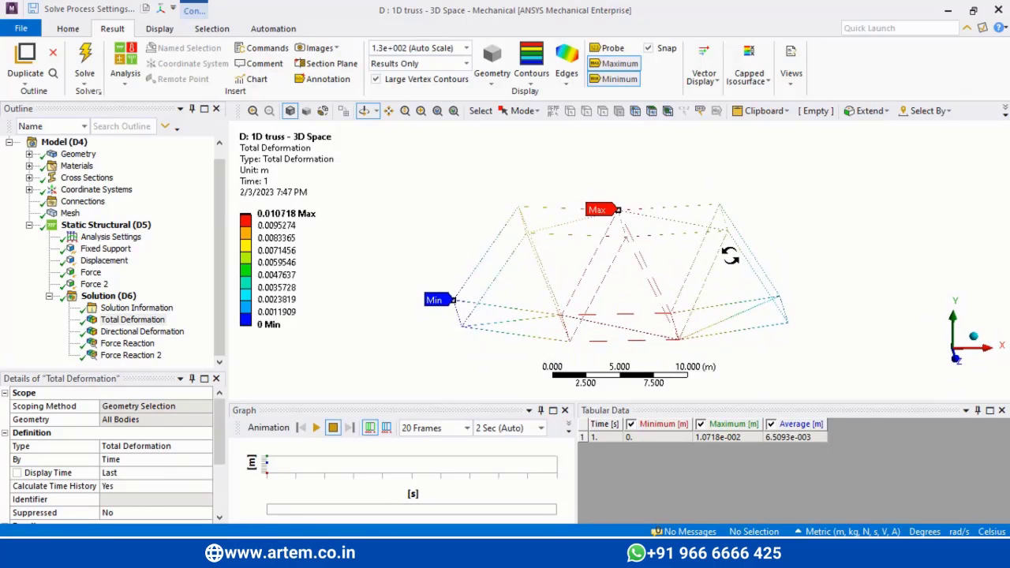
{"action": "left_click", "coordinate": [466, 48]}
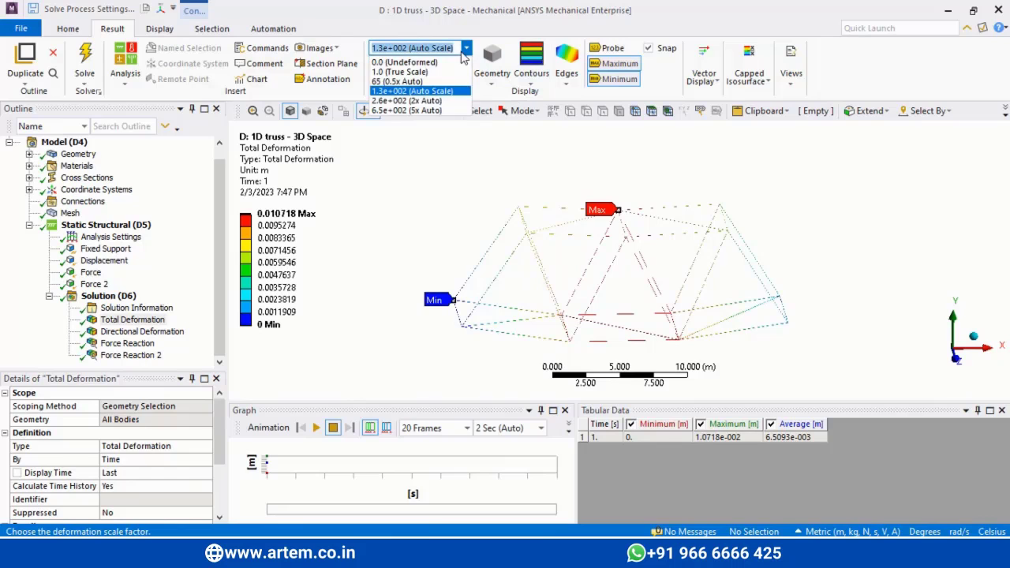
{"action": "left_click", "coordinate": [464, 53]}
{"action": "left_click_drag", "start_coordinate": [415, 246], "coordinate": [449, 235]}
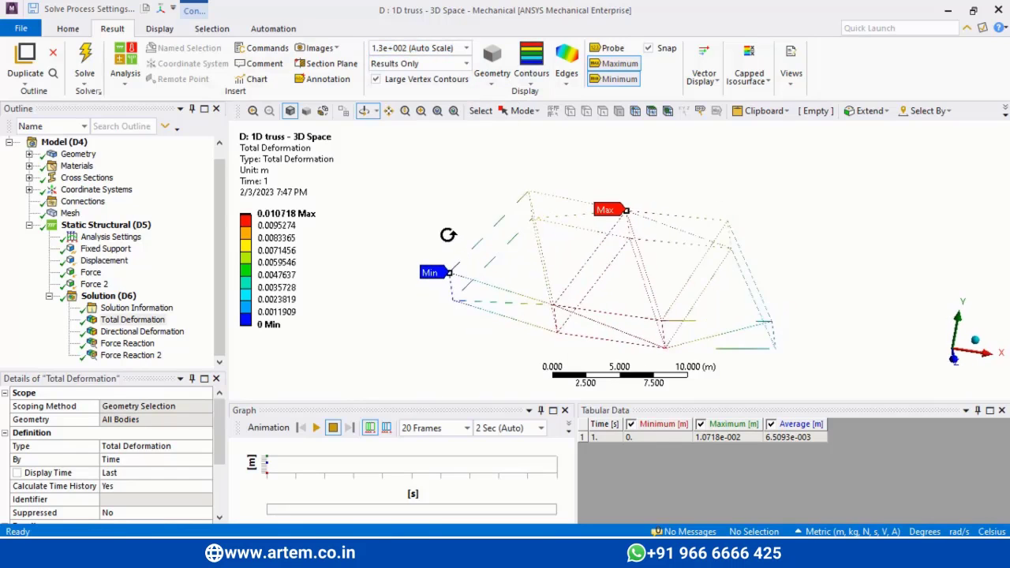
{"action": "mouse_move", "coordinate": [652, 226]}
{"action": "left_mouse_down"}
{"action": "mouse_move", "coordinate": [660, 199]}
{"action": "mouse_move", "coordinate": [670, 225]}
{"action": "left_mouse_up"}
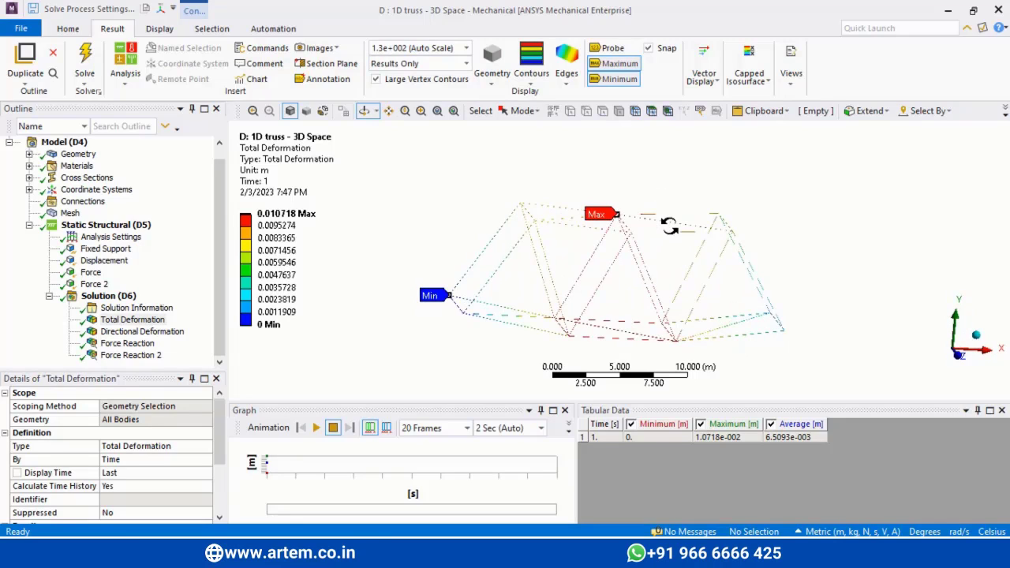
{"action": "left_click", "coordinate": [958, 361]}
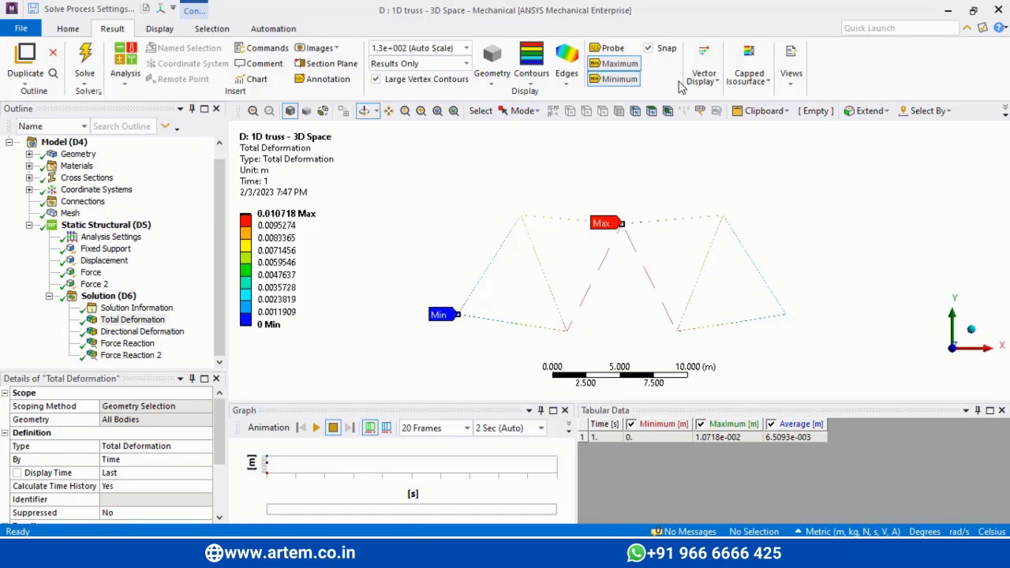
{"action": "left_click", "coordinate": [567, 61]}
{"action": "left_click", "coordinate": [584, 111]}
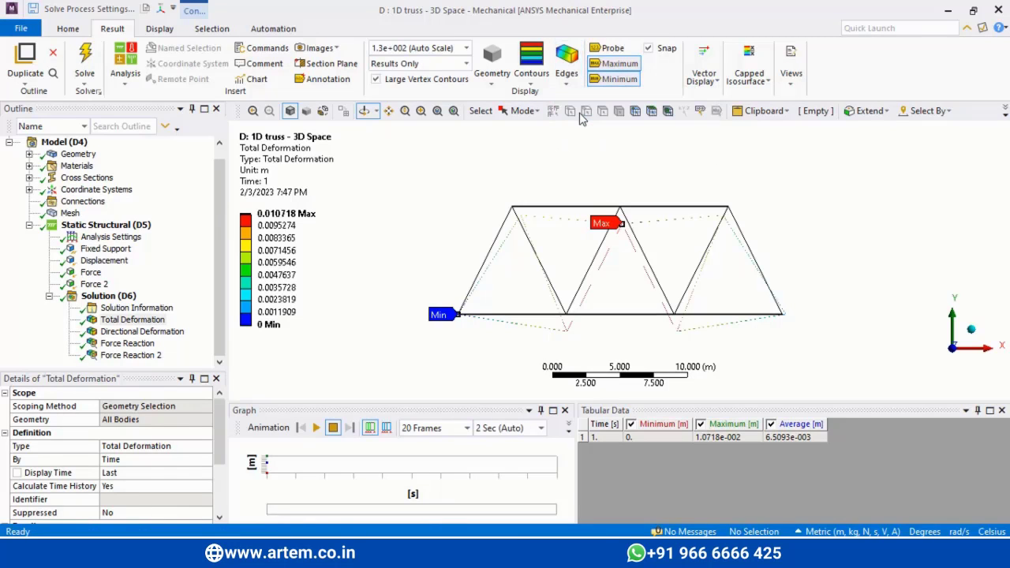
Step: Compare the Show Elements, Show Undeformed WireFrame and No WireFrame edge displays on the total deformation result
{"action": "left_click", "coordinate": [533, 81]}
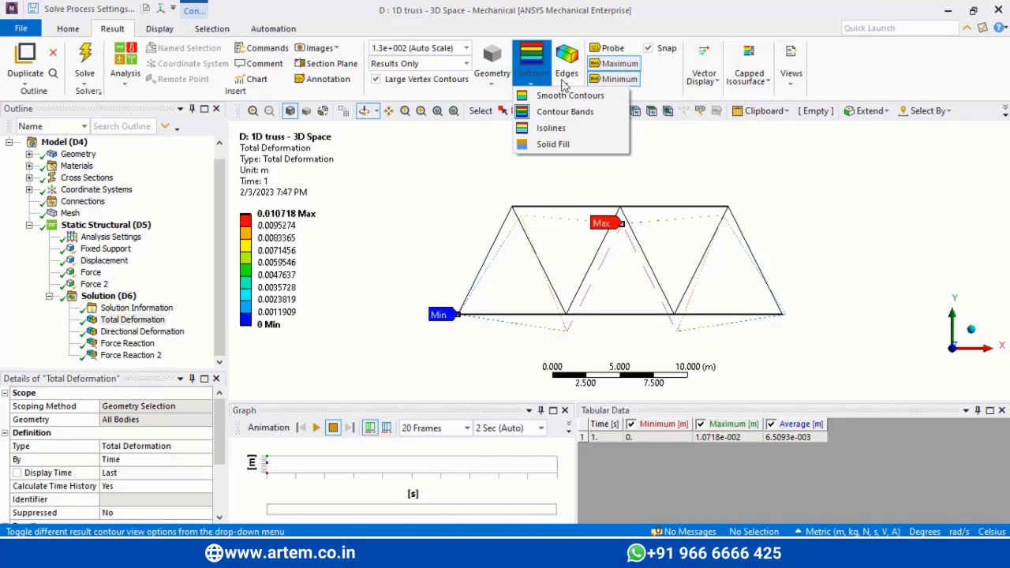
{"action": "left_click", "coordinate": [575, 80]}
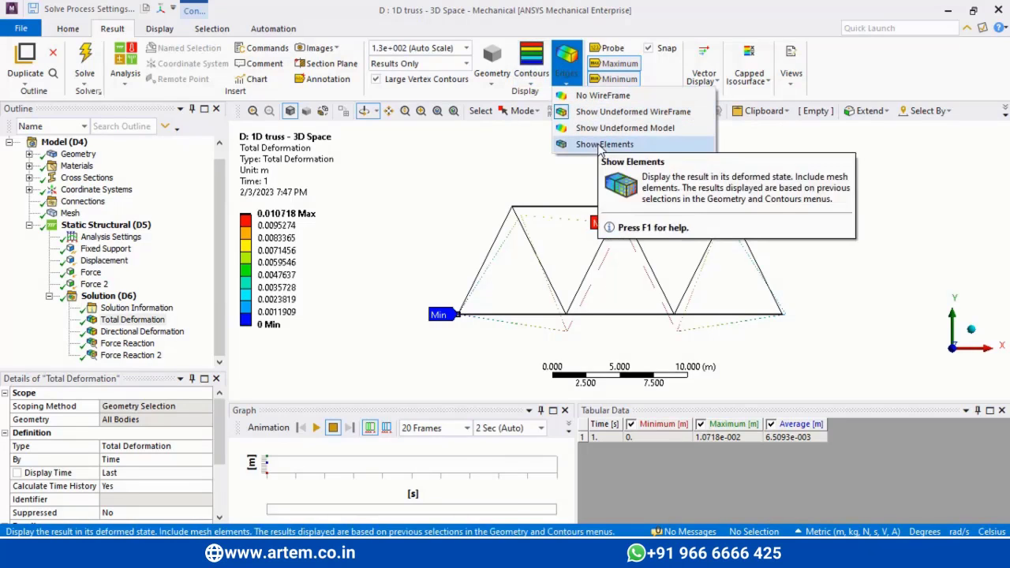
{"action": "left_click", "coordinate": [602, 144]}
{"action": "left_click", "coordinate": [566, 79]}
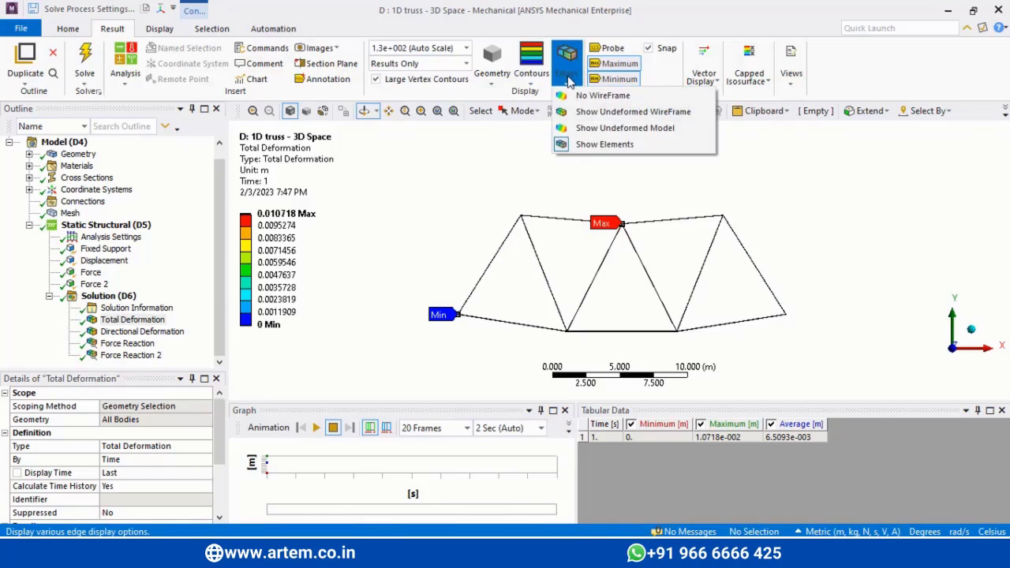
{"action": "left_click", "coordinate": [594, 119]}
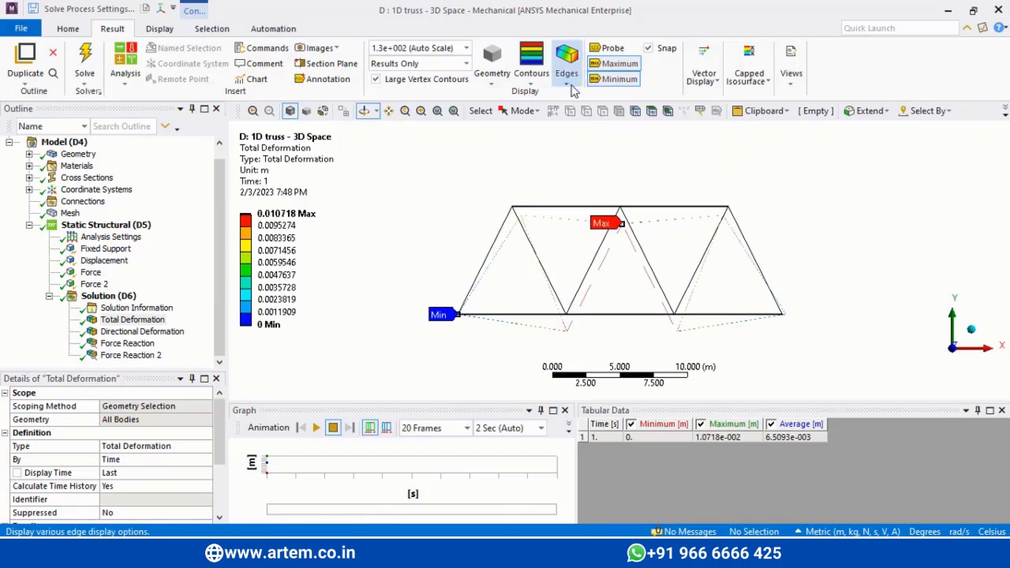
{"action": "left_click", "coordinate": [567, 79]}
{"action": "left_click", "coordinate": [601, 145]}
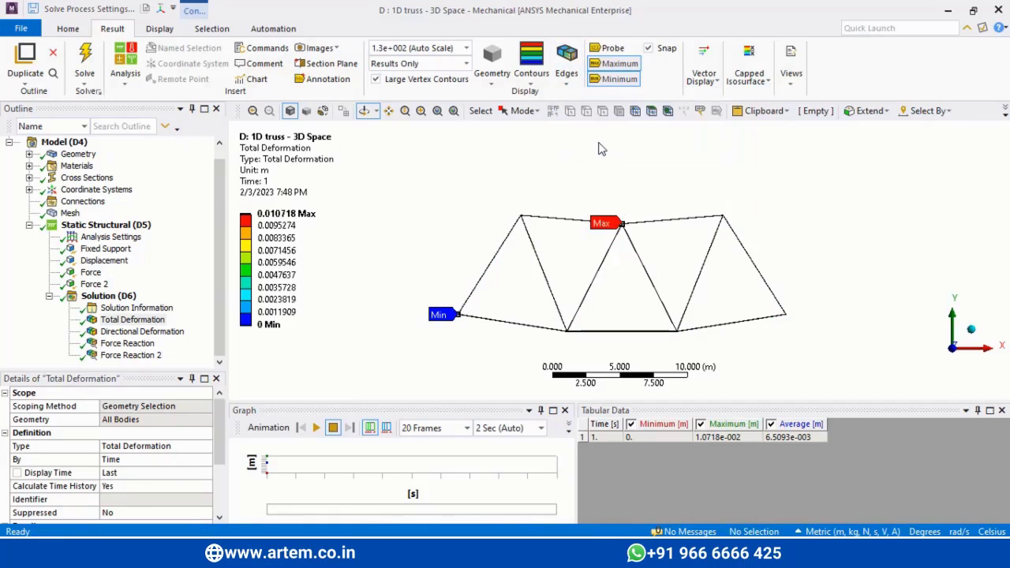
{"action": "mouse_move", "coordinate": [657, 339]}
{"action": "left_mouse_down"}
{"action": "mouse_move", "coordinate": [668, 369]}
{"action": "mouse_move", "coordinate": [657, 332]}
{"action": "left_mouse_up"}
{"action": "left_click", "coordinate": [567, 79]}
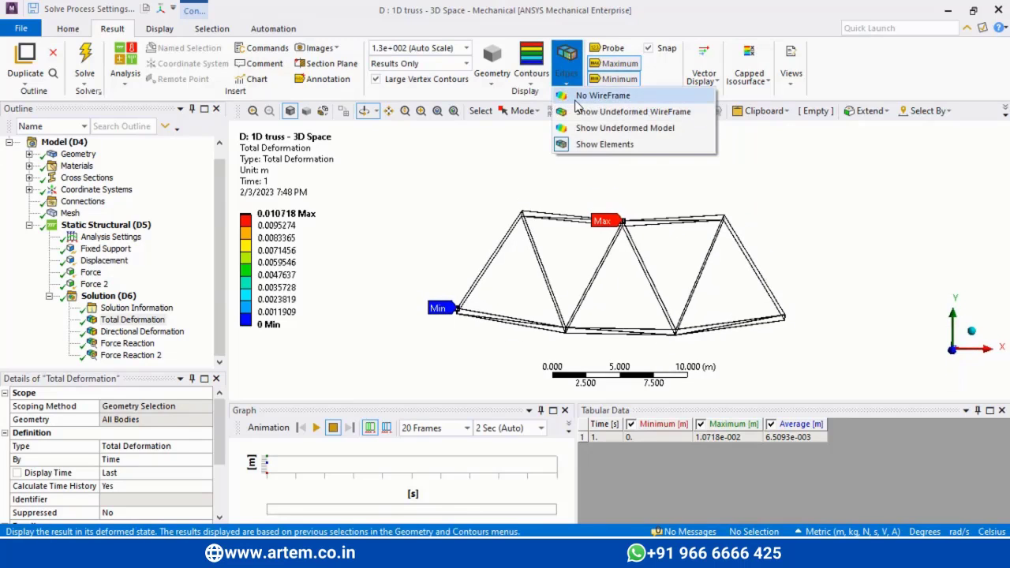
{"action": "left_click", "coordinate": [576, 97]}
Step: Overlay the undeformed wireframe on the total deformation again and inspect the truss along the Y axis and in the front XY view
{"action": "left_click", "coordinate": [567, 73]}
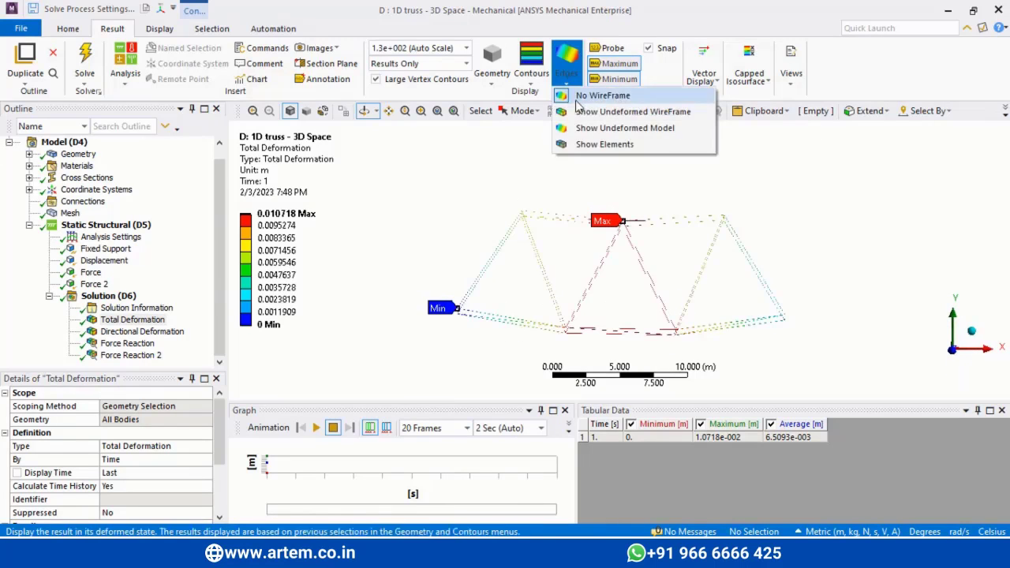
{"action": "left_click", "coordinate": [582, 113]}
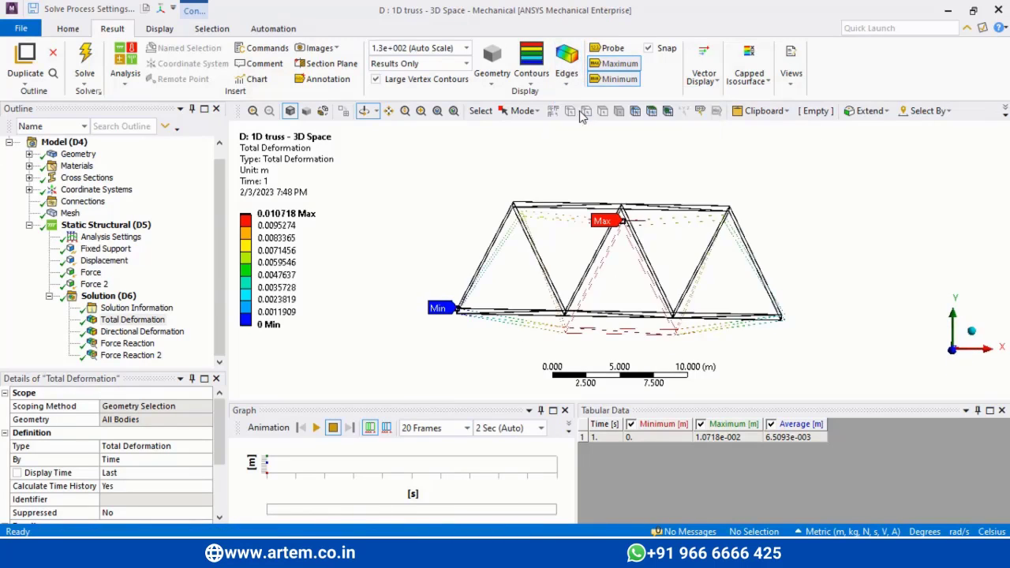
{"action": "left_click", "coordinate": [956, 363]}
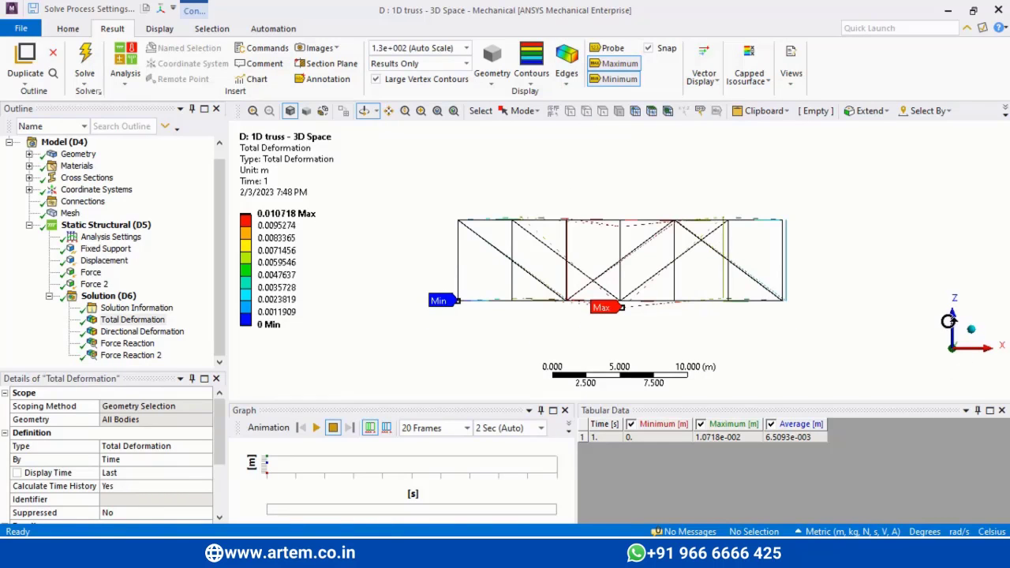
{"action": "left_click", "coordinate": [950, 317]}
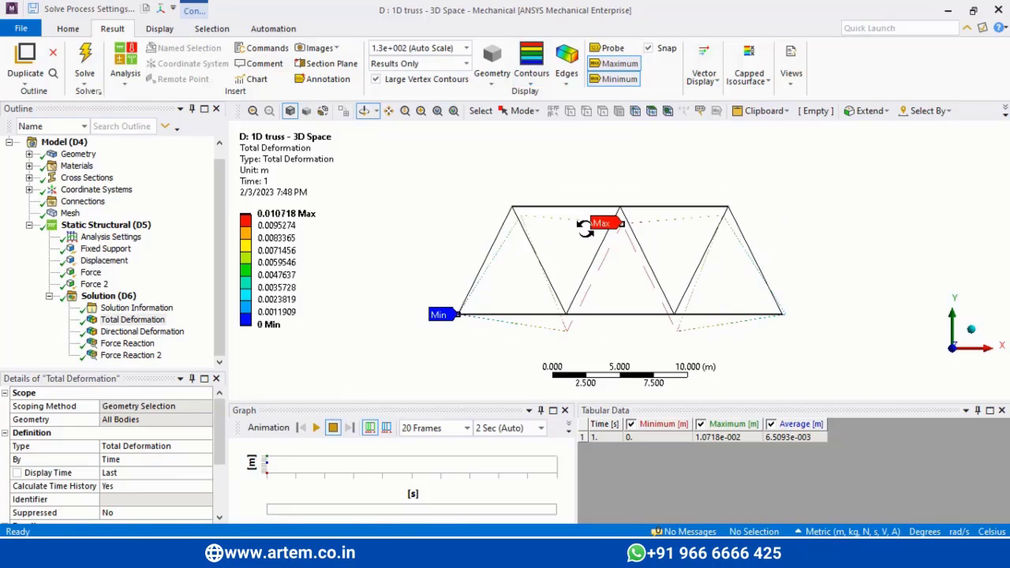
Step: Review the X-axis directional deformation and the force reactions at the fixed support and the displacement support
{"action": "left_click", "coordinate": [155, 333]}
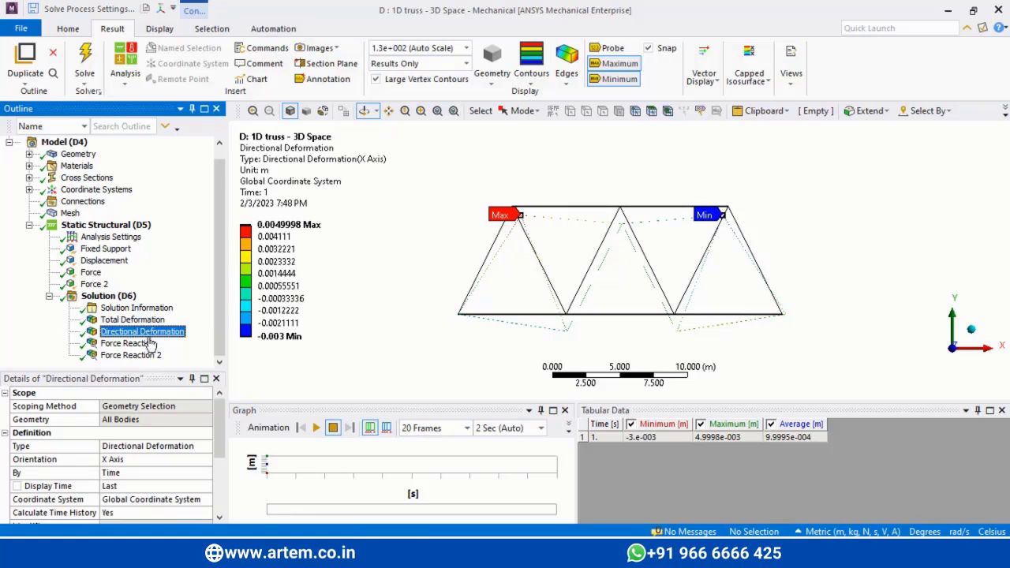
{"action": "left_click", "coordinate": [146, 345]}
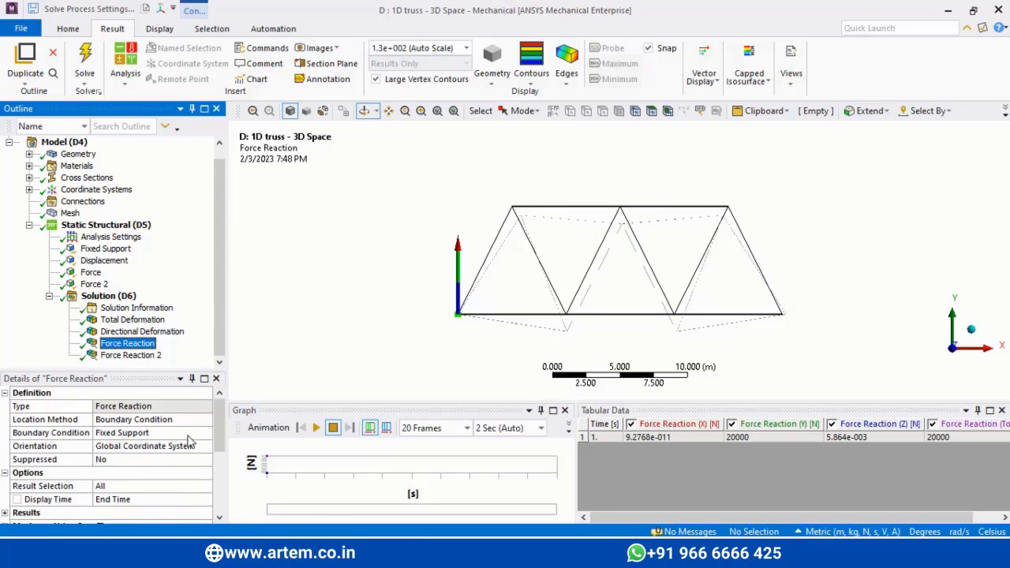
{"action": "left_click_drag", "start_coordinate": [220, 438], "coordinate": [228, 495]}
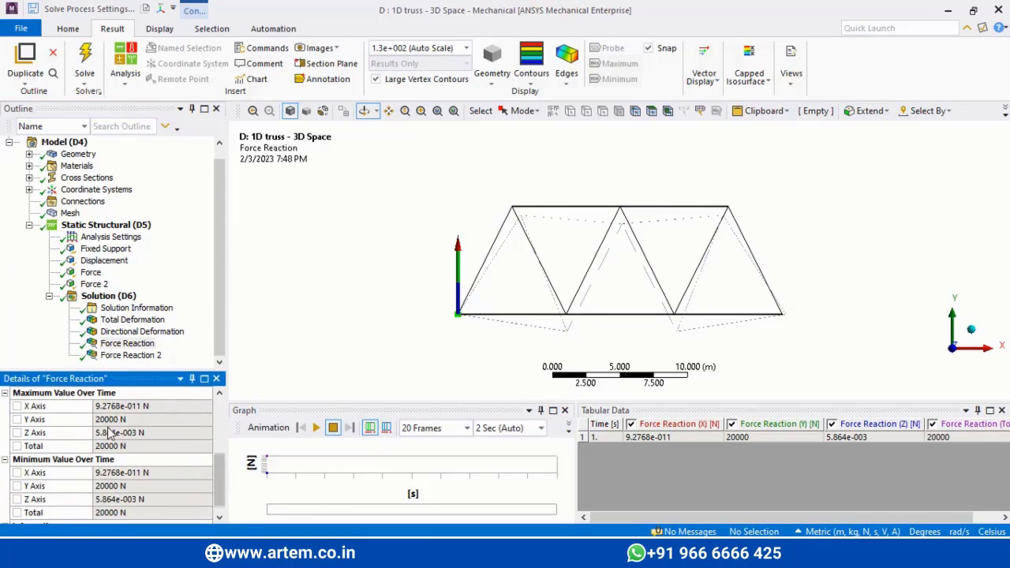
{"action": "left_click", "coordinate": [130, 356]}
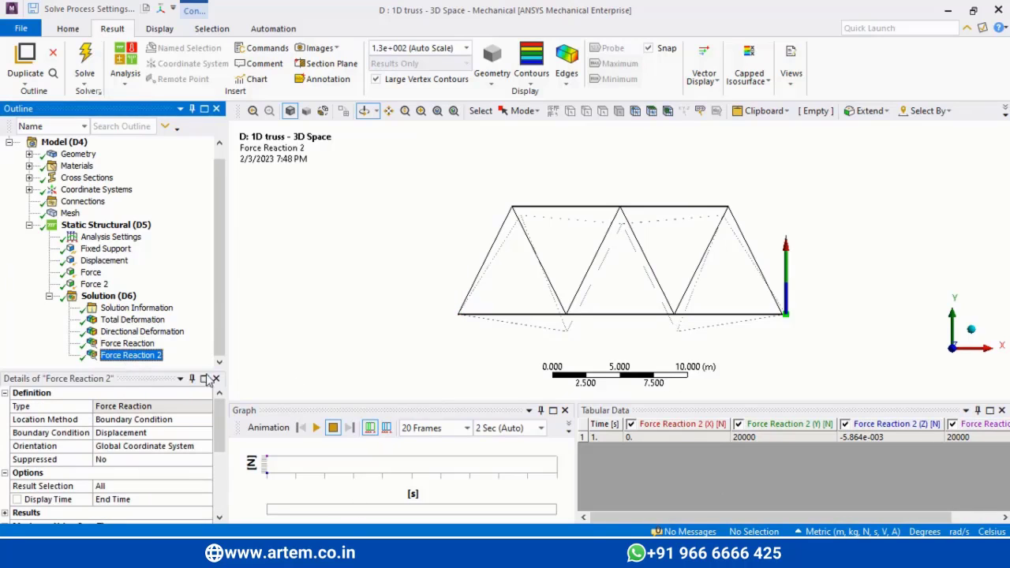
Step: Play the animation of the total deformation result
{"action": "left_click", "coordinate": [133, 321]}
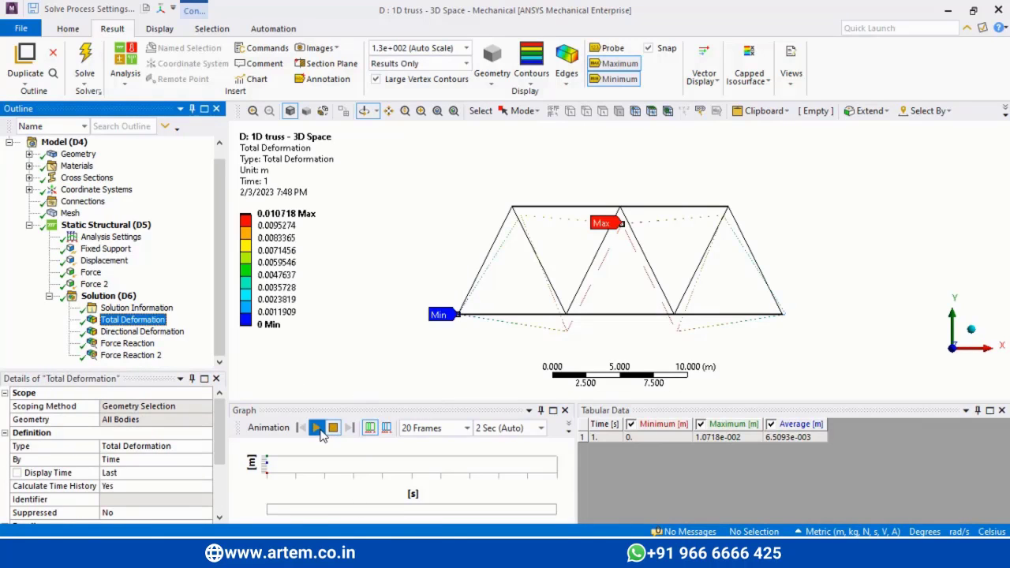
{"action": "left_click", "coordinate": [316, 428]}
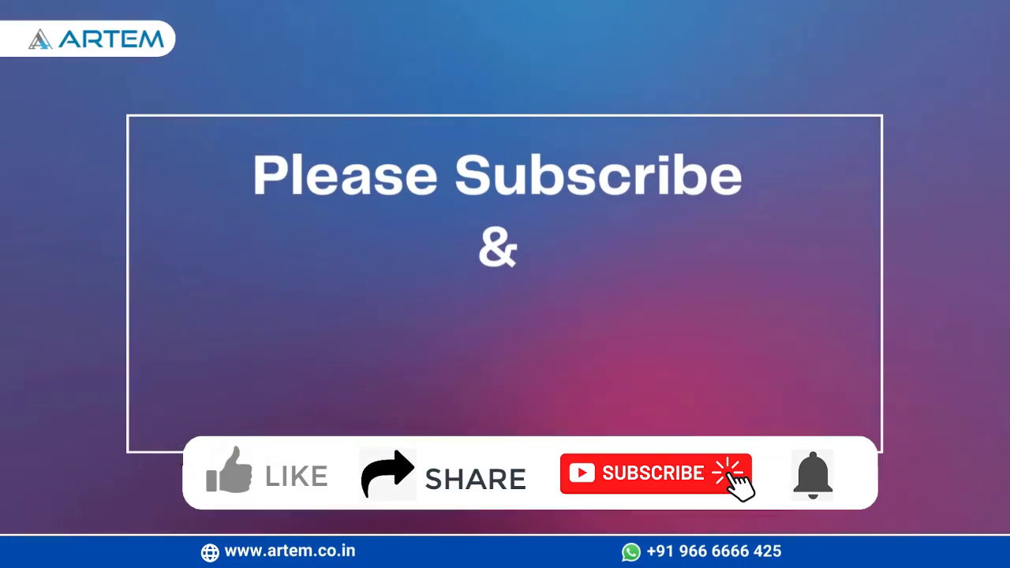